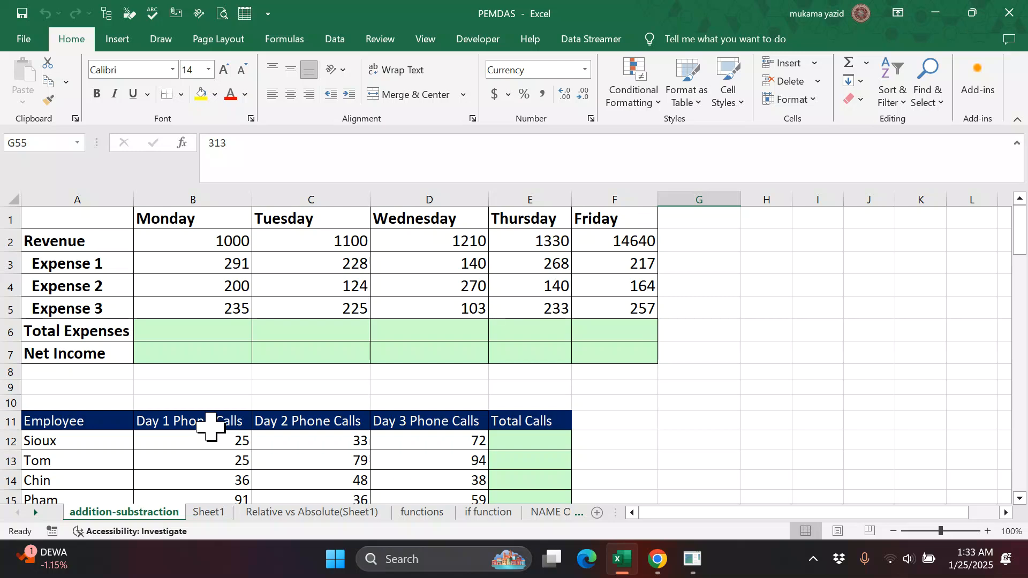
# Step: Calculate Monday's total expenses in B6 with =B3+B4+B5 and fill the formula across to Friday in F6
pyautogui.scroll(-2, 385, 367)
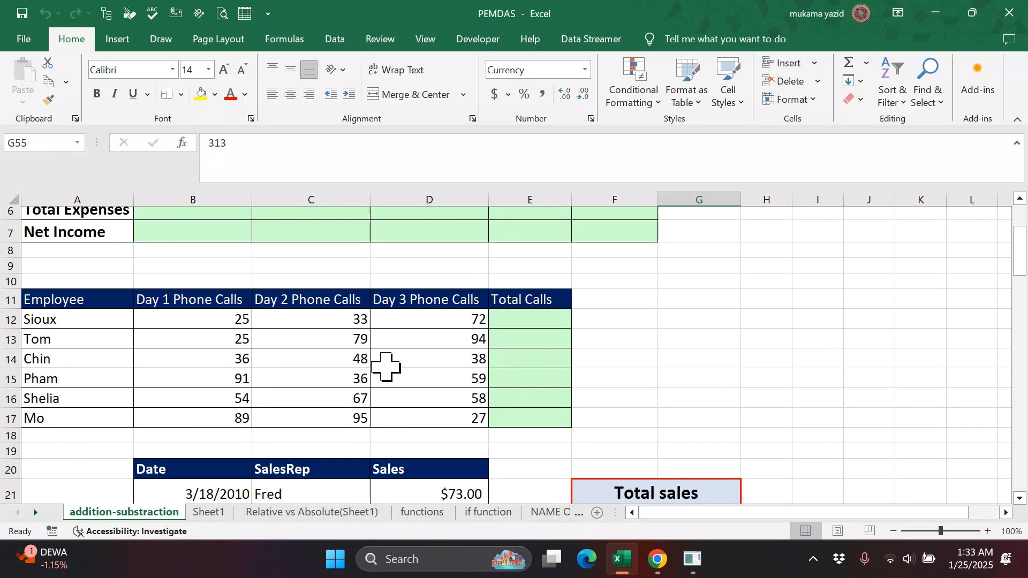
pyautogui.scroll(2, 386, 367)
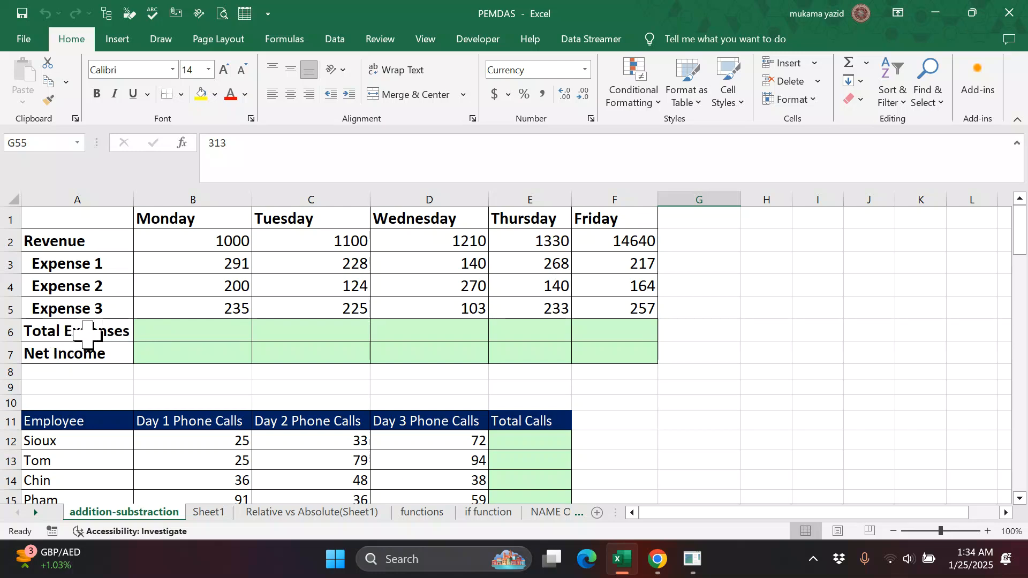
pyautogui.click(186, 332)
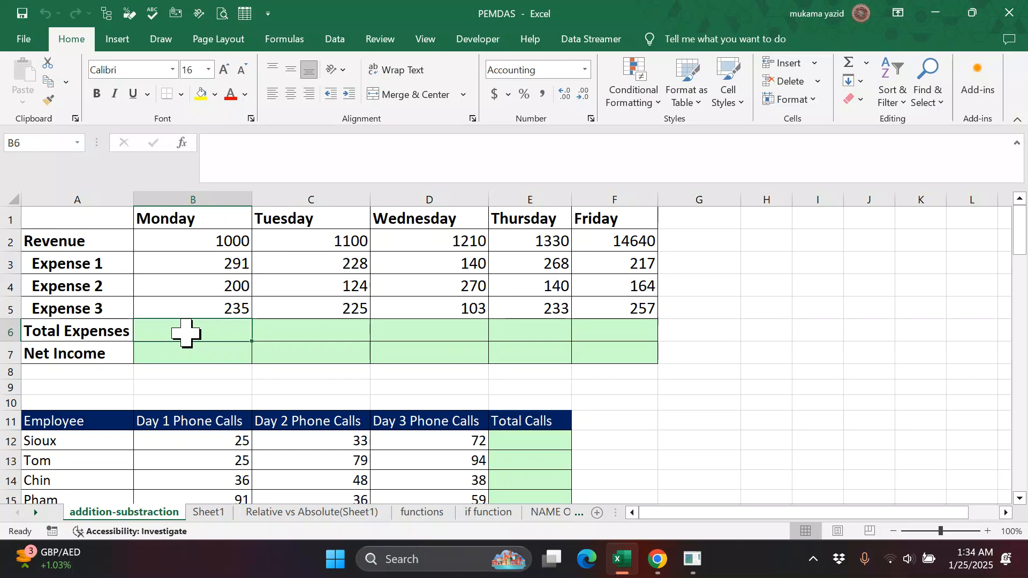
pyautogui.write('=')
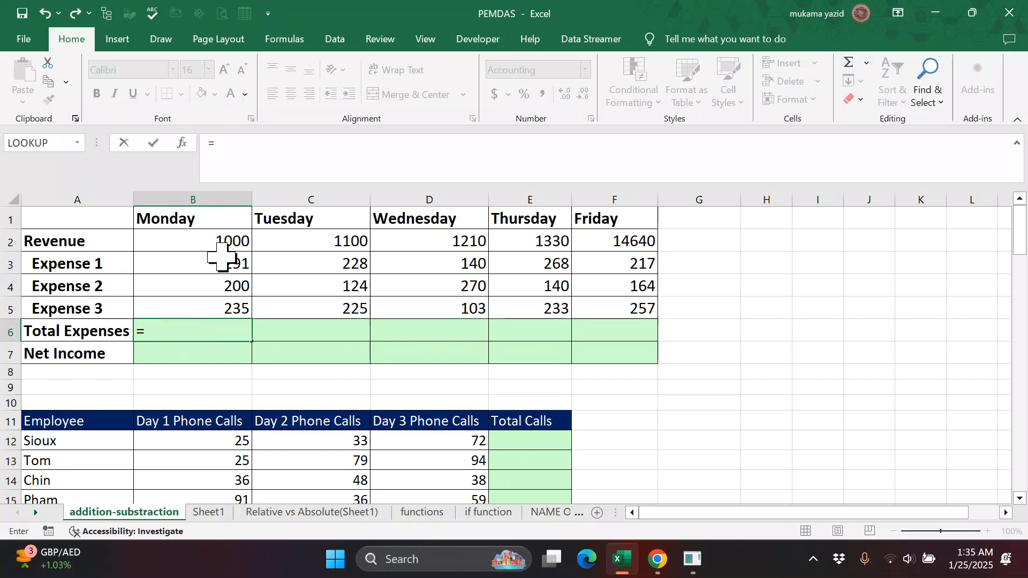
pyautogui.click(229, 261)
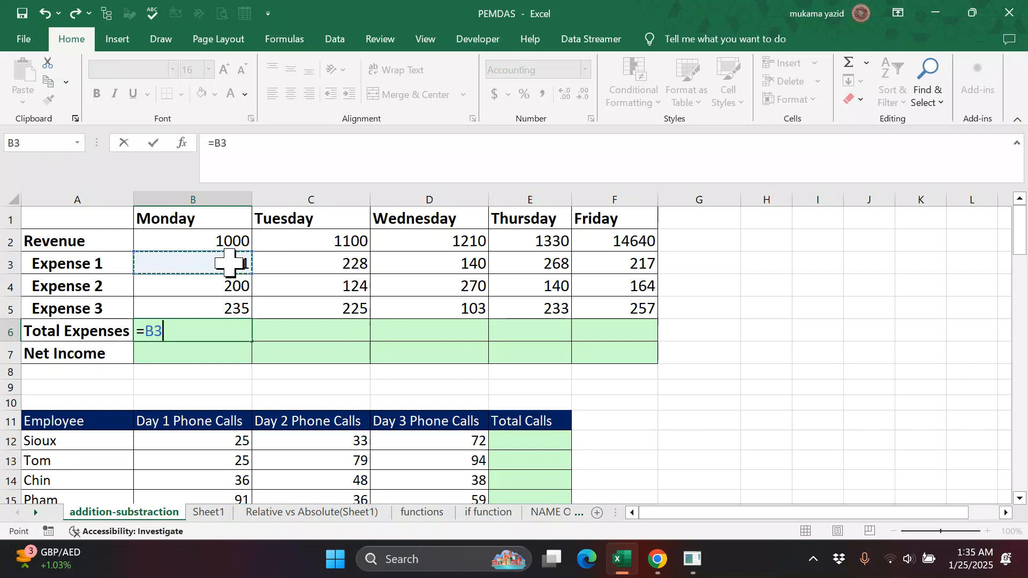
pyautogui.write('+')
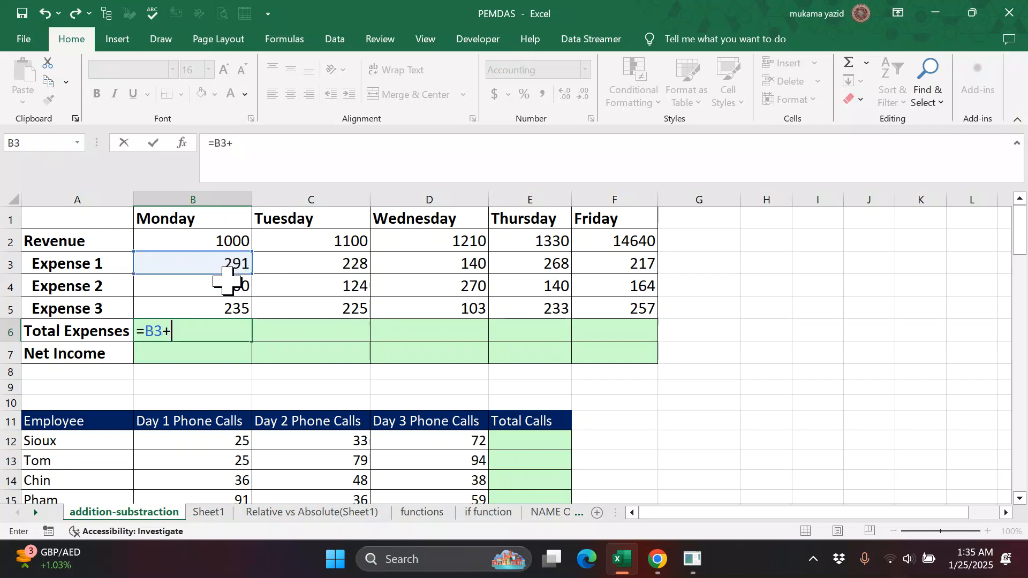
pyautogui.click(227, 284)
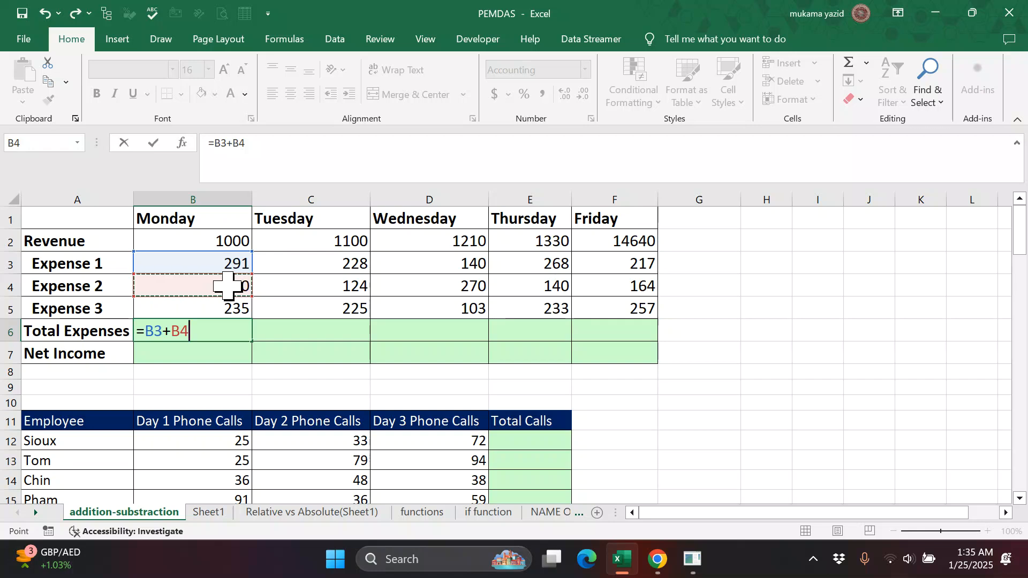
pyautogui.write('+')
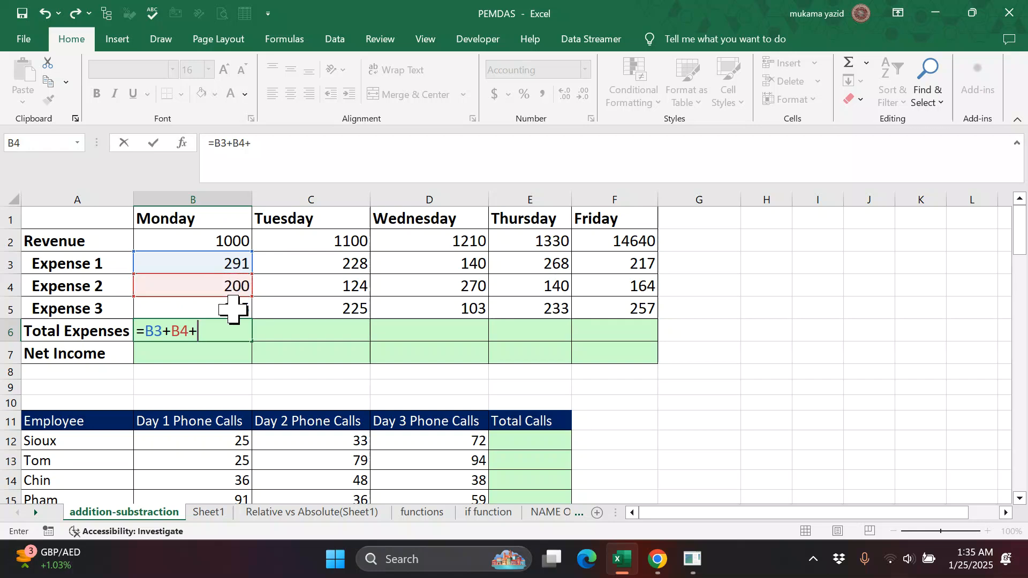
pyautogui.click(233, 309)
pyautogui.press('Return')
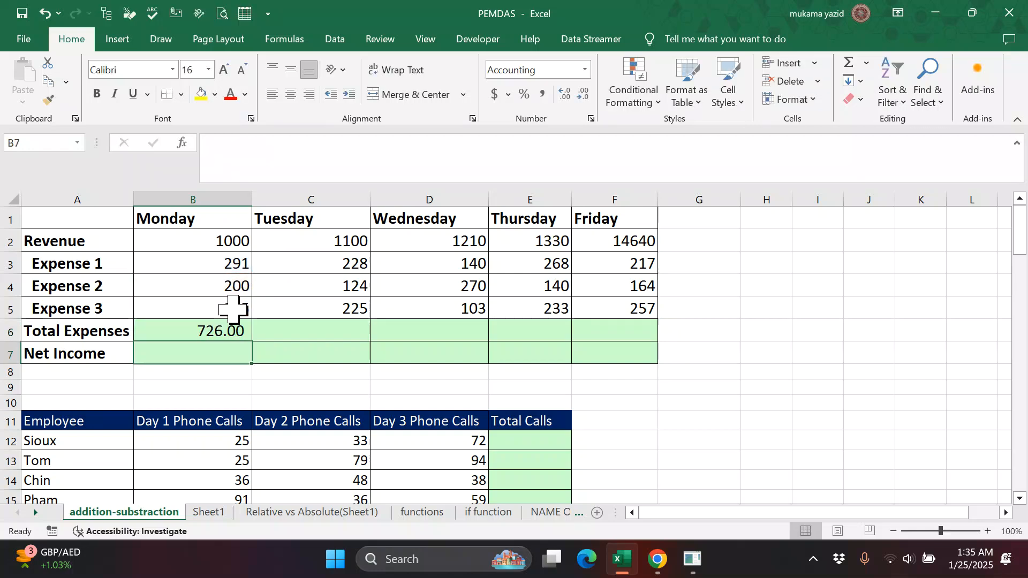
pyautogui.click(230, 335)
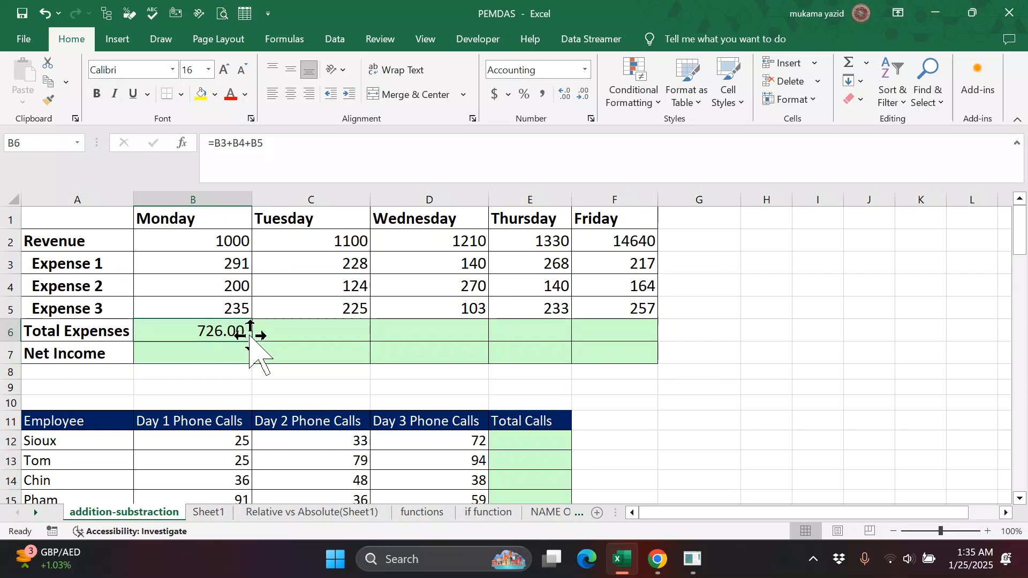
pyautogui.moveTo(252, 341); pyautogui.dragTo(623, 343)
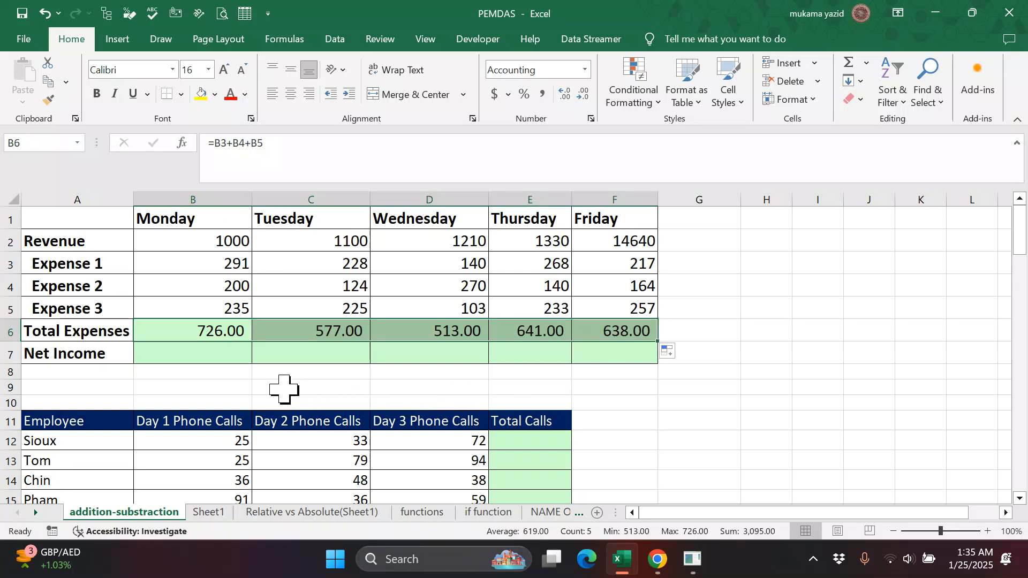
# Step: Calculate Monday's net income in B7 with =B2-B6 and fill the formula across to Friday in F7
pyautogui.click(193, 362)
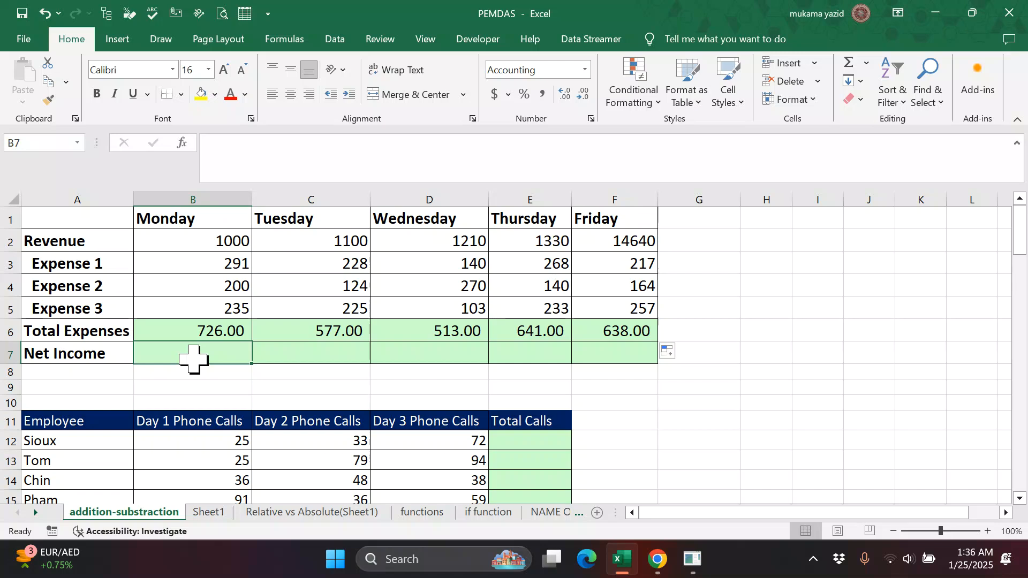
pyautogui.write('=')
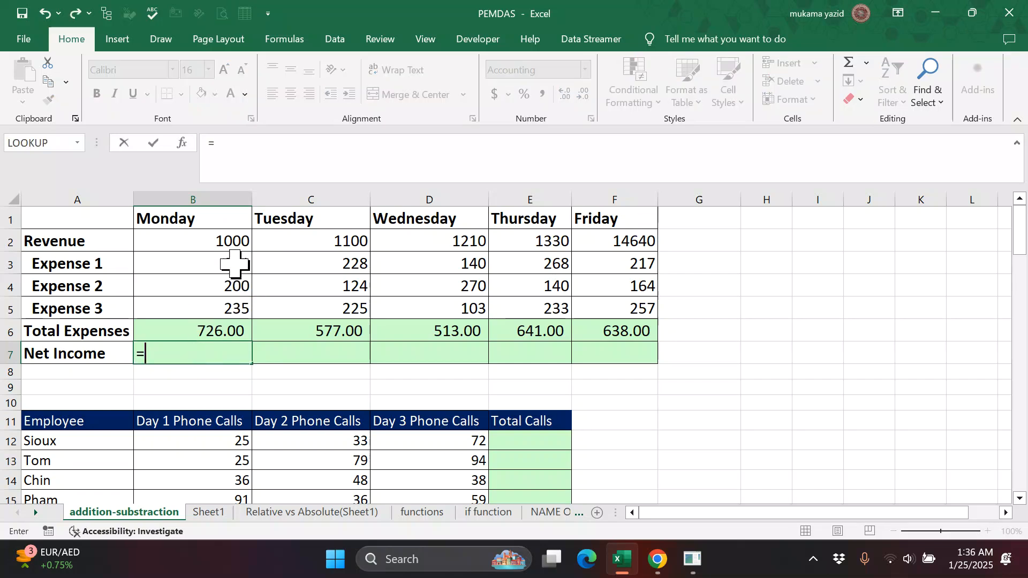
pyautogui.click(227, 242)
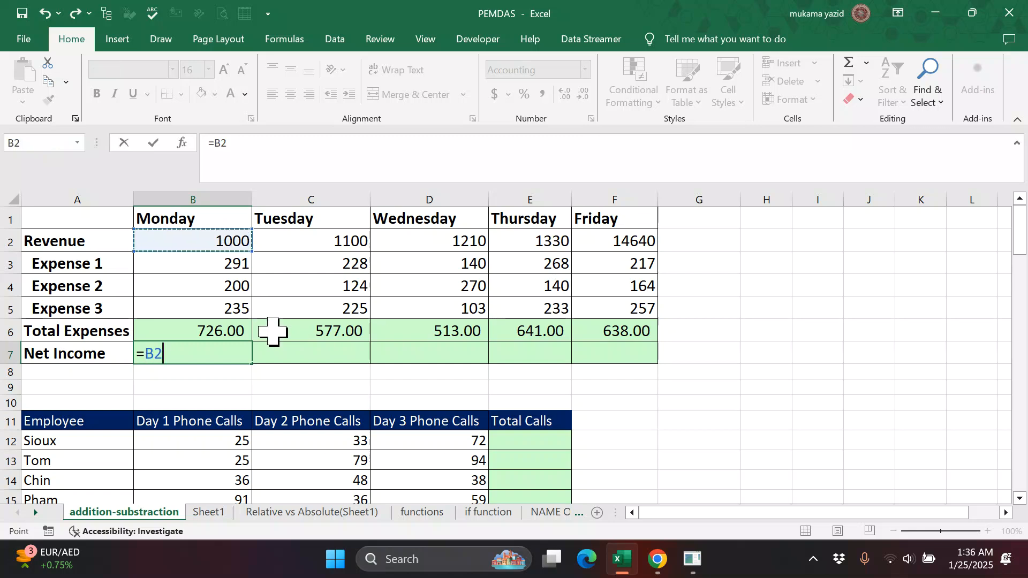
pyautogui.write('-')
pyautogui.click(224, 335)
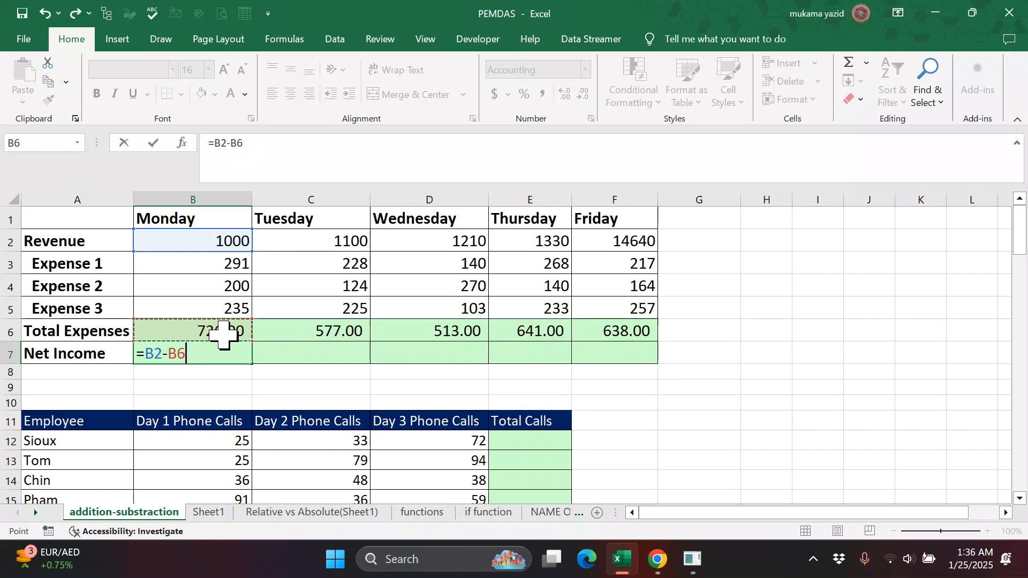
pyautogui.press('Return')
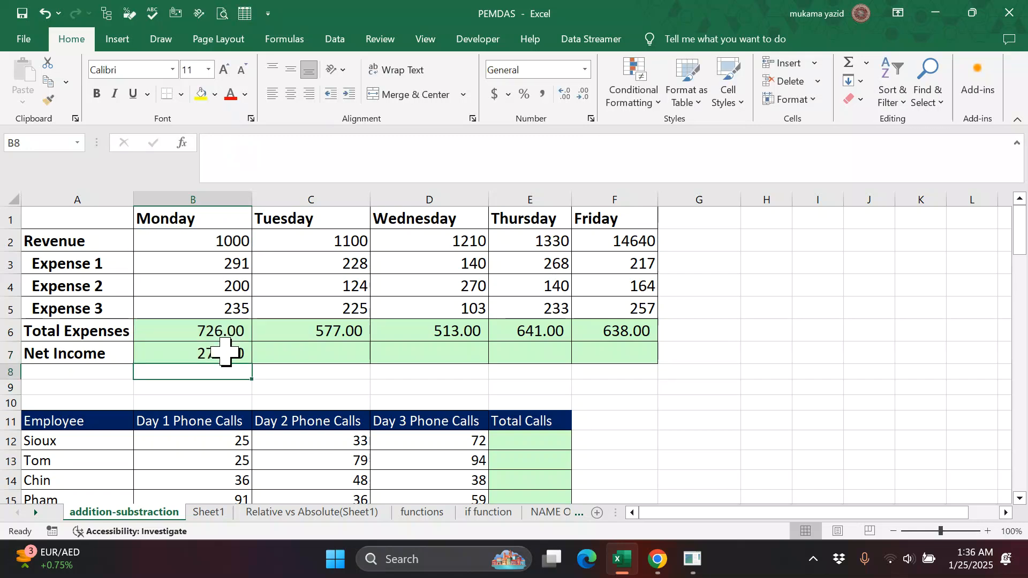
pyautogui.click(225, 353)
pyautogui.moveTo(250, 362); pyautogui.dragTo(627, 363)
pyautogui.moveTo(635, 363); pyautogui.dragTo(634, 364)
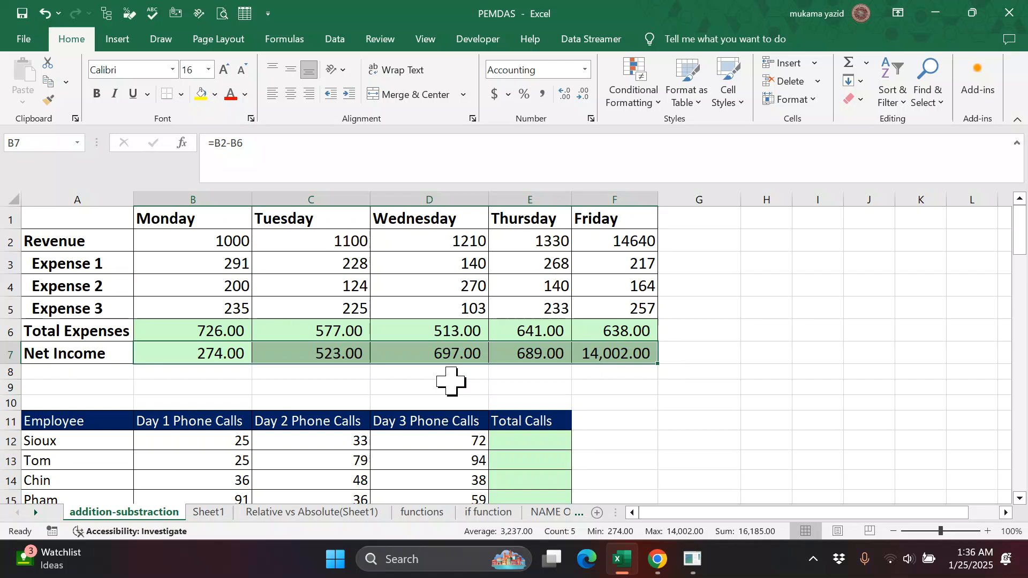
# Step: Review the weekly income table and the phone calls table, and inspect the formula in Friday's net income cell F7
pyautogui.scroll(-1, 451, 381)
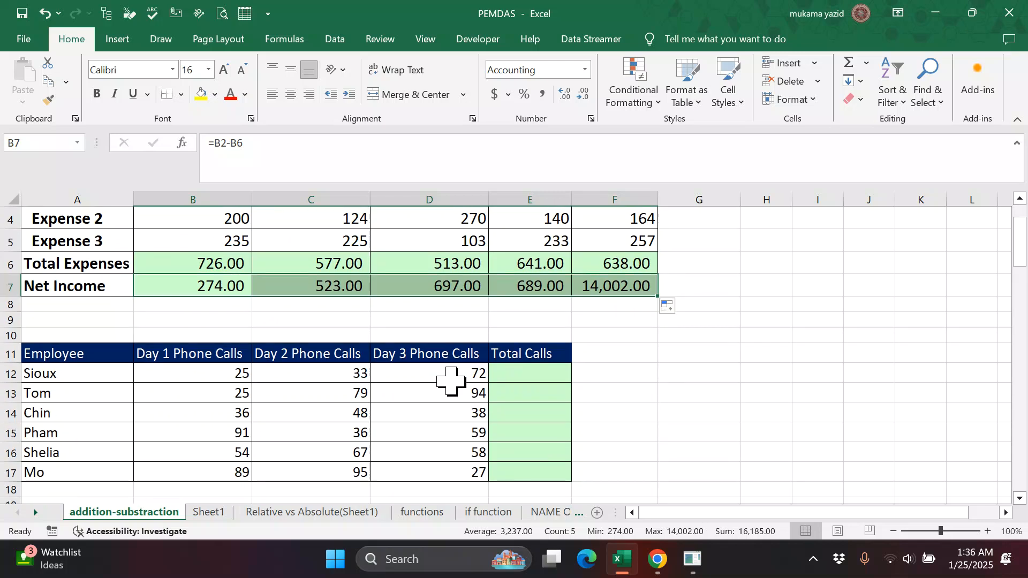
pyautogui.scroll(1, 451, 382)
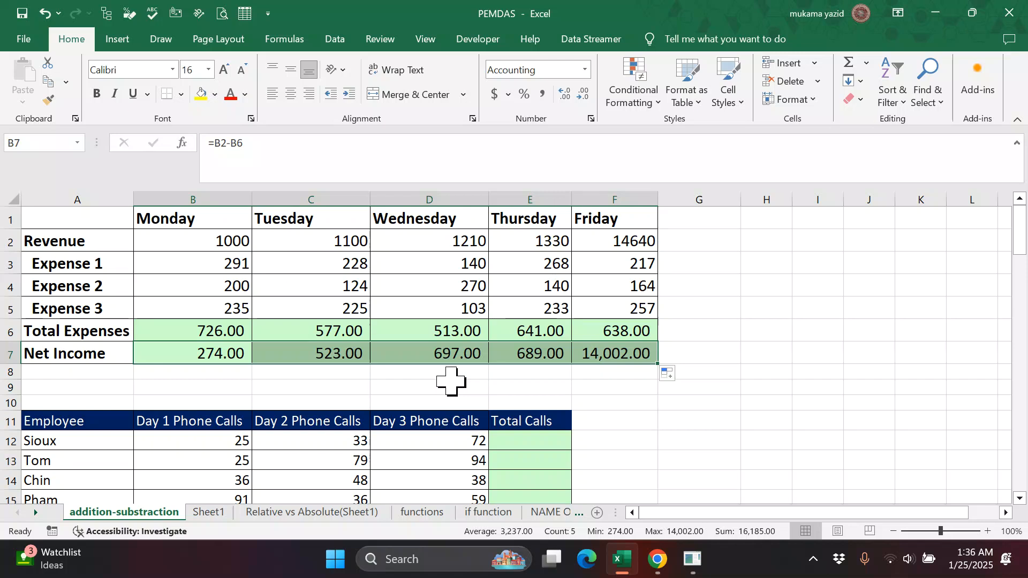
pyautogui.scroll(-1, 409, 295)
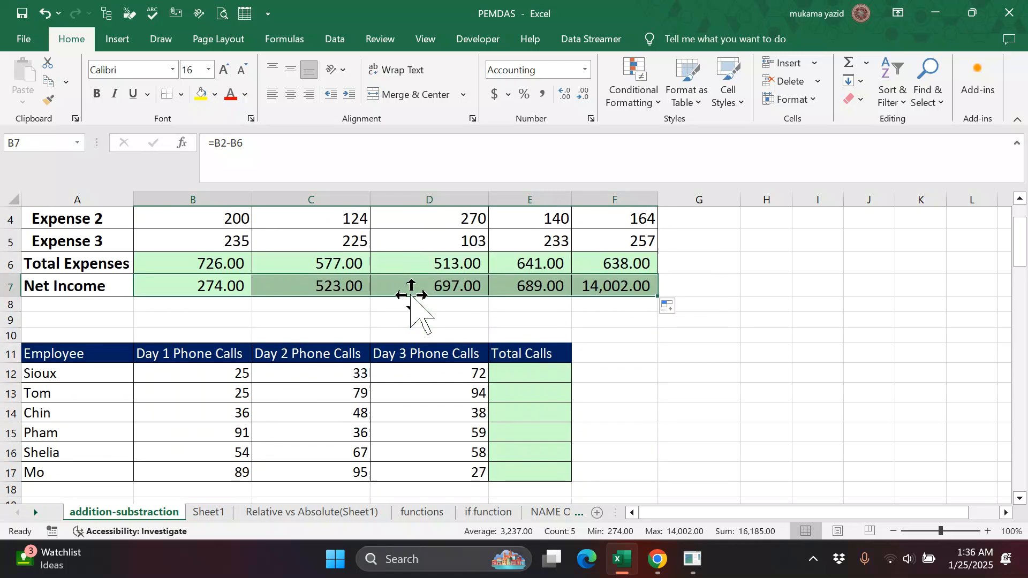
pyautogui.scroll(-1, 410, 295)
pyautogui.scroll(2, 410, 295)
pyautogui.scroll(-3, 410, 295)
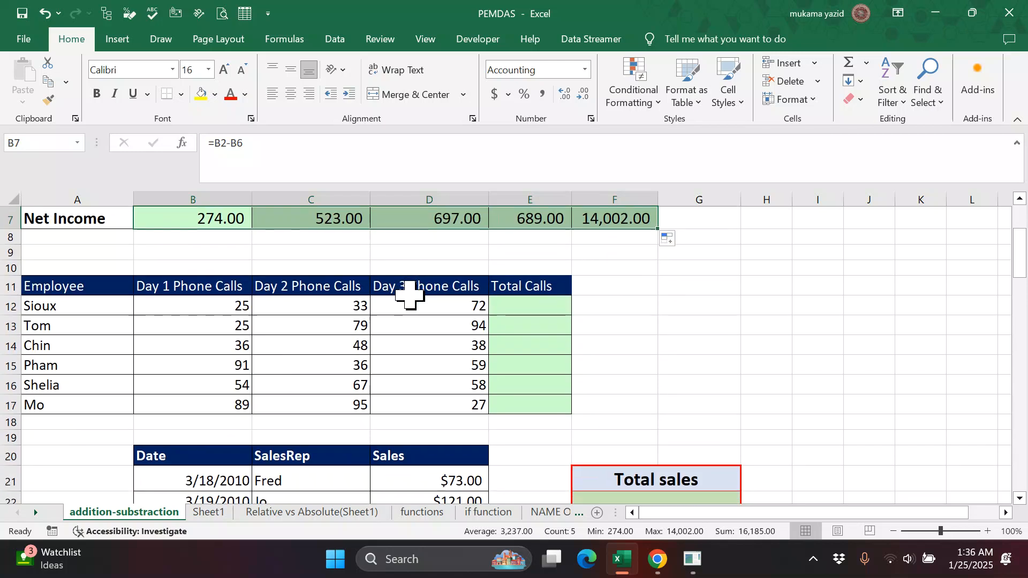
pyautogui.scroll(2, 409, 295)
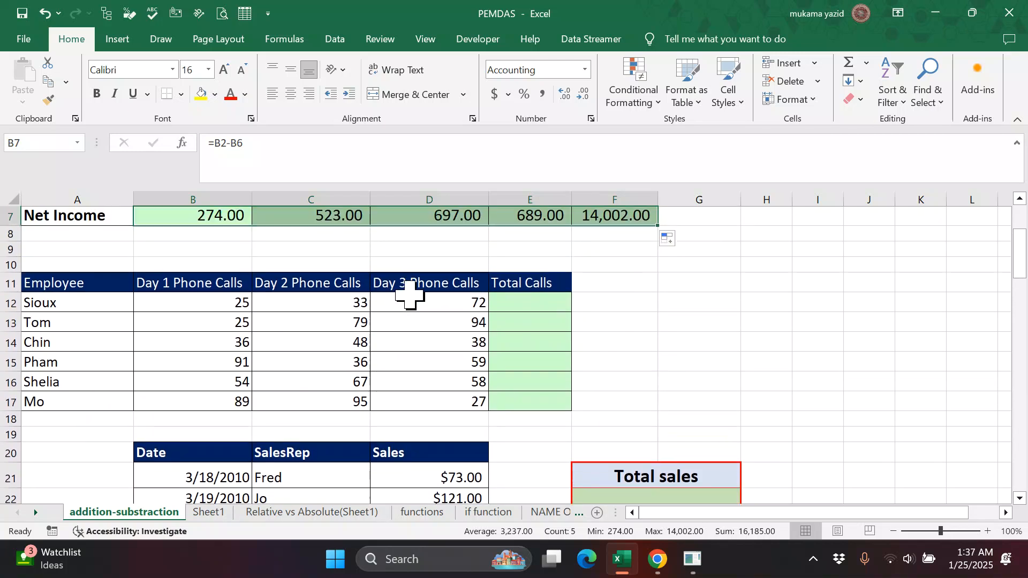
pyautogui.scroll(1, 411, 300)
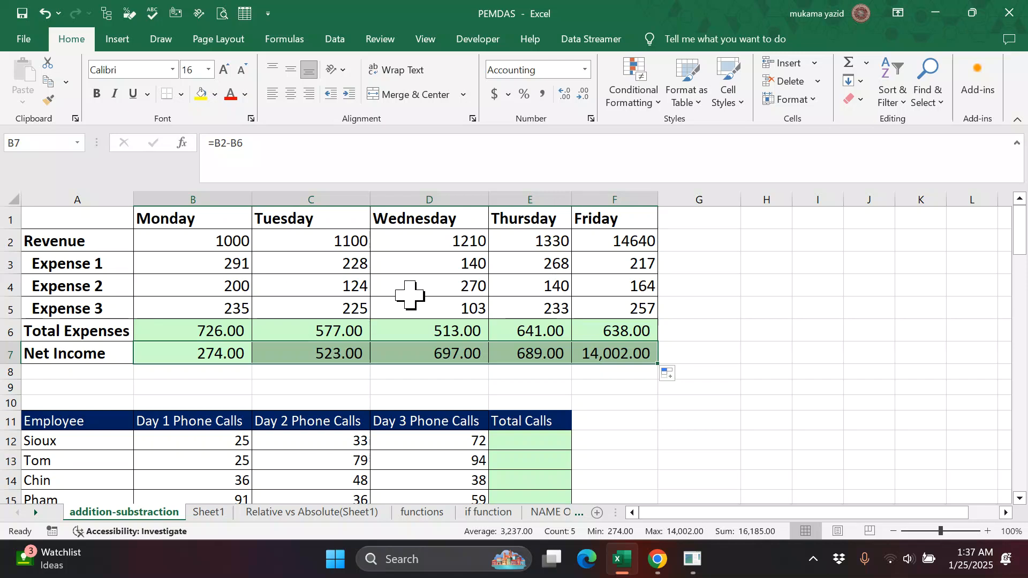
pyautogui.scroll(-3, 409, 294)
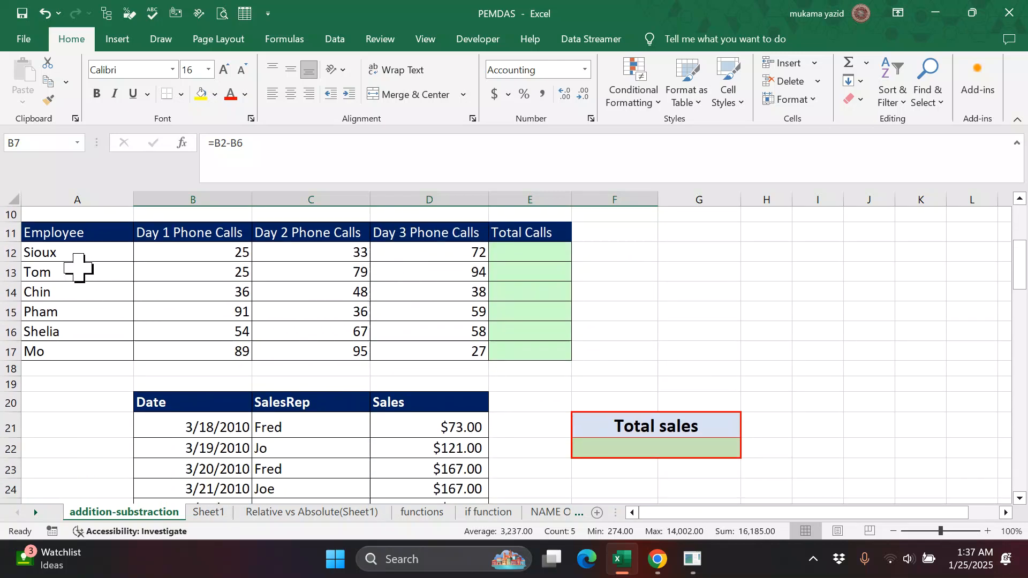
pyautogui.scroll(3, 156, 248)
pyautogui.scroll(-1, 305, 282)
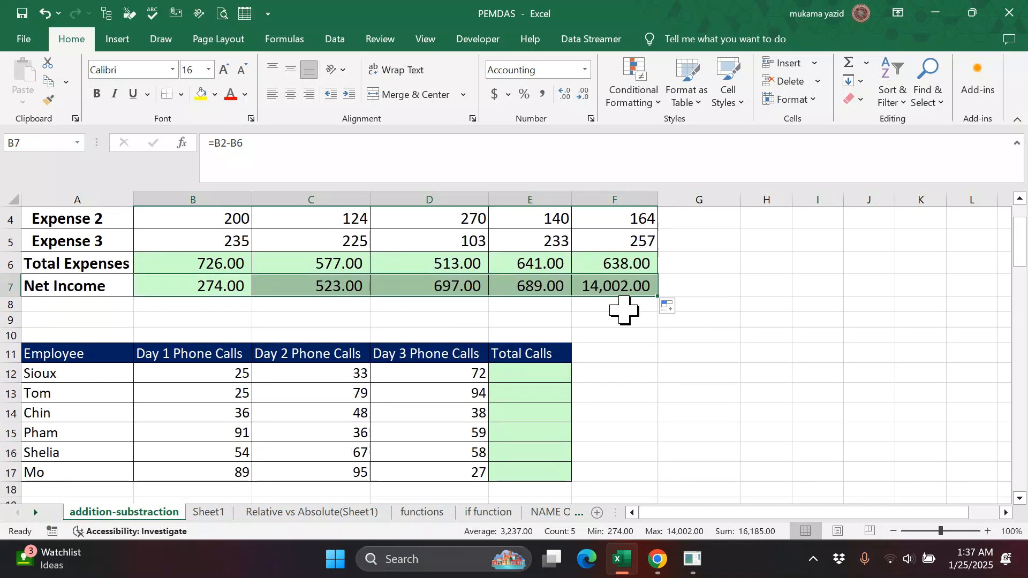
pyautogui.click(624, 306)
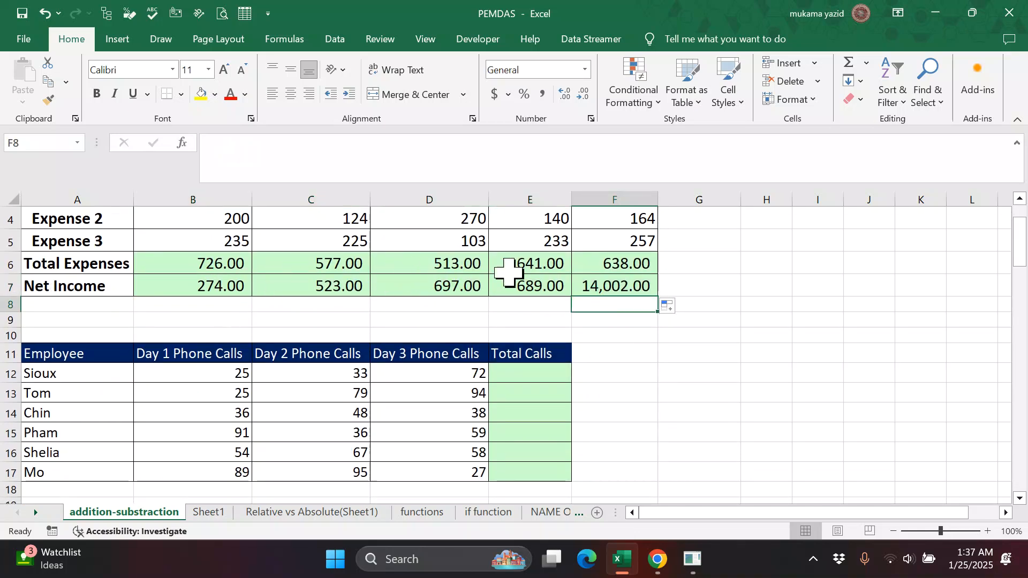
pyautogui.scroll(1, 508, 306)
pyautogui.scroll(2, 509, 305)
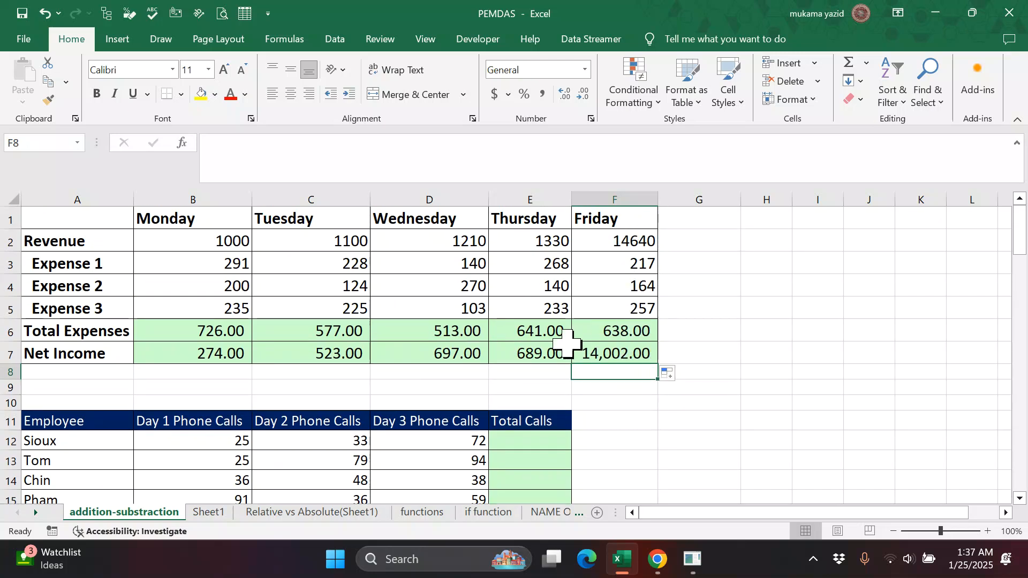
pyautogui.click(629, 356)
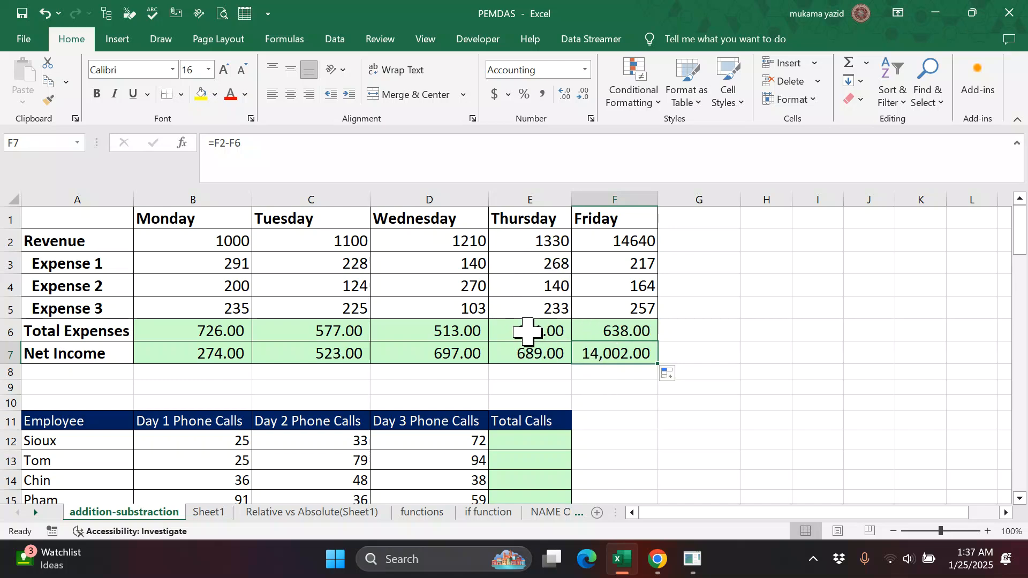
pyautogui.scroll(-3, 471, 330)
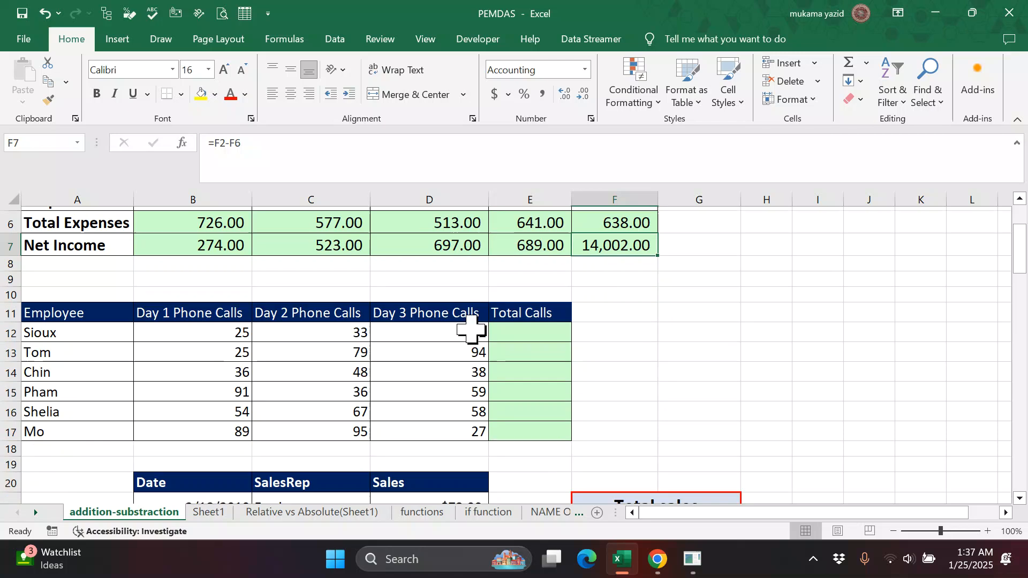
pyautogui.scroll(3, 471, 330)
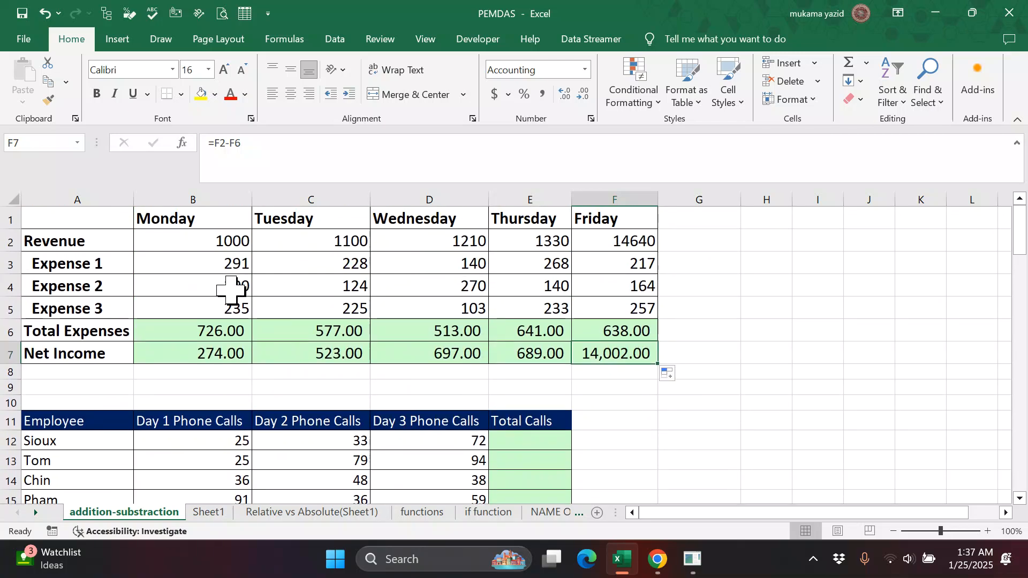
# Step: Calculate the first employee's total calls in E12 with =B12+C12+D12, fill the formula down to E17 and check the last row's formula
pyautogui.scroll(-1, 264, 276)
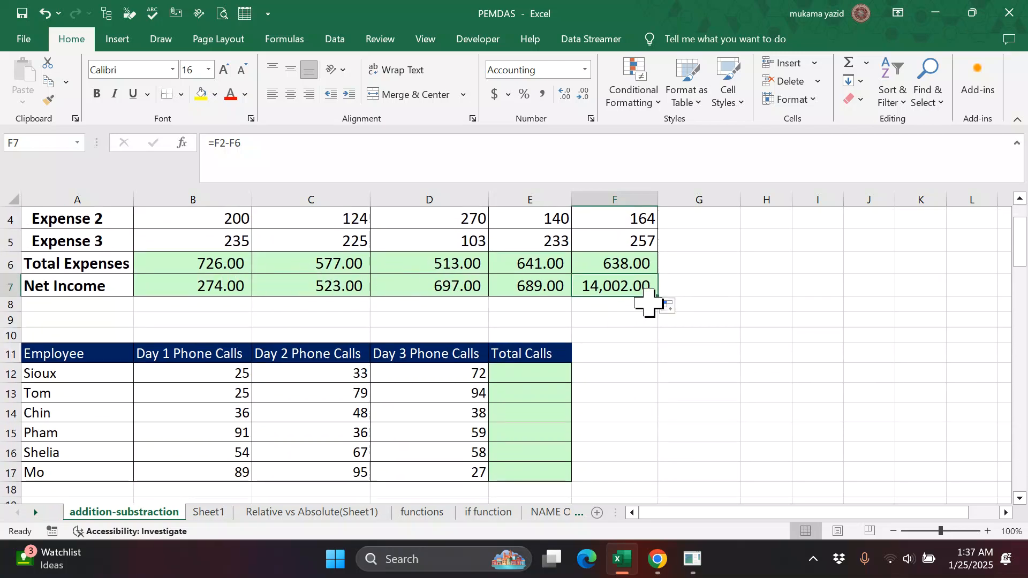
pyautogui.scroll(-2, 535, 348)
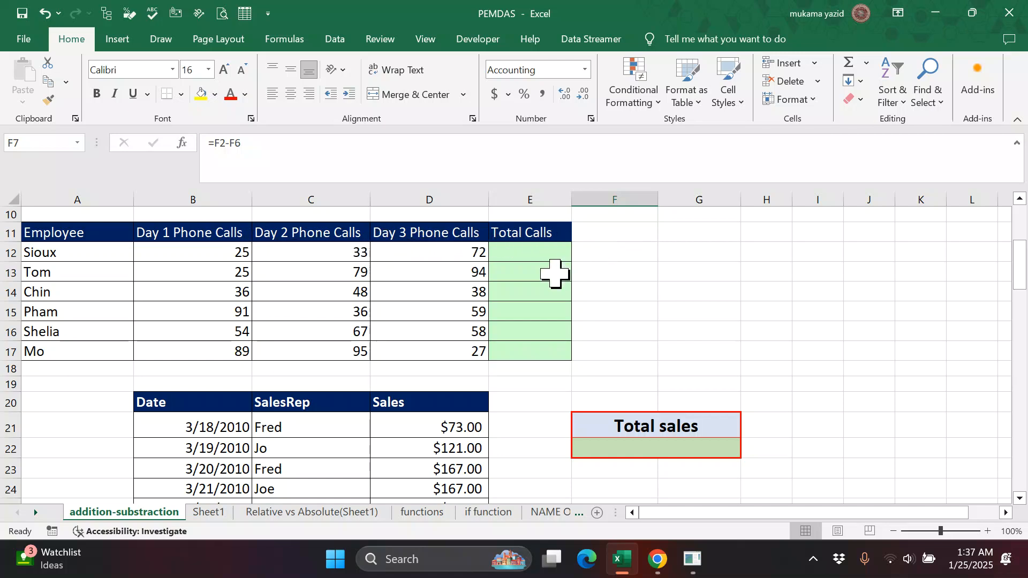
pyautogui.click(514, 251)
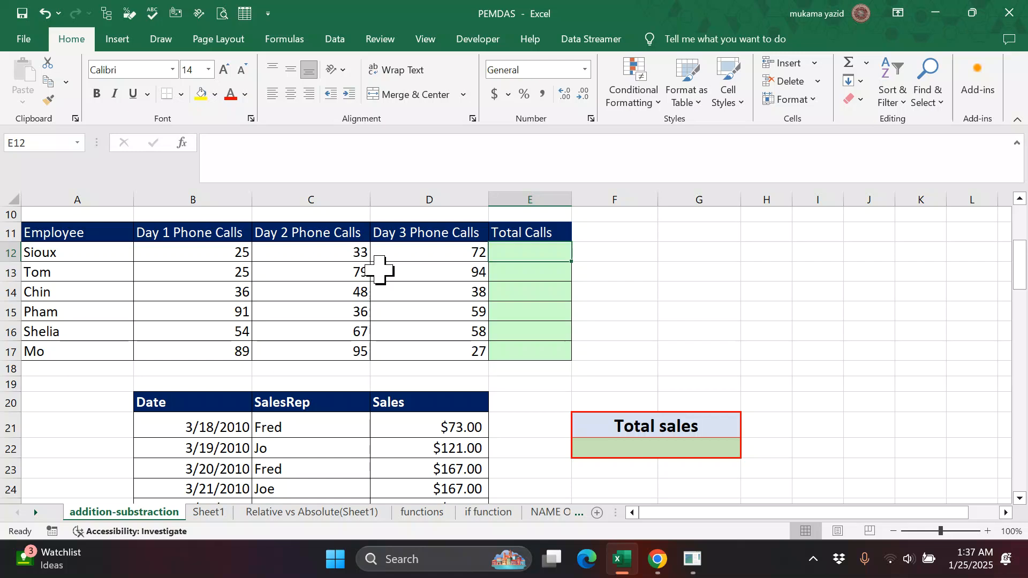
pyautogui.write('=')
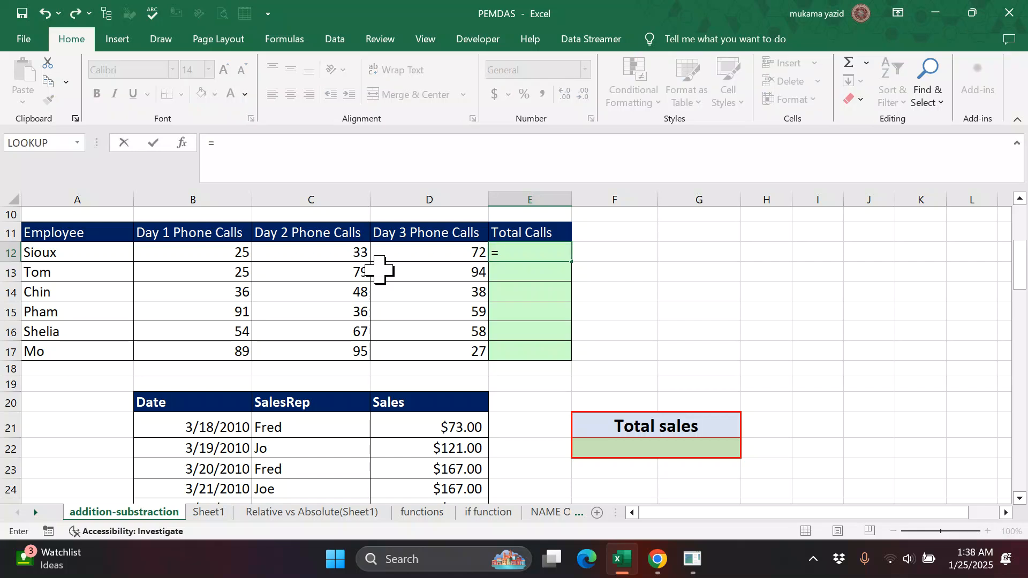
pyautogui.click(237, 255)
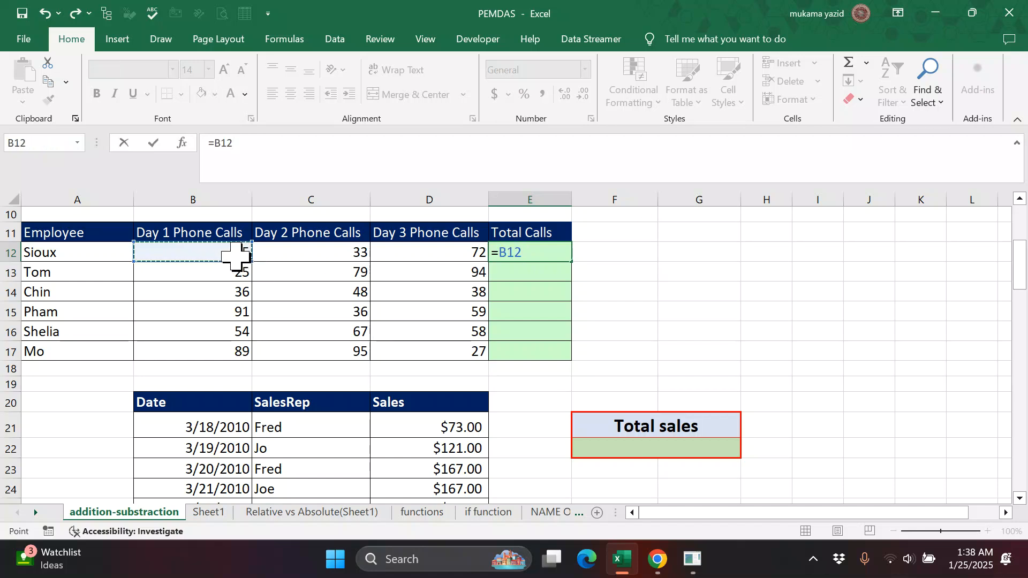
pyautogui.write('+')
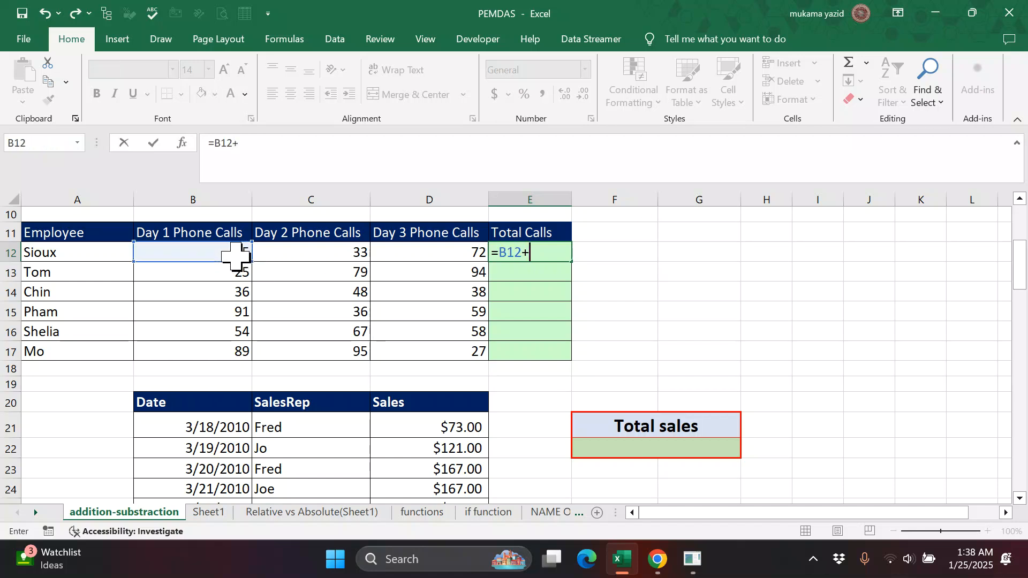
pyautogui.click(308, 252)
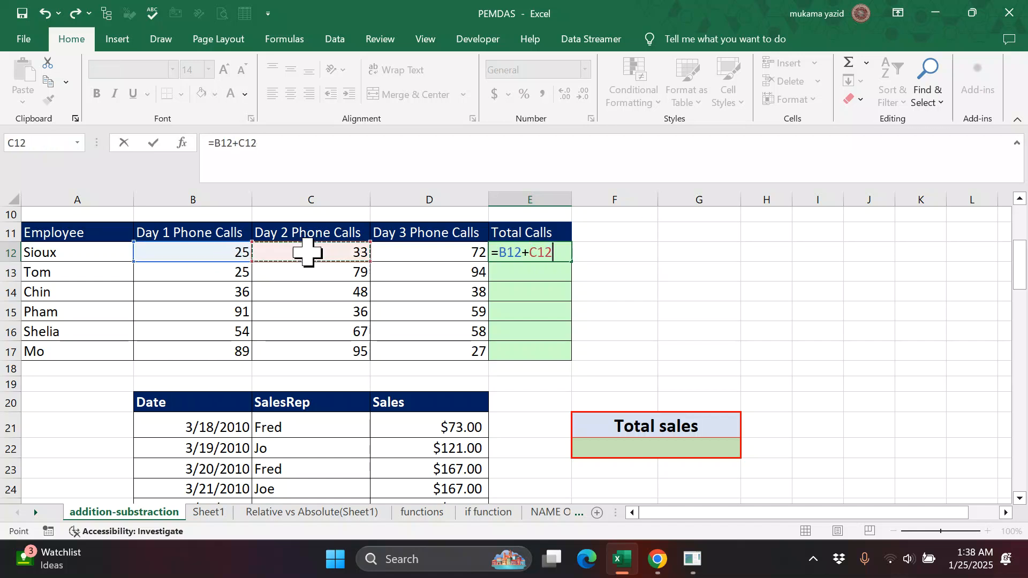
pyautogui.write('+')
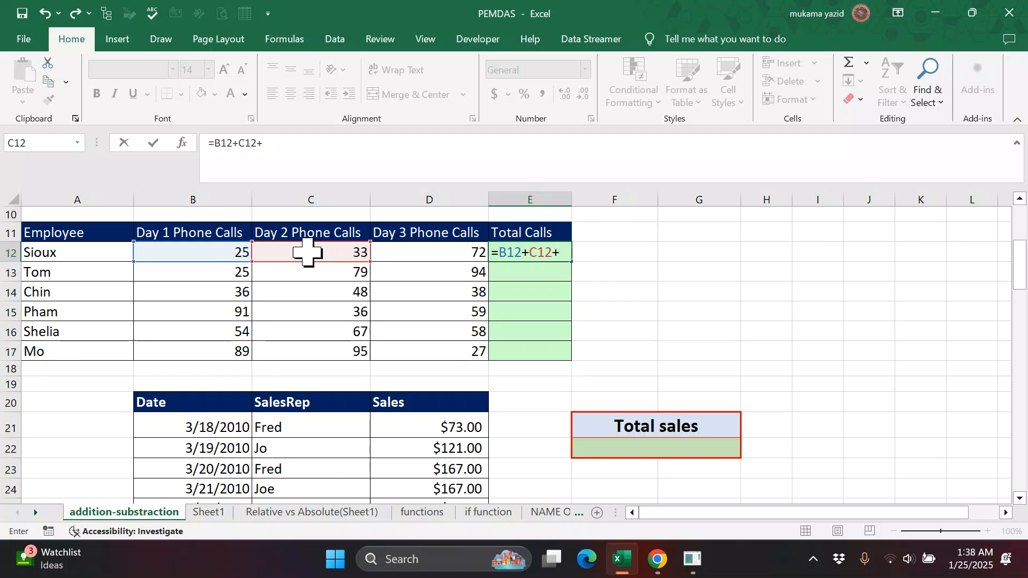
pyautogui.click(410, 251)
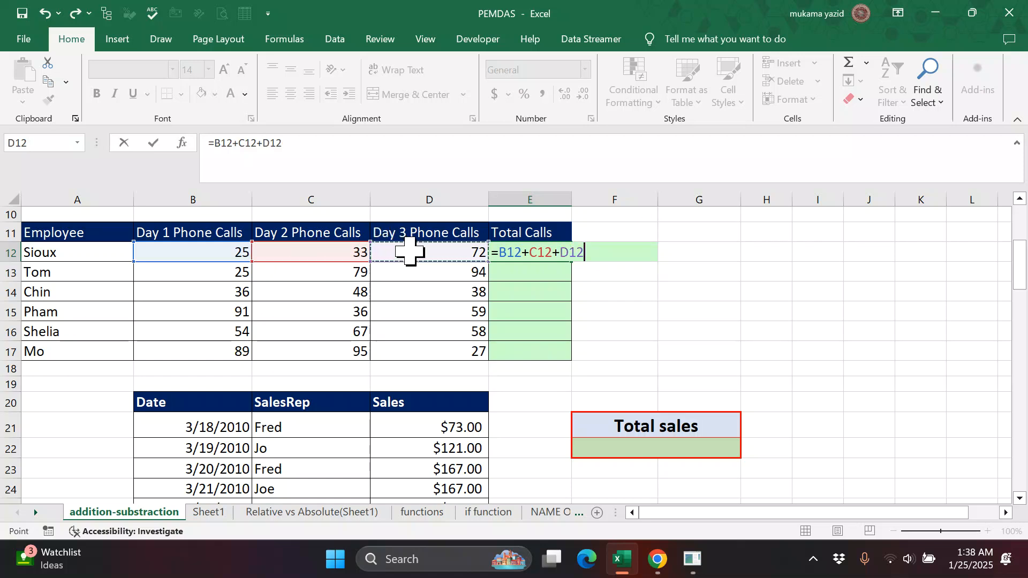
pyautogui.press('Return')
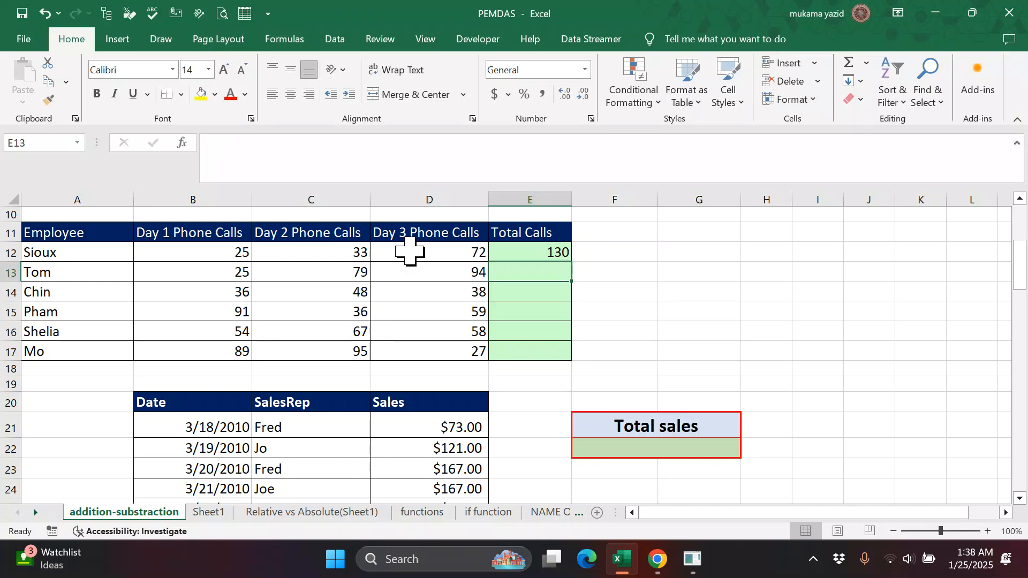
pyautogui.click(552, 252)
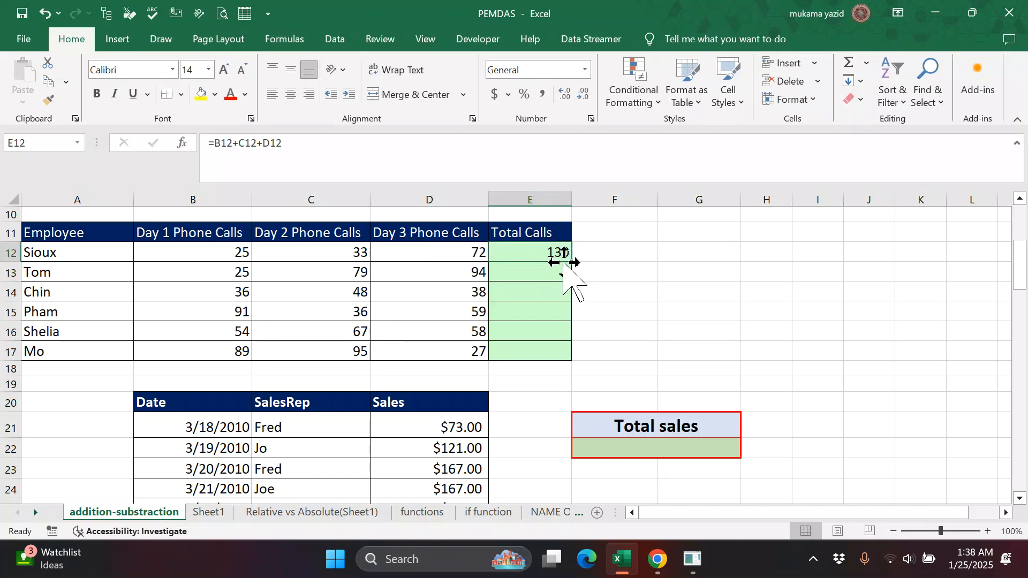
pyautogui.moveTo(570, 262); pyautogui.dragTo(571, 359)
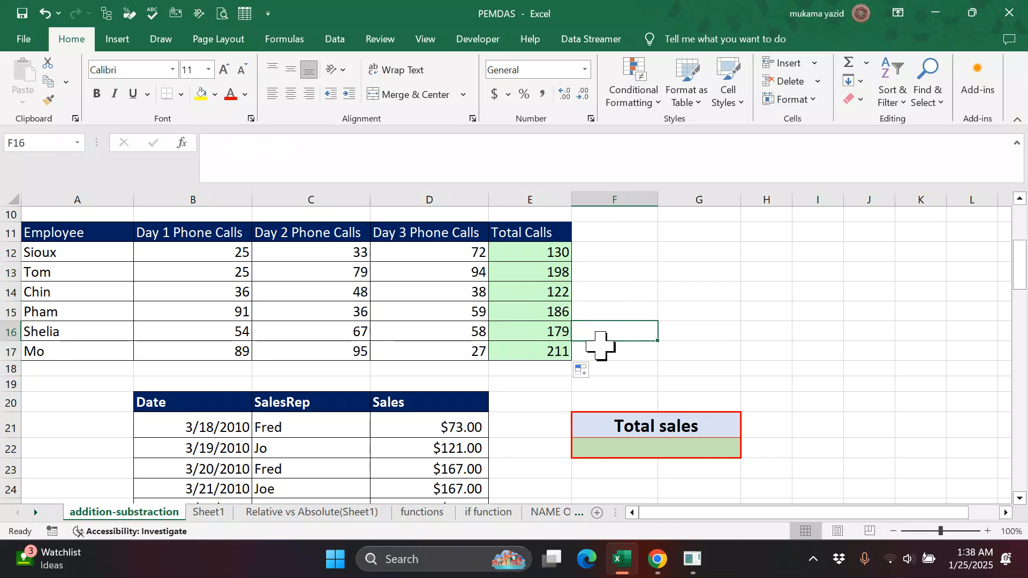
pyautogui.click(551, 350)
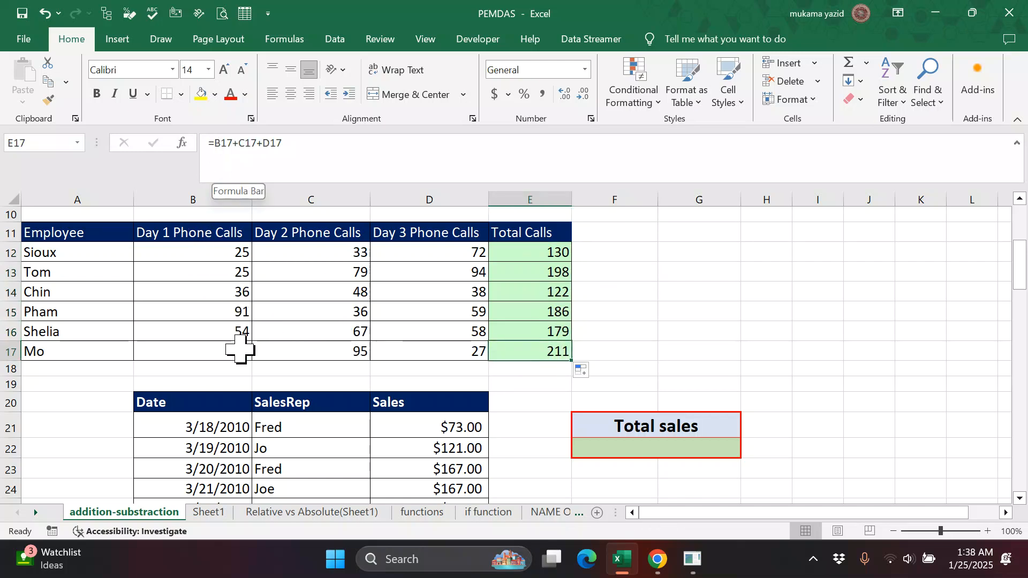
pyautogui.click(699, 356)
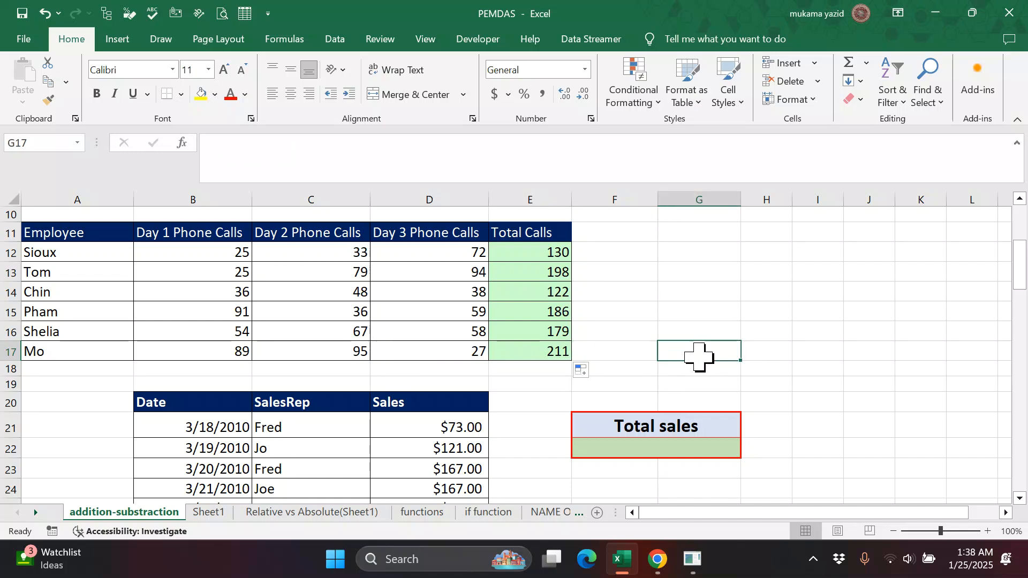
# Step: Examine the sales table from row 20 down to its total sales row 48, including the separate total sales box beside it
pyautogui.scroll(-2, 529, 363)
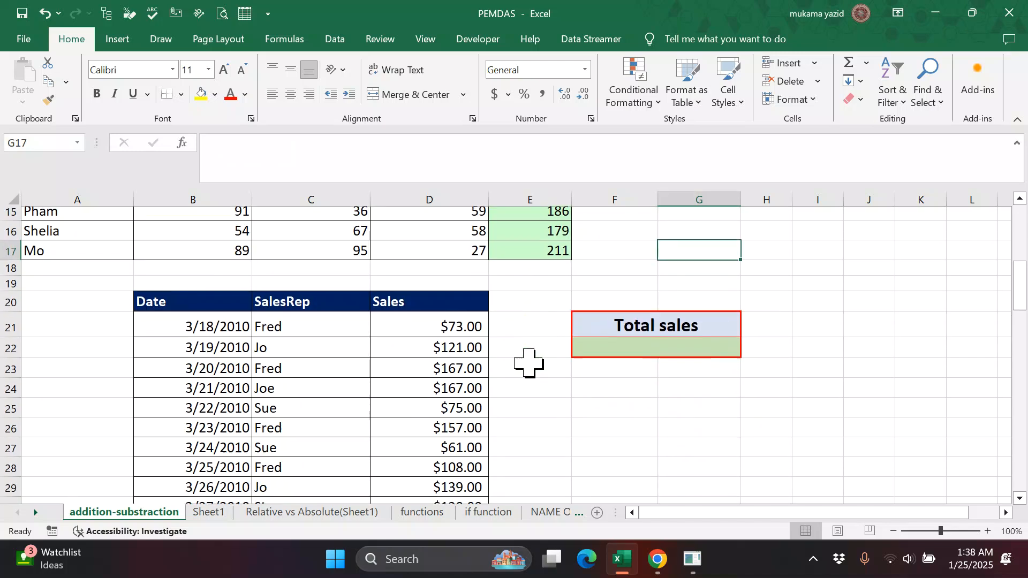
pyautogui.scroll(-2, 529, 363)
pyautogui.scroll(2, 349, 401)
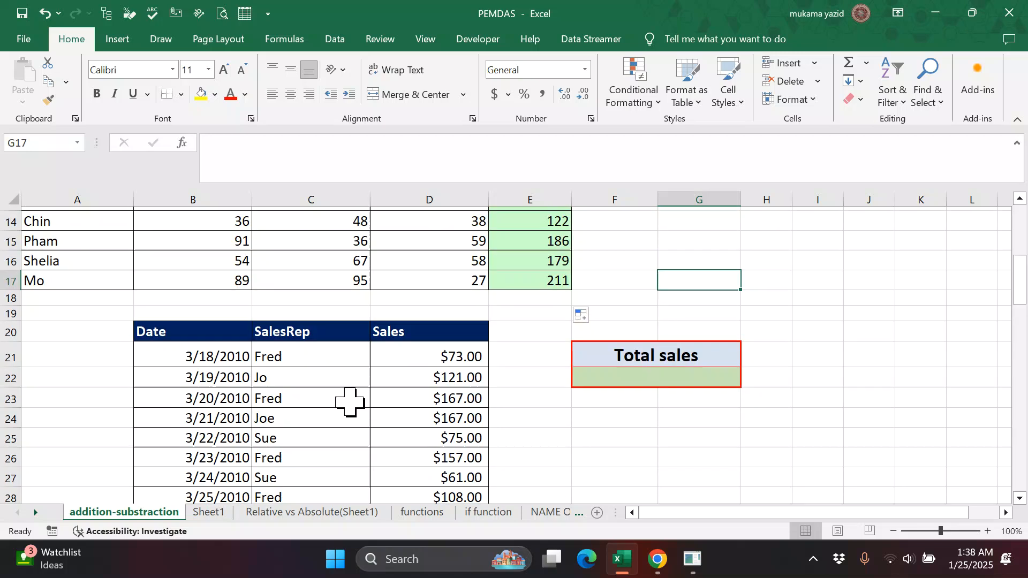
pyautogui.scroll(-3, 348, 401)
pyautogui.scroll(-5, 350, 402)
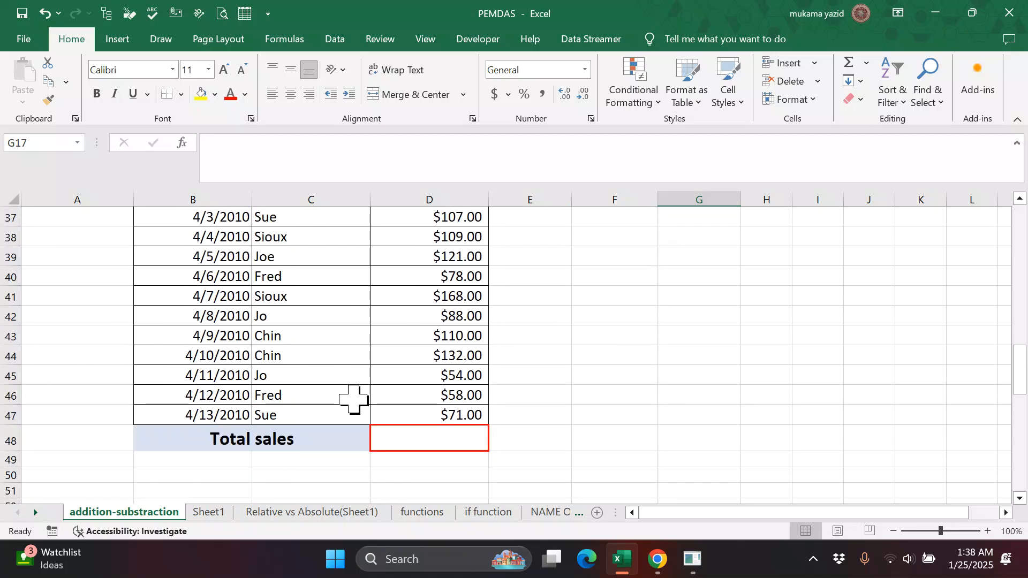
pyautogui.scroll(7, 353, 398)
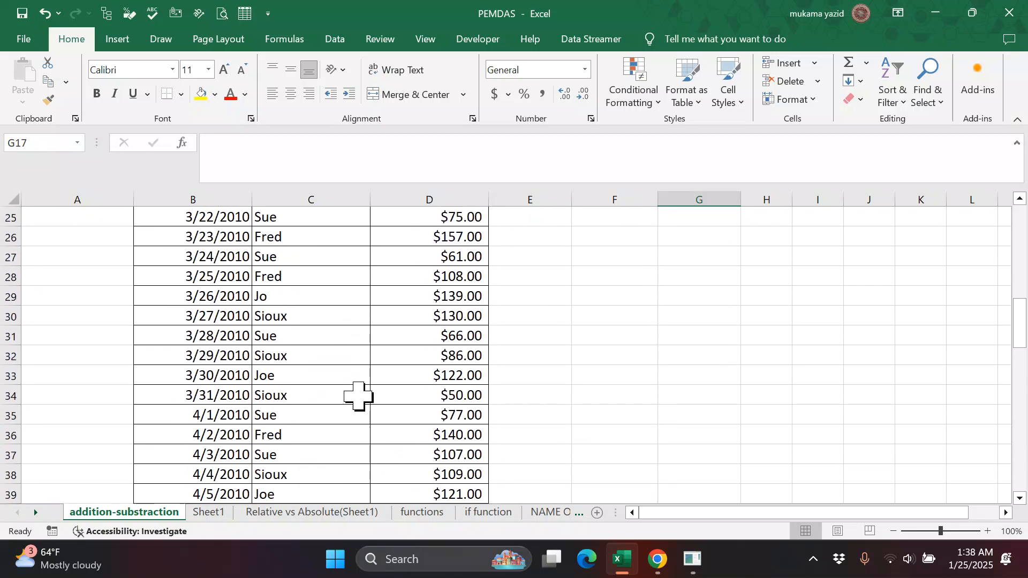
pyautogui.scroll(-1, 361, 394)
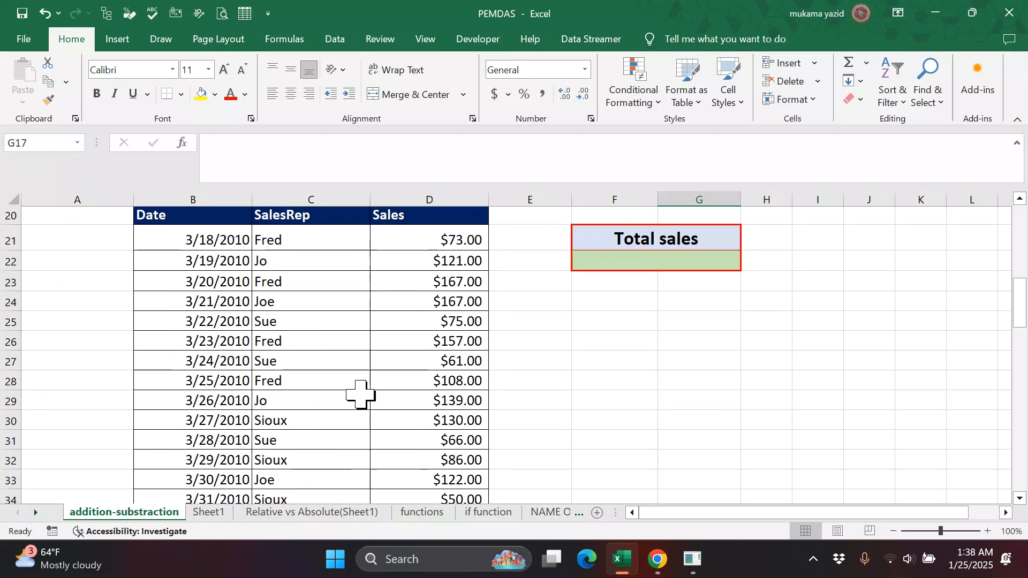
pyautogui.scroll(1, 360, 394)
pyautogui.scroll(-1, 361, 394)
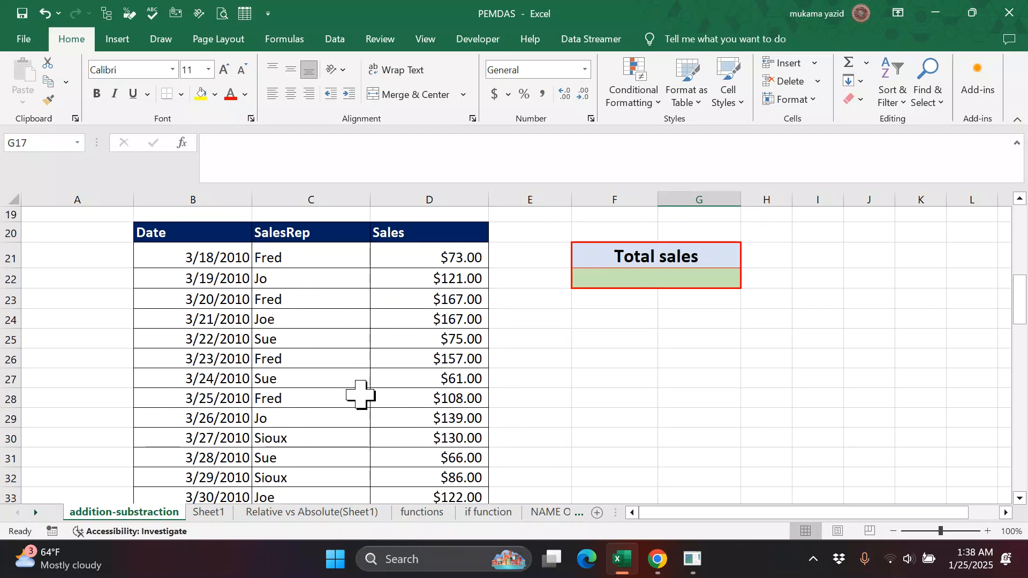
pyautogui.scroll(-1, 425, 315)
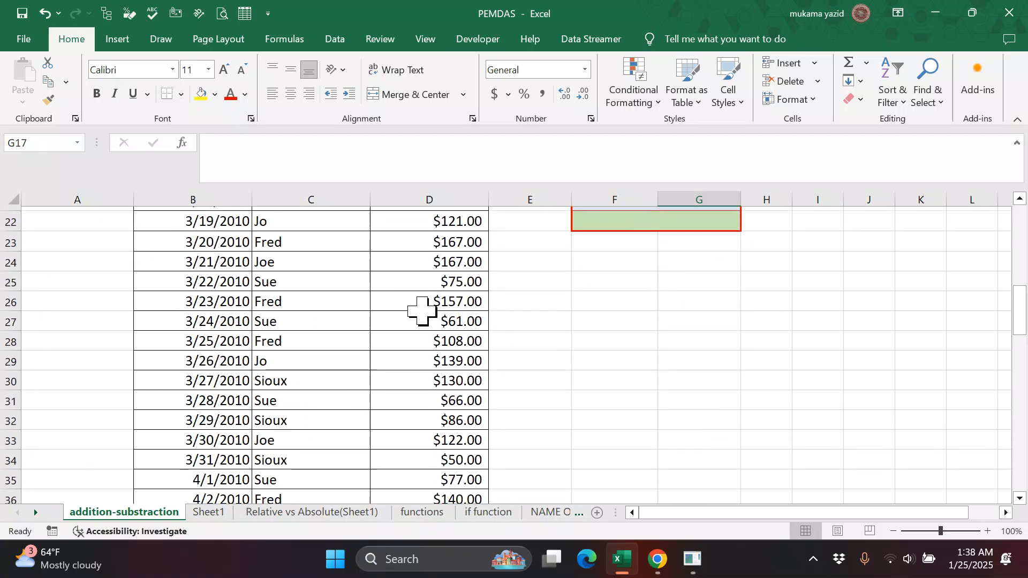
pyautogui.scroll(2, 422, 311)
pyautogui.scroll(-2, 422, 311)
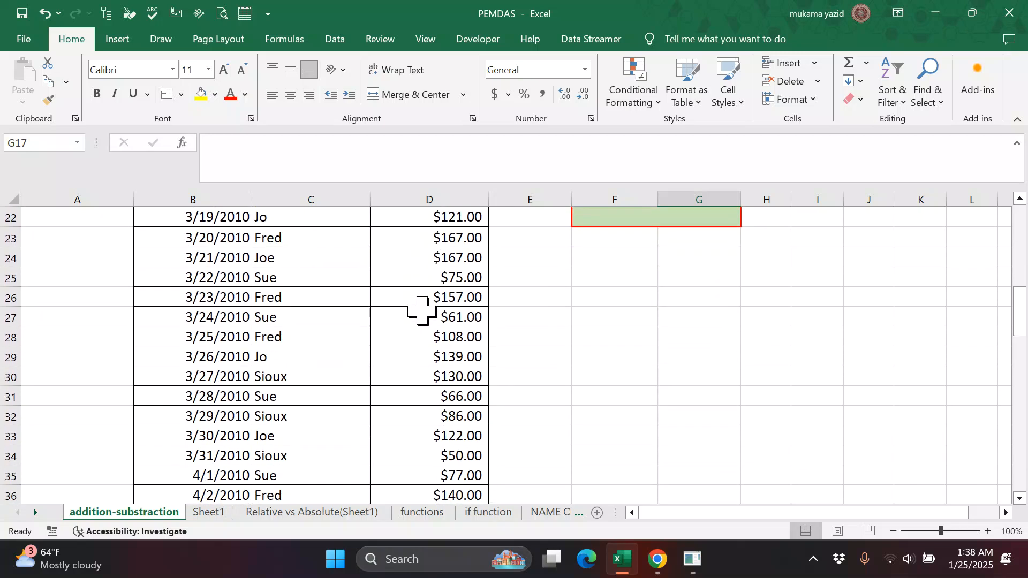
pyautogui.scroll(2, 422, 311)
pyautogui.scroll(-4, 433, 308)
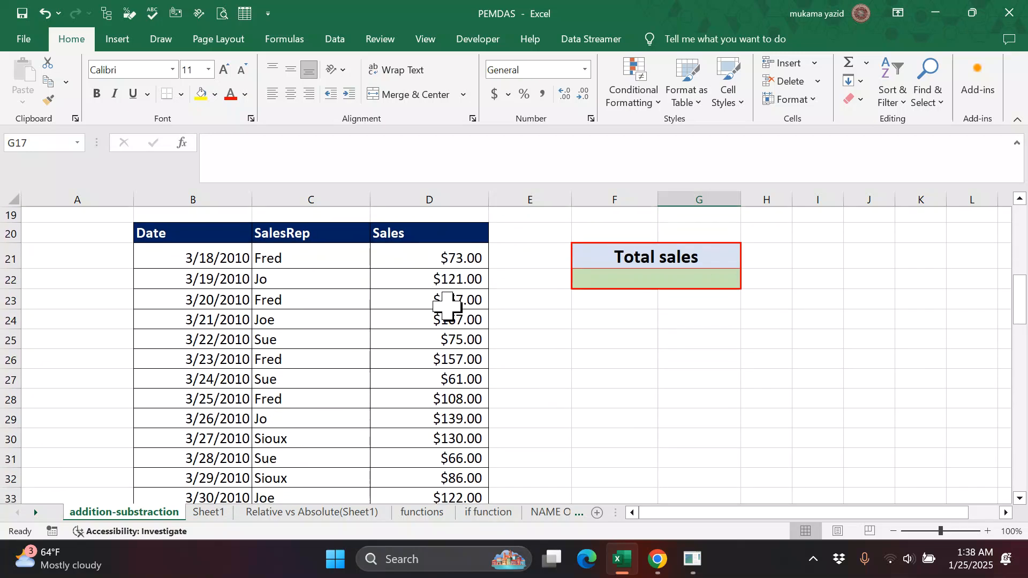
pyautogui.scroll(-5, 447, 308)
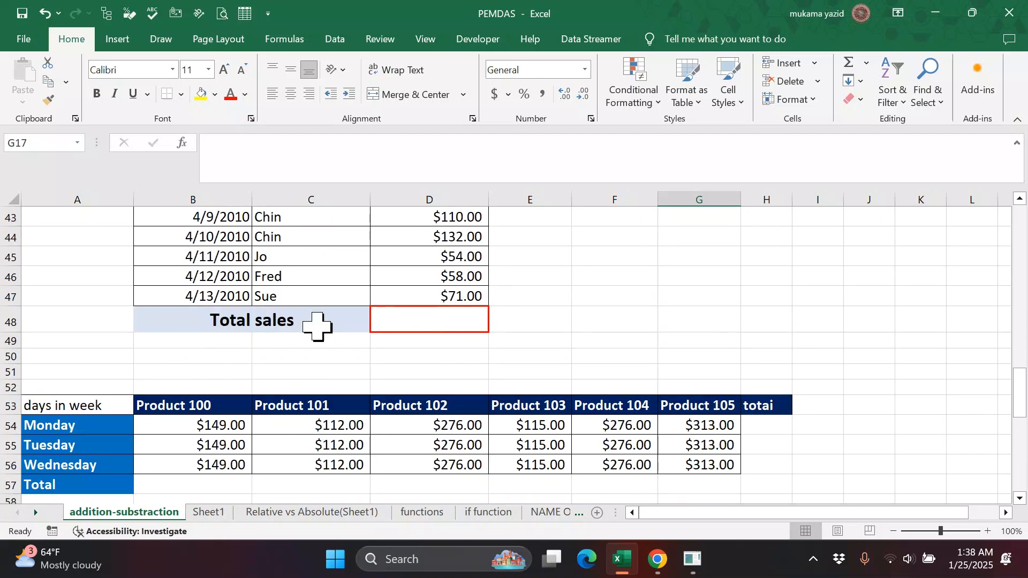
pyautogui.click(416, 323)
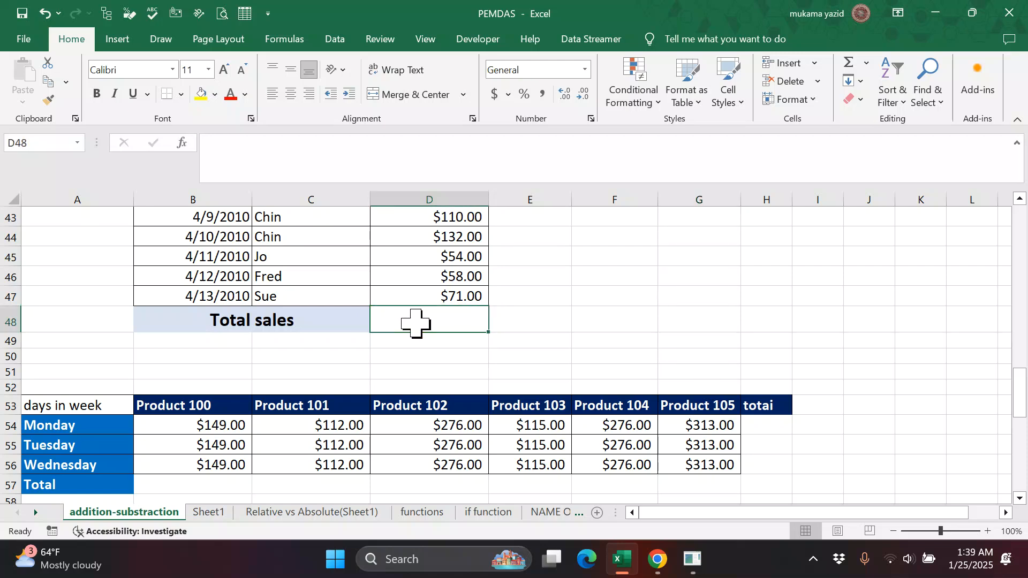
pyautogui.write('=')
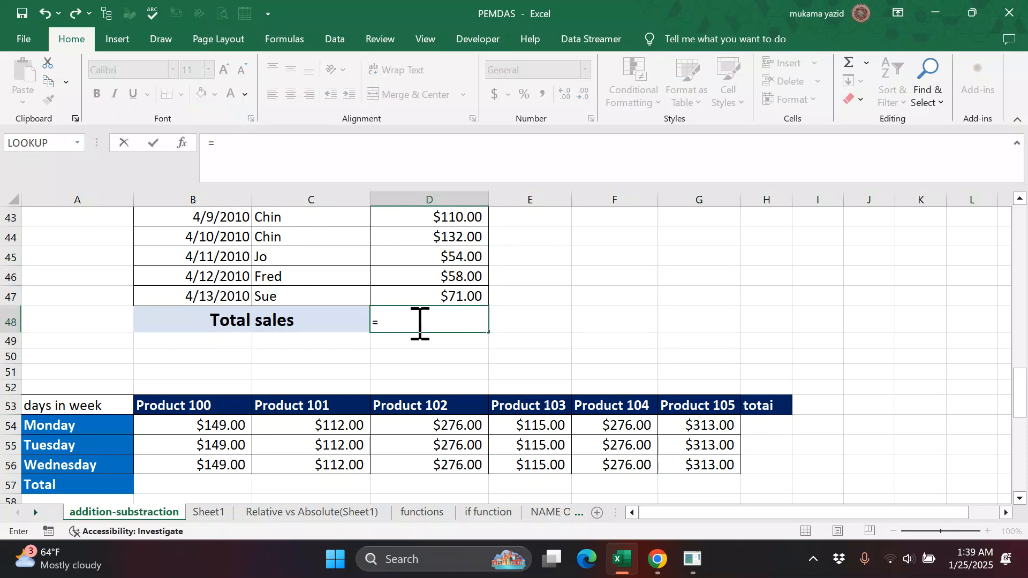
pyautogui.scroll(7, 420, 323)
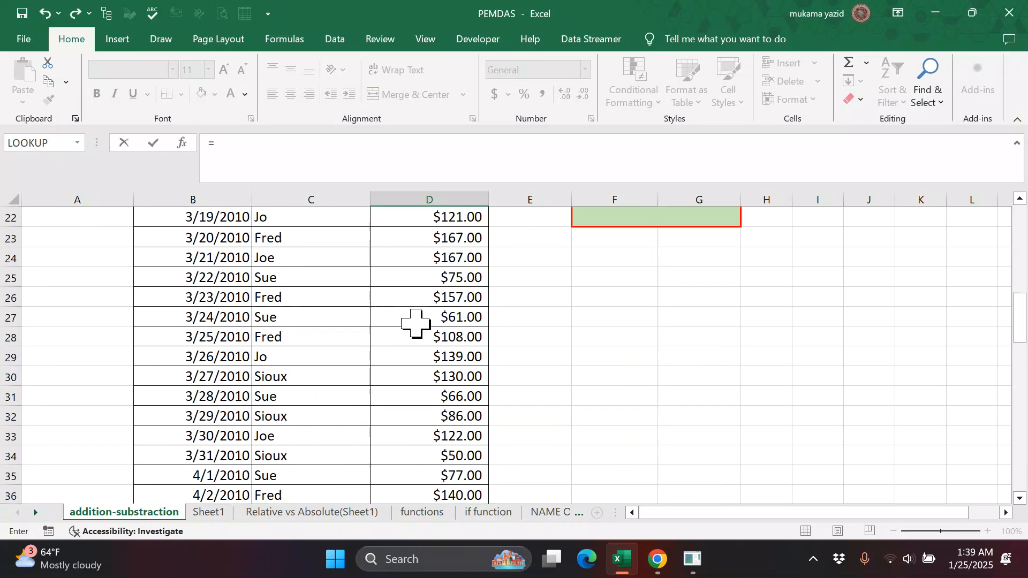
pyautogui.scroll(6, 415, 324)
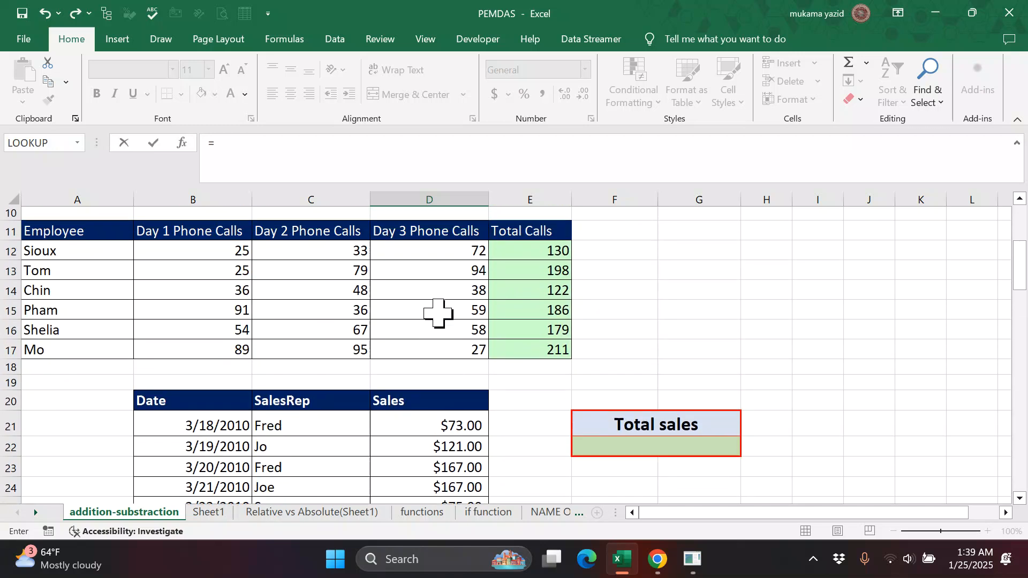
pyautogui.click(541, 374)
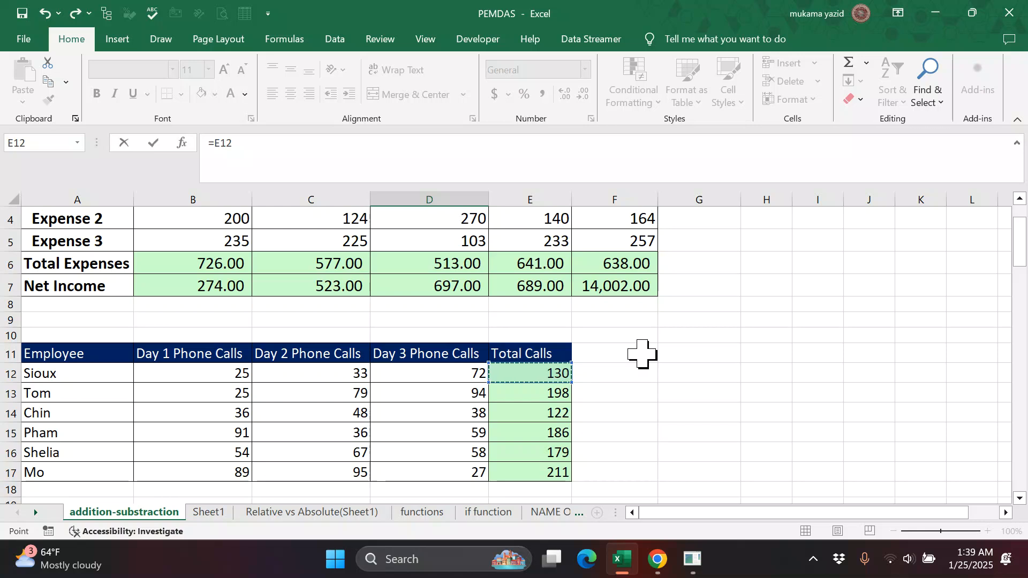
pyautogui.press('Escape')
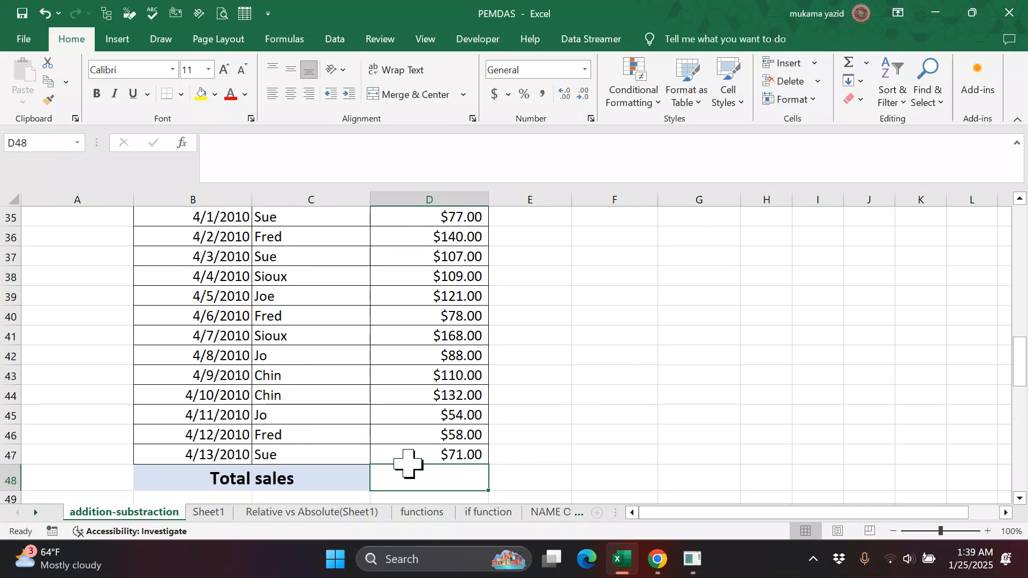
# Step: Inspect the total calls formula in E17 and compare the phone calls table with the longer sales table below it
pyautogui.scroll(7, 419, 443)
pyautogui.scroll(2, 425, 414)
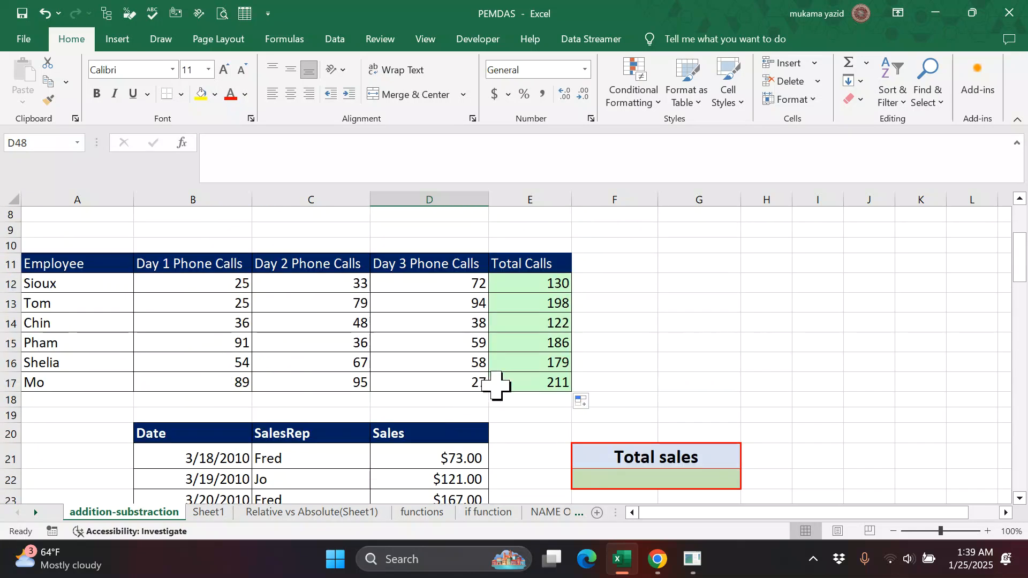
pyautogui.click(537, 385)
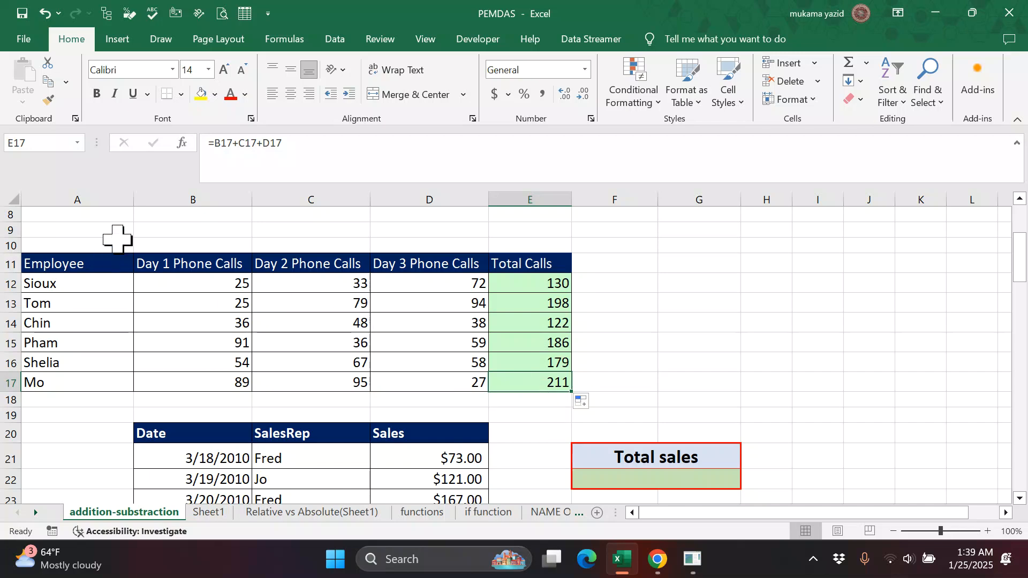
pyautogui.scroll(-2, 498, 443)
pyautogui.scroll(-3, 498, 443)
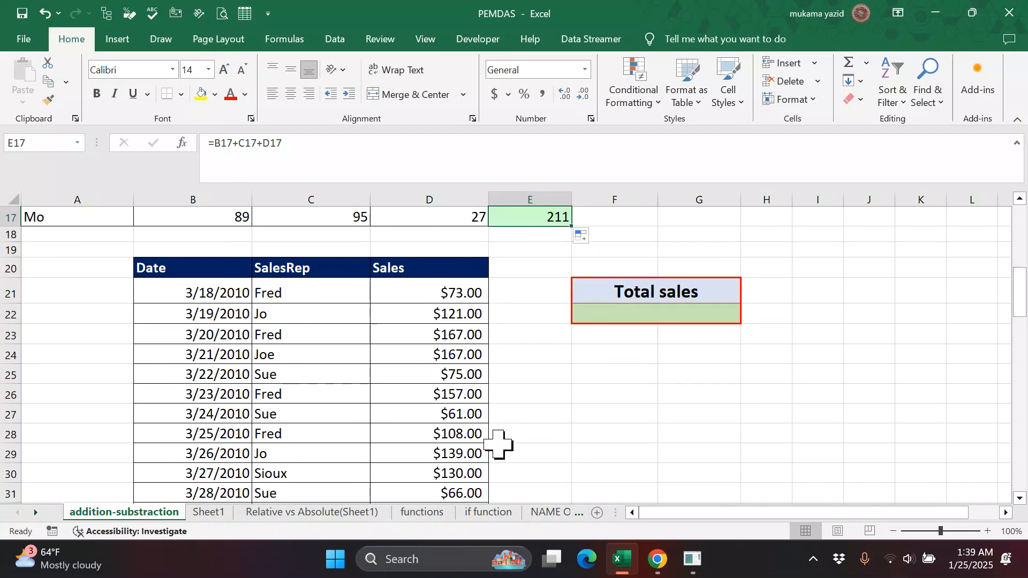
pyautogui.scroll(3, 498, 443)
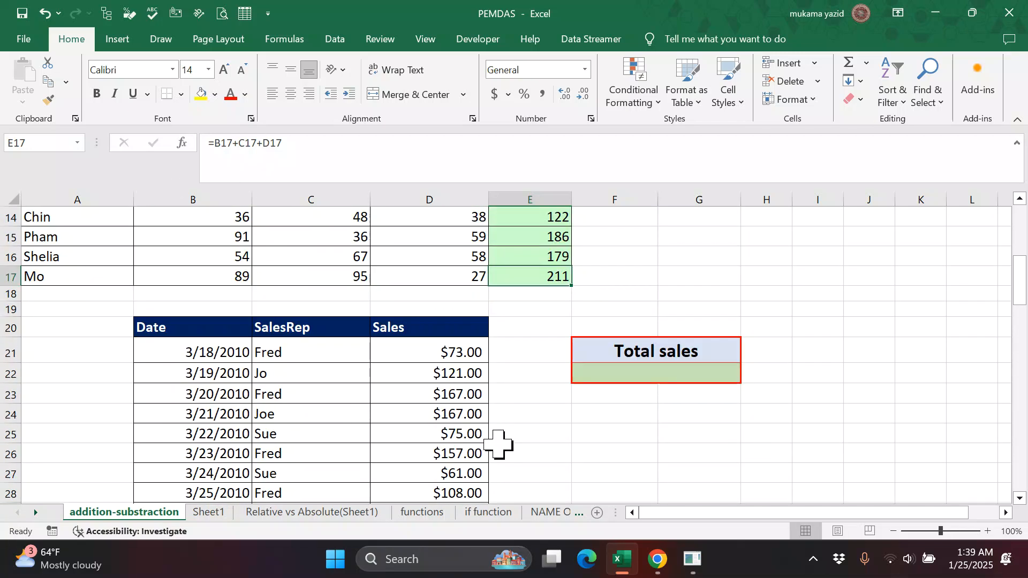
pyautogui.scroll(2, 497, 443)
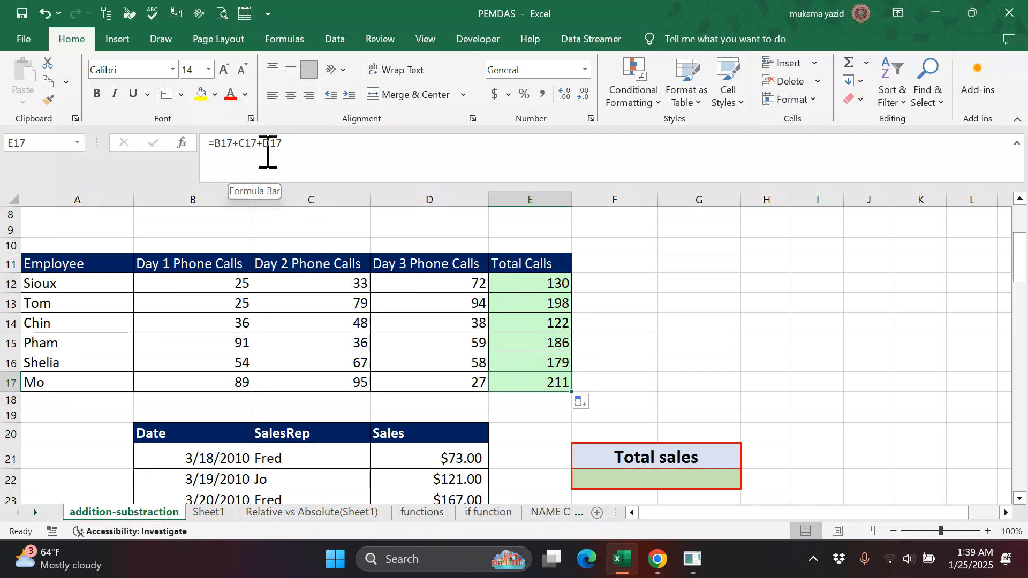
# Step: Examine the sales amounts from D21 to D47 against the cell-by-cell addition formula in E17
pyautogui.scroll(-7, 492, 420)
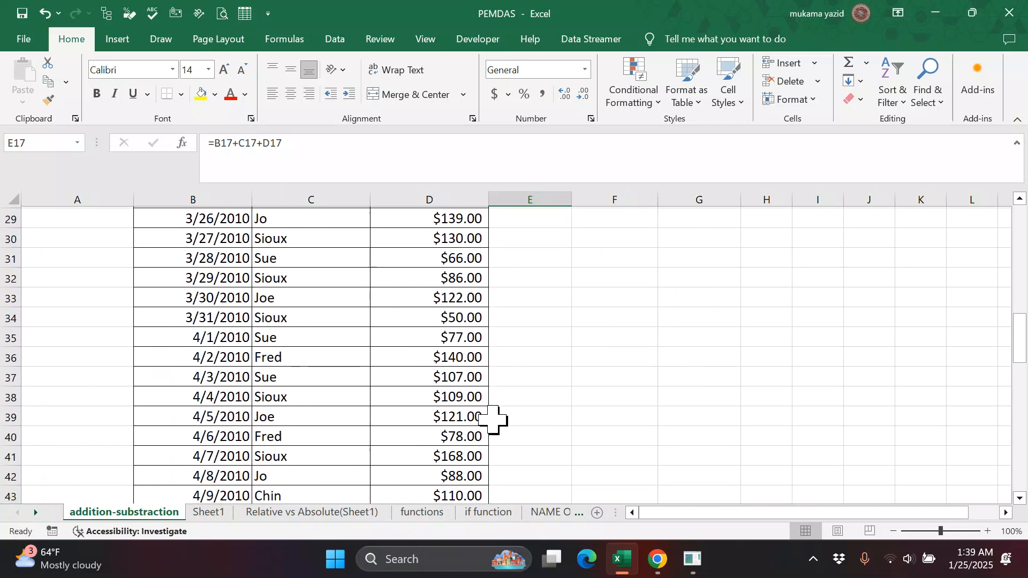
pyautogui.scroll(3, 493, 420)
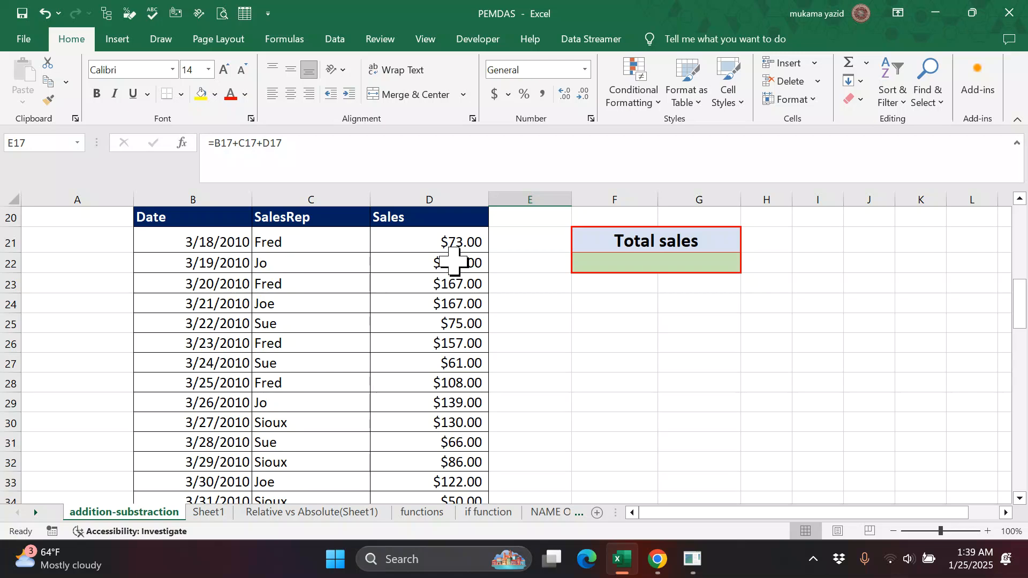
pyautogui.scroll(-1, 454, 261)
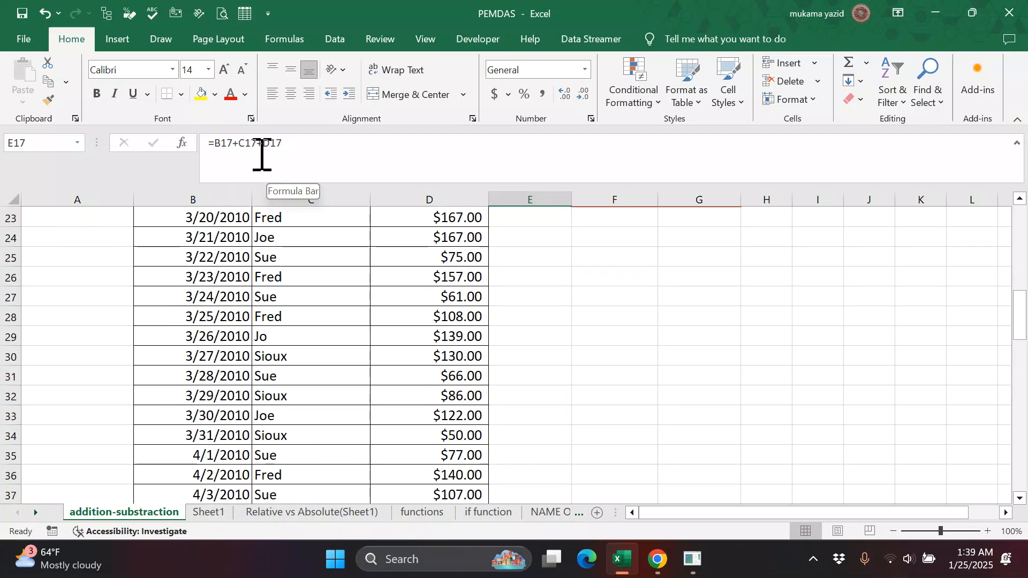
pyautogui.scroll(3, 463, 356)
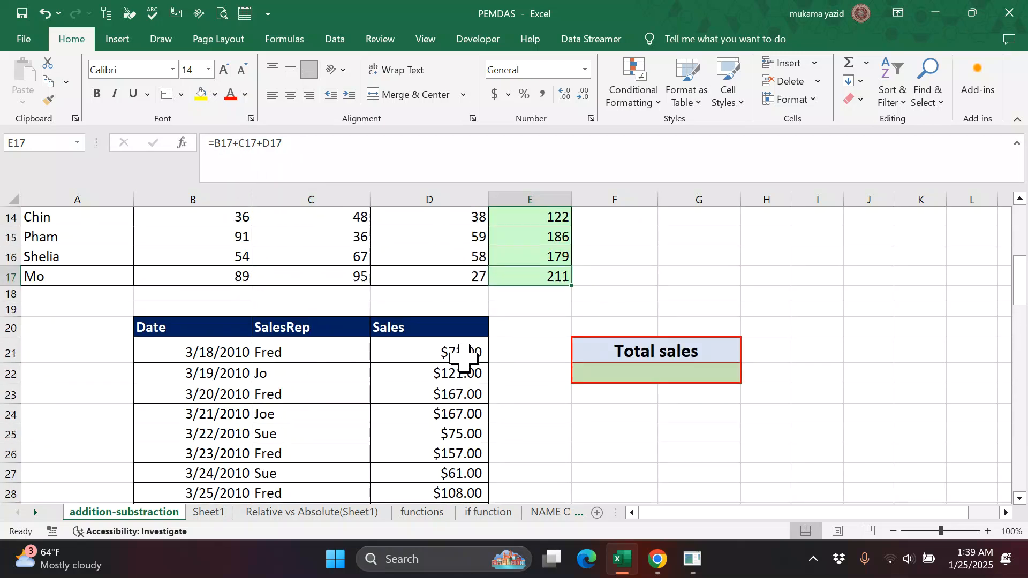
pyautogui.scroll(-4, 463, 356)
pyautogui.scroll(4, 463, 356)
pyautogui.scroll(-2, 463, 356)
pyautogui.scroll(1, 463, 356)
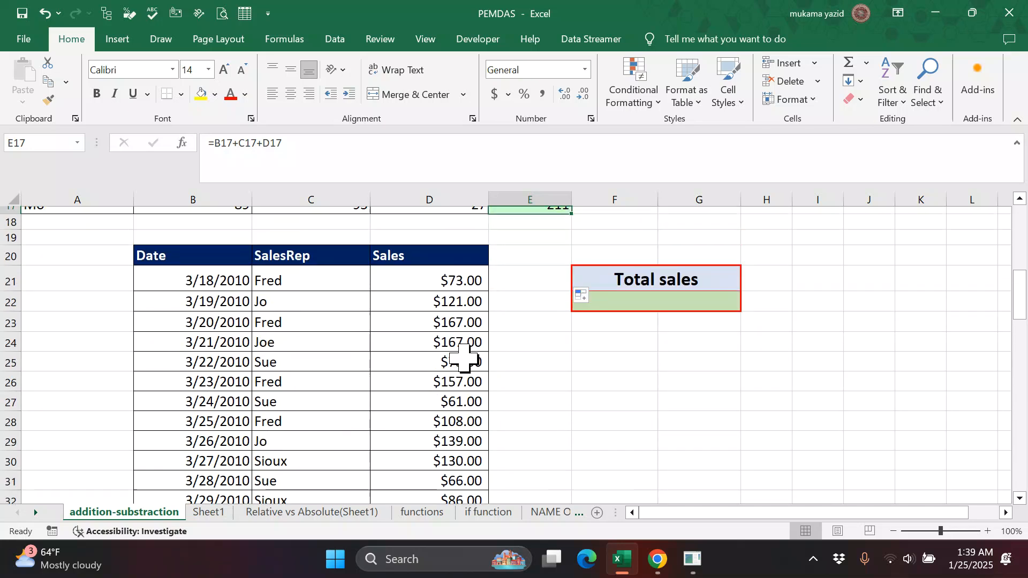
pyautogui.scroll(-1, 463, 356)
pyautogui.scroll(-5, 432, 282)
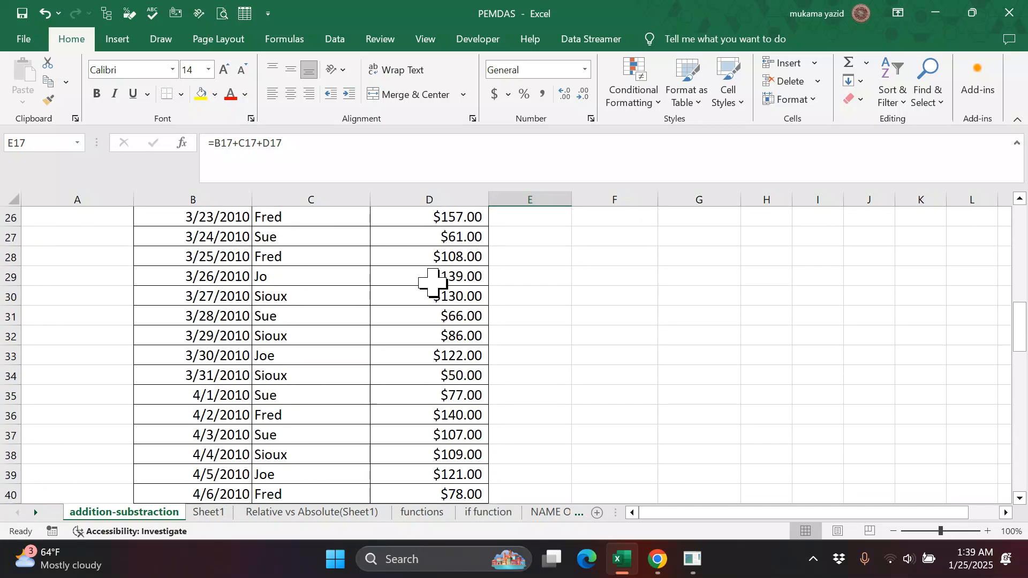
pyautogui.scroll(-2, 432, 282)
pyautogui.scroll(3, 433, 283)
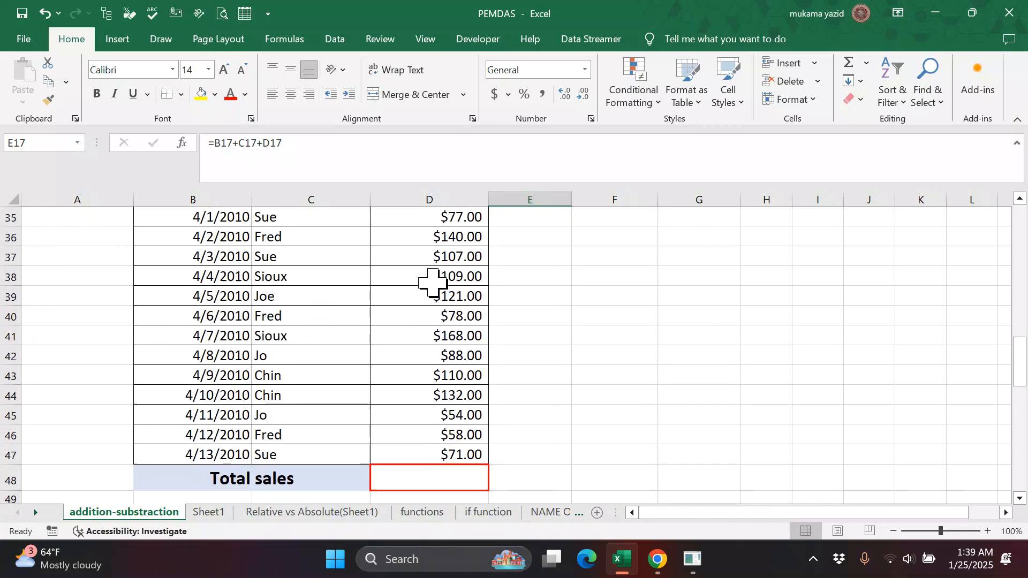
pyautogui.scroll(4, 433, 282)
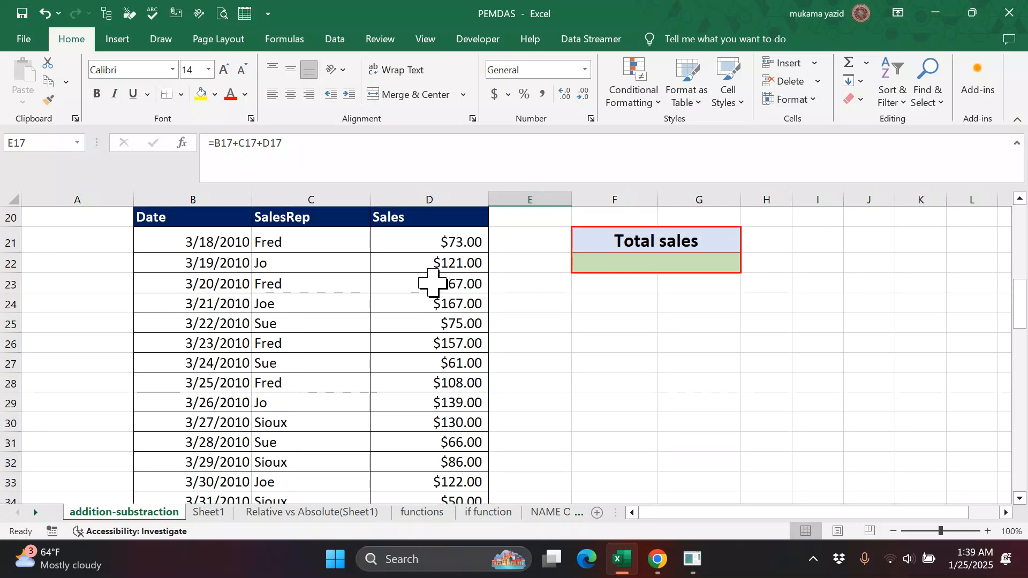
pyautogui.scroll(-2, 436, 257)
pyautogui.scroll(-3, 484, 413)
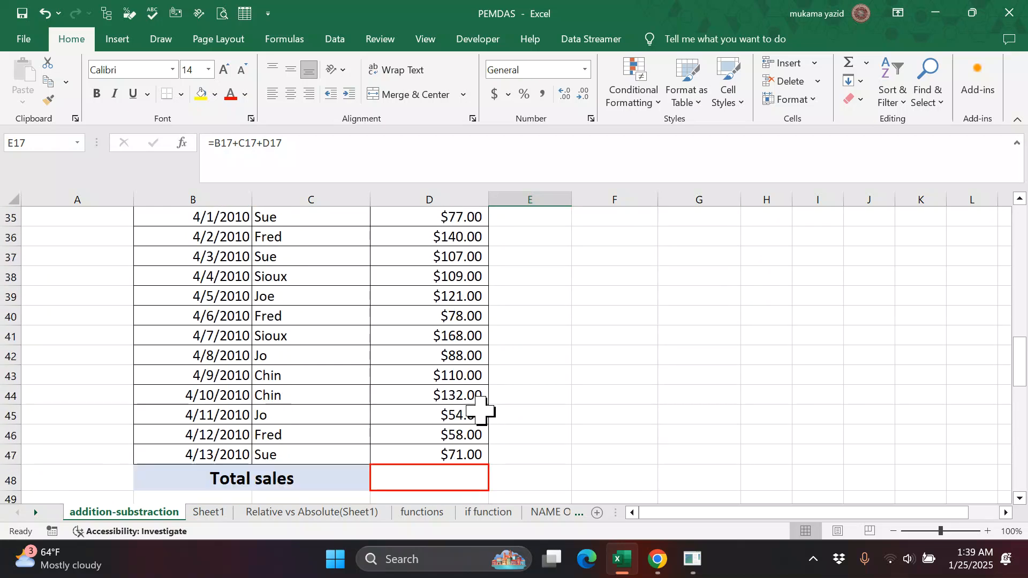
# Step: Calculate the total sales in D48, at the bottom of the sales table, with =SUM(D21:D47)
pyautogui.click(424, 484)
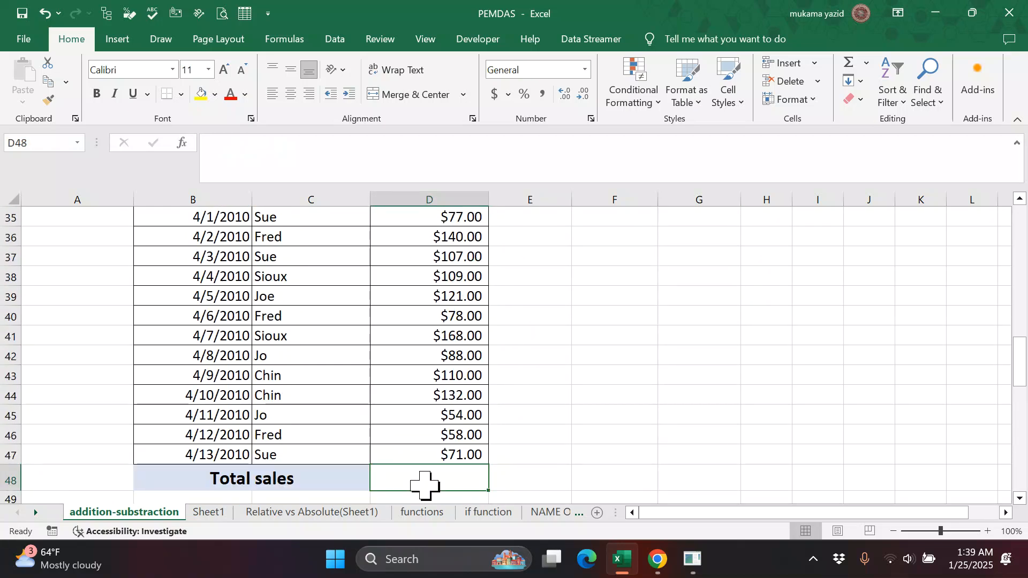
pyautogui.write('=')
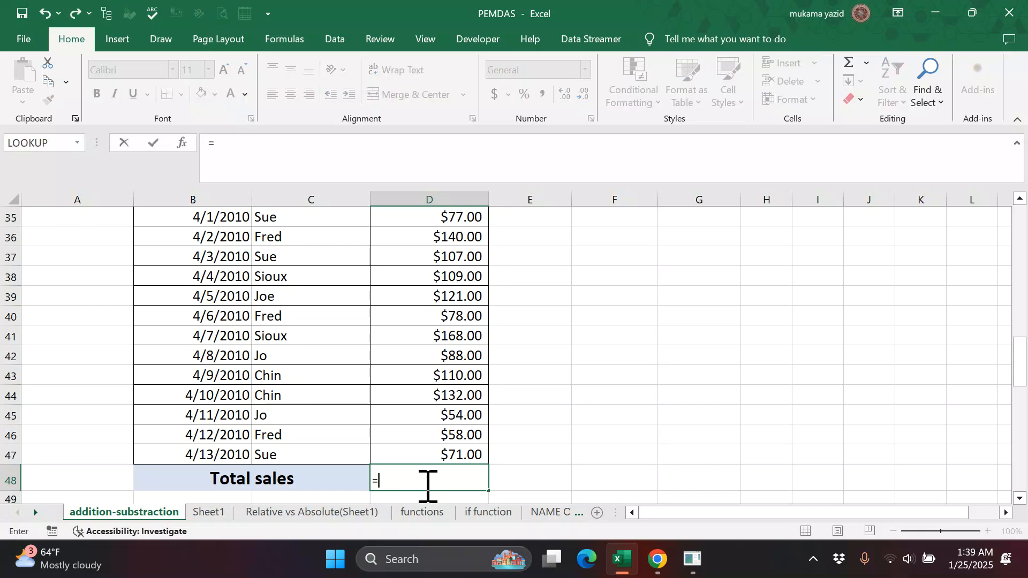
pyautogui.write('s')
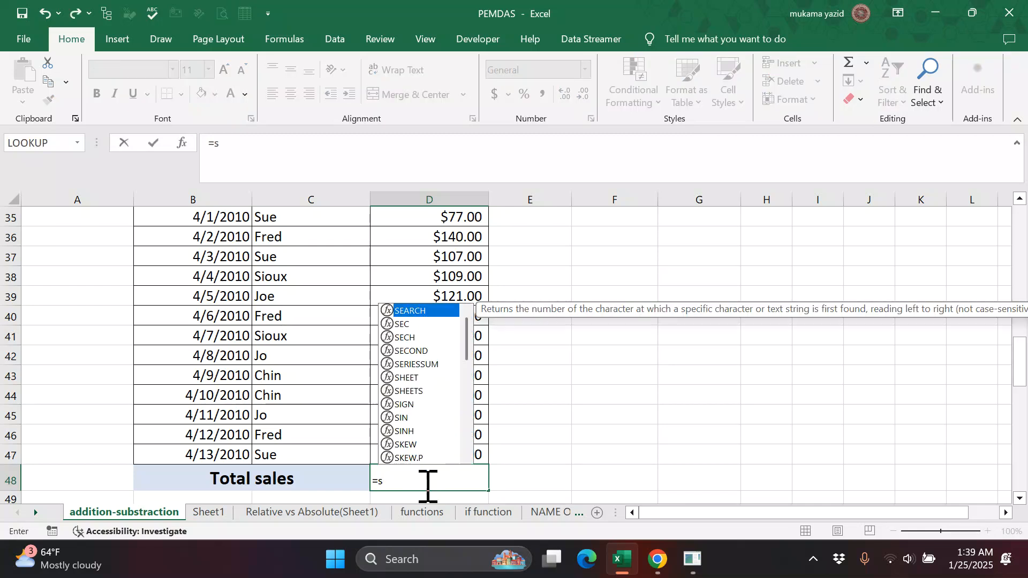
pyautogui.write('um')
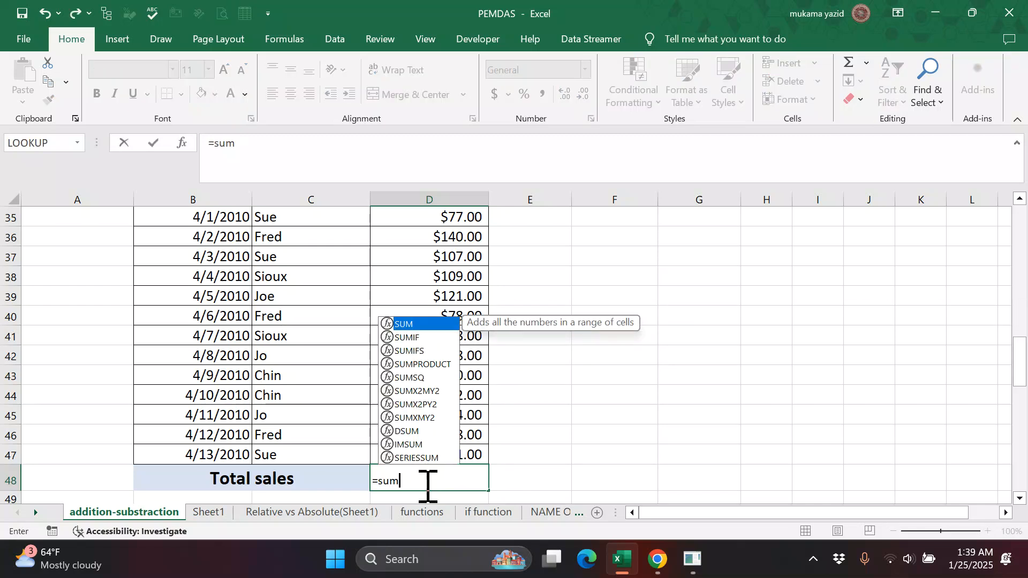
pyautogui.press('Tab')
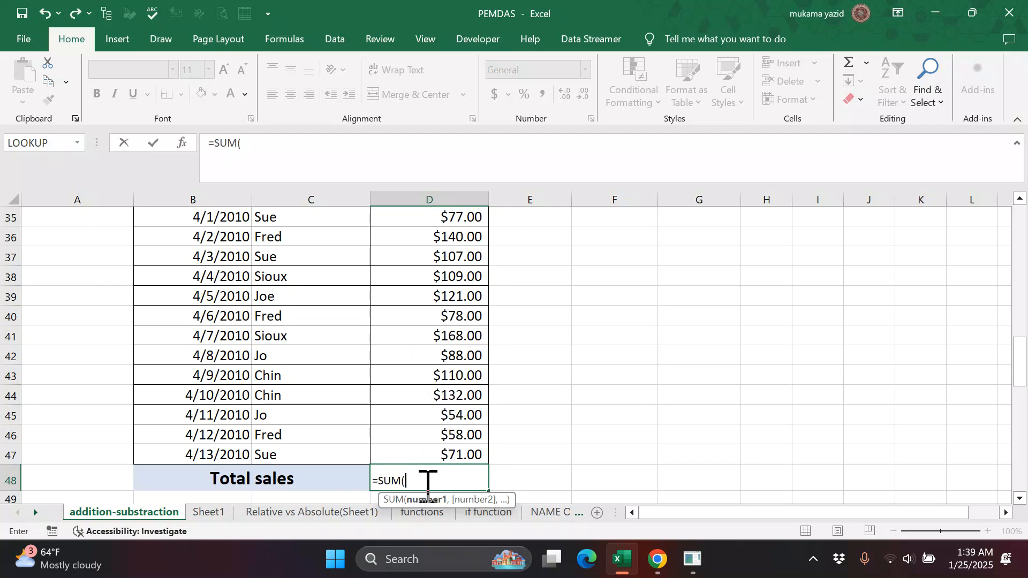
pyautogui.scroll(7, 427, 484)
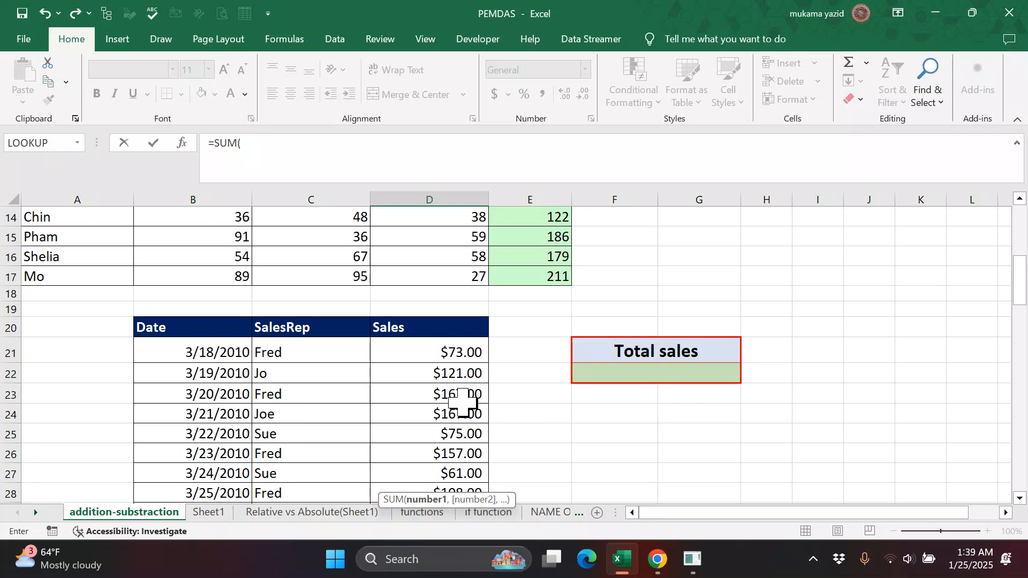
pyautogui.scroll(-9, 463, 402)
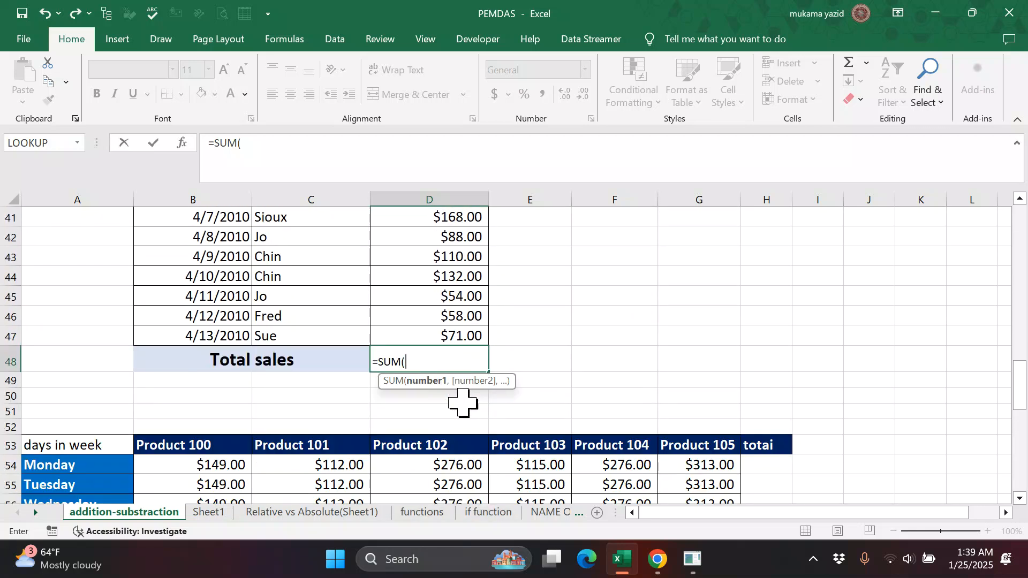
pyautogui.scroll(4, 442, 392)
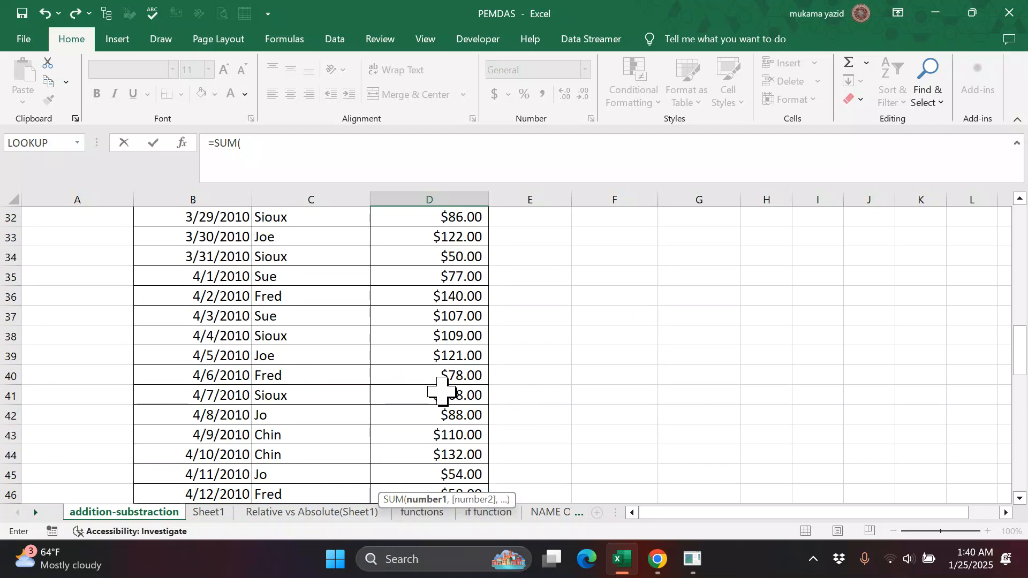
pyautogui.scroll(-1, 443, 391)
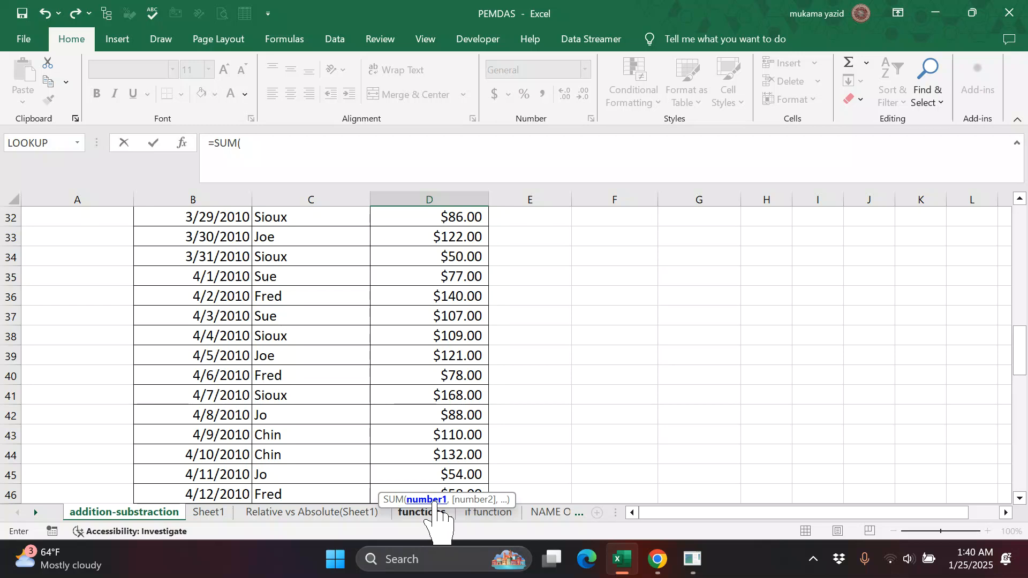
pyautogui.scroll(2, 458, 463)
pyautogui.scroll(3, 452, 405)
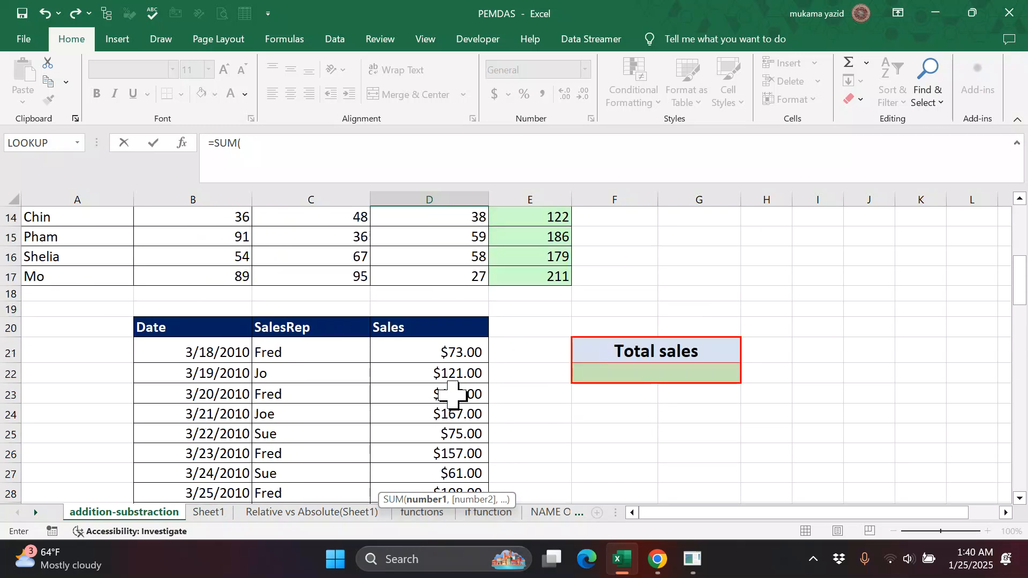
pyautogui.moveTo(444, 358); pyautogui.dragTo(455, 434)
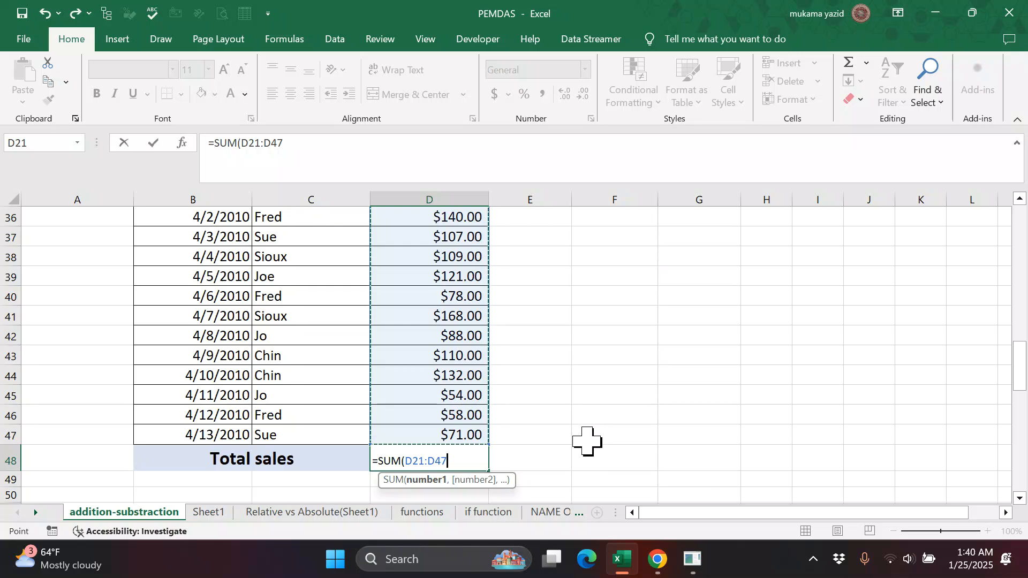
pyautogui.write(')')
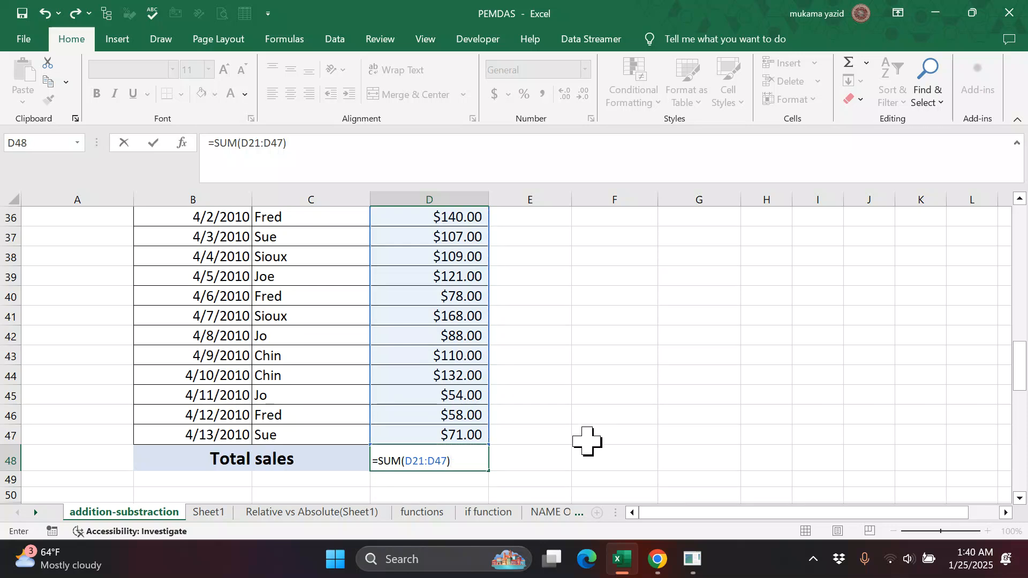
pyautogui.press('Return')
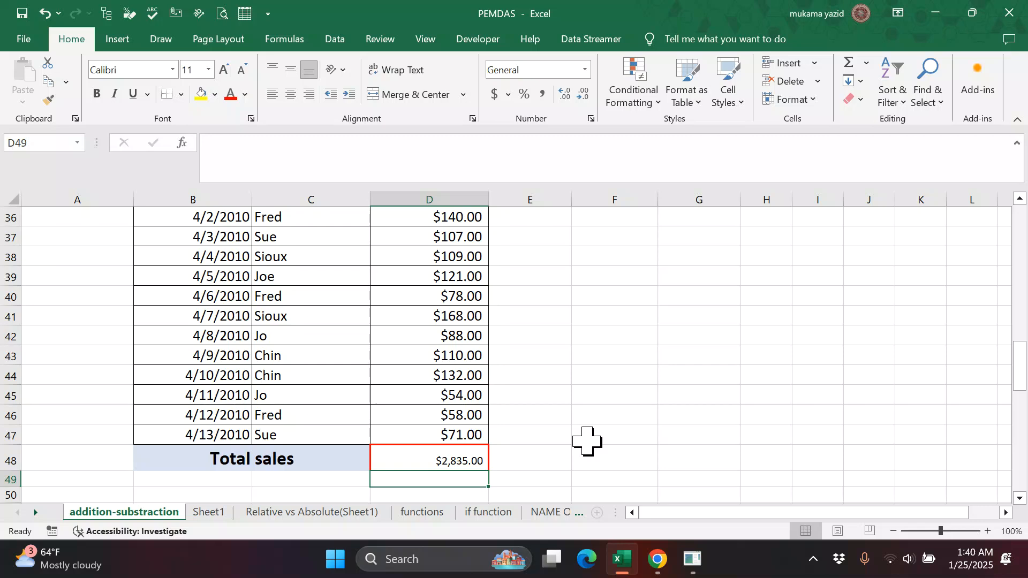
# Step: Calculate the total sales in F22, the separate box beside the sales table, with =SUM(D21:D47)
pyautogui.scroll(9, 447, 468)
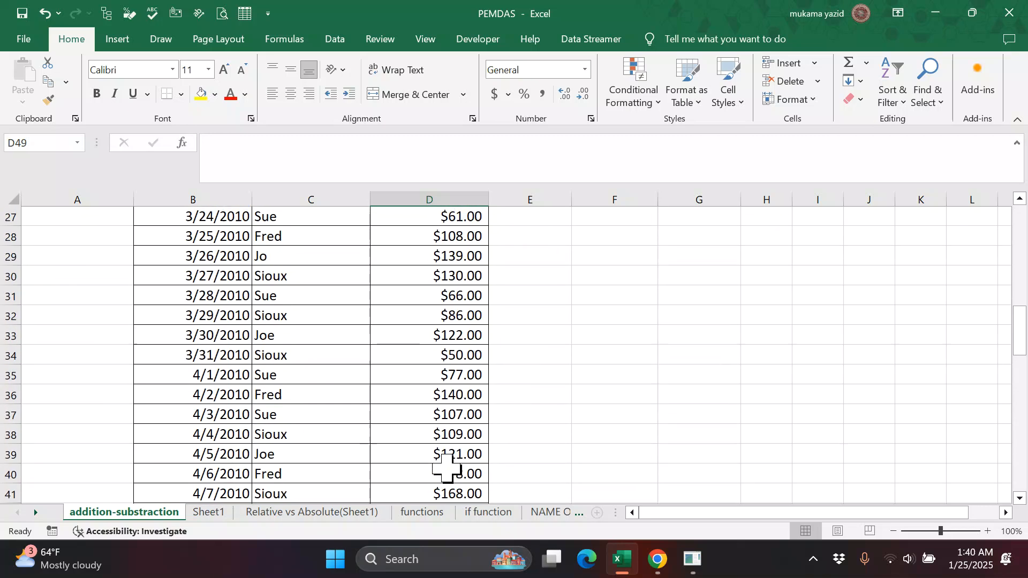
pyautogui.scroll(-2, 448, 468)
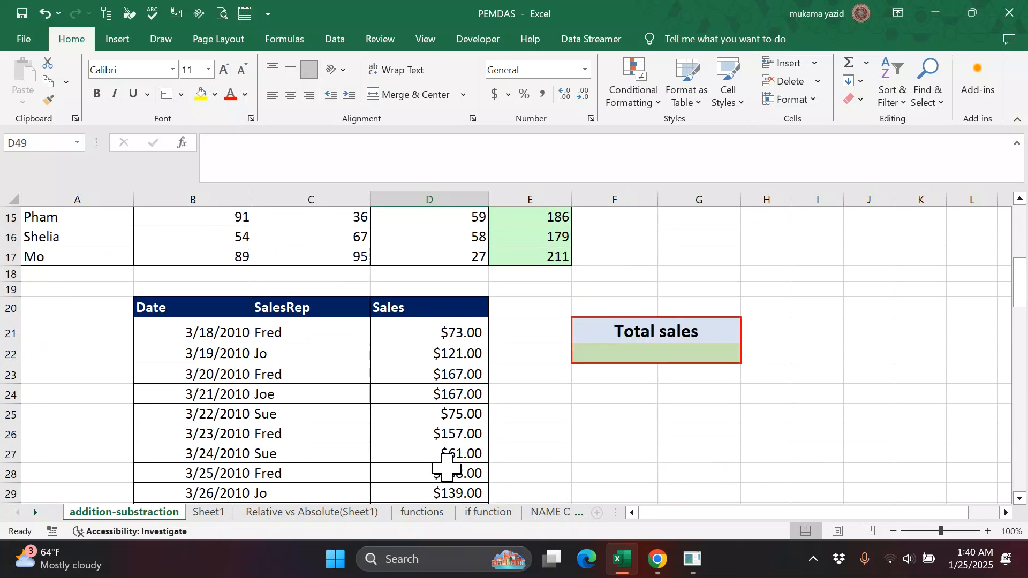
pyautogui.click(656, 353)
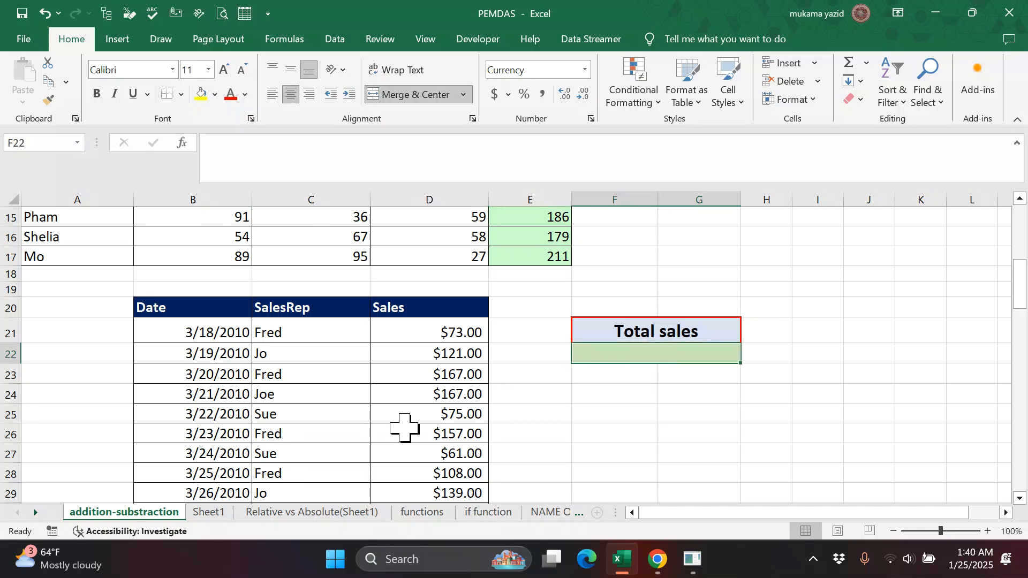
pyautogui.scroll(-12, 405, 427)
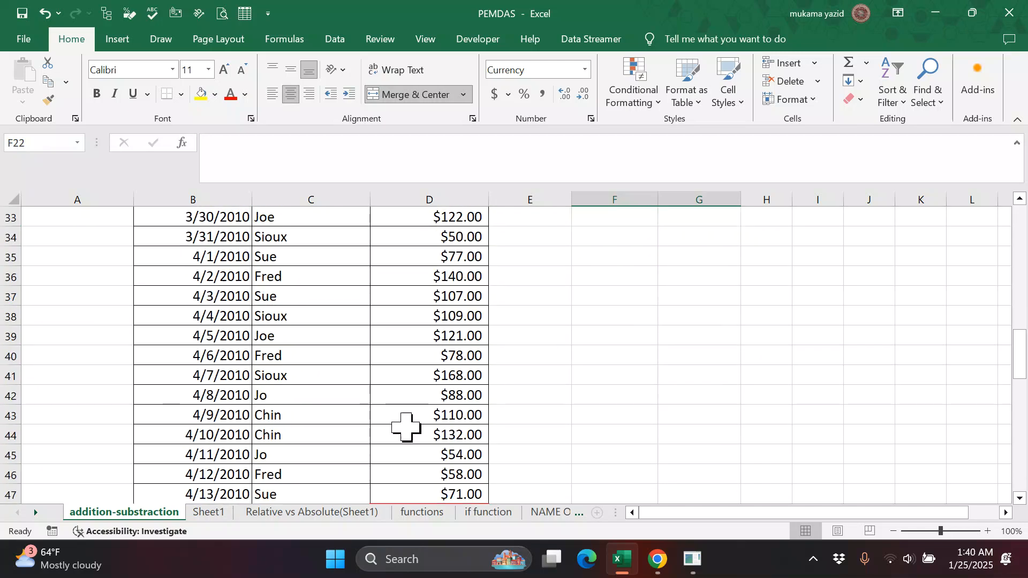
pyautogui.scroll(6, 409, 423)
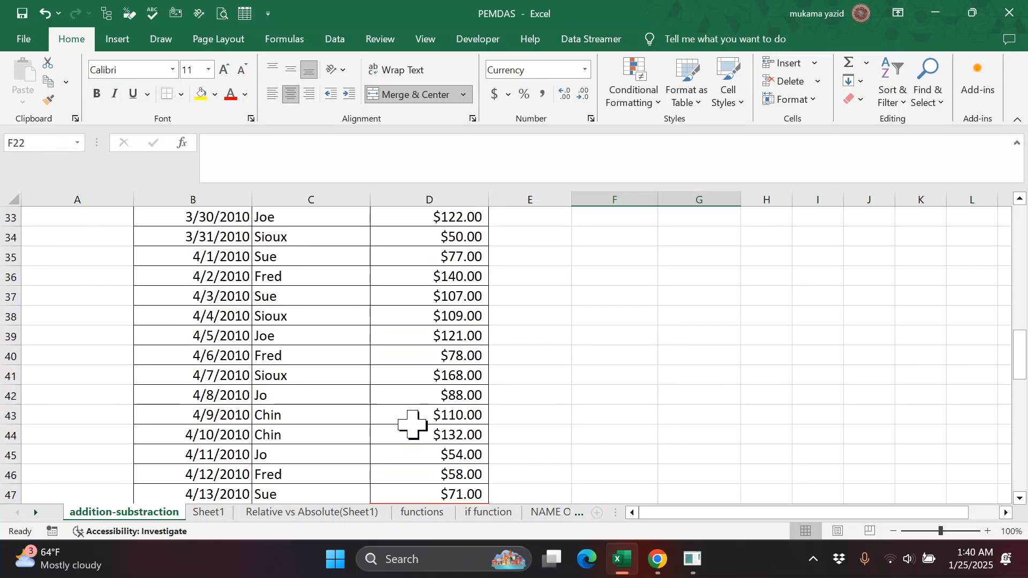
pyautogui.scroll(4, 631, 391)
pyautogui.scroll(1, 630, 391)
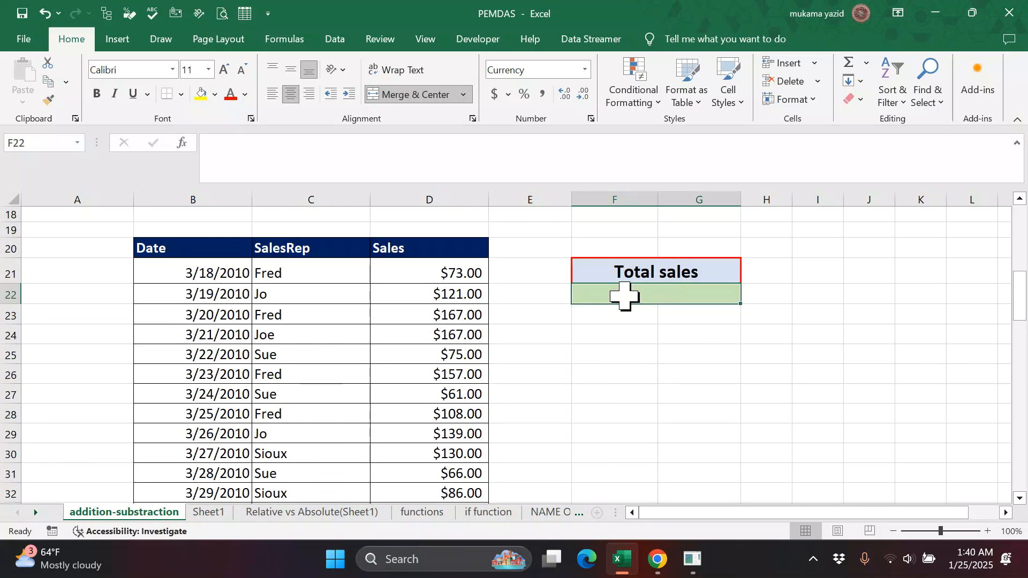
pyautogui.write('=')
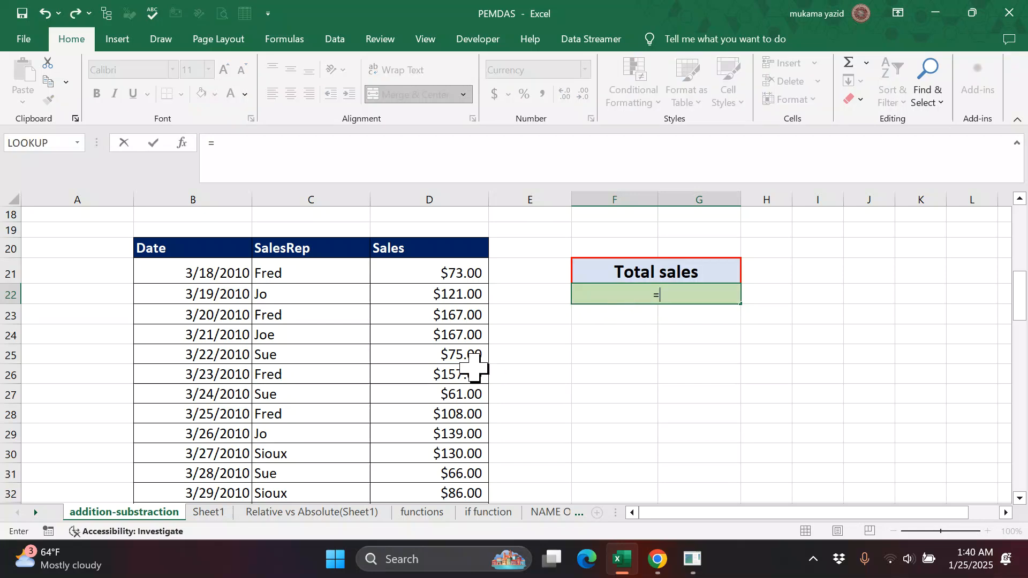
pyautogui.write('su')
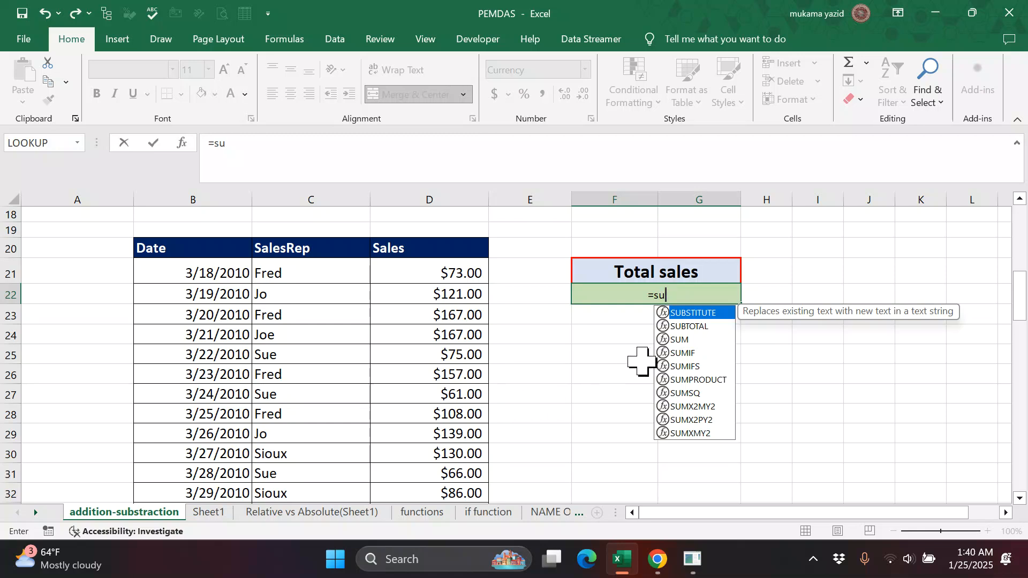
pyautogui.doubleClick(680, 340)
pyautogui.click(681, 339)
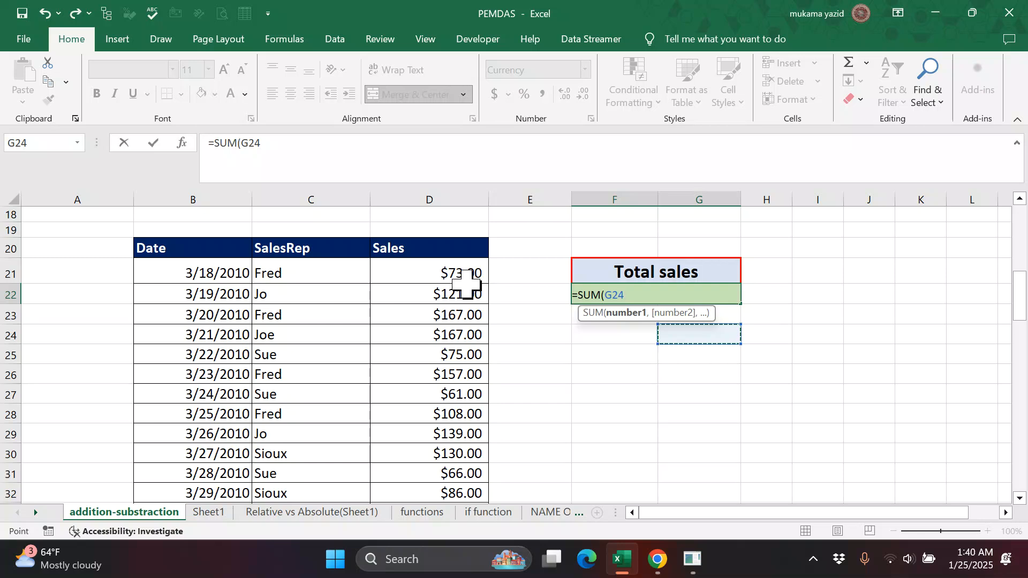
pyautogui.moveTo(469, 274); pyautogui.dragTo(459, 439)
pyautogui.press('Escape')
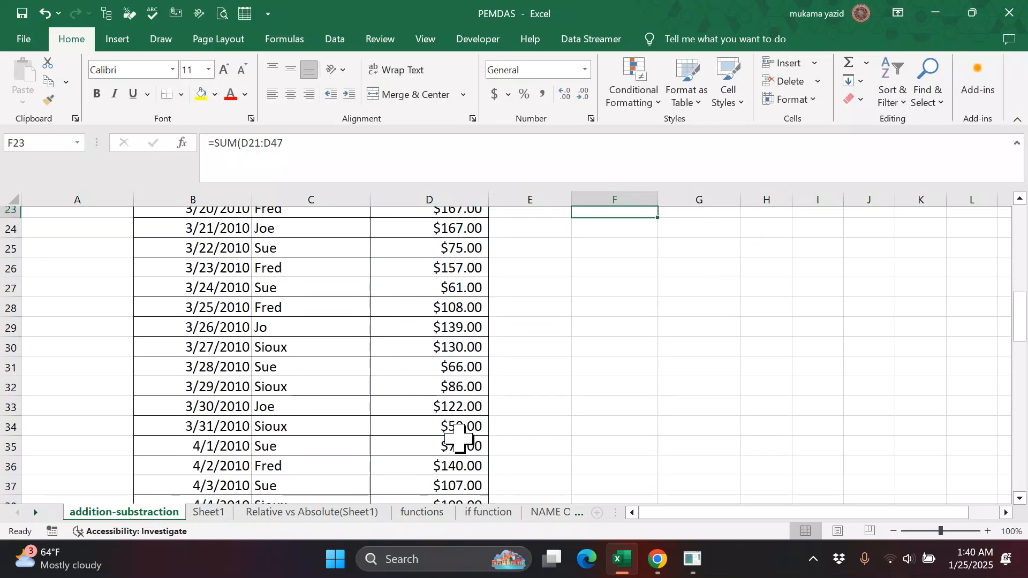
# Step: Compare the separate total sales box in F22 with the sales table's own total in row 48
pyautogui.scroll(-6, 458, 436)
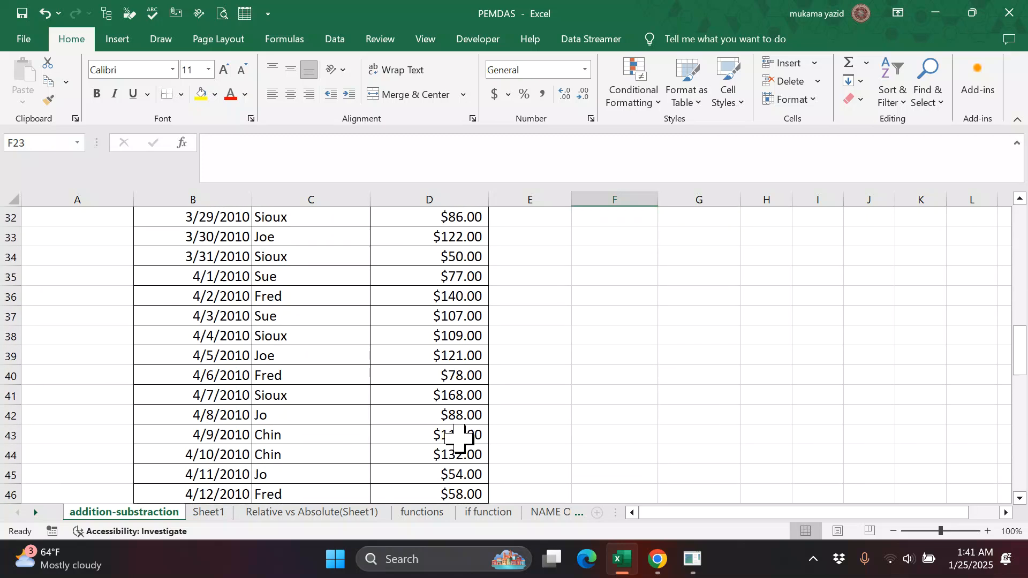
pyautogui.scroll(8, 459, 391)
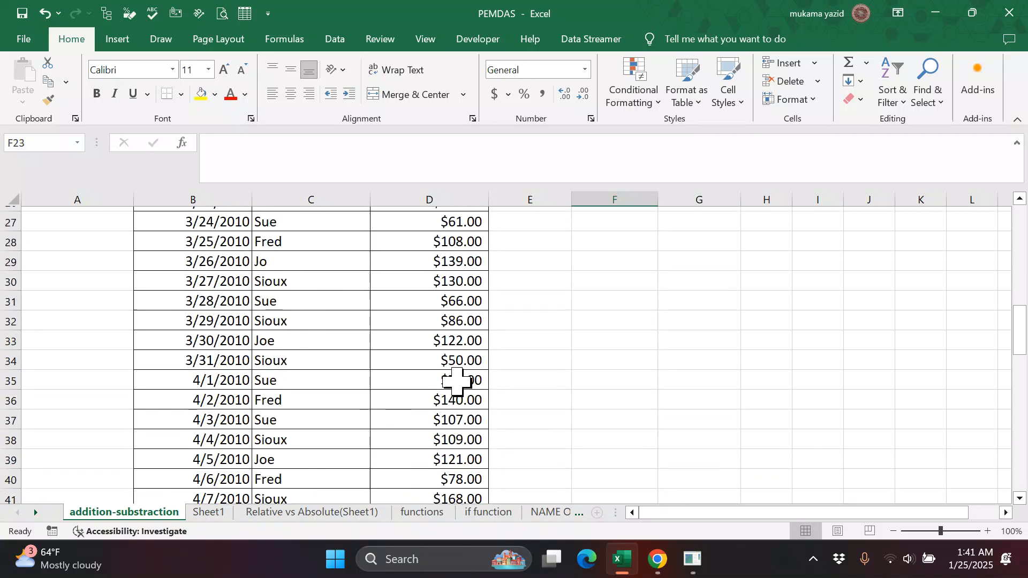
pyautogui.scroll(-12, 457, 382)
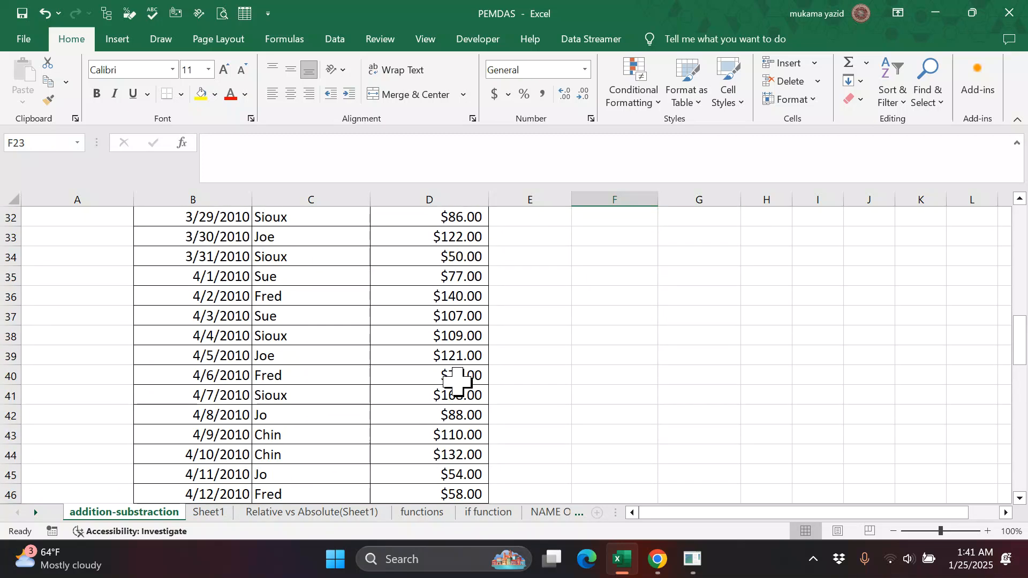
# Step: Total Monday's product sales in H54 with =SUM(B54:G54) and copy the formula down through Wednesday in H56
pyautogui.scroll(2, 458, 382)
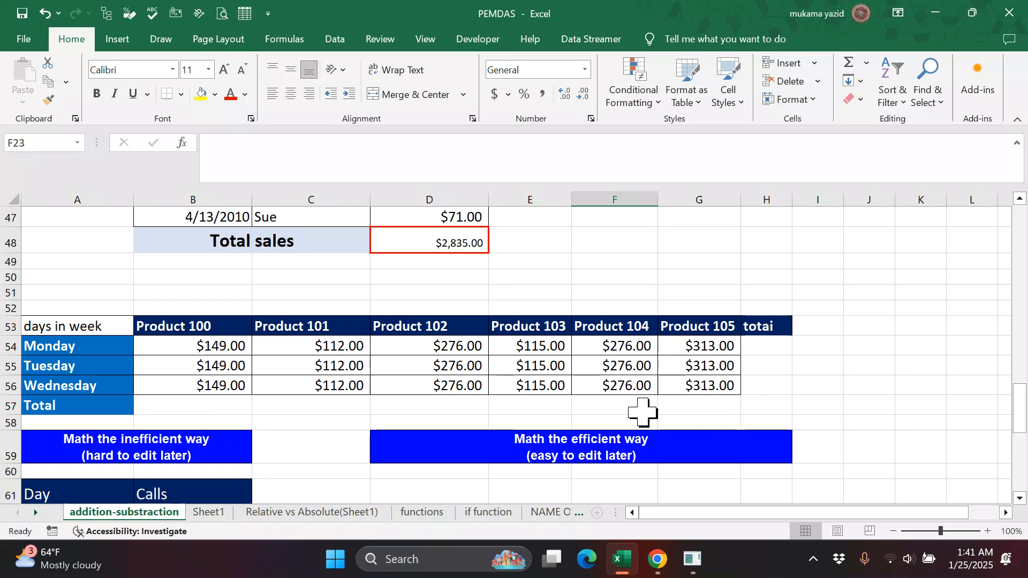
pyautogui.click(764, 352)
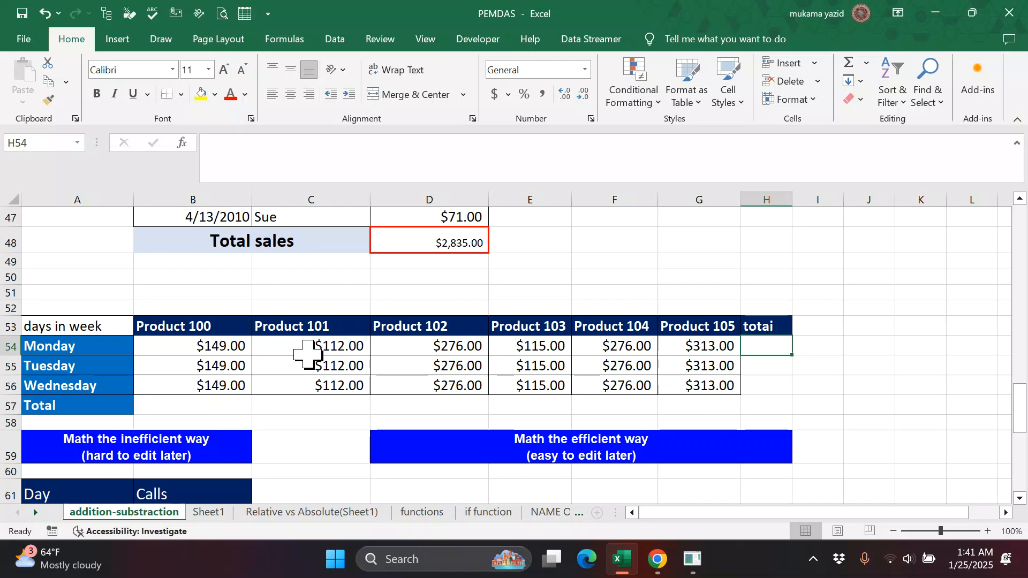
pyautogui.write('=')
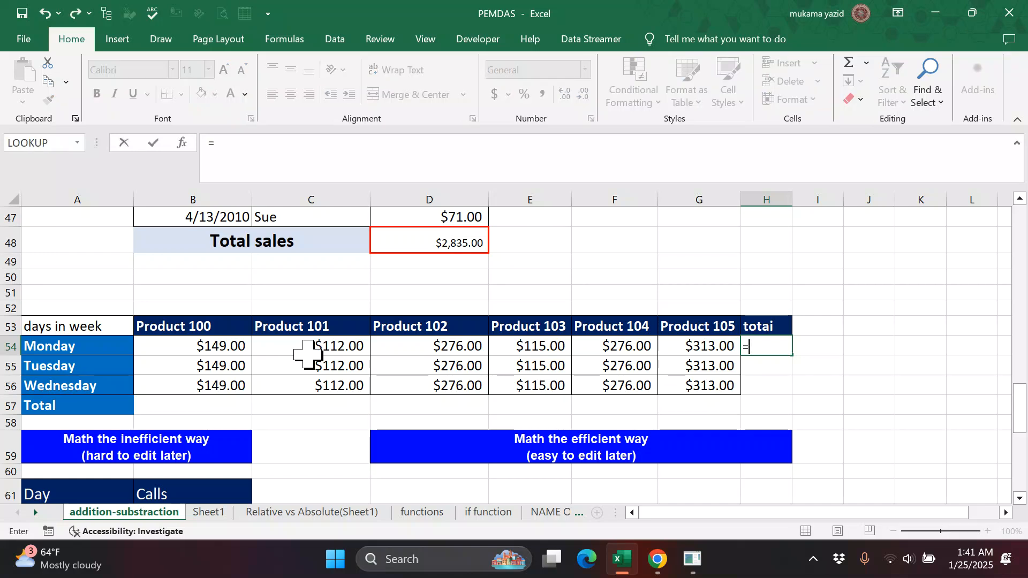
pyautogui.write('sum')
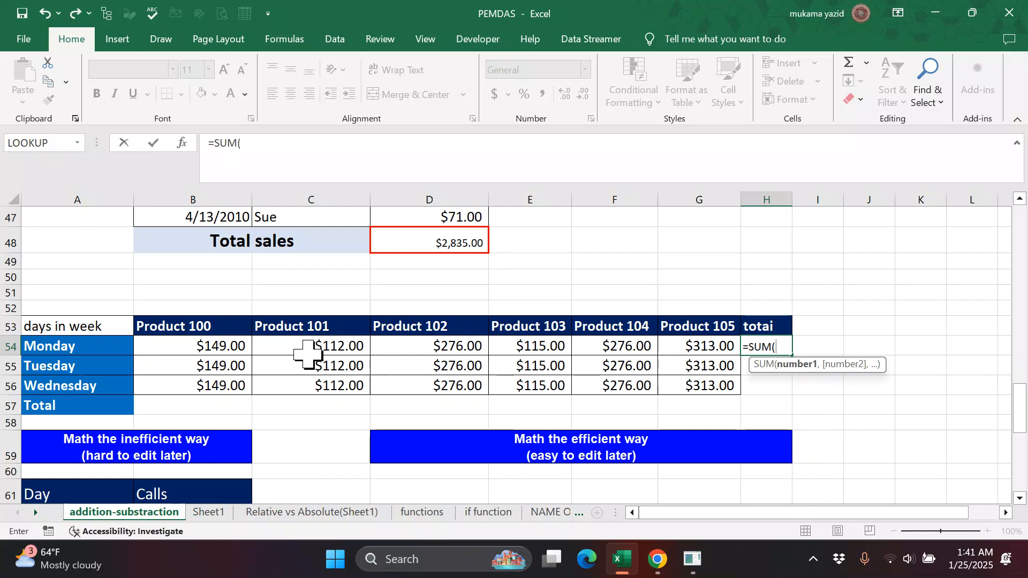
pyautogui.click(220, 346)
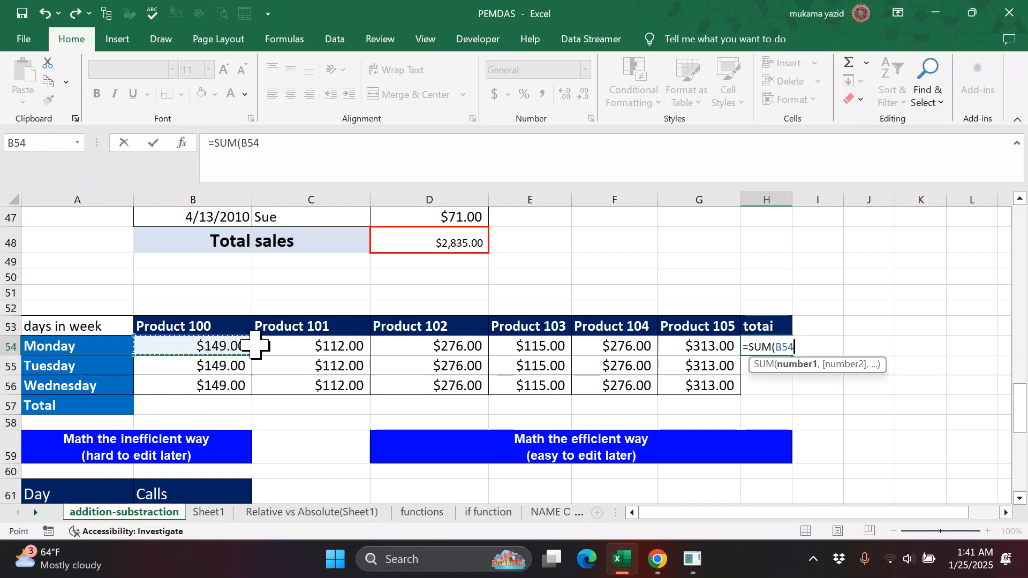
pyautogui.moveTo(256, 346); pyautogui.dragTo(707, 341)
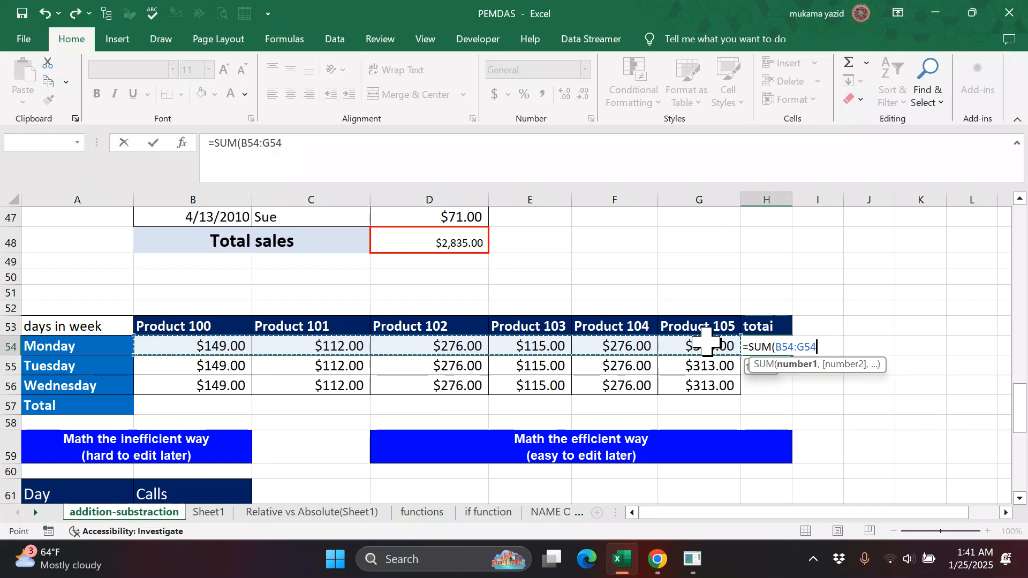
pyautogui.press('Return')
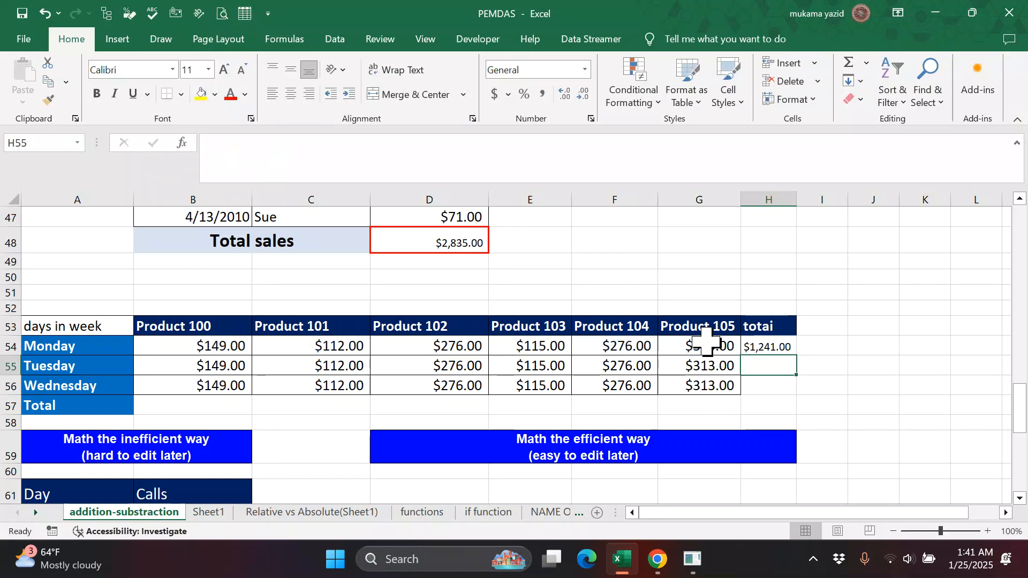
pyautogui.click(783, 345)
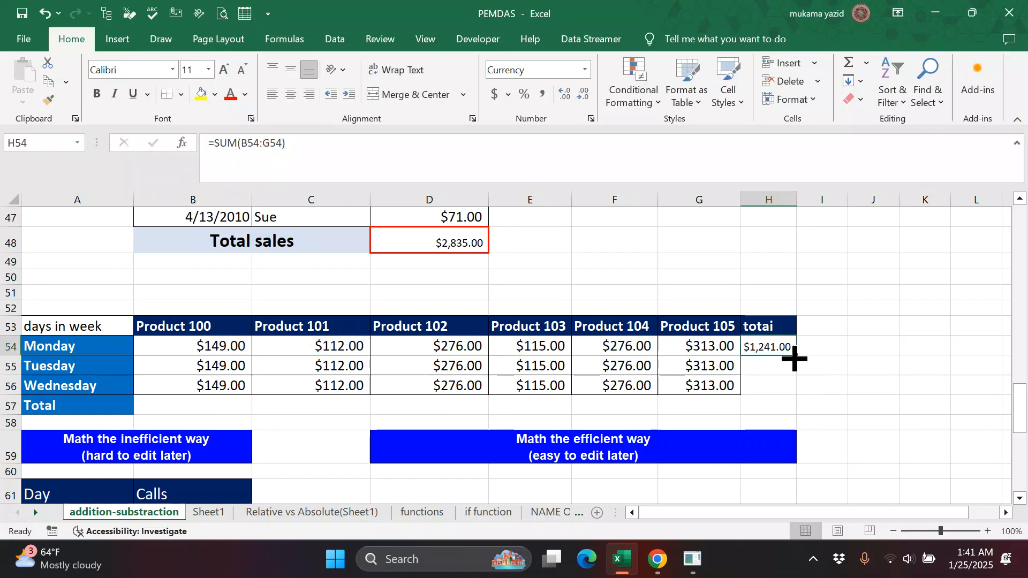
pyautogui.moveTo(797, 356); pyautogui.dragTo(797, 392)
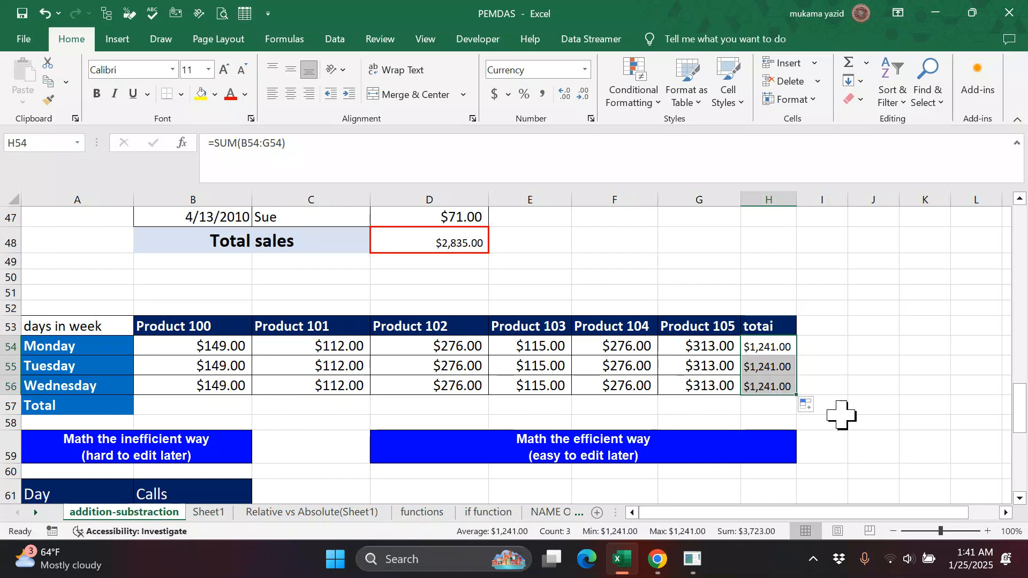
# Step: Examine the daily calls table from row 61 to its total row and the goal notes beneath it
pyautogui.scroll(-2, 663, 420)
pyautogui.scroll(-3, 662, 420)
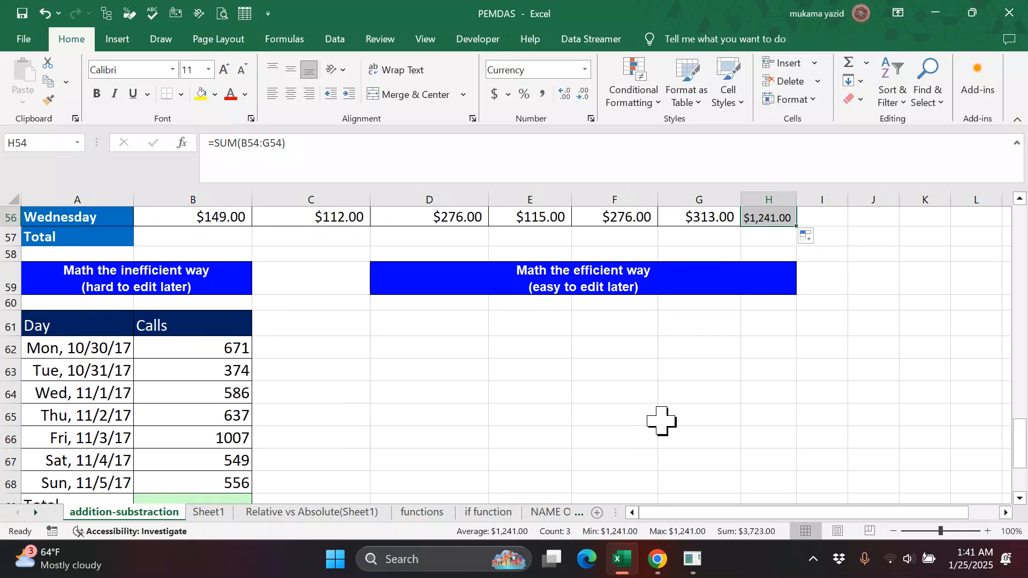
pyautogui.scroll(2, 663, 420)
pyautogui.scroll(-2, 254, 466)
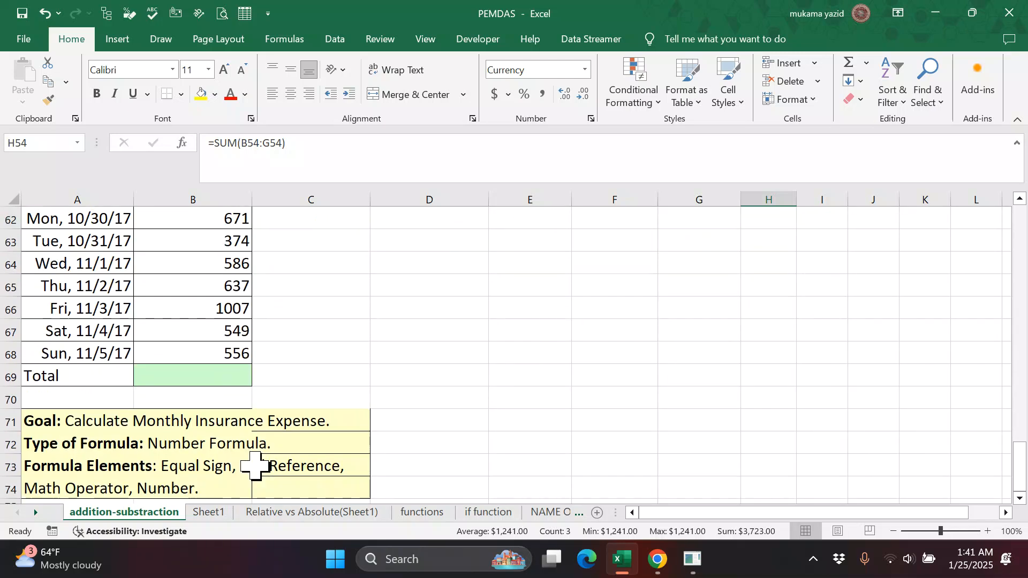
pyautogui.scroll(3, 255, 466)
pyautogui.scroll(-2, 255, 466)
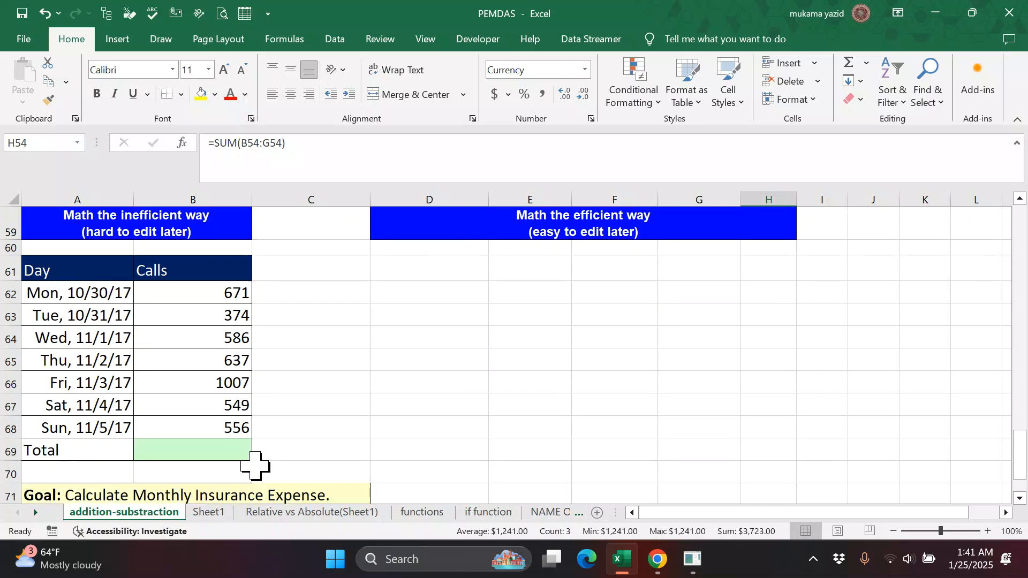
pyautogui.scroll(-1, 254, 460)
pyautogui.scroll(2, 256, 461)
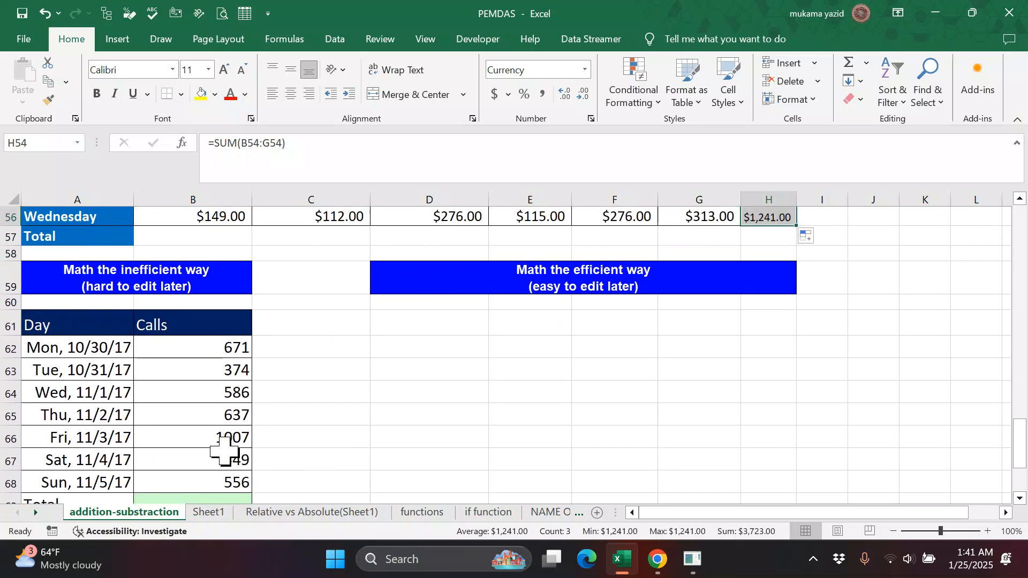
pyautogui.scroll(-1, 137, 409)
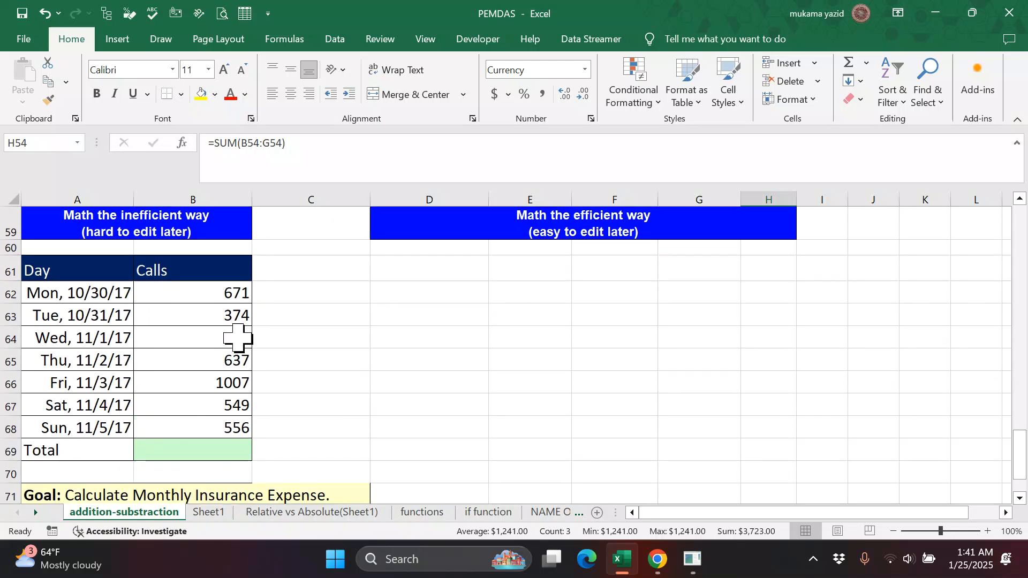
pyautogui.scroll(-1, 232, 423)
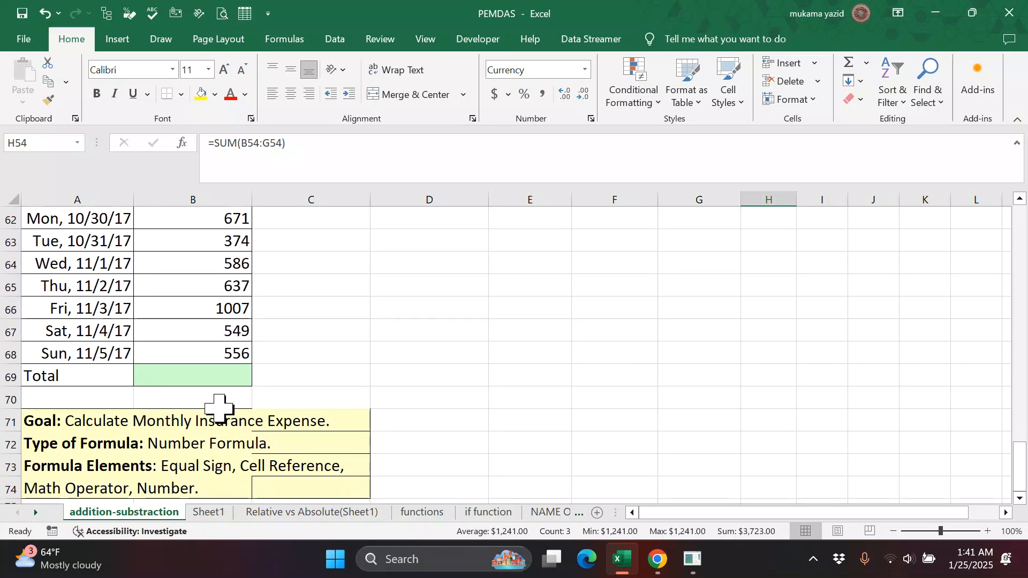
# Step: Calculate the total calls in B69, at the bottom of the daily calls table, with =SUM(B62:B68)
pyautogui.click(217, 381)
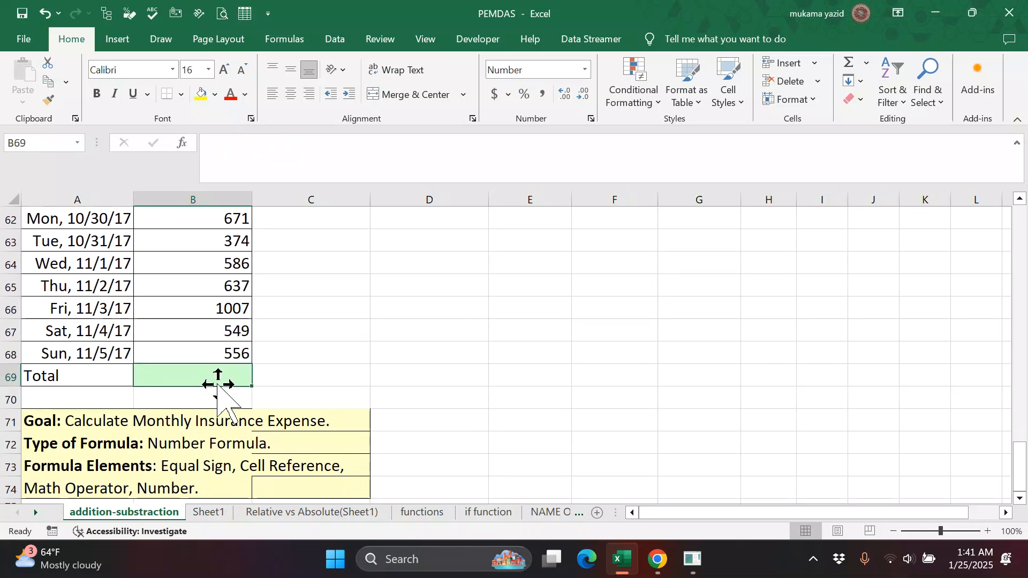
pyautogui.write('=')
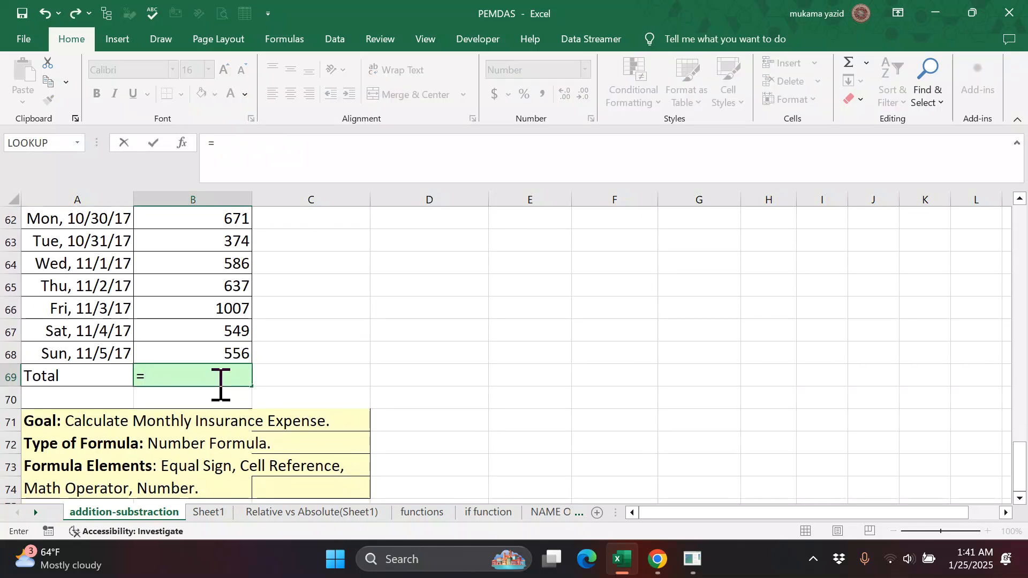
pyautogui.write('su')
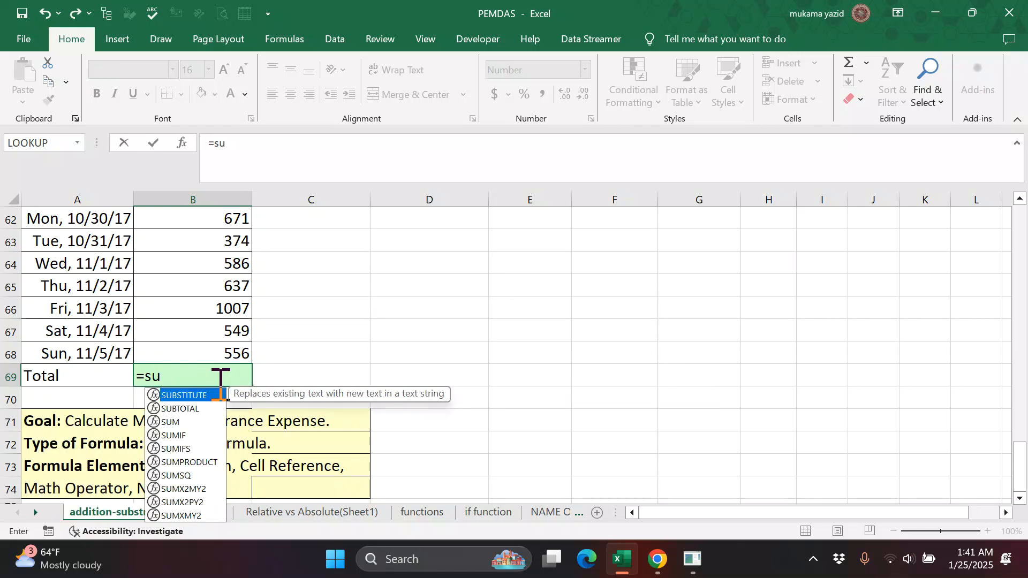
pyautogui.click(187, 422)
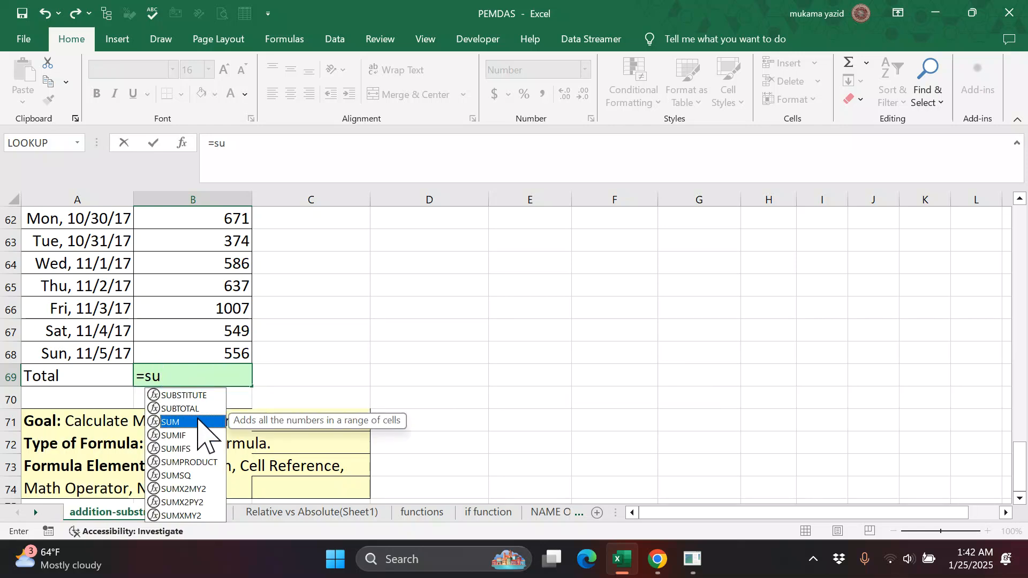
pyautogui.doubleClick(198, 423)
pyautogui.scroll(2, 195, 355)
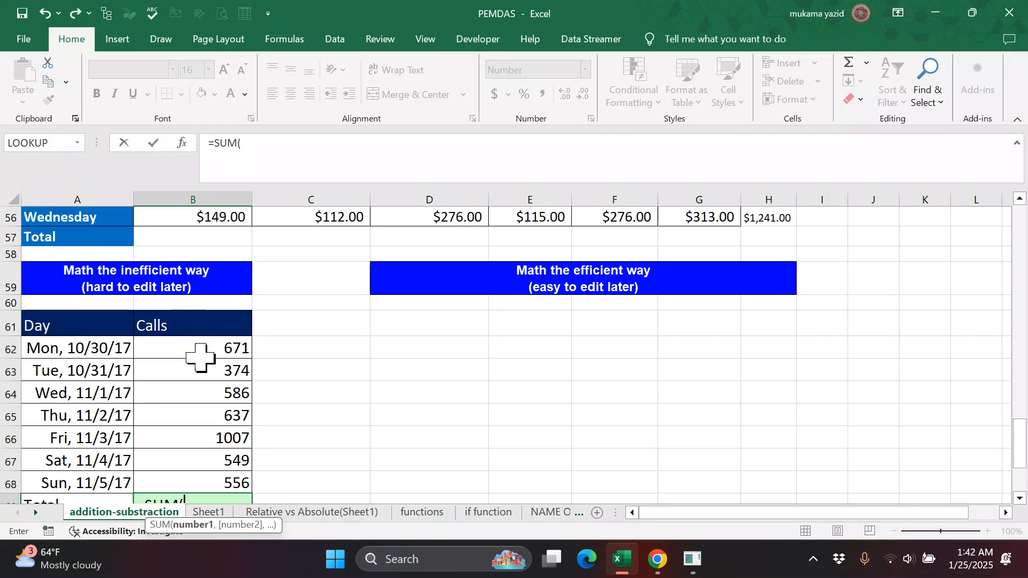
pyautogui.click(209, 348)
pyautogui.moveTo(209, 348); pyautogui.dragTo(217, 482)
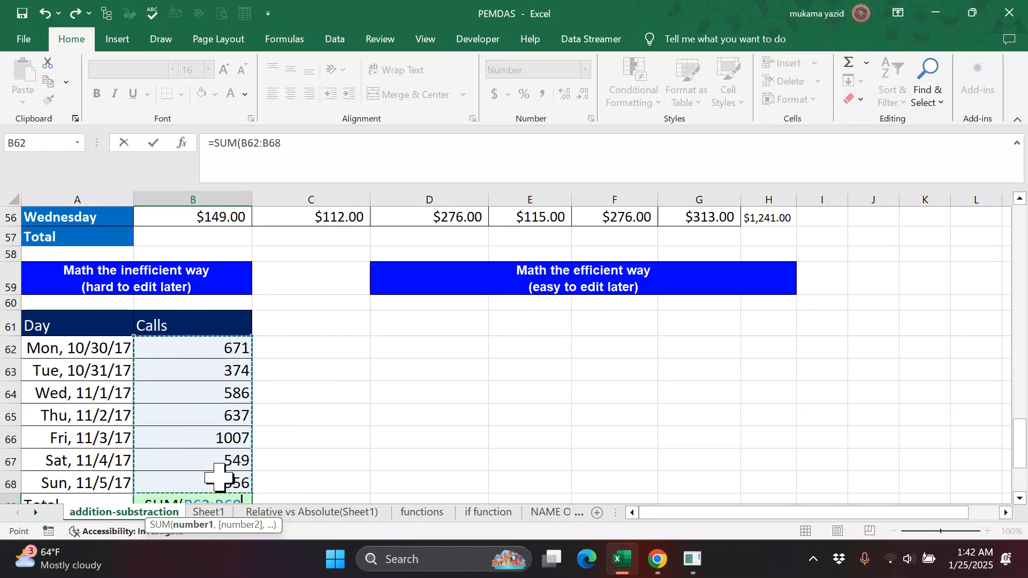
pyautogui.press('Return')
pyautogui.scroll(-2, 263, 476)
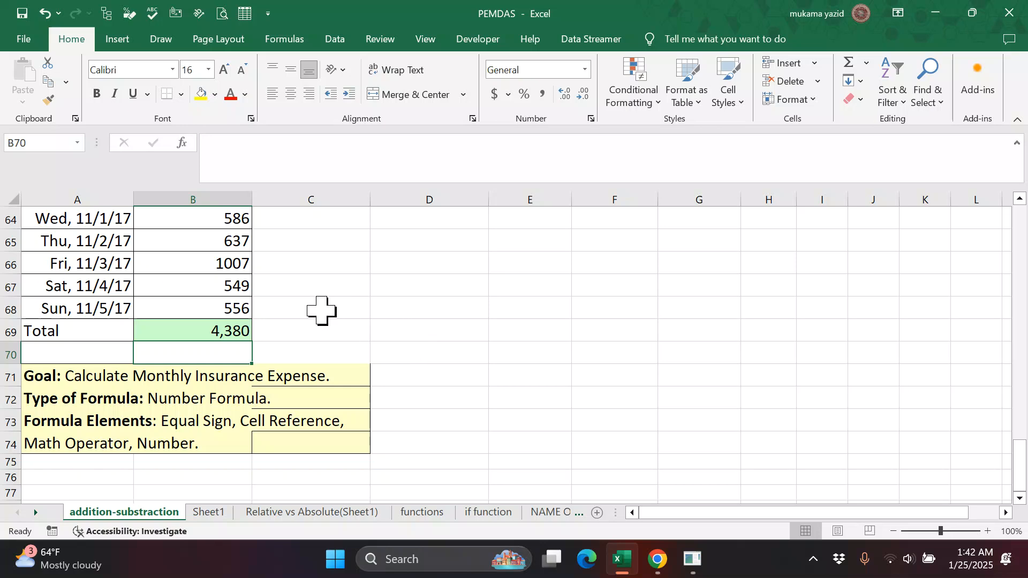
pyautogui.scroll(3, 317, 311)
pyautogui.scroll(-2, 318, 311)
pyautogui.scroll(6, 319, 310)
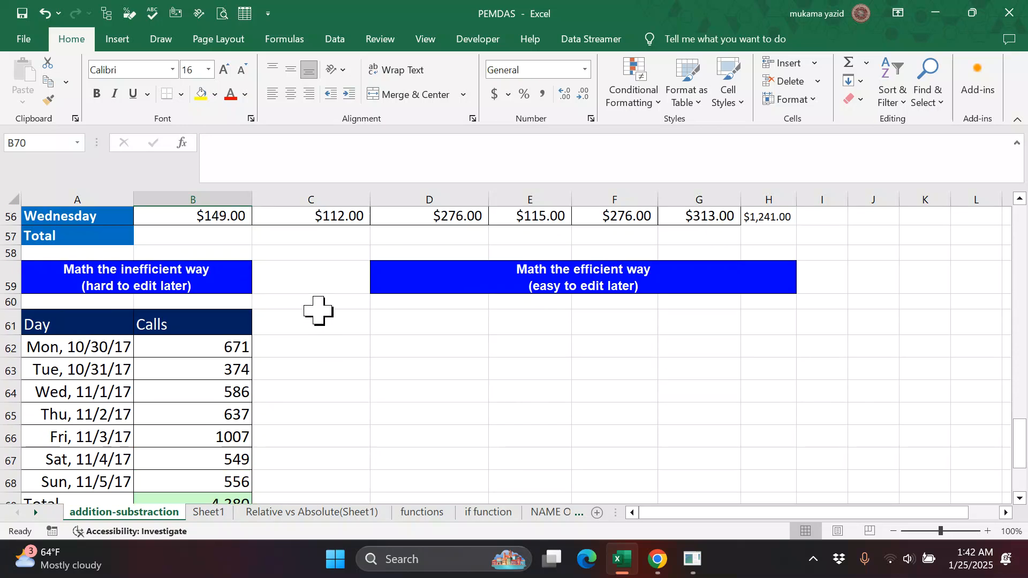
pyautogui.scroll(3, 318, 310)
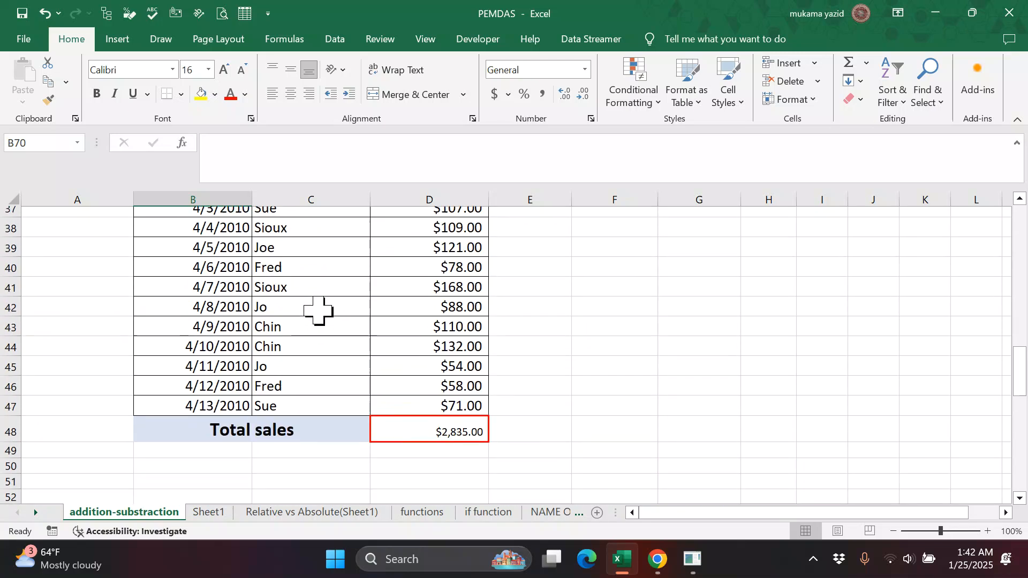
pyautogui.scroll(-5, 319, 310)
pyautogui.scroll(-4, 318, 310)
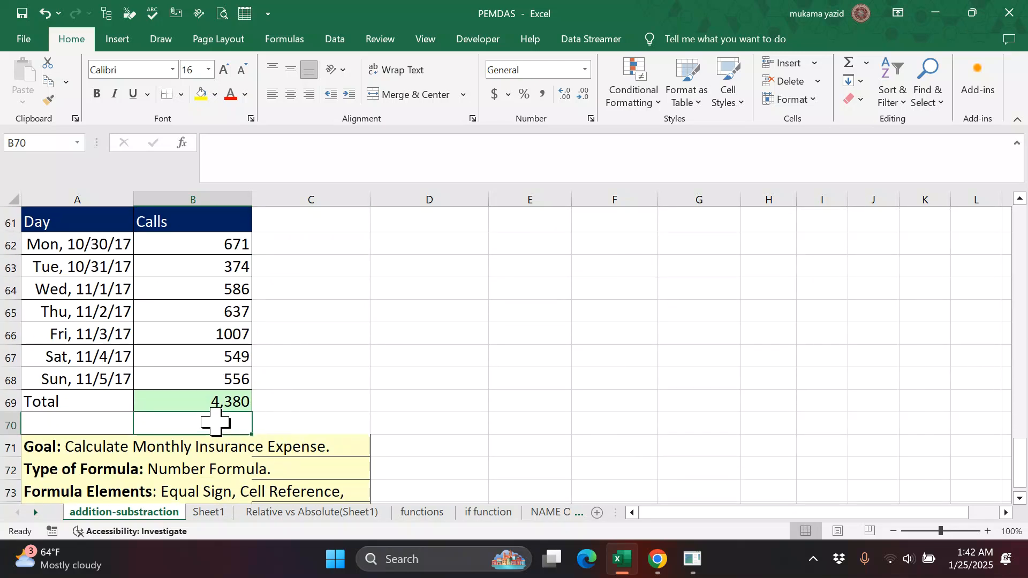
# Step: Calculate the total calls again in C69, beside the existing total, with =B62+B63+B64+B65+B66+B67+B68
pyautogui.click(280, 398)
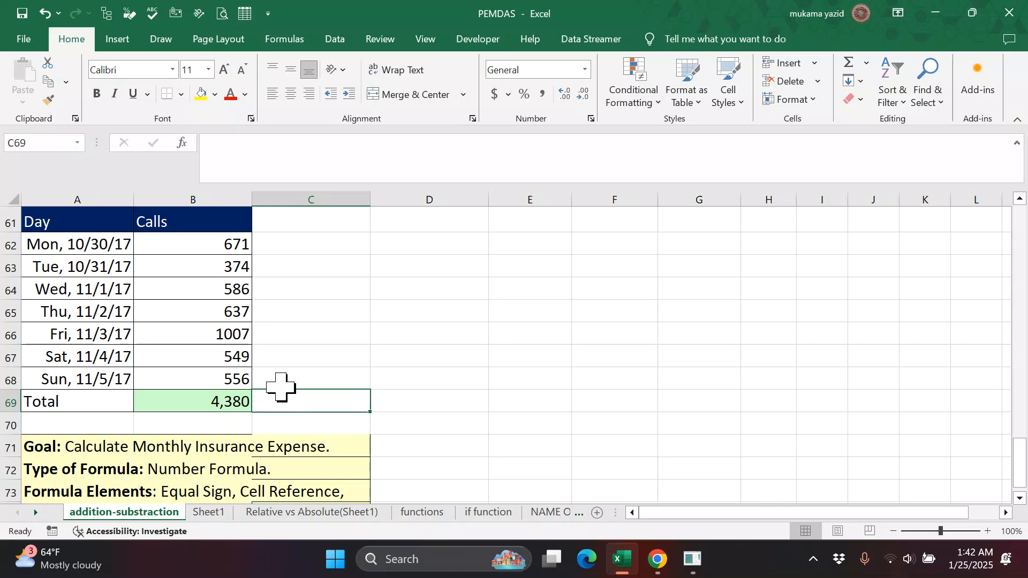
pyautogui.write('=')
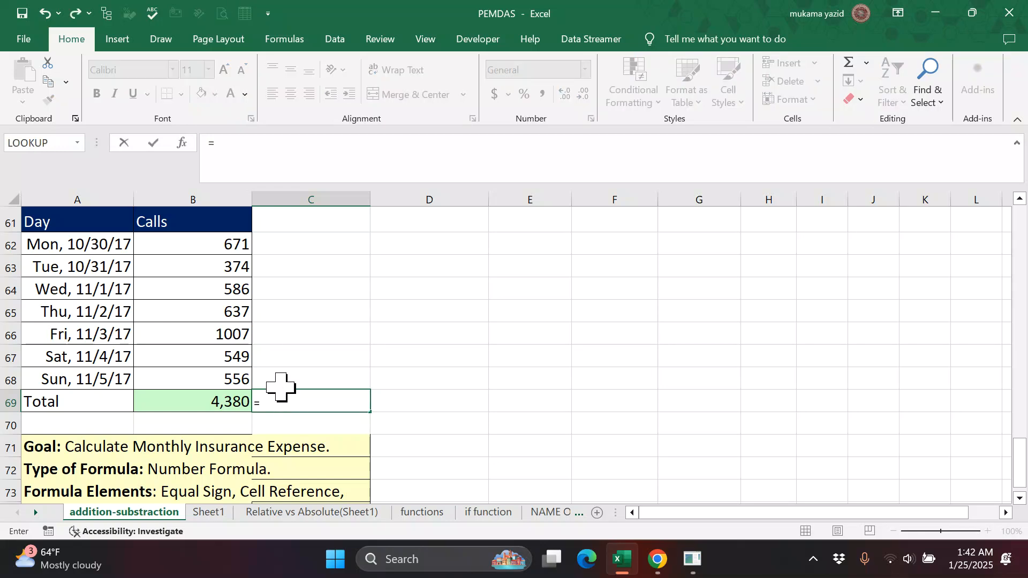
pyautogui.click(224, 248)
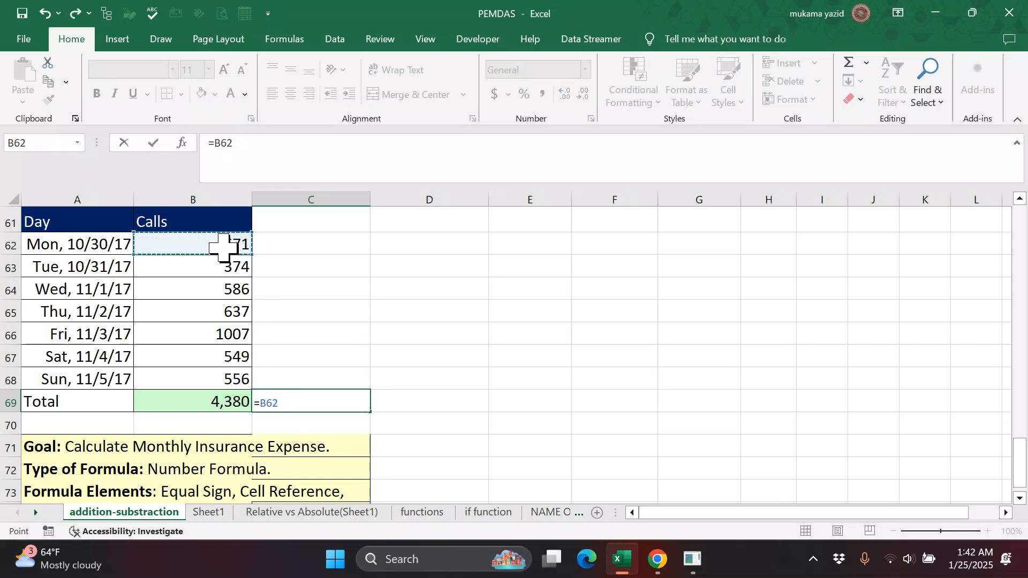
pyautogui.write('+')
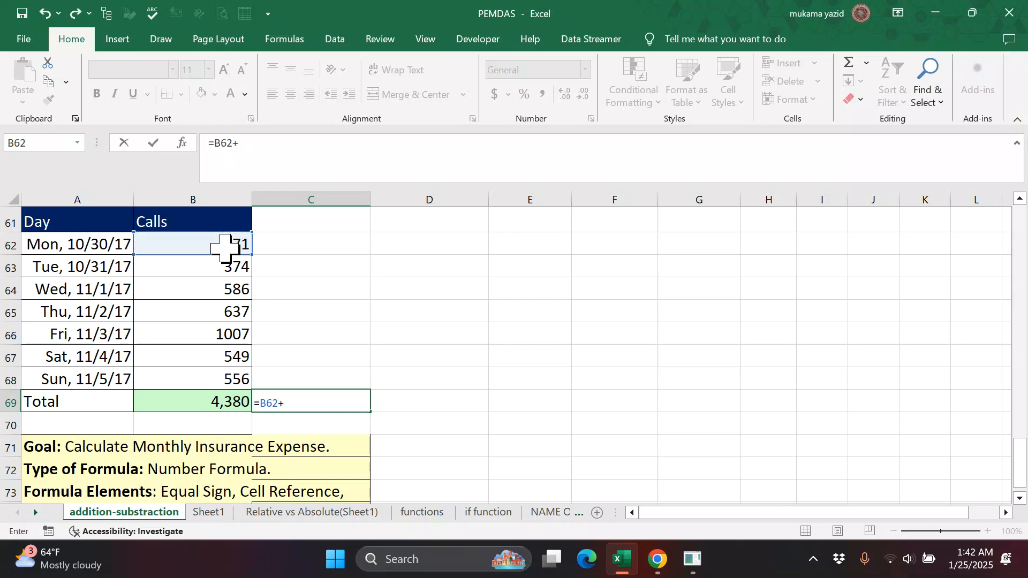
pyautogui.click(227, 266)
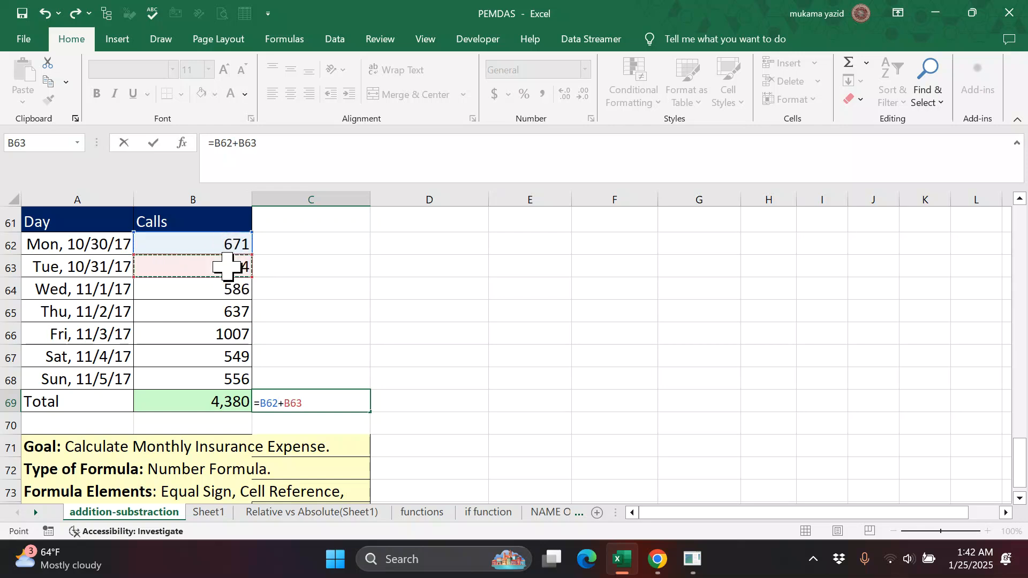
pyautogui.write('+')
pyautogui.click(229, 289)
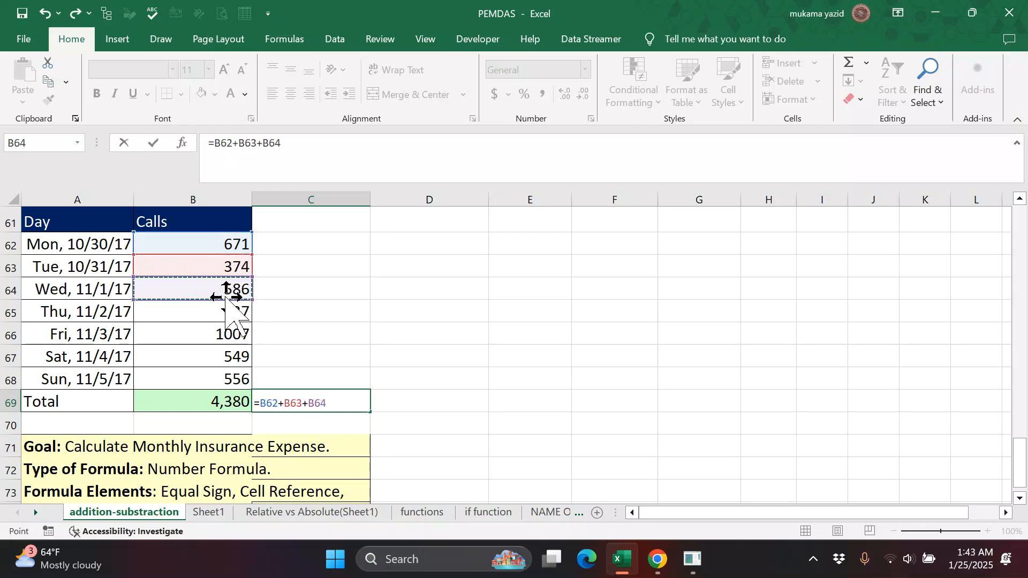
pyautogui.click(230, 315)
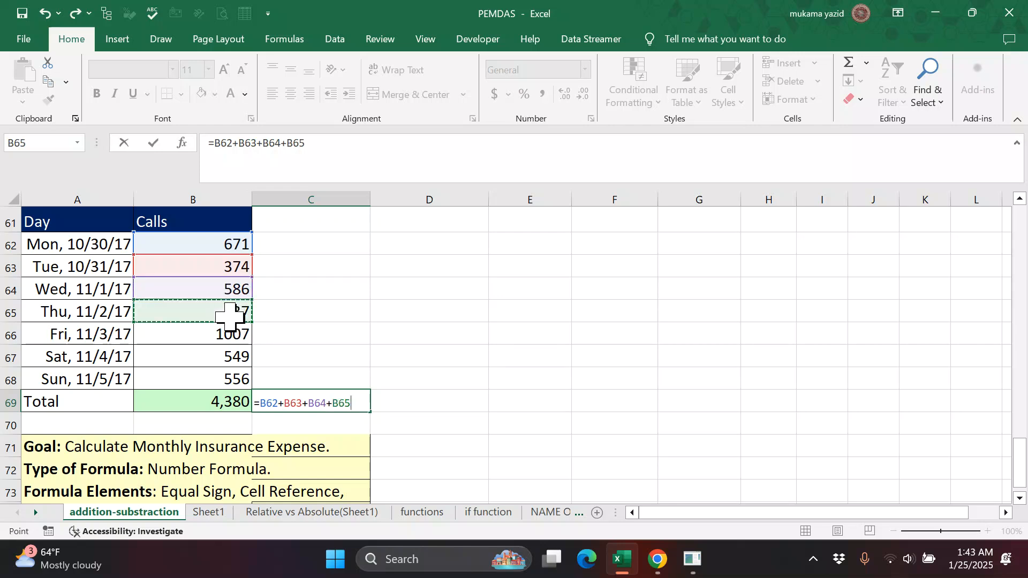
pyautogui.write('+')
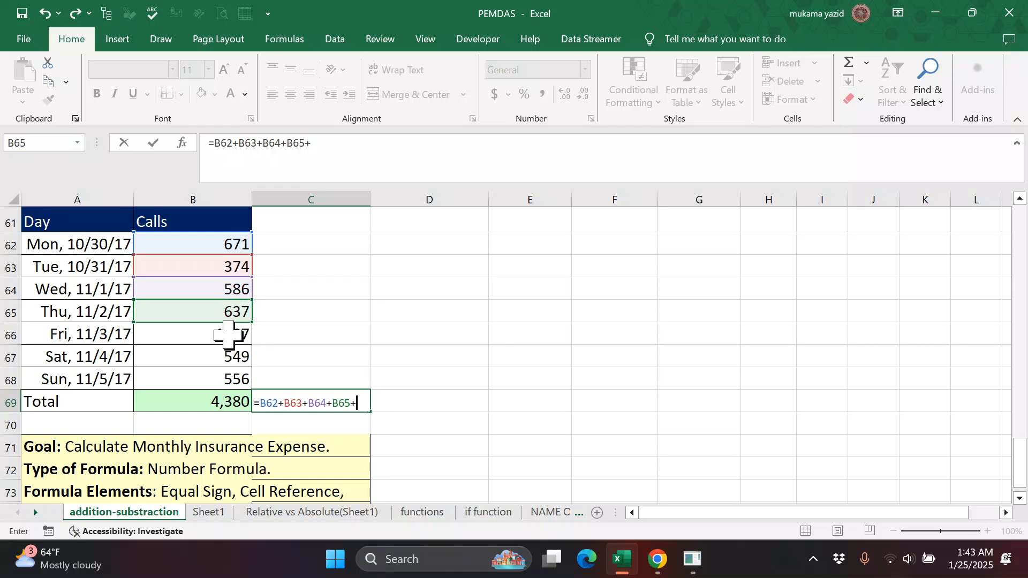
pyautogui.click(229, 334)
pyautogui.write('+')
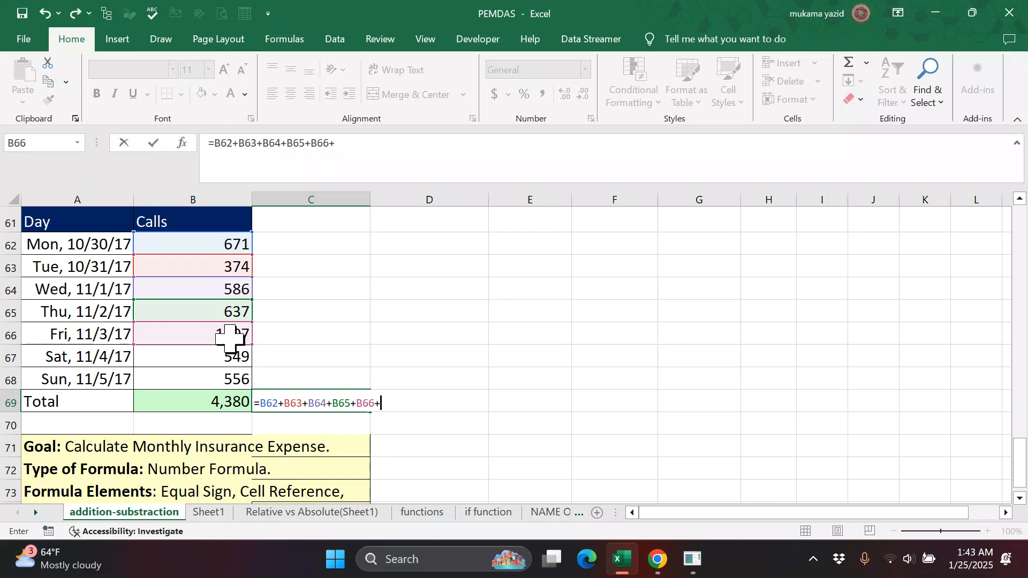
pyautogui.click(227, 353)
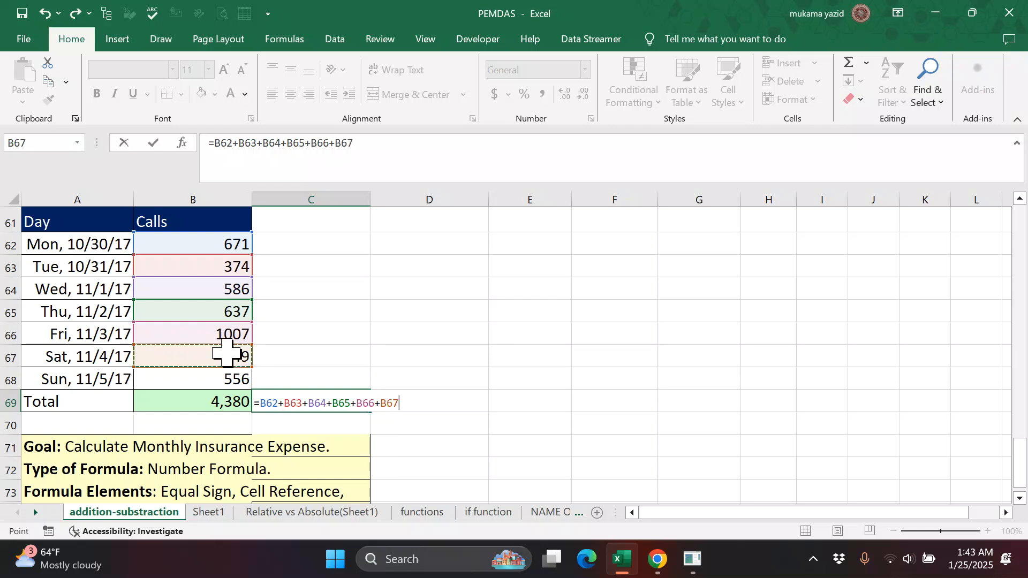
pyautogui.write('+')
pyautogui.click(229, 371)
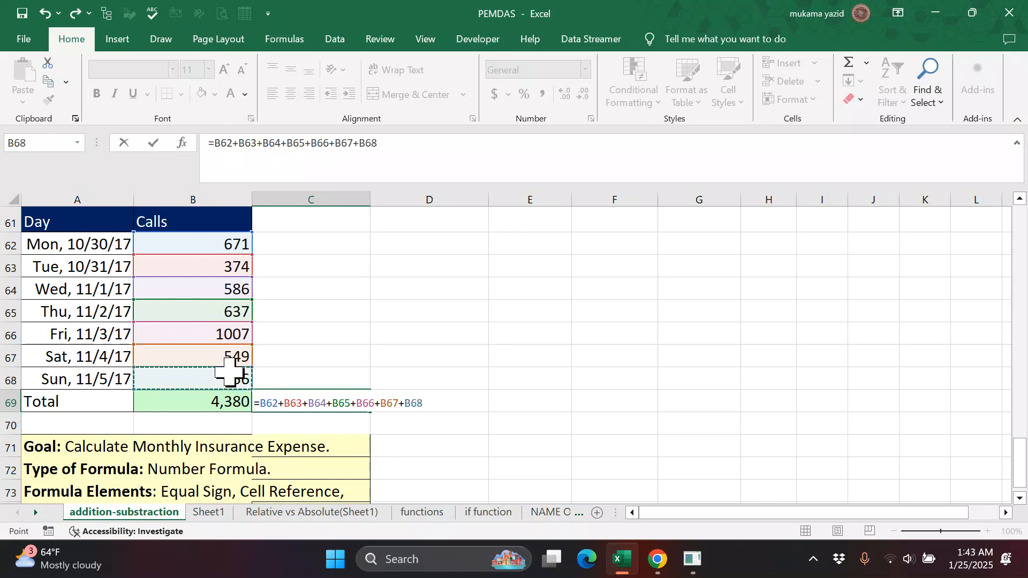
pyautogui.press('Return')
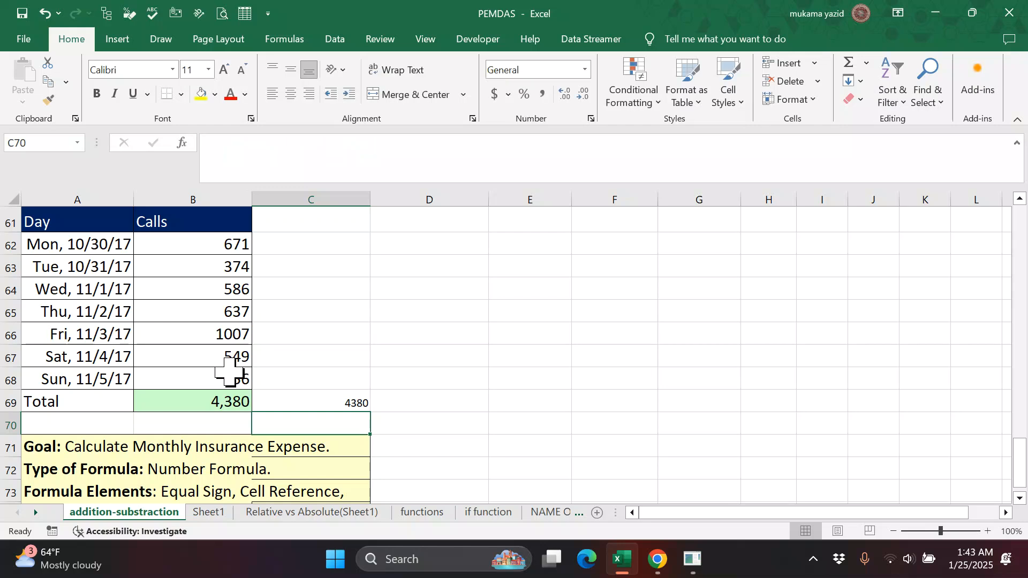
# Step: Compare the formulas in B69 and C69, and review the goal notes and the earlier tables on the sheet
pyautogui.click(229, 402)
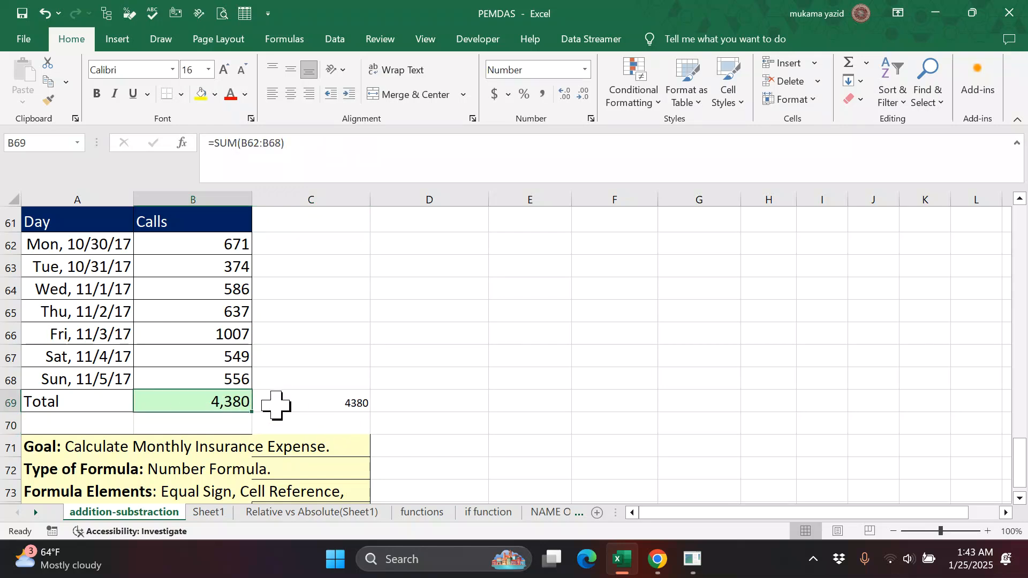
pyautogui.click(313, 404)
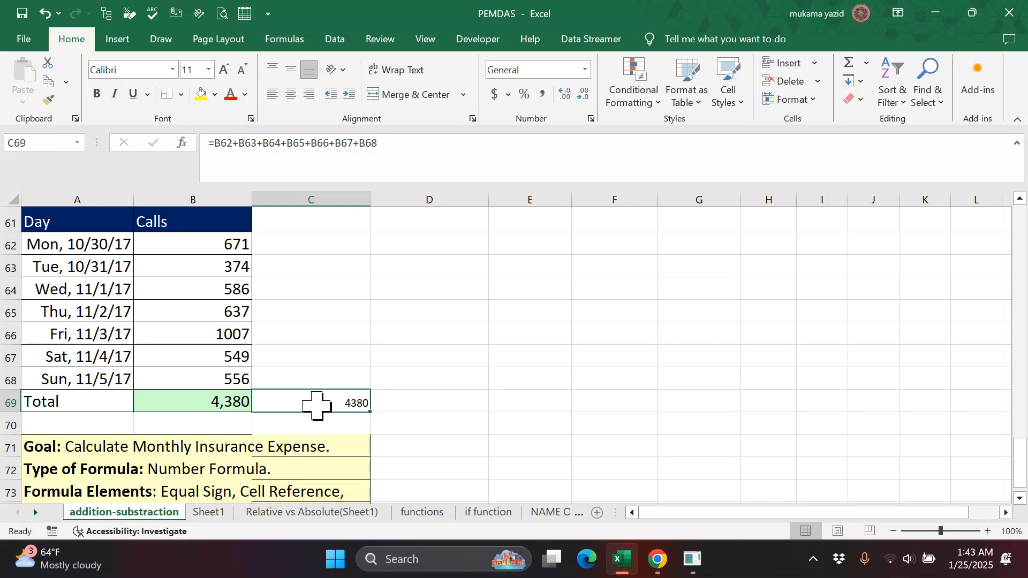
pyautogui.scroll(-4, 339, 369)
pyautogui.scroll(2, 340, 374)
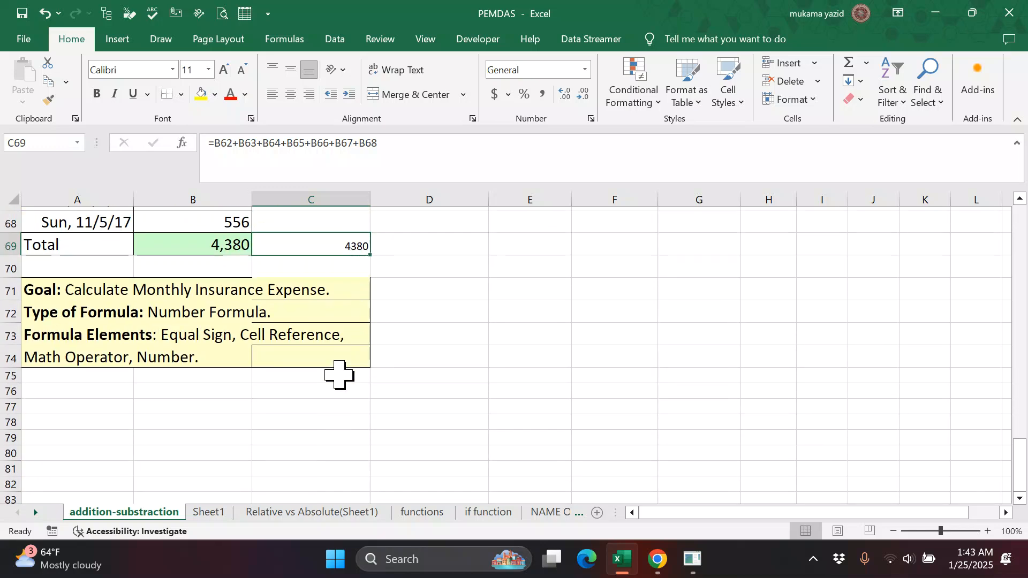
pyautogui.scroll(-2, 339, 375)
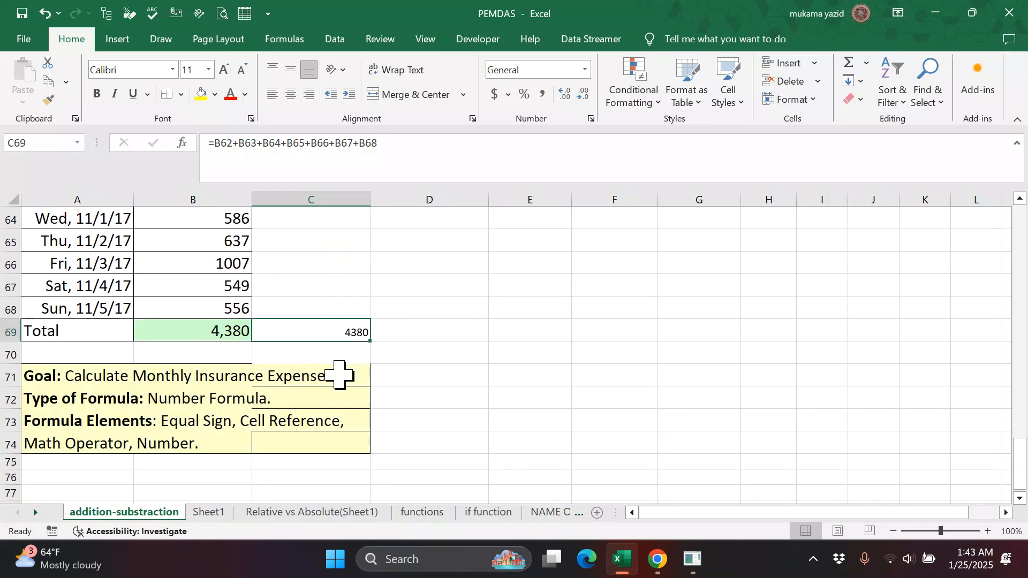
pyautogui.scroll(2, 339, 375)
pyautogui.scroll(16, 339, 375)
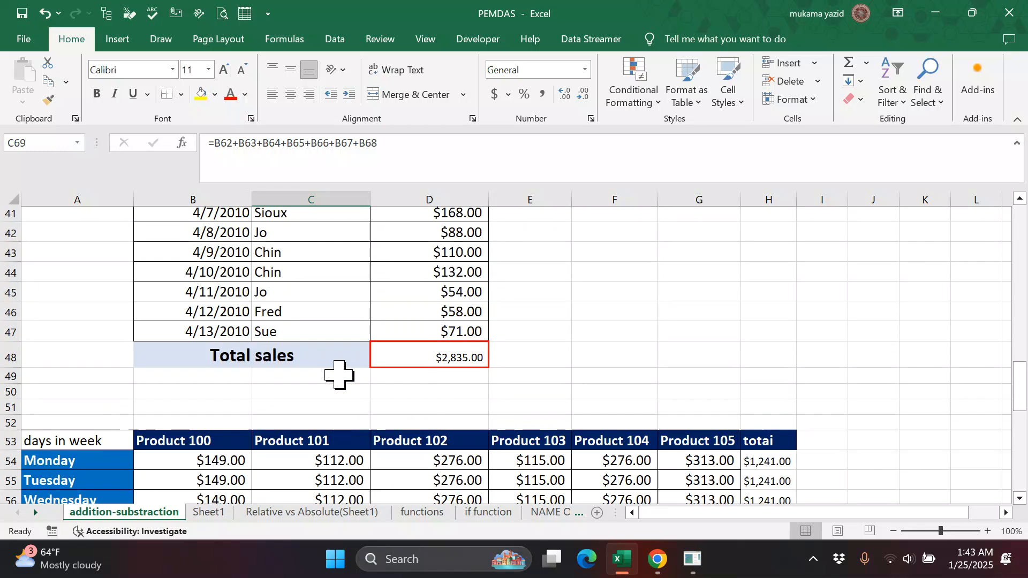
pyautogui.scroll(3, 340, 375)
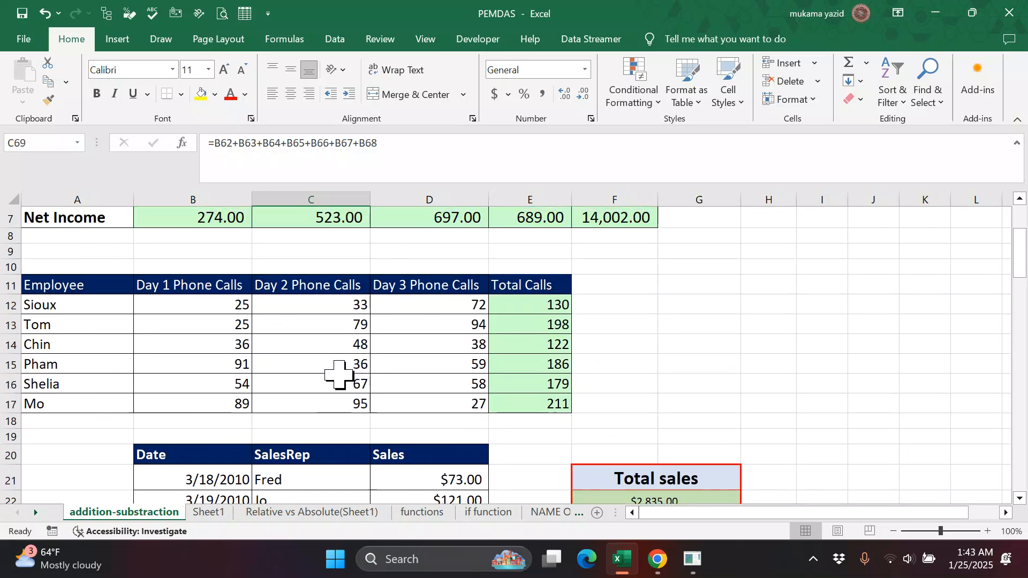
pyautogui.scroll(-16, 339, 374)
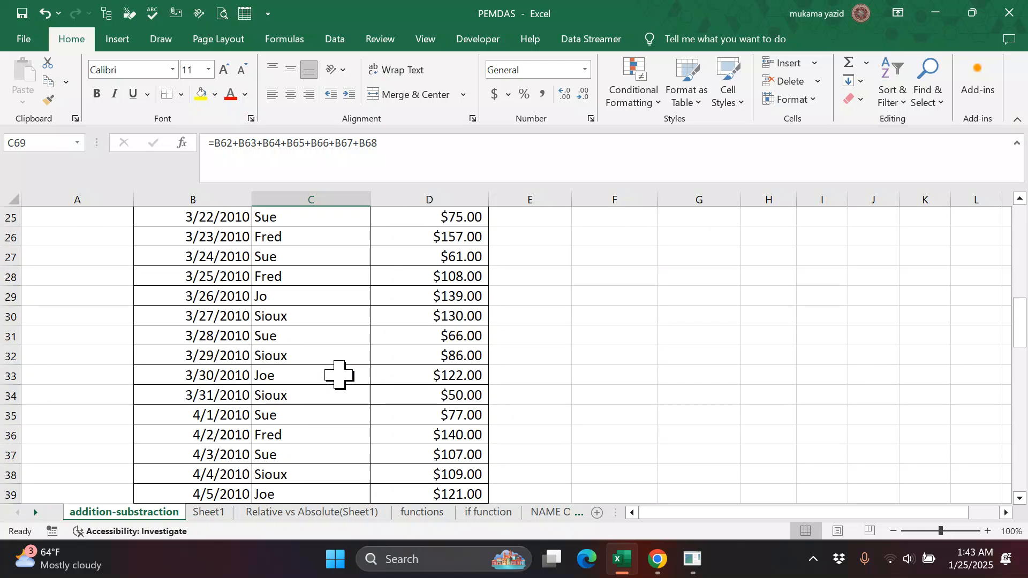
pyautogui.scroll(-5, 339, 374)
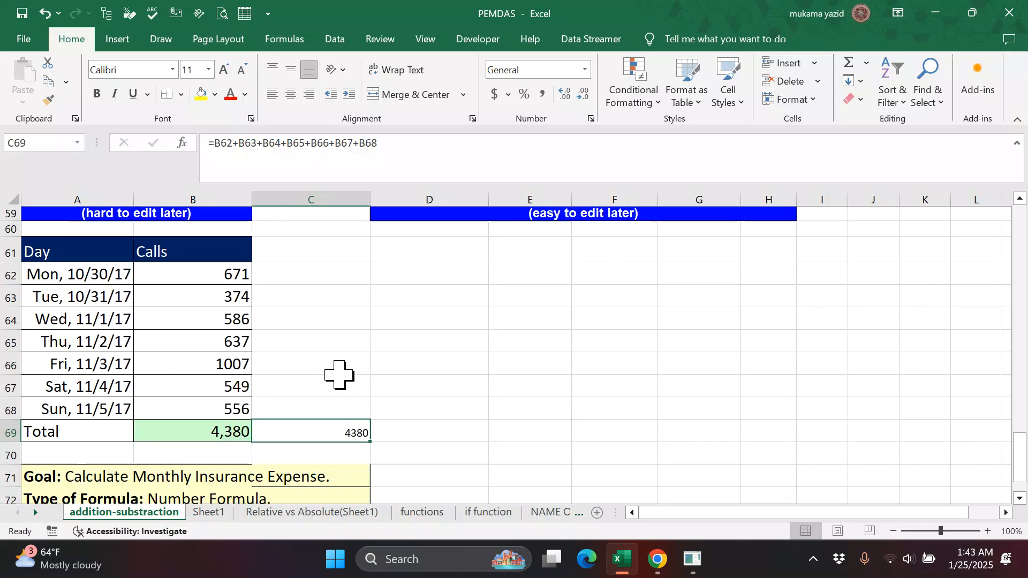
# Step: On Sheet1, calculate the Light's total cost in D2 with =C2*B2 and copy the formula down to the Computer row in D5
pyautogui.click(209, 513)
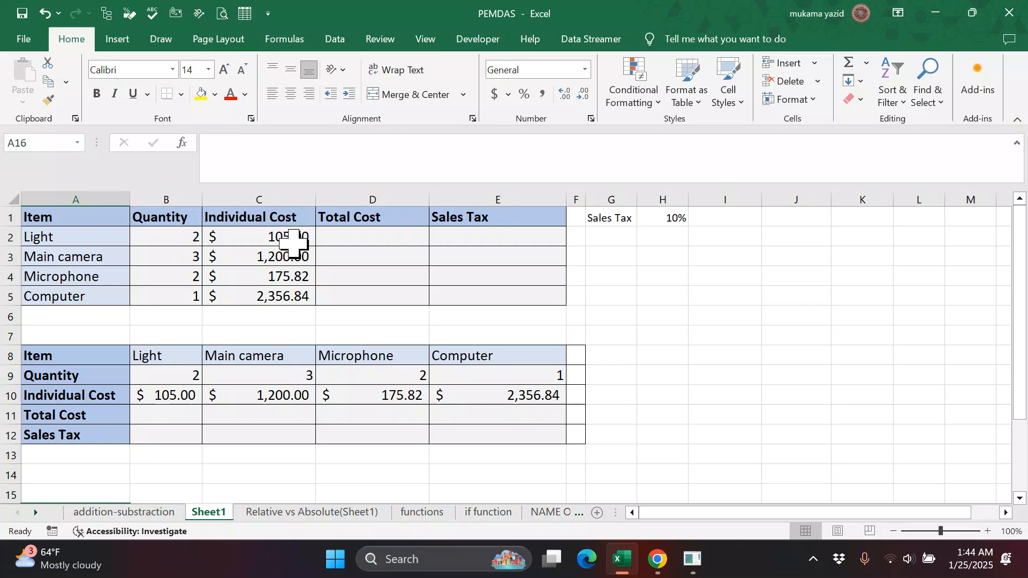
pyautogui.click(331, 236)
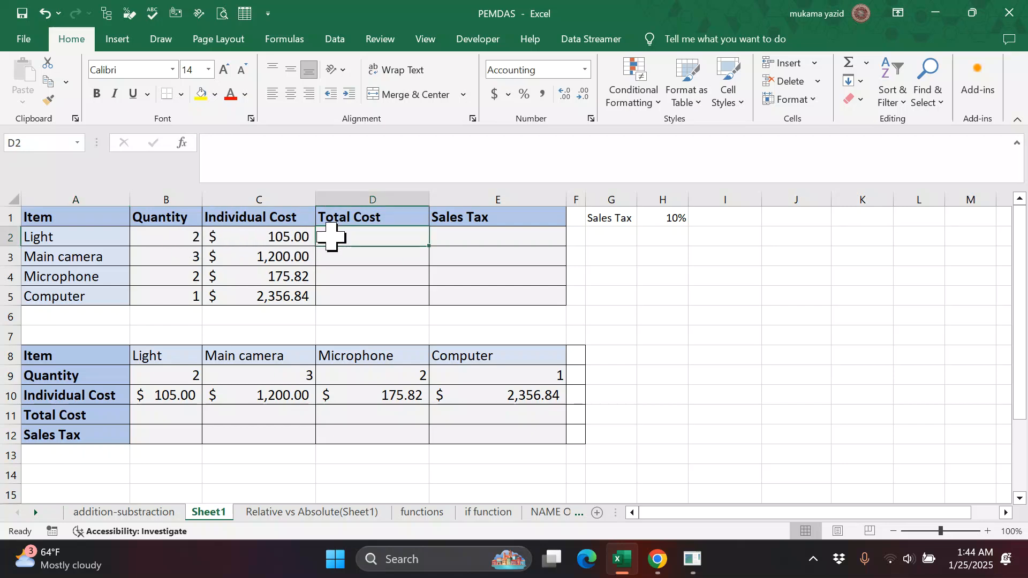
pyautogui.write('=')
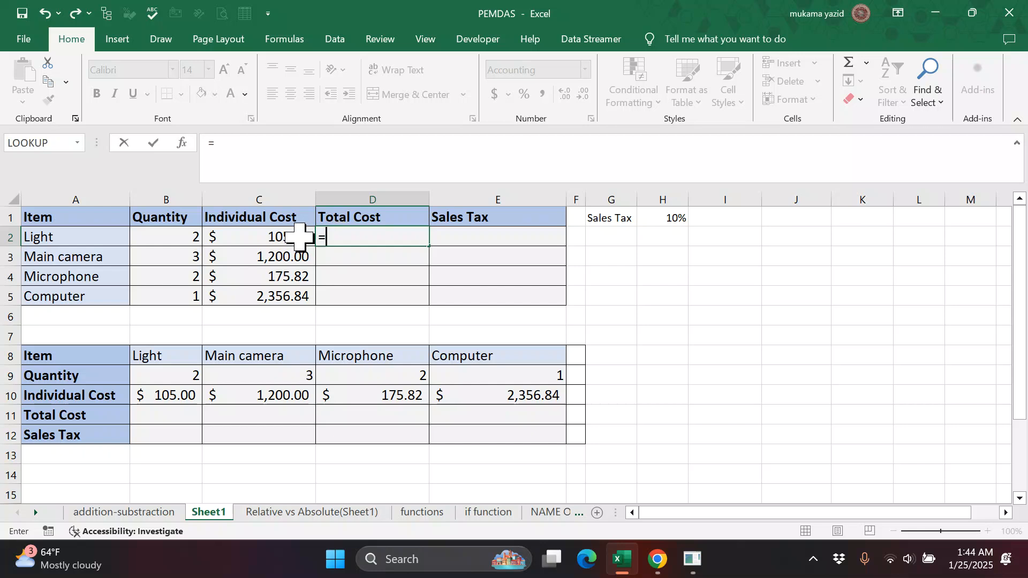
pyautogui.click(288, 237)
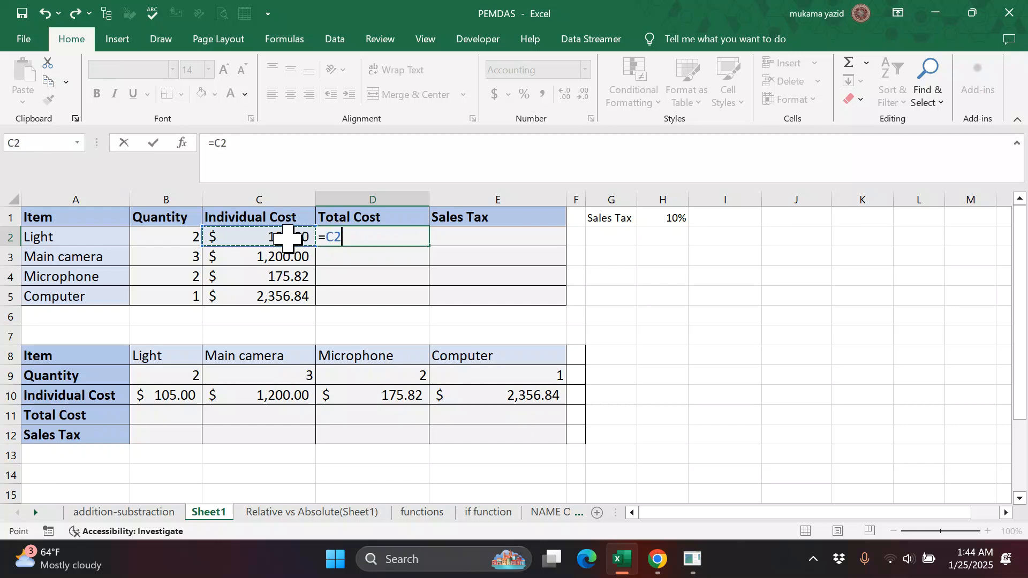
pyautogui.write('*')
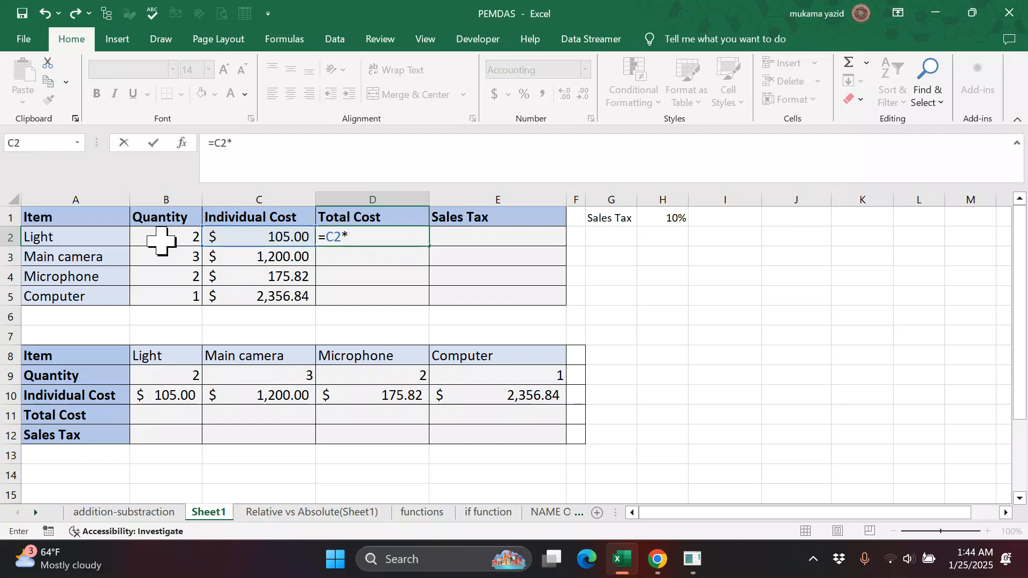
pyautogui.click(160, 238)
pyautogui.press('Return')
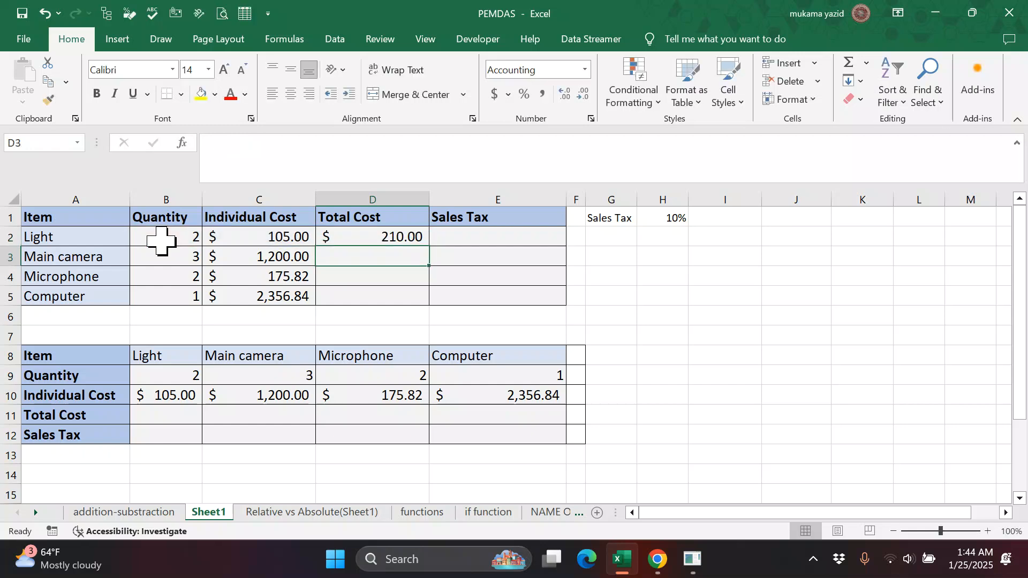
pyautogui.click(414, 237)
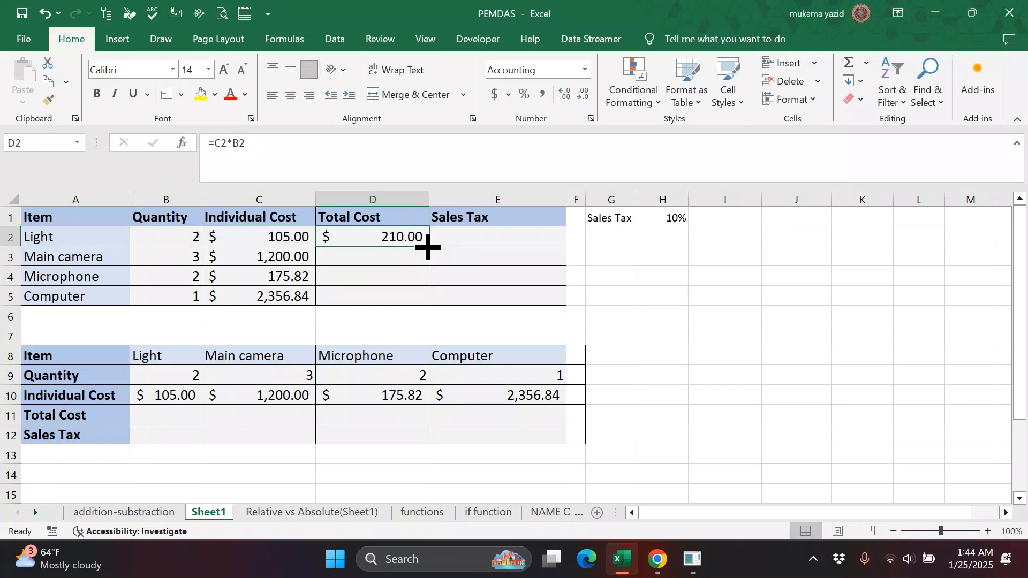
pyautogui.doubleClick(428, 246)
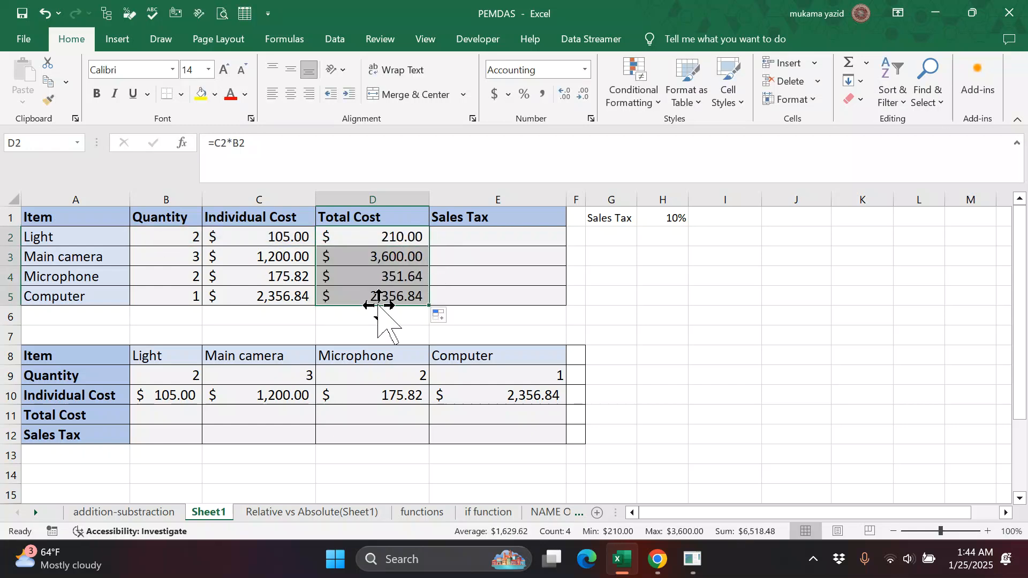
# Step: Calculate the Light's sales tax in E2 with =$H$1*D2, keeping the tax rate reference absolute, and copy the formula down to E5
pyautogui.click(452, 237)
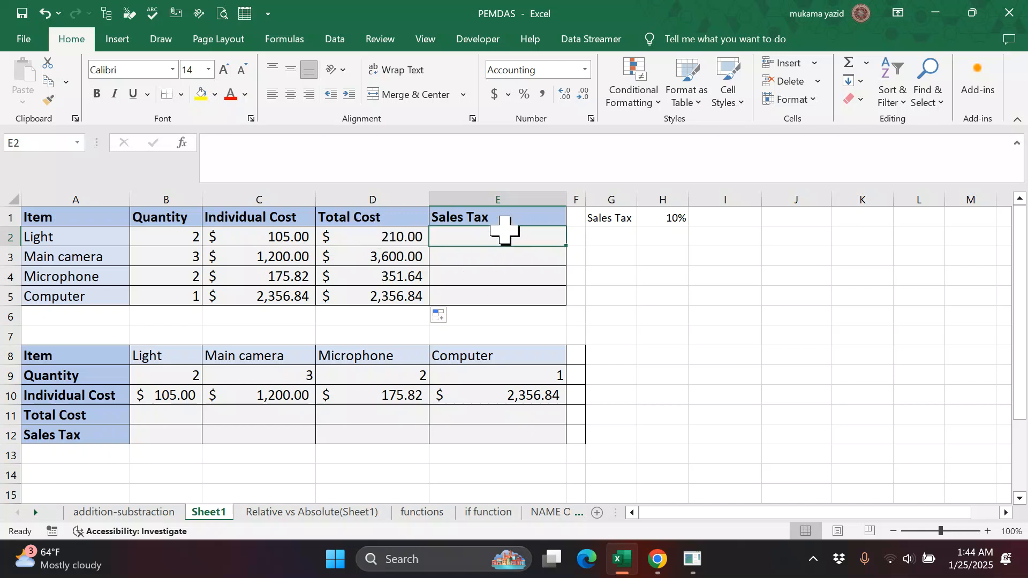
pyautogui.write('=')
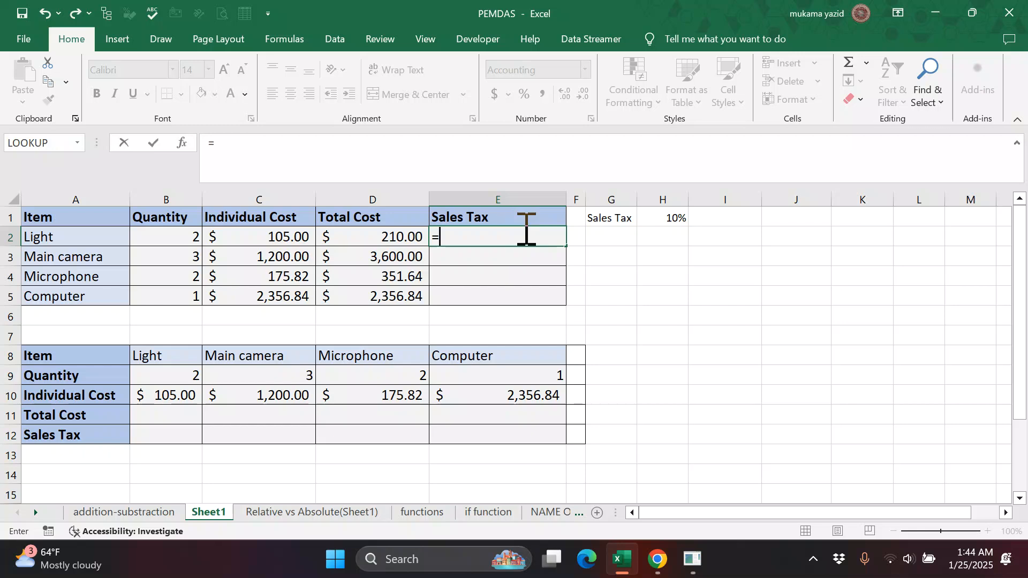
pyautogui.click(674, 220)
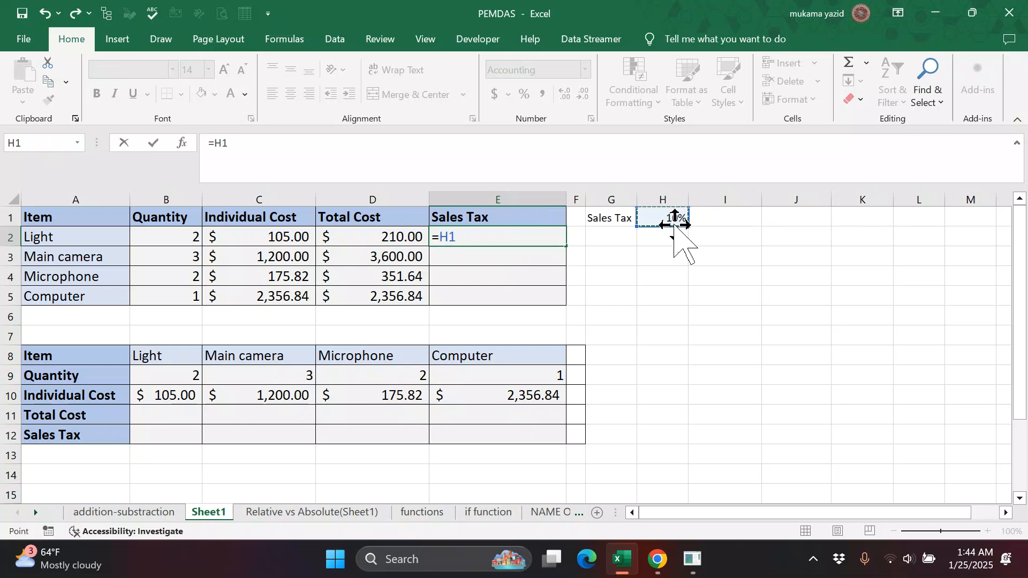
pyautogui.press('F4')
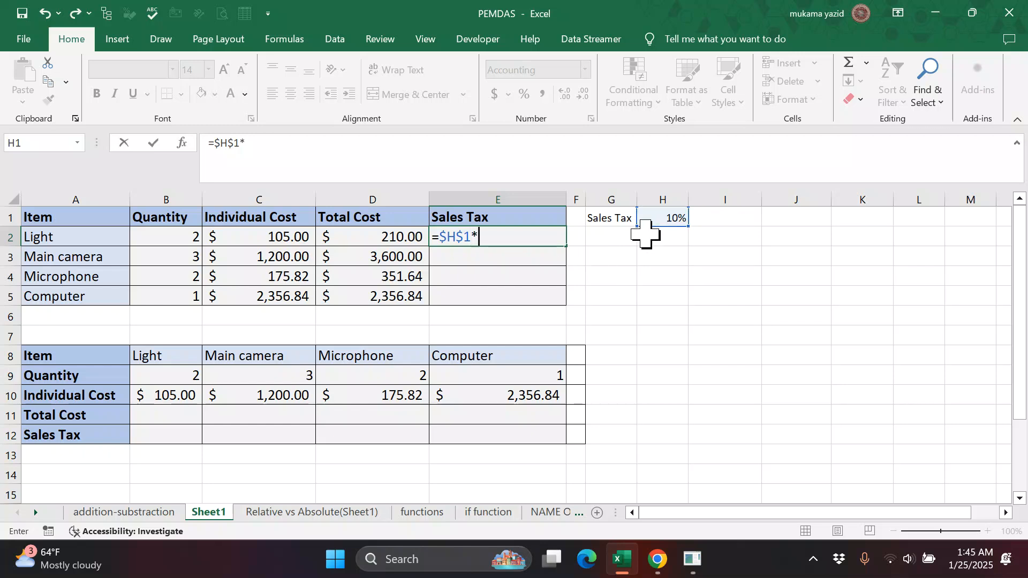
pyautogui.click(396, 238)
pyautogui.press('Return')
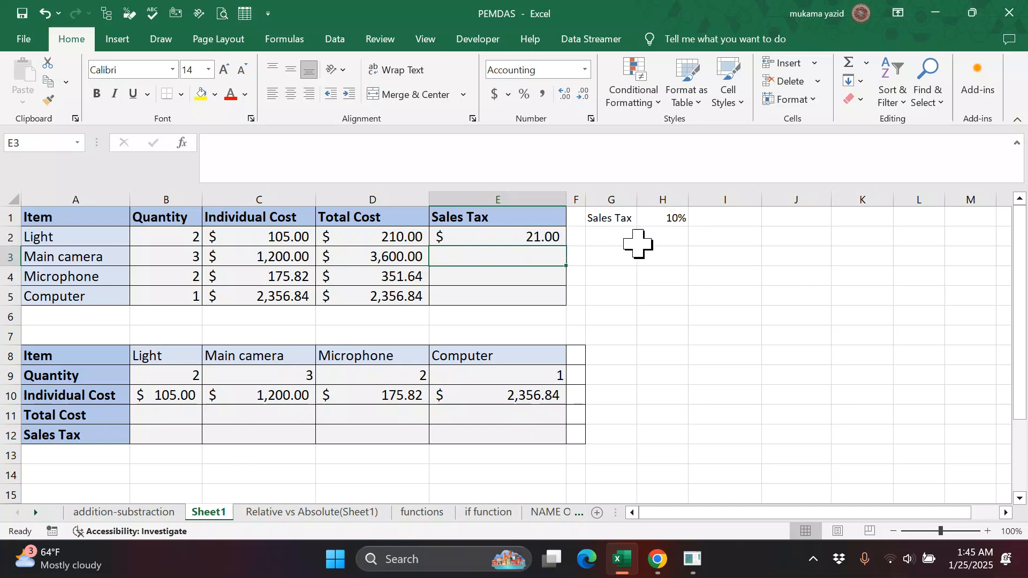
pyautogui.click(531, 240)
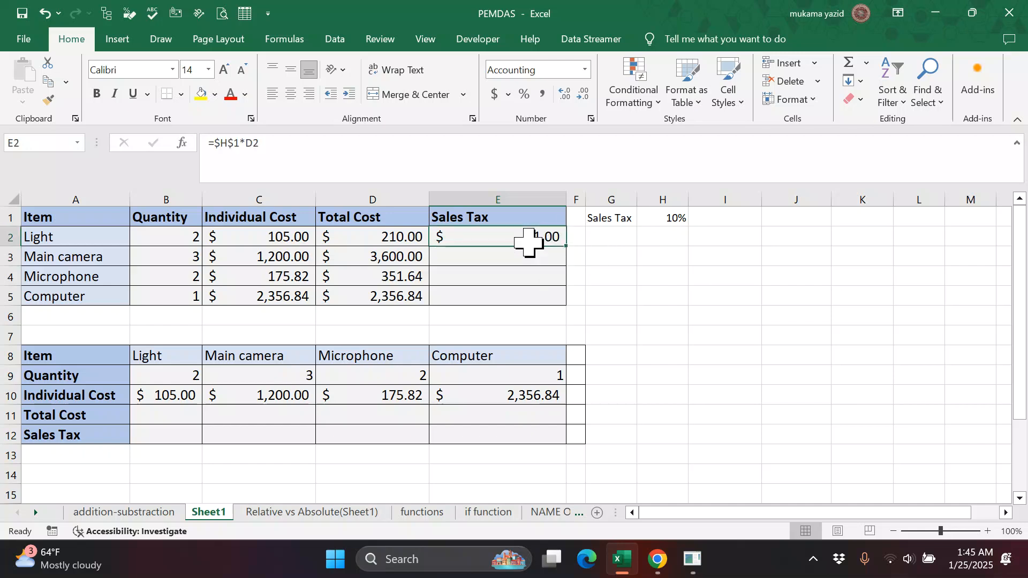
pyautogui.doubleClick(566, 248)
pyautogui.click(592, 283)
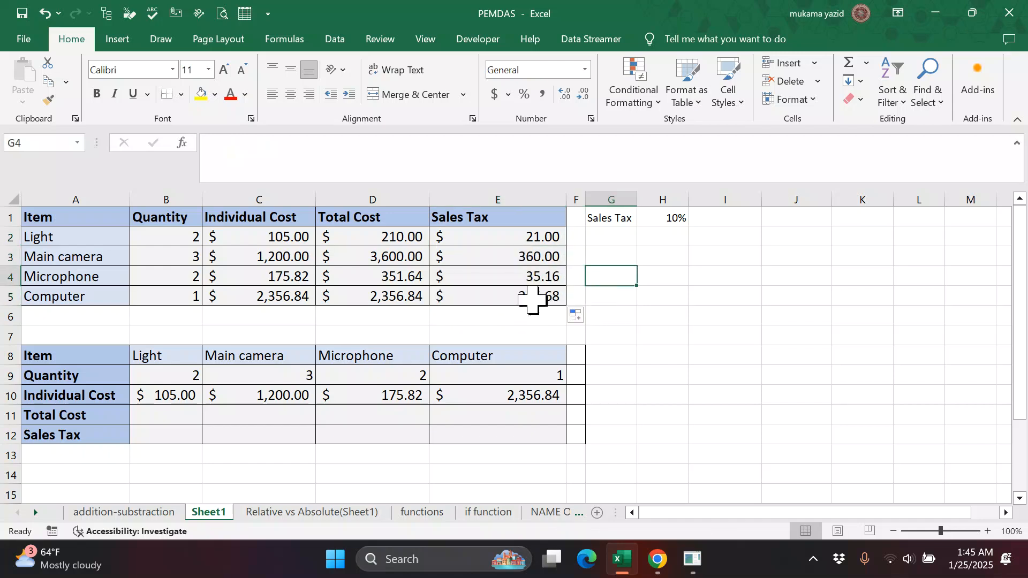
# Step: Calculate the Light's total cost in B11 of the lower table with =B9*B10 and copy the formula across to the Computer column in E11
pyautogui.scroll(-1, 419, 311)
pyautogui.scroll(1, 421, 311)
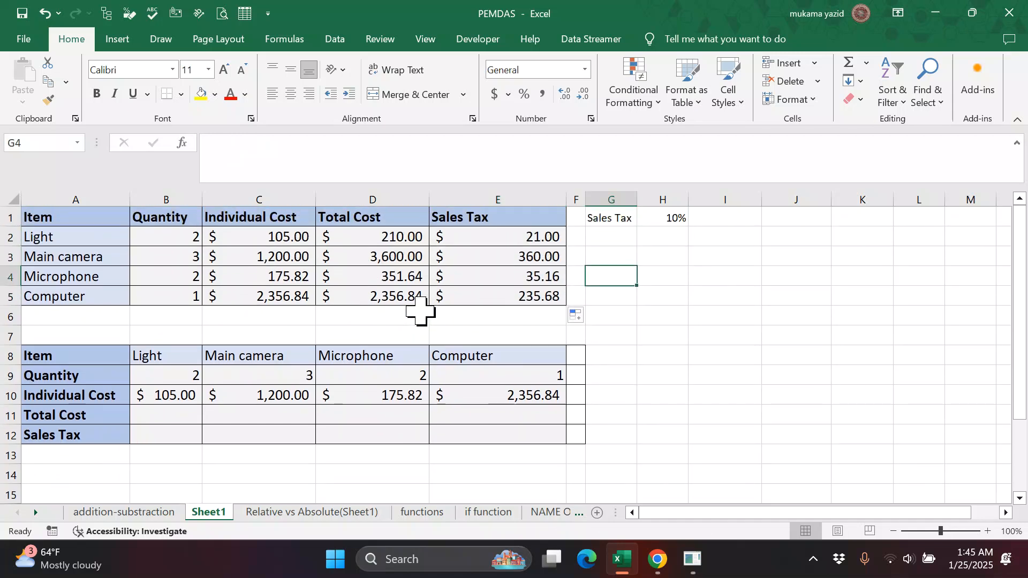
pyautogui.scroll(-1, 419, 311)
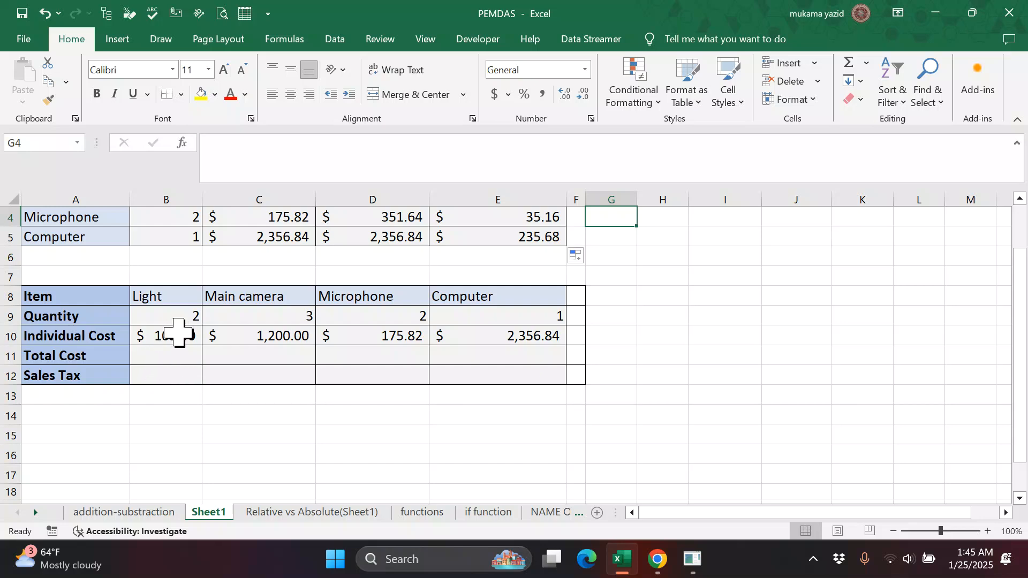
pyautogui.click(167, 361)
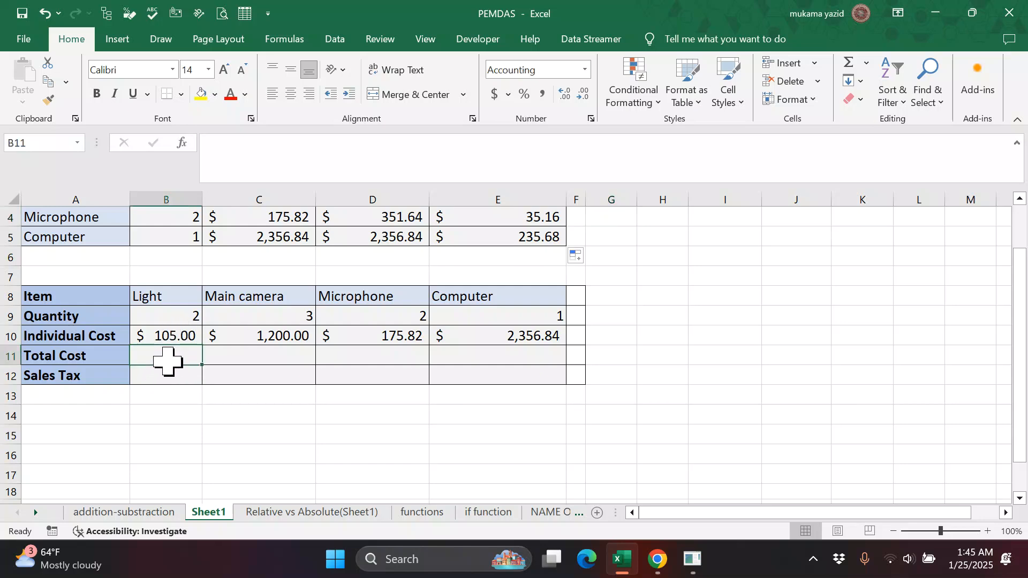
pyautogui.doubleClick(169, 362)
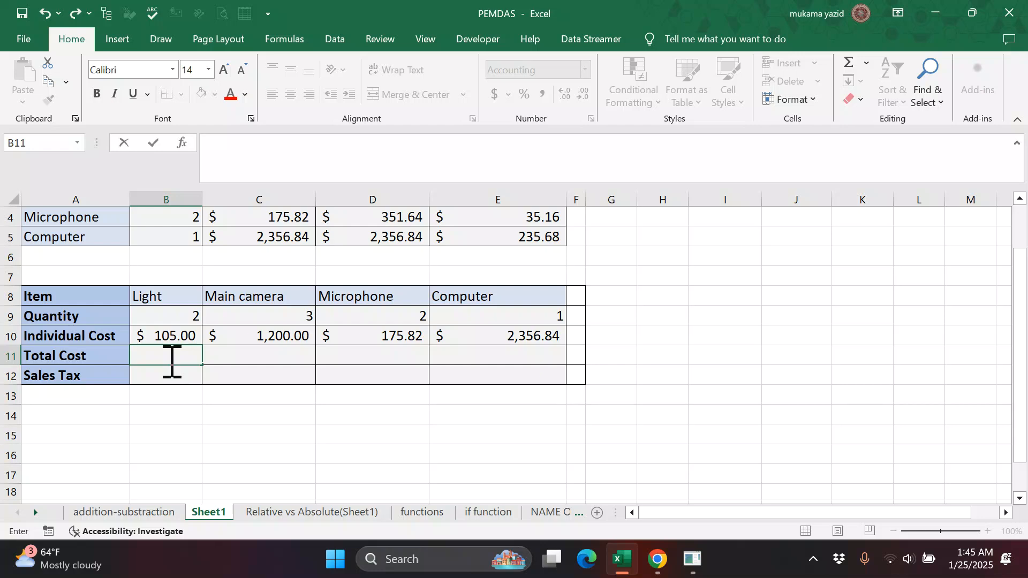
pyautogui.write('=')
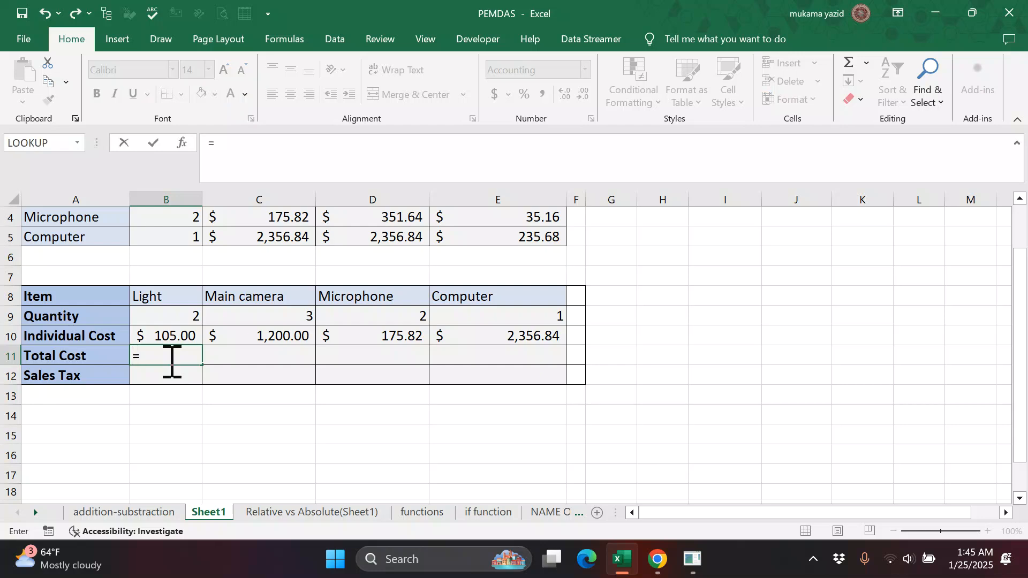
pyautogui.click(166, 315)
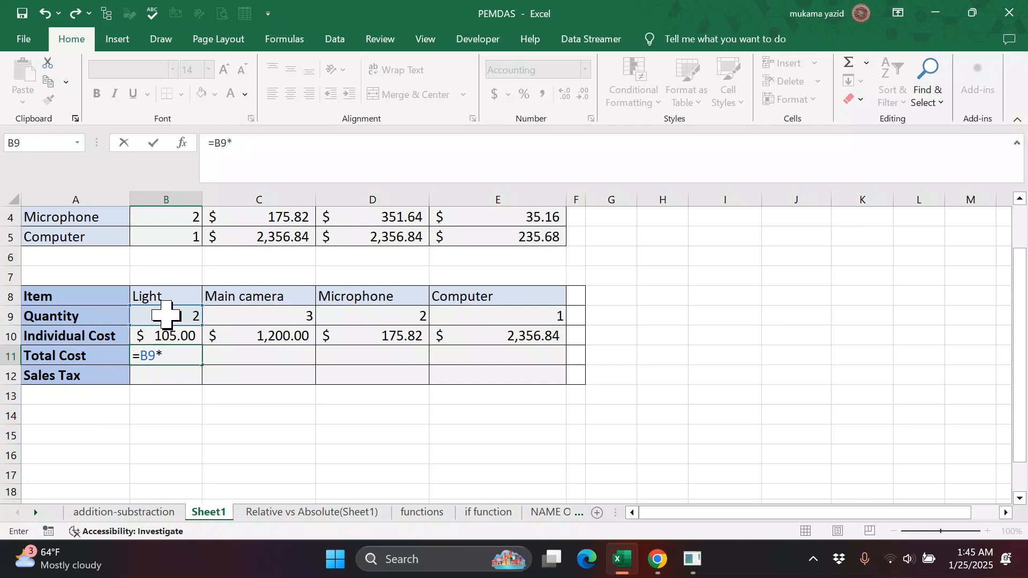
pyautogui.click(161, 335)
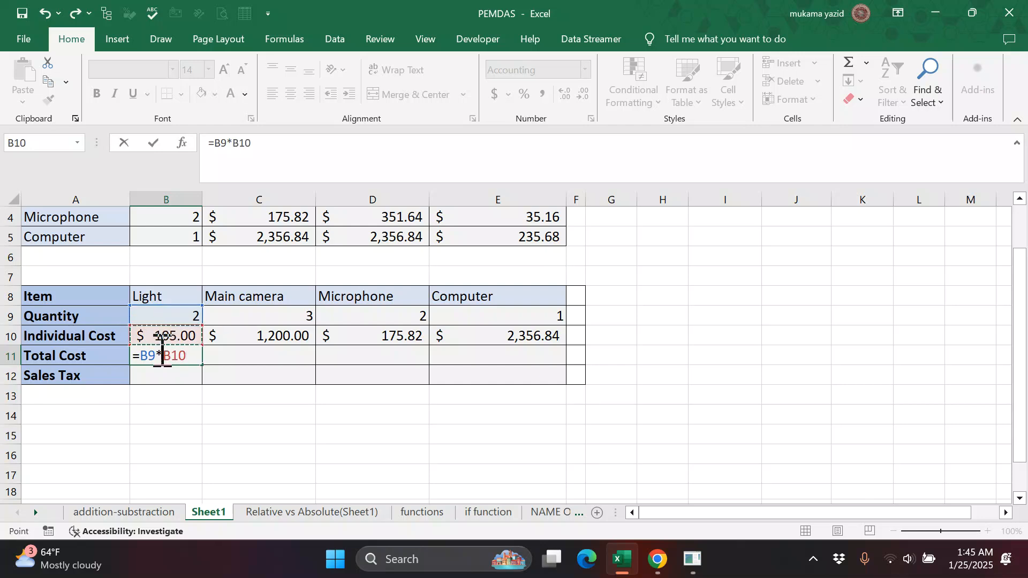
pyautogui.press('Return')
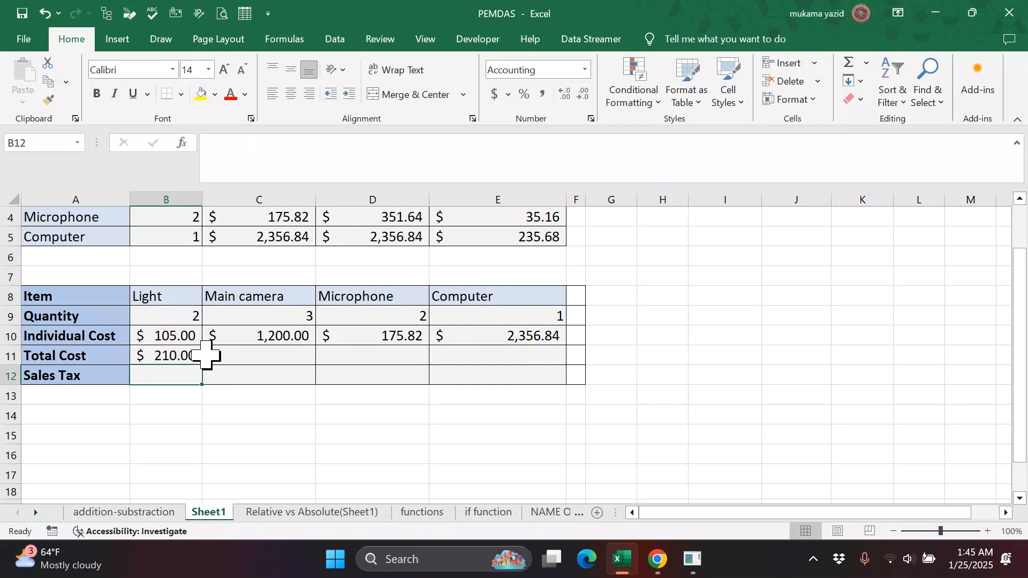
pyautogui.click(189, 357)
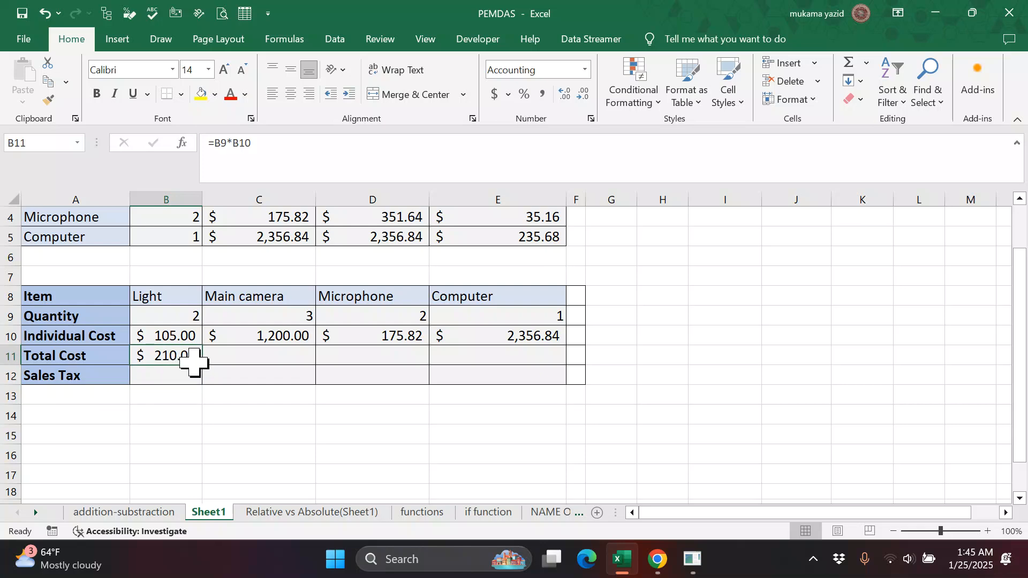
pyautogui.moveTo(202, 364); pyautogui.dragTo(546, 360)
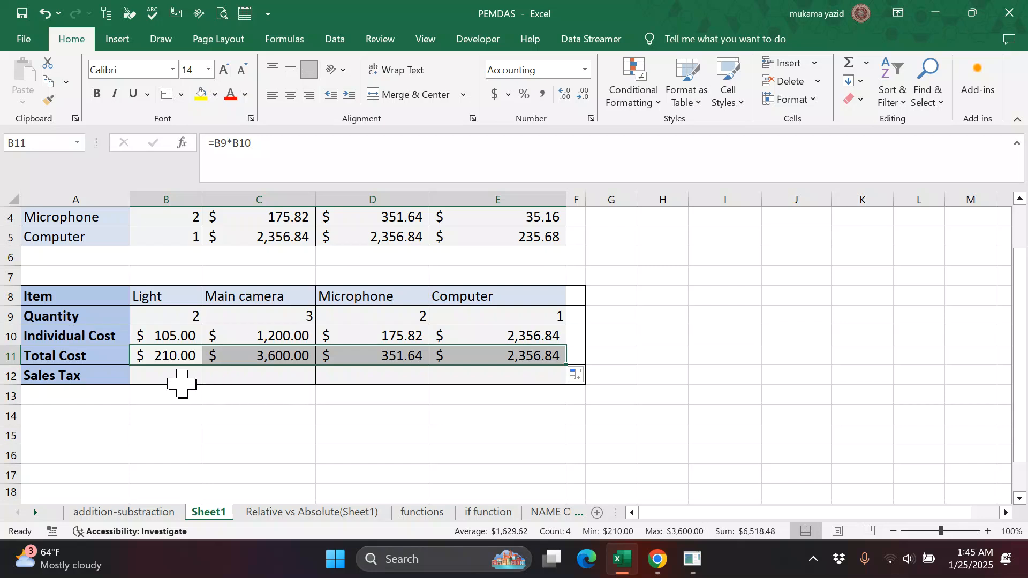
# Step: Calculate the Light's sales tax in B12 with =$H$1*B11, keeping the tax rate reference absolute, and copy the formula across to E12
pyautogui.click(181, 379)
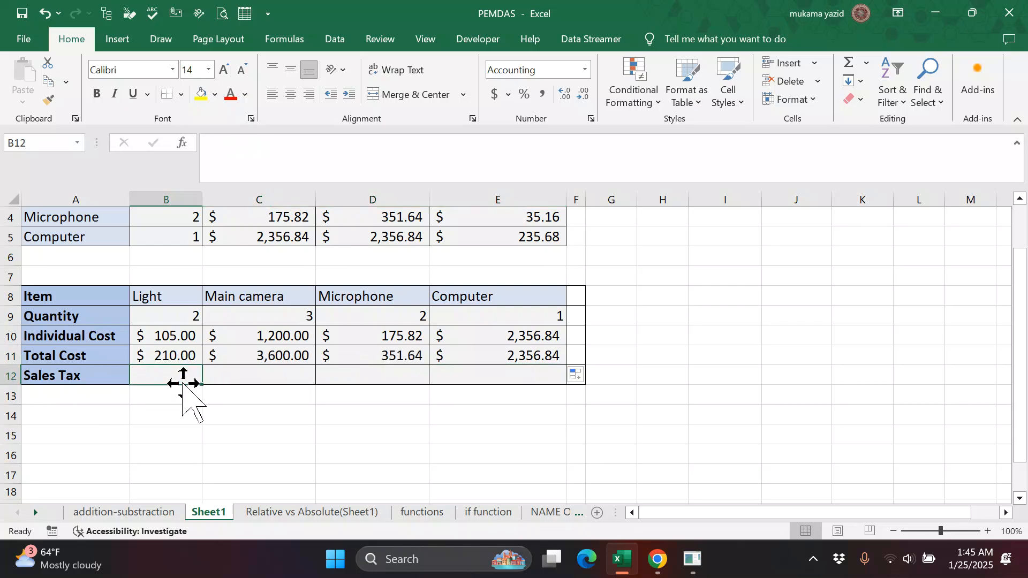
pyautogui.scroll(1, 182, 383)
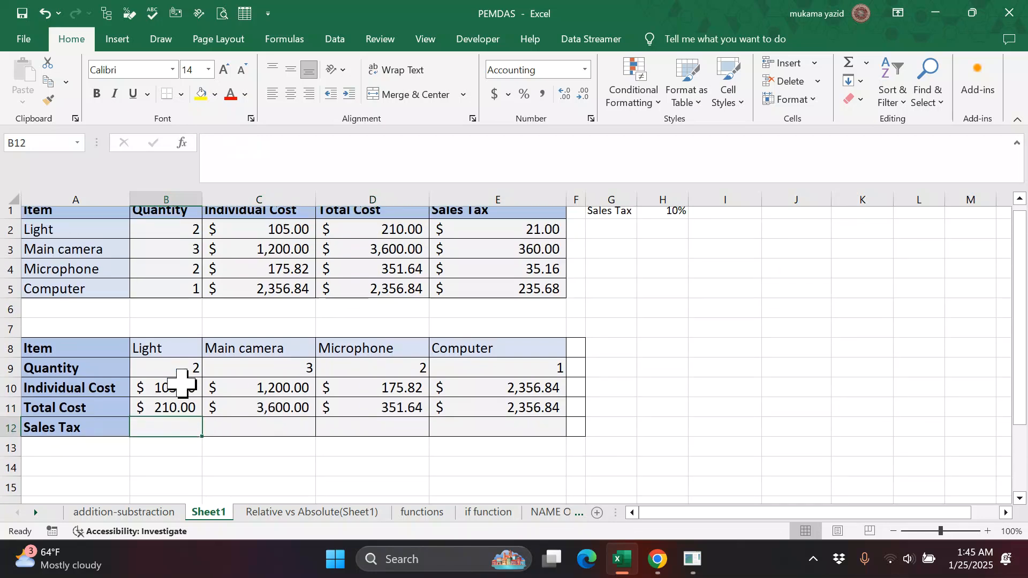
pyautogui.scroll(-1, 184, 381)
pyautogui.write('=')
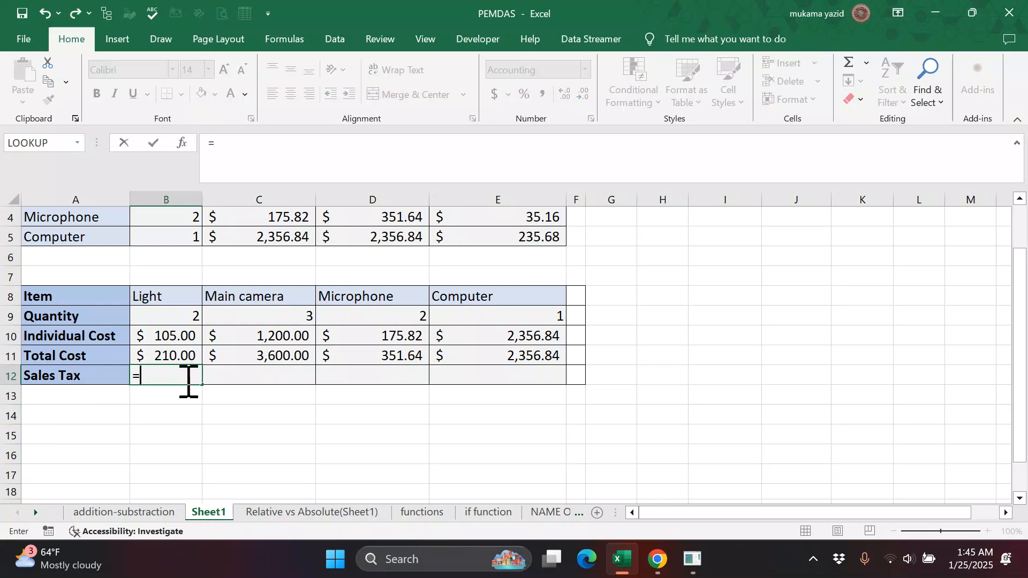
pyautogui.scroll(1, 188, 381)
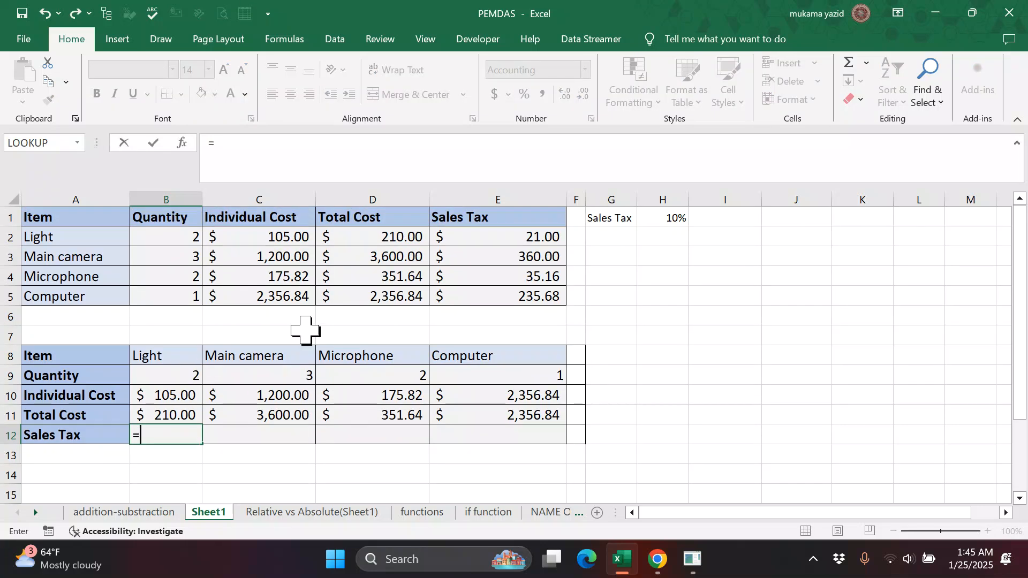
pyautogui.click(669, 220)
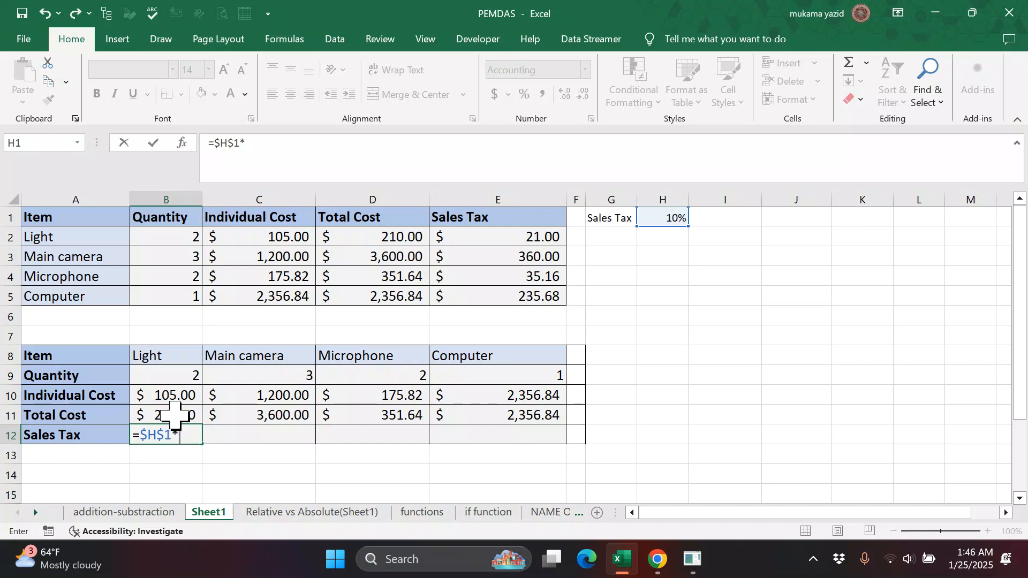
pyautogui.click(175, 414)
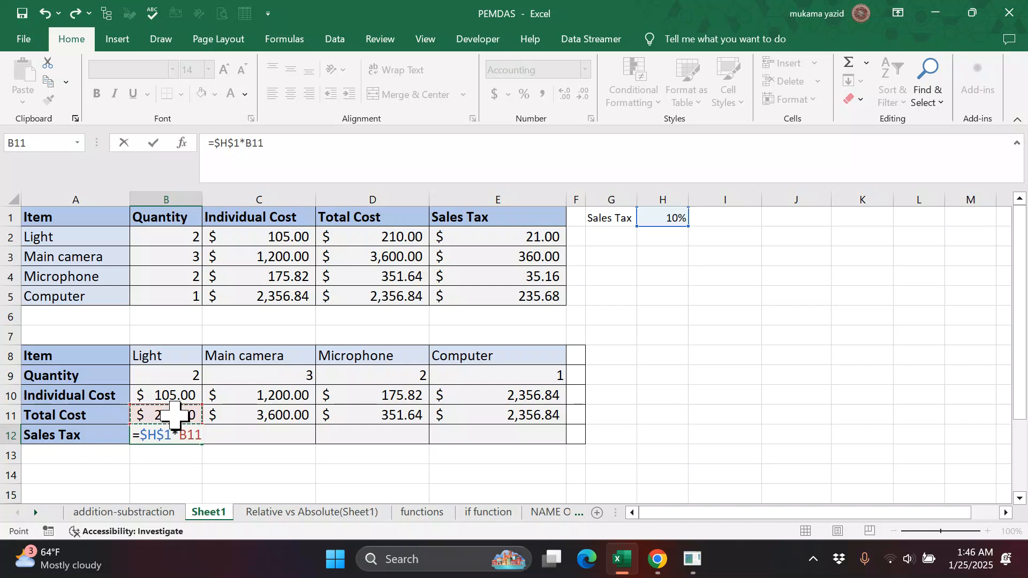
pyautogui.hotkey('ctrl', 'Return')
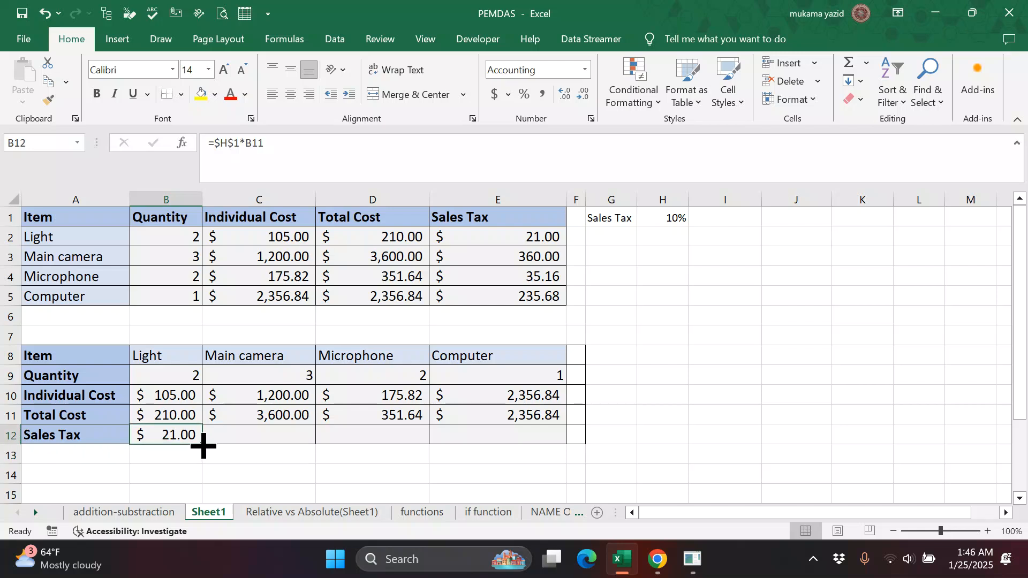
pyautogui.moveTo(203, 446); pyautogui.dragTo(411, 445)
pyautogui.moveTo(491, 444); pyautogui.dragTo(530, 445)
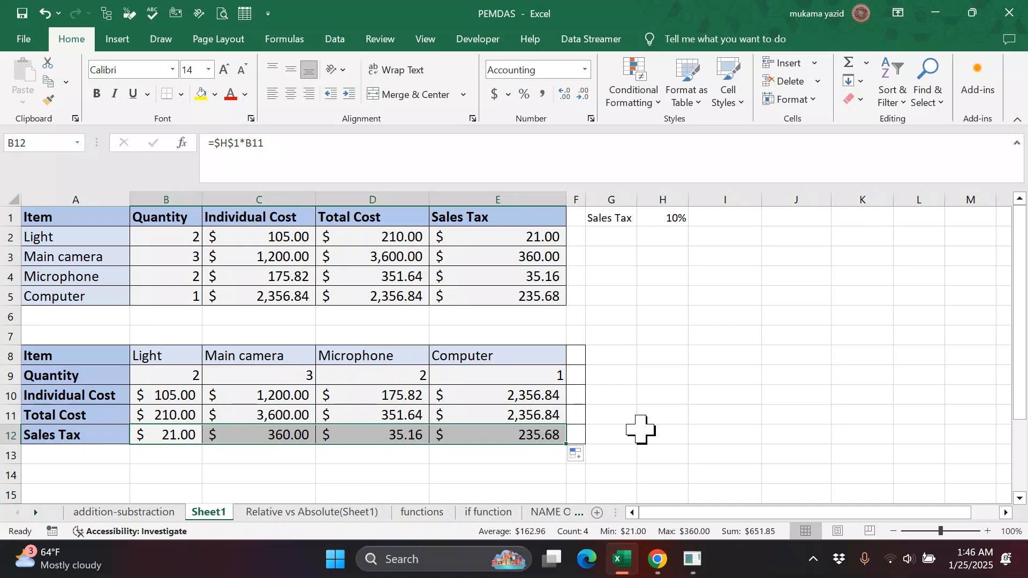
pyautogui.scroll(-1, 419, 332)
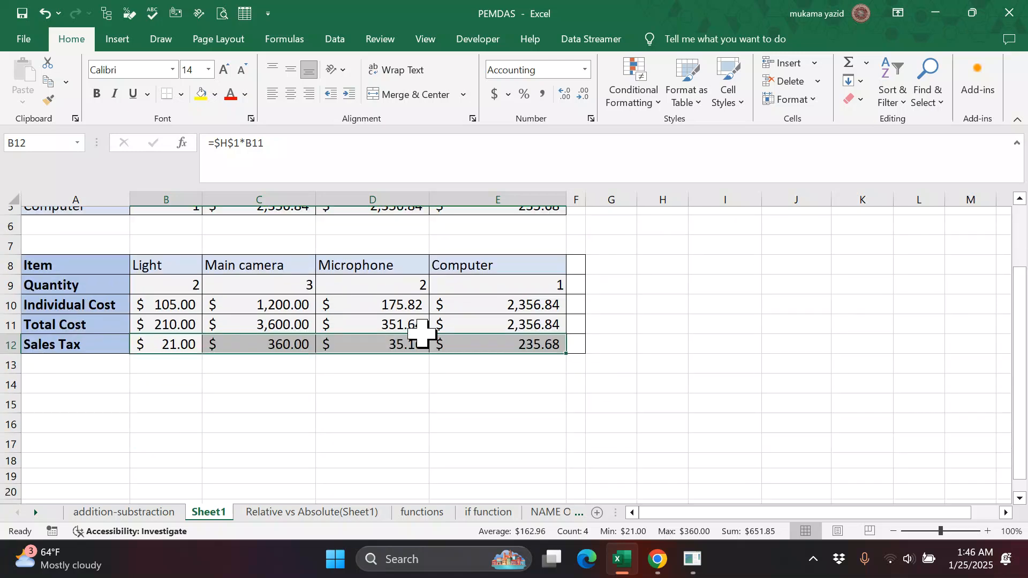
pyautogui.click(695, 335)
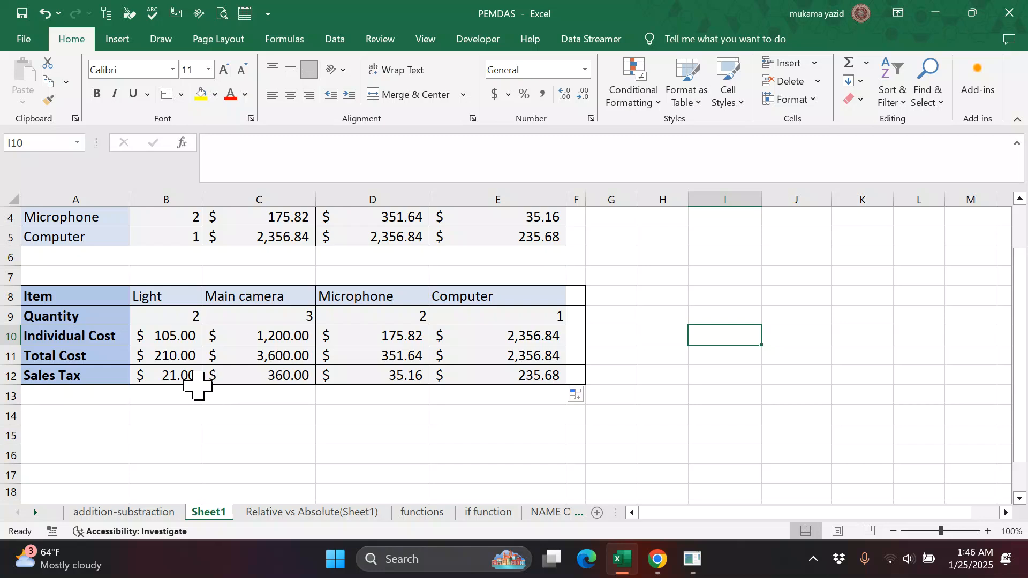
# Step: Review the total cost formula in D2 and the sales tax formulas in E2, E5 and E4, comparing their relative and absolute references
pyautogui.scroll(1, 174, 375)
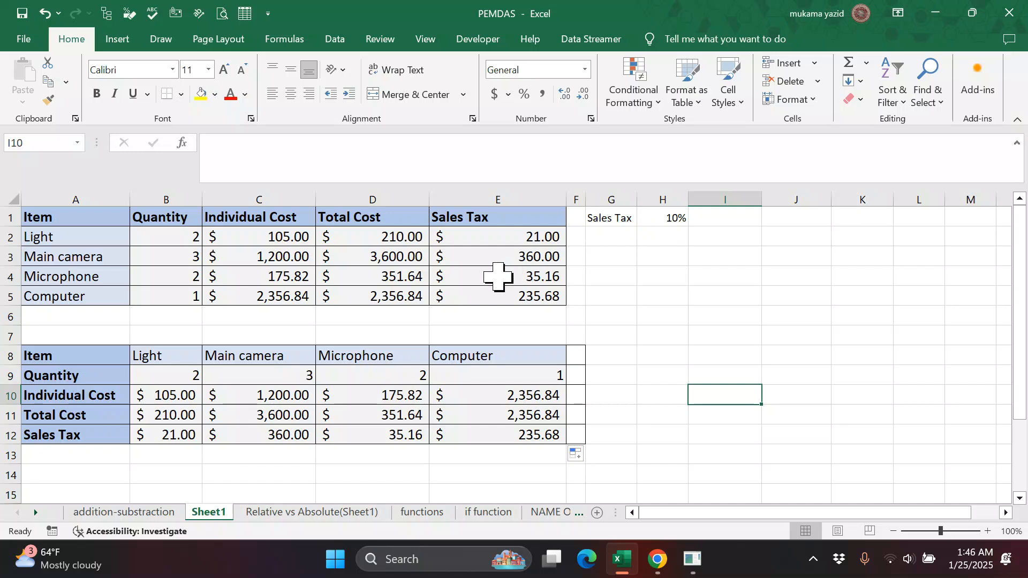
pyautogui.click(372, 239)
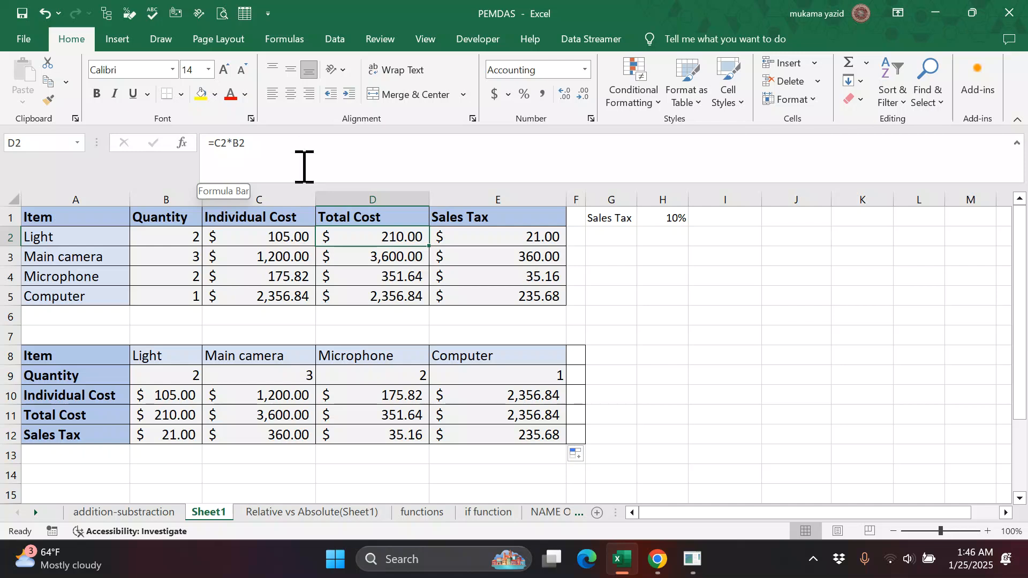
pyautogui.click(490, 237)
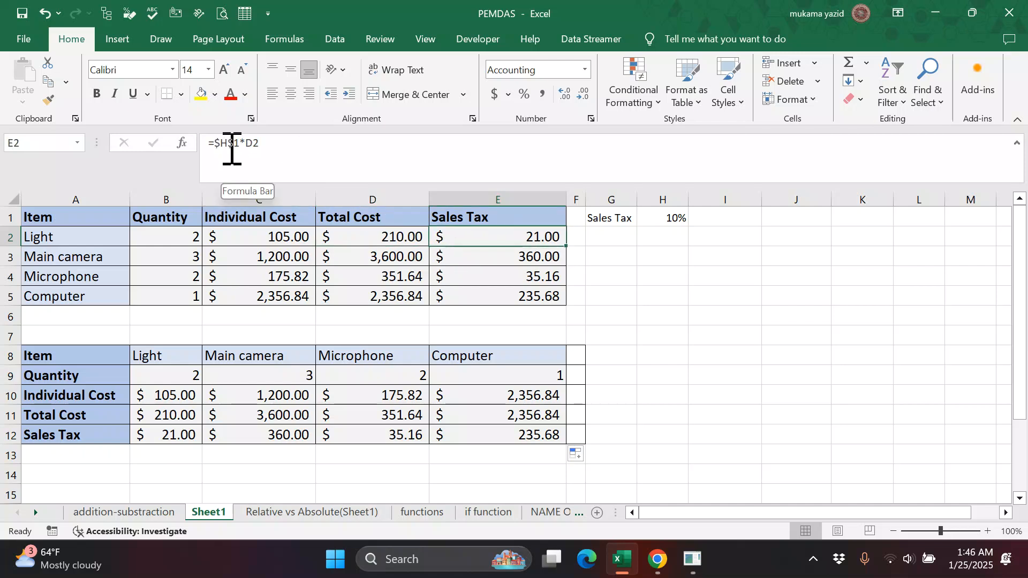
pyautogui.click(496, 297)
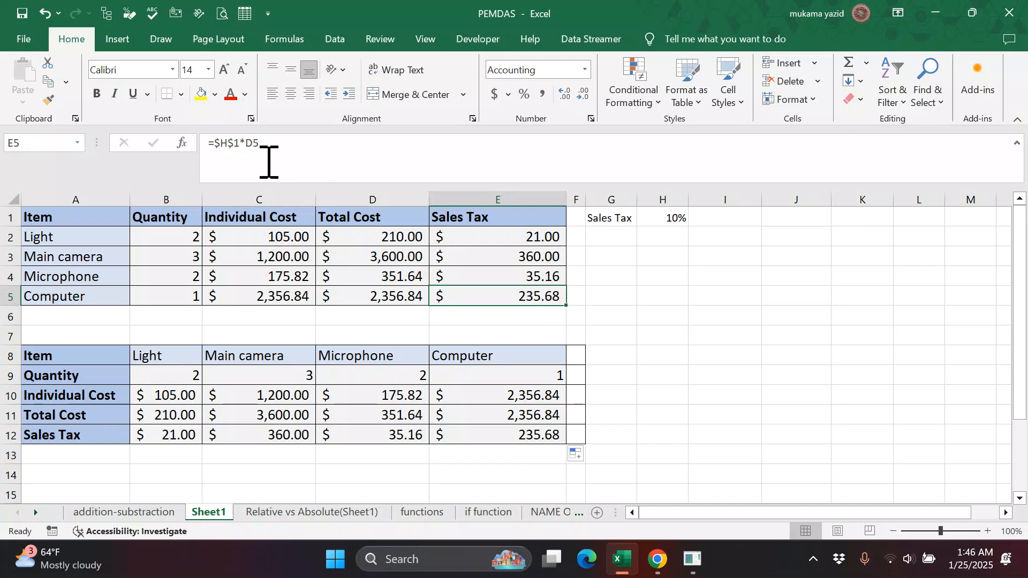
pyautogui.click(523, 273)
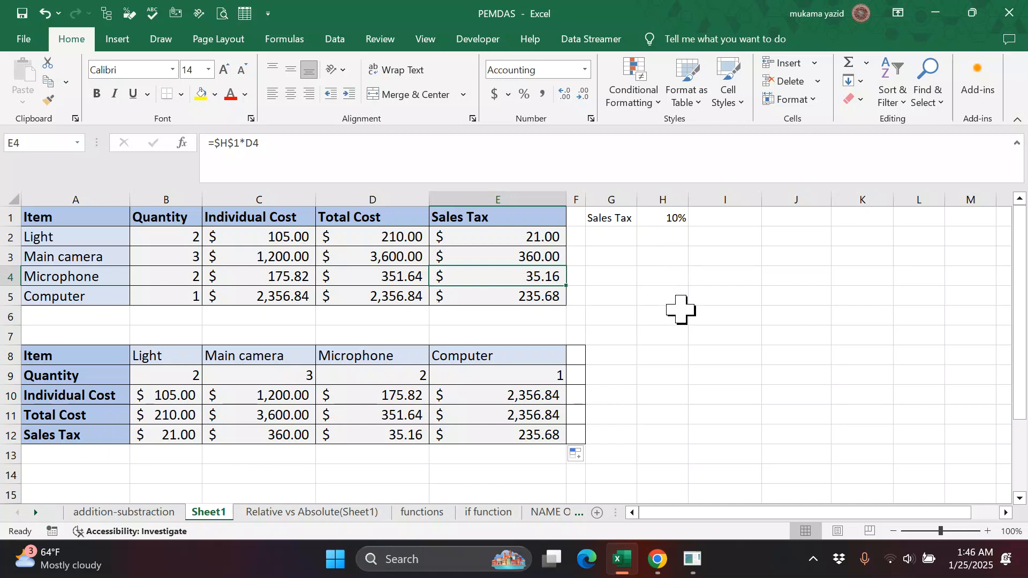
pyautogui.moveTo(663, 294)
pyautogui.mouseDown()
pyautogui.moveTo(663, 322)
pyautogui.moveTo(662, 297)
pyautogui.mouseUp()
pyautogui.click(662, 243)
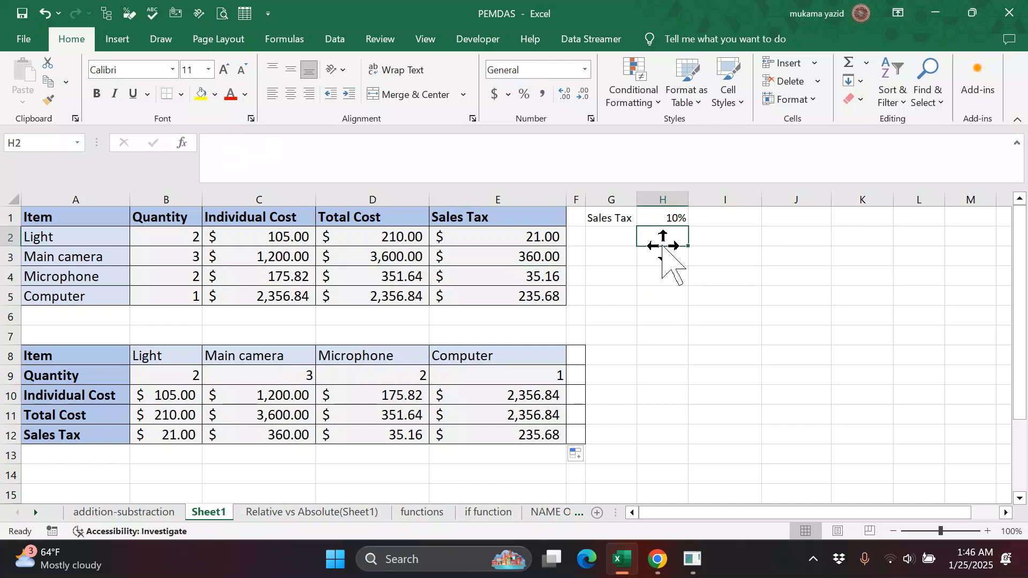
pyautogui.click(659, 262)
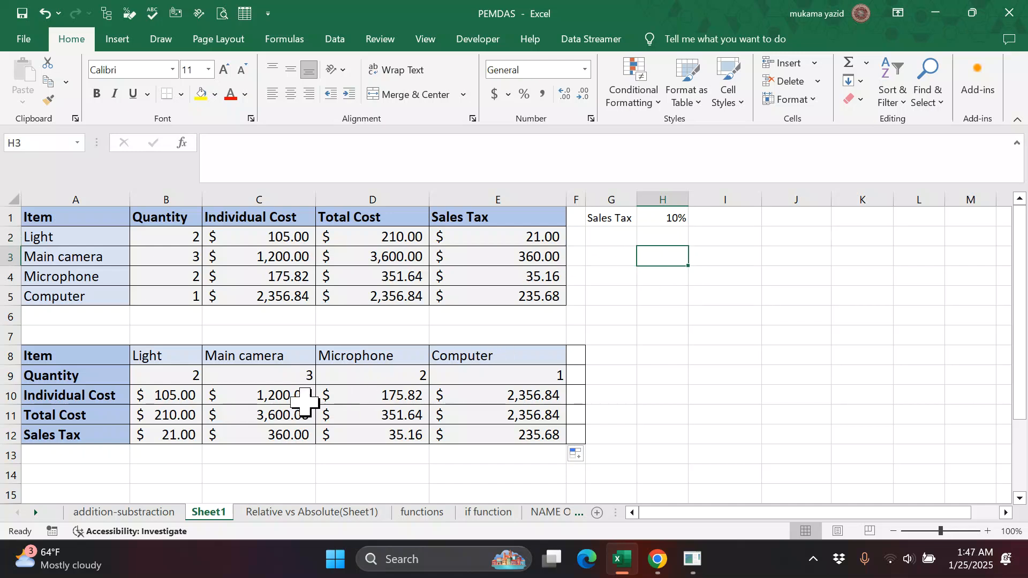
pyautogui.scroll(-1, 288, 402)
pyautogui.scroll(-2, 288, 401)
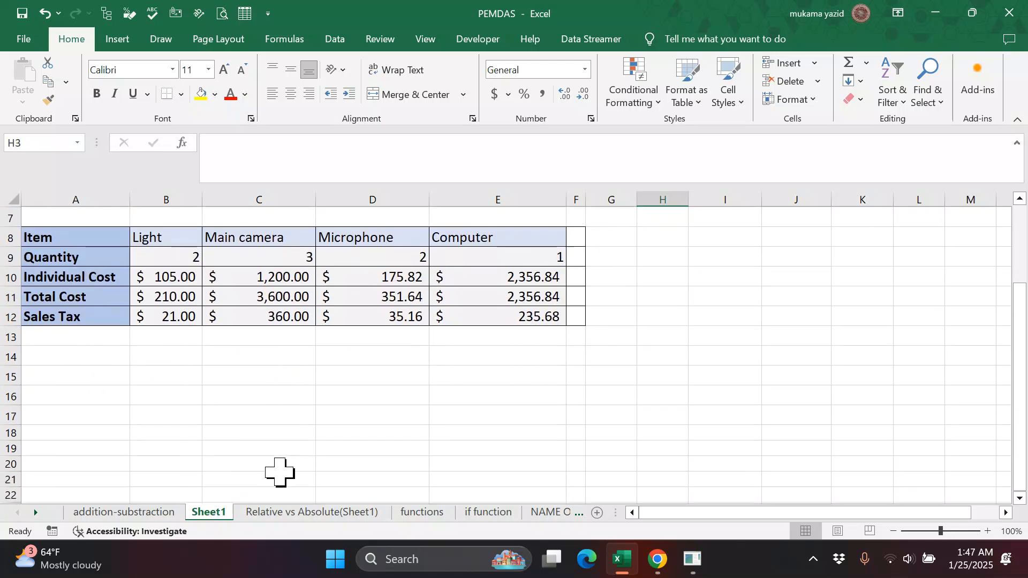
# Step: On the Relative vs Absolute(Sheet1) sheet, calculate the first employee's bonus in C4 with =$E$4*B4, keeping the bonus rate reference absolute
pyautogui.click(295, 514)
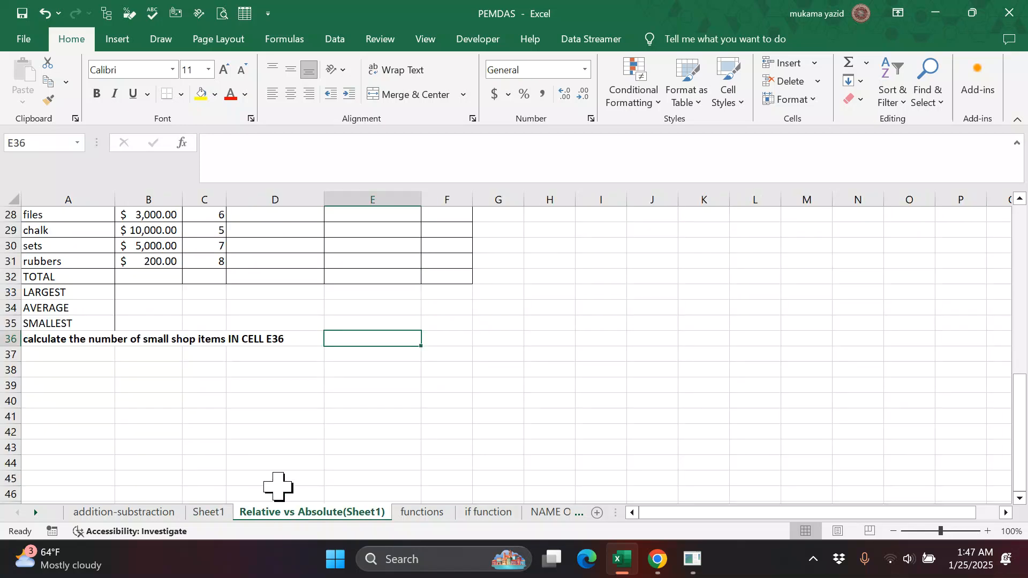
pyautogui.scroll(9, 277, 487)
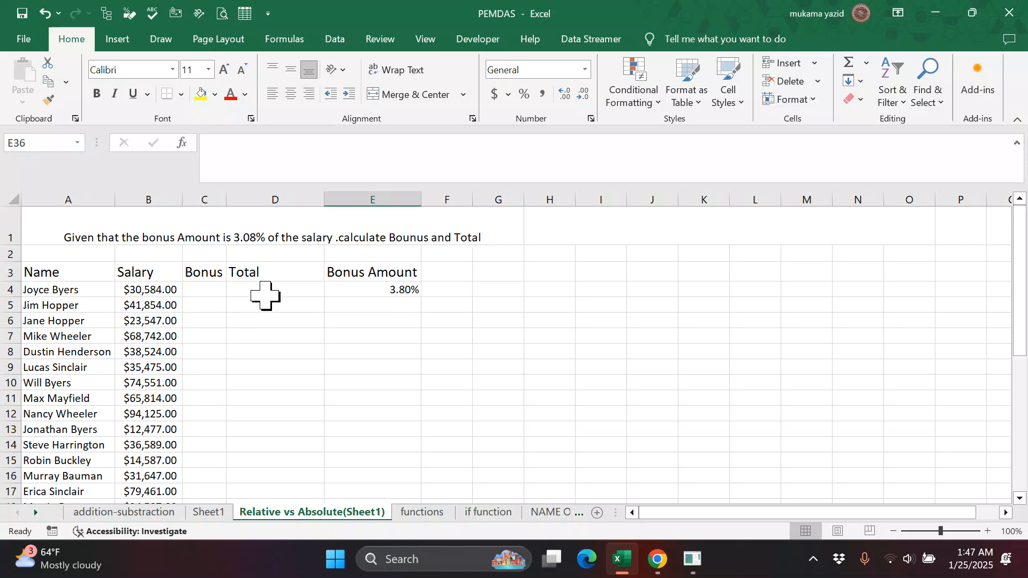
pyautogui.click(206, 291)
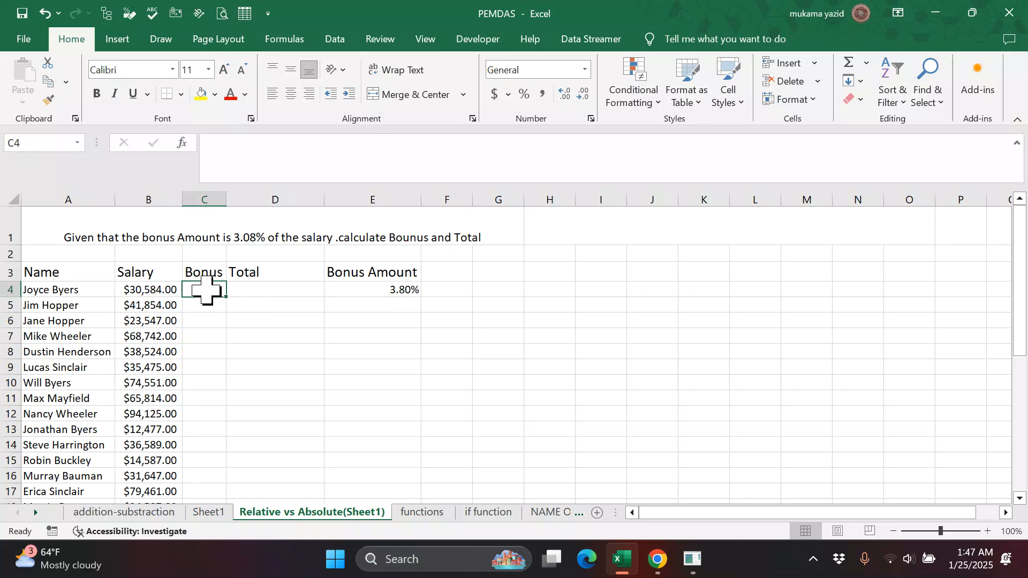
pyautogui.write('=')
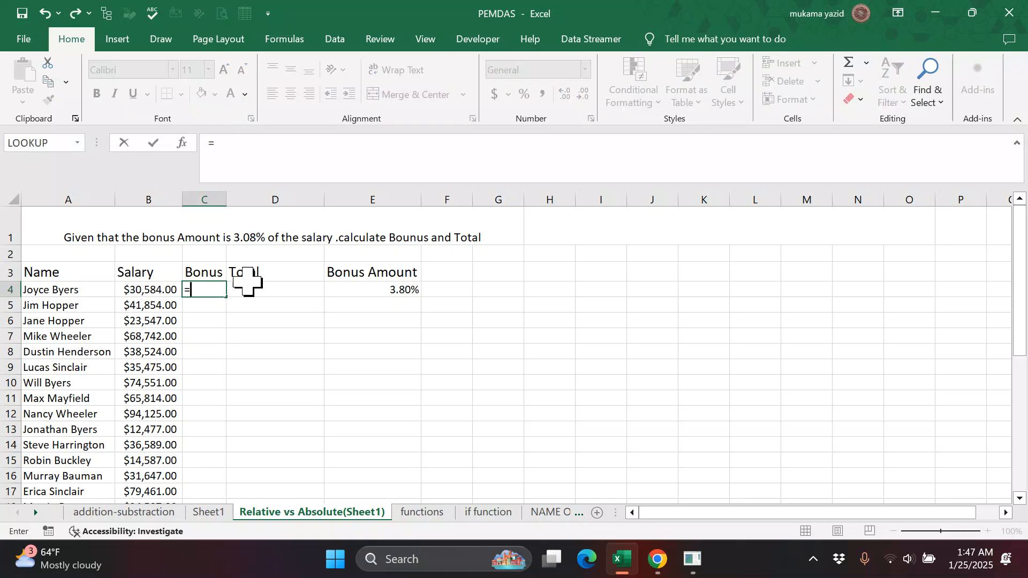
pyautogui.click(383, 288)
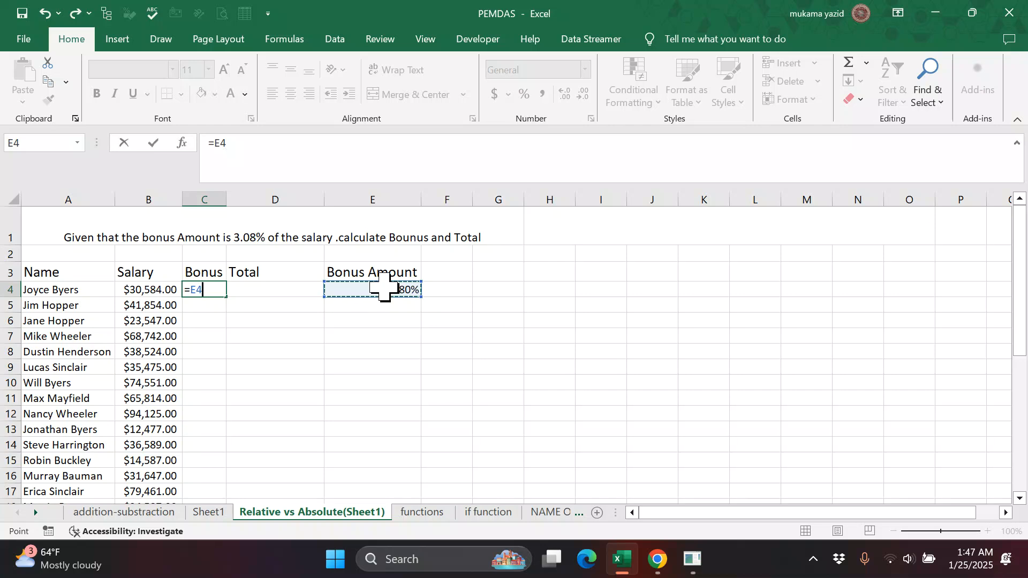
pyautogui.press('F4')
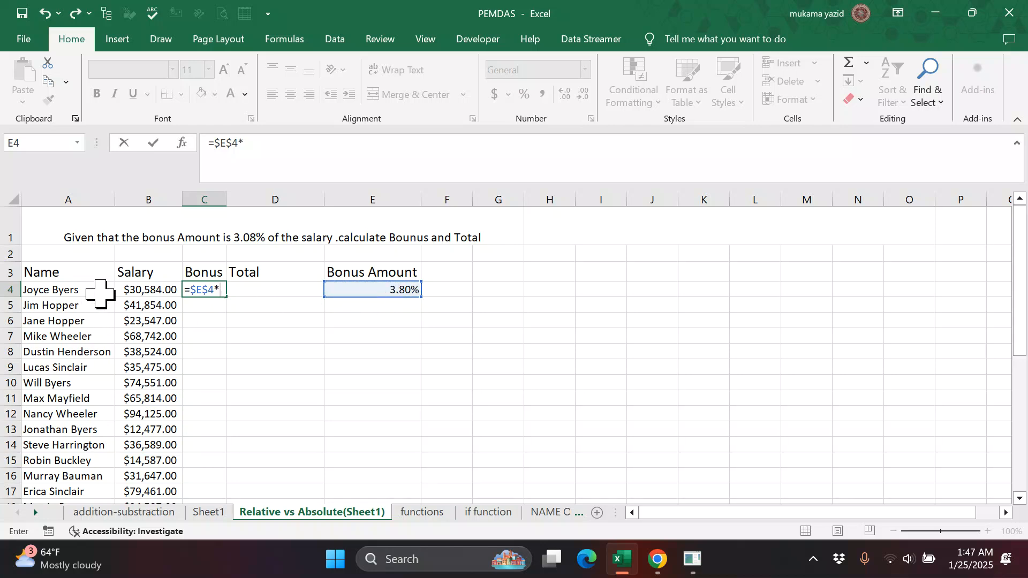
pyautogui.click(139, 289)
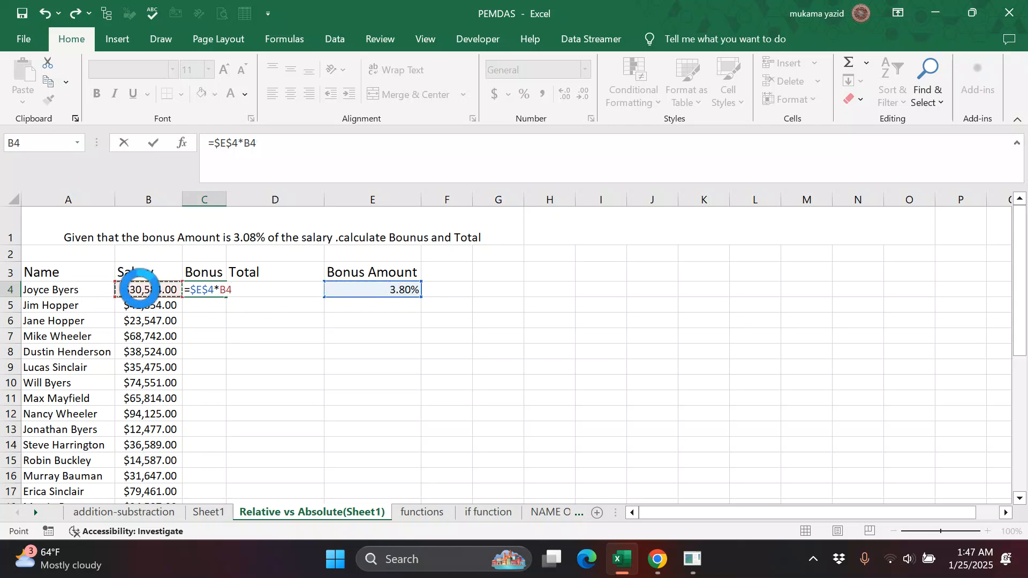
pyautogui.press('Return')
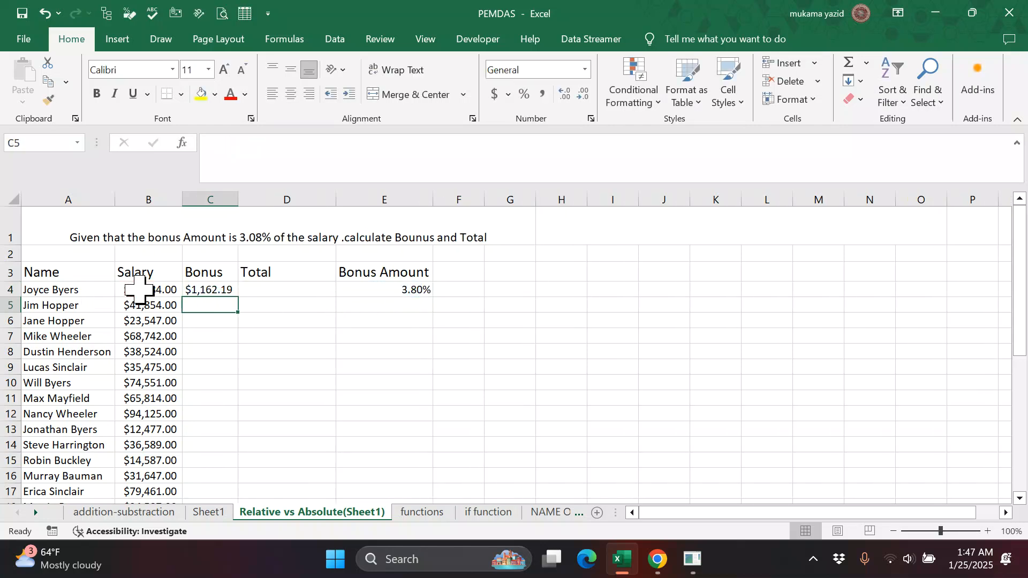
# Step: Copy the bonus formula from C4 down to C20 and check the filled column
pyautogui.click(214, 289)
pyautogui.doubleClick(239, 298)
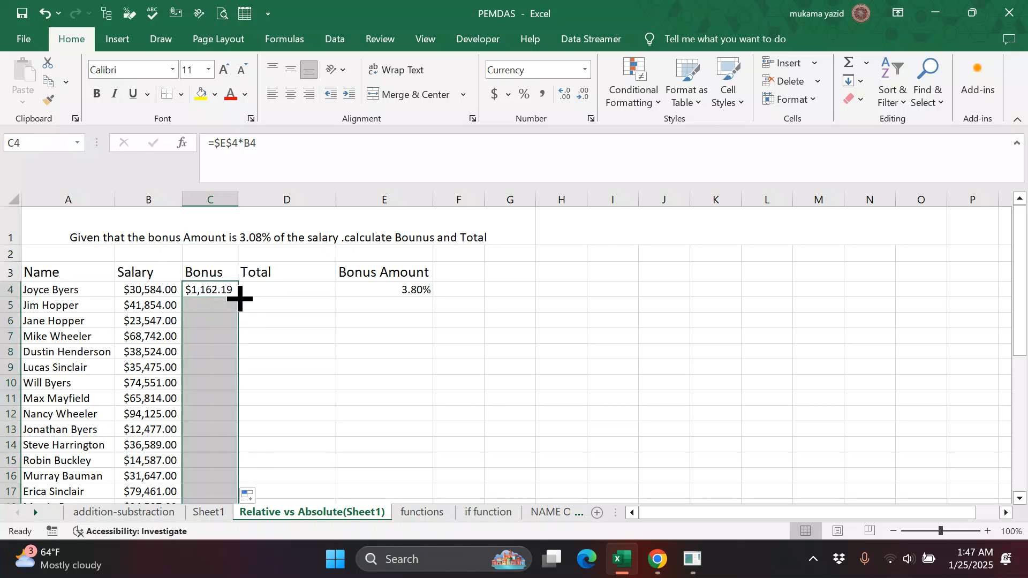
pyautogui.scroll(-3, 257, 349)
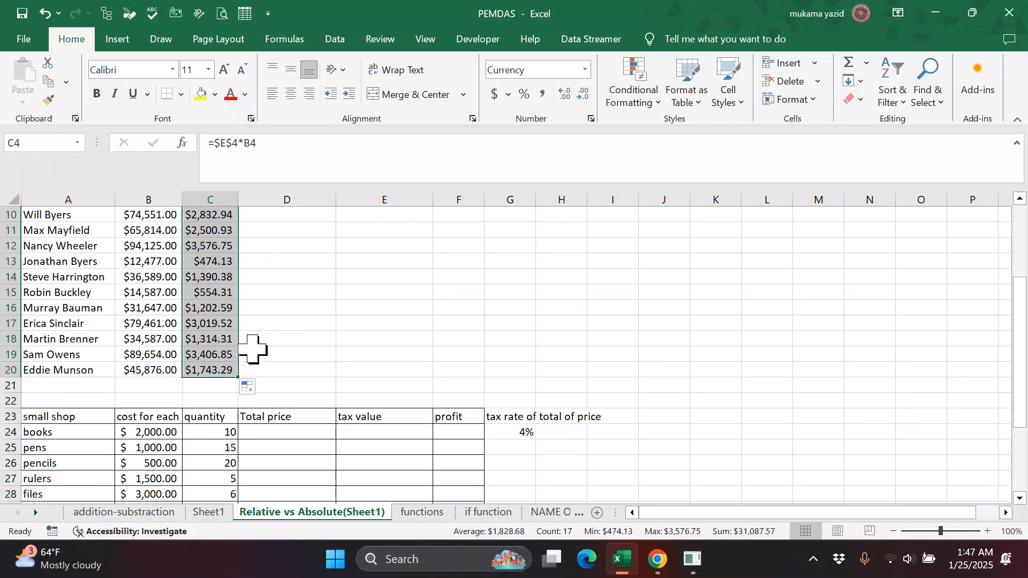
pyautogui.click(253, 349)
pyautogui.scroll(3, 267, 342)
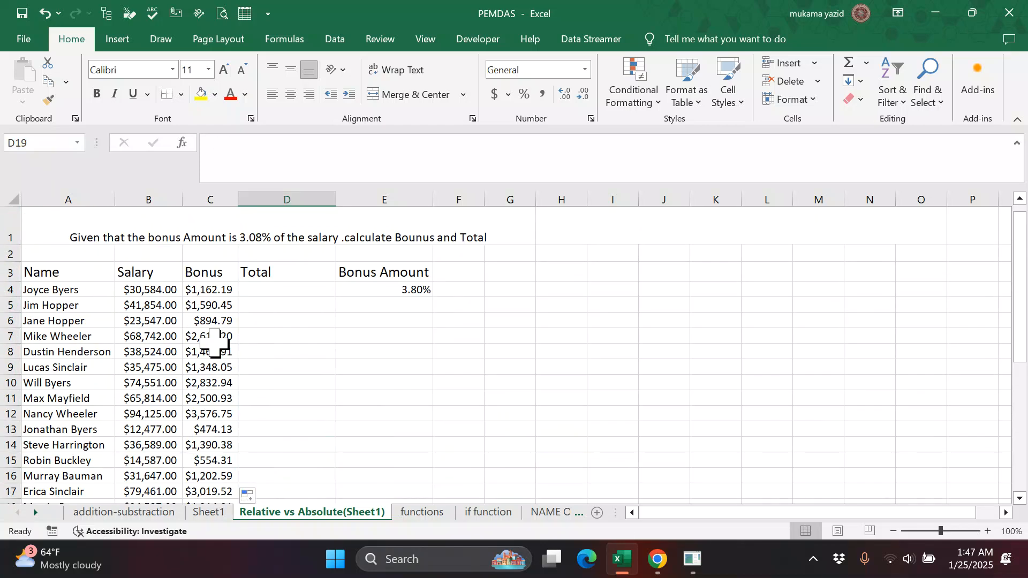
# Step: Calculate the first employee's total in D4 by adding salary and bonus with =B4+C4
pyautogui.click(276, 287)
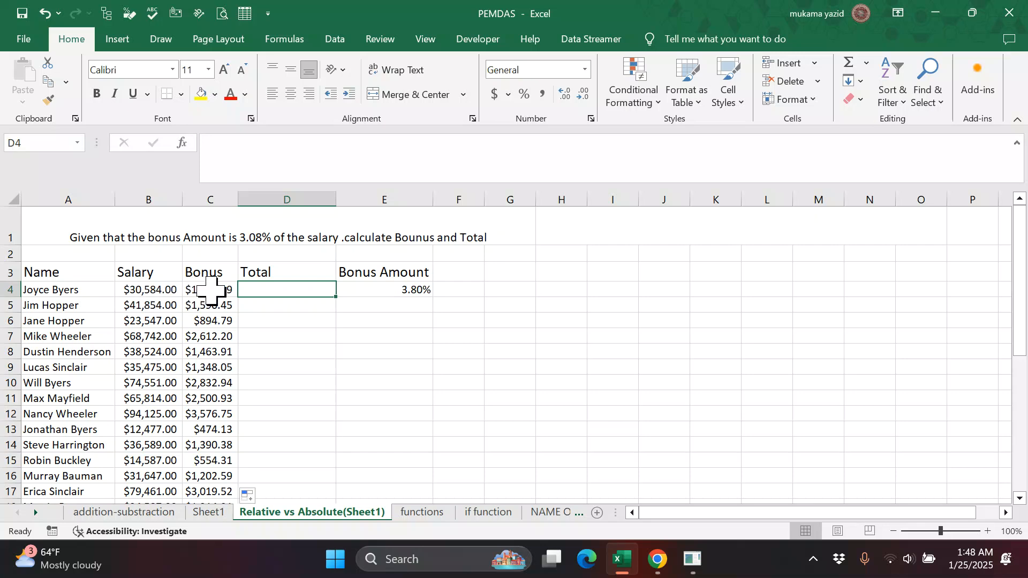
pyautogui.write('=')
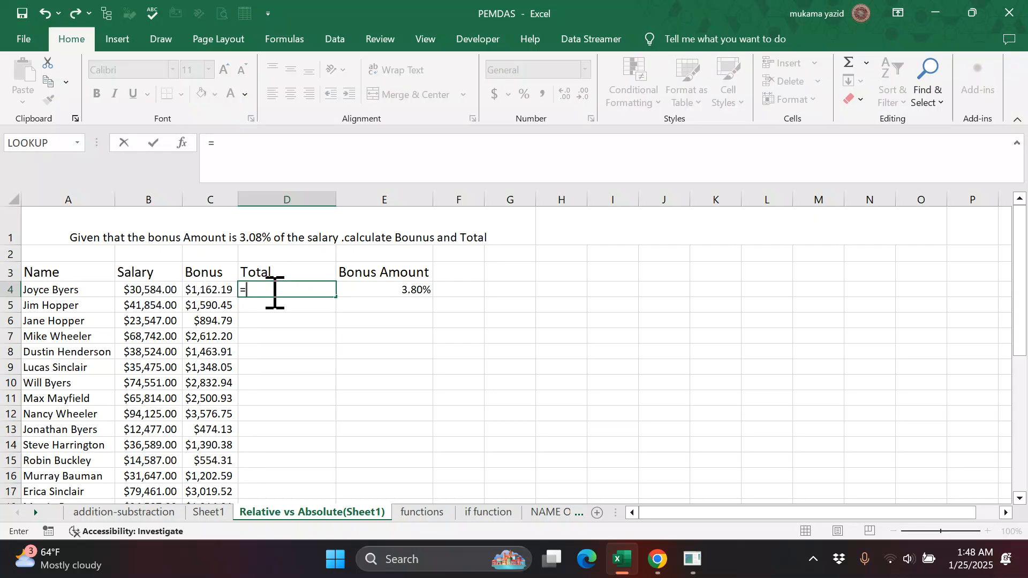
pyautogui.click(130, 291)
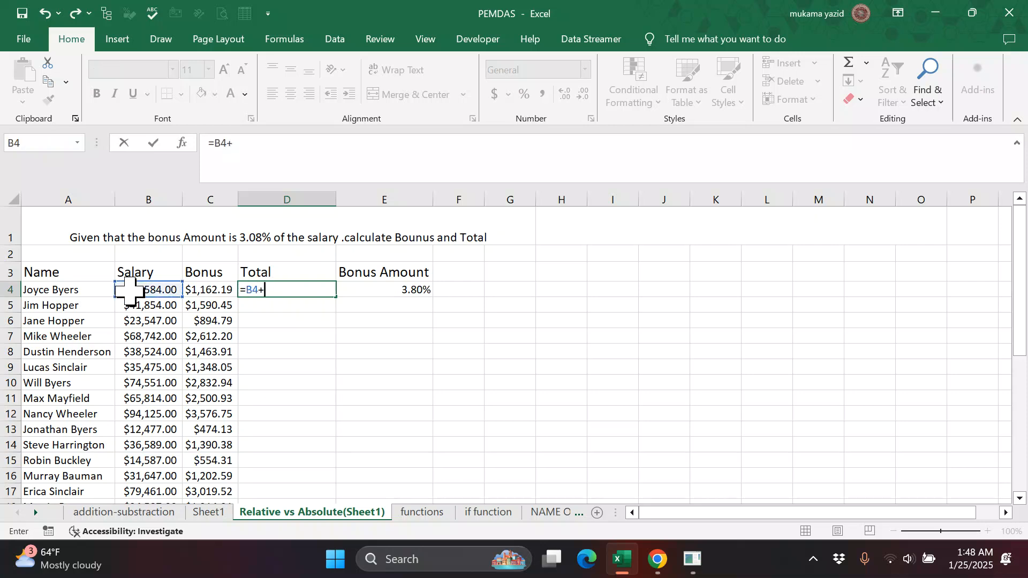
pyautogui.write('+')
pyautogui.click(202, 289)
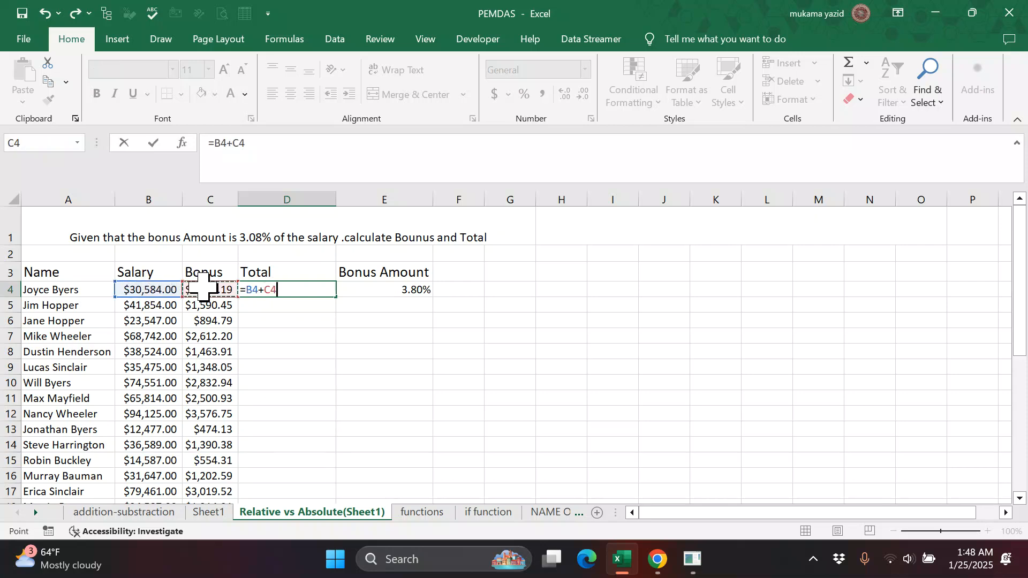
pyautogui.press('Return')
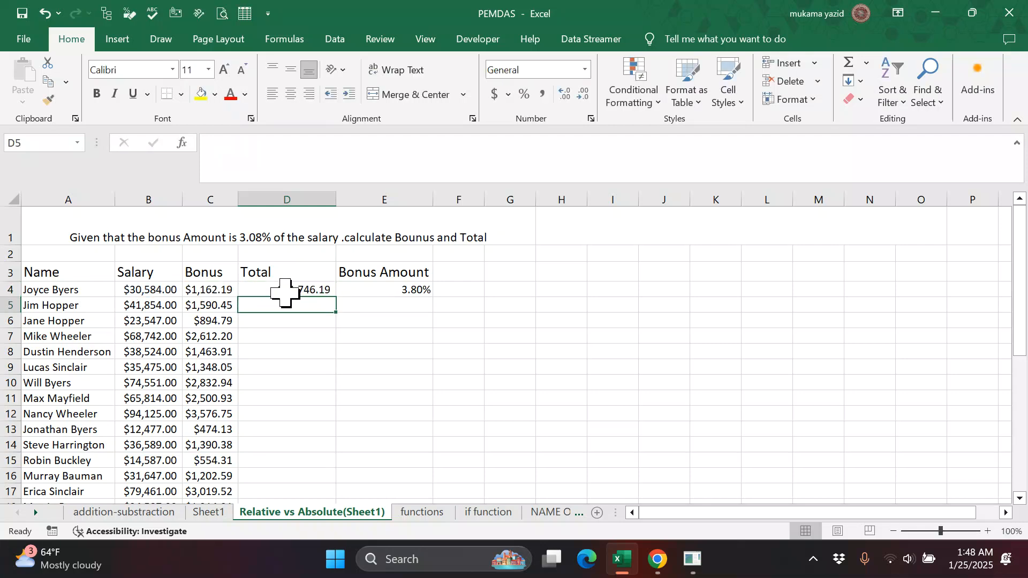
# Step: Copy the total formula from D4 down to D20 and check the filled column
pyautogui.click(317, 289)
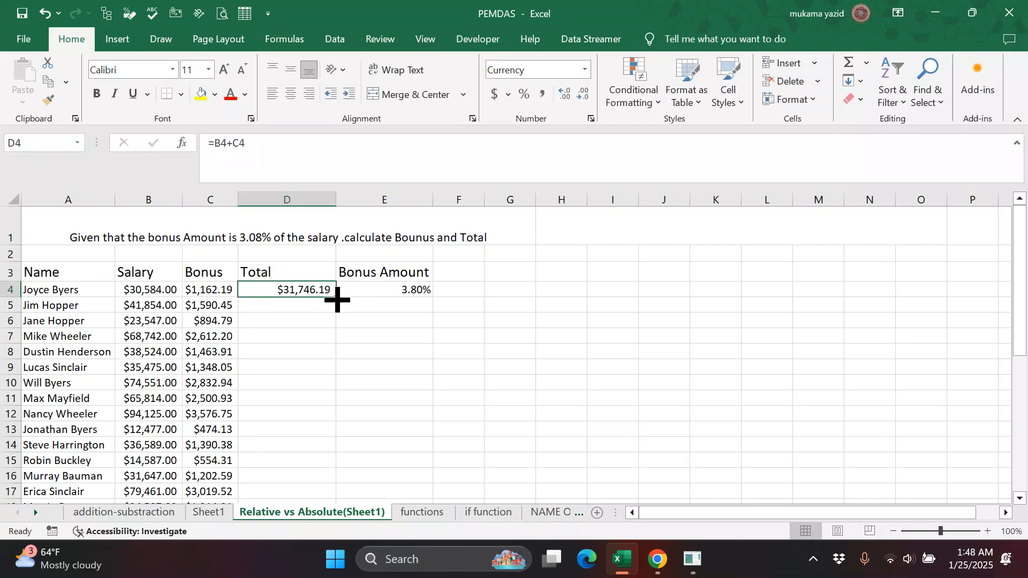
pyautogui.doubleClick(336, 295)
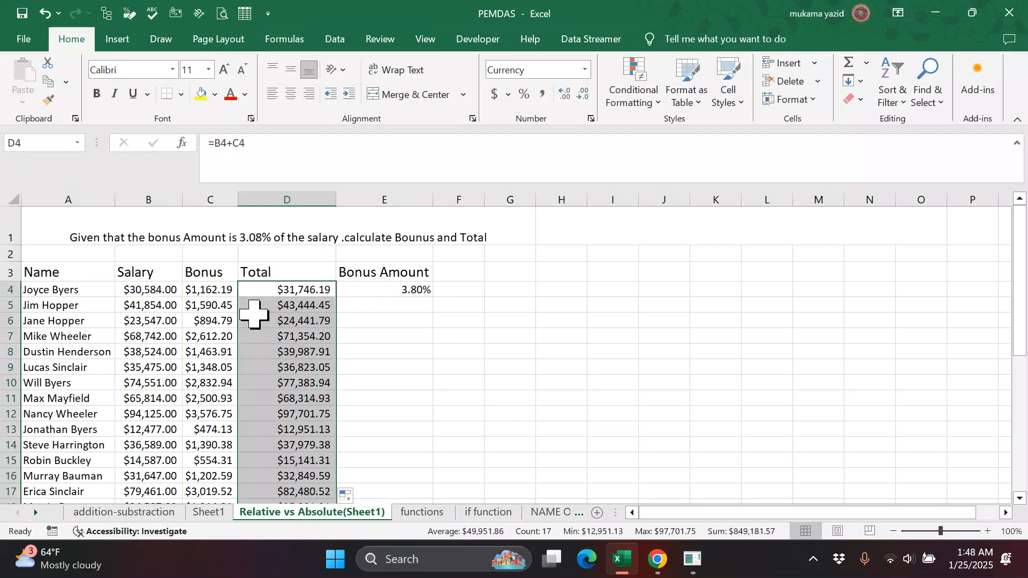
pyautogui.scroll(-3, 253, 317)
pyautogui.scroll(1, 254, 315)
pyautogui.scroll(2, 254, 315)
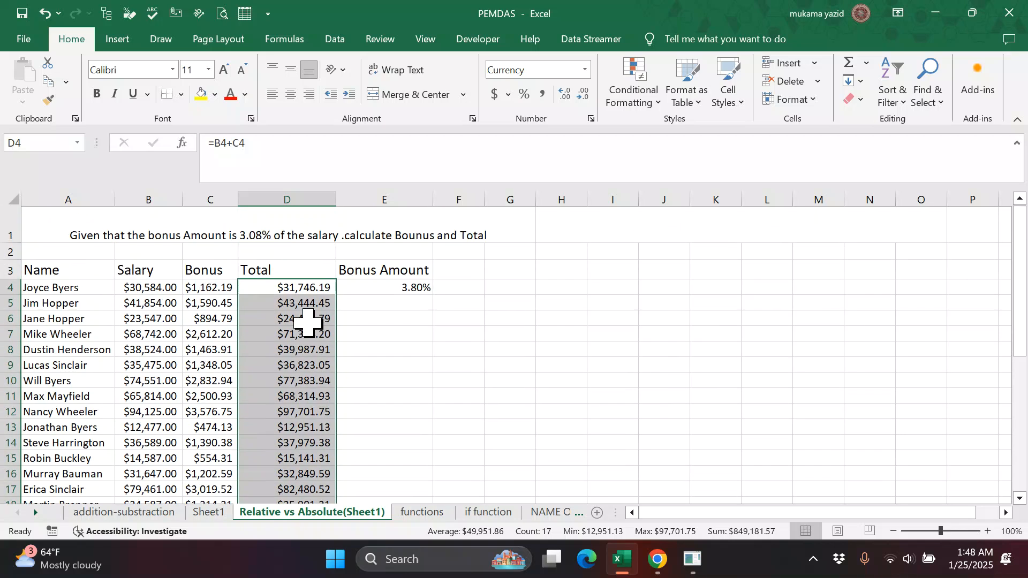
# Step: In the small shop table, calculate the total price of books in D24 with =C24*B24
pyautogui.scroll(-5, 306, 322)
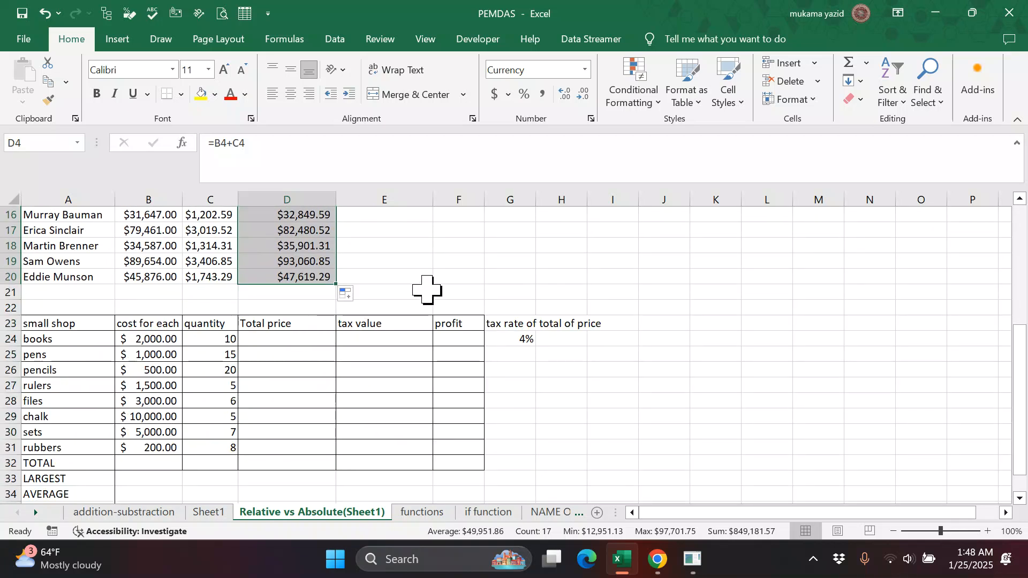
pyautogui.click(422, 292)
pyautogui.scroll(-1, 188, 346)
pyautogui.scroll(-1, 119, 342)
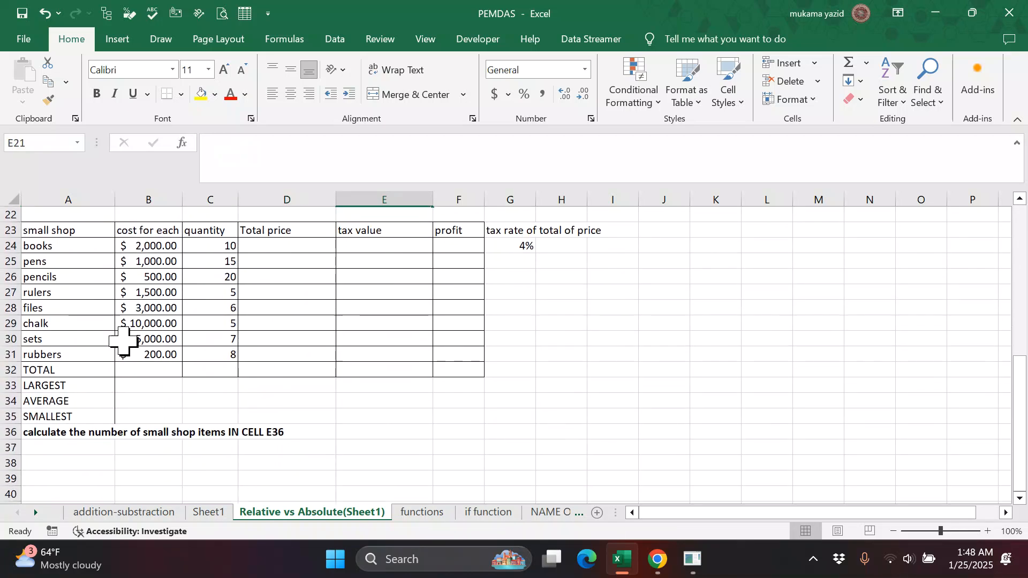
pyautogui.scroll(1, 121, 340)
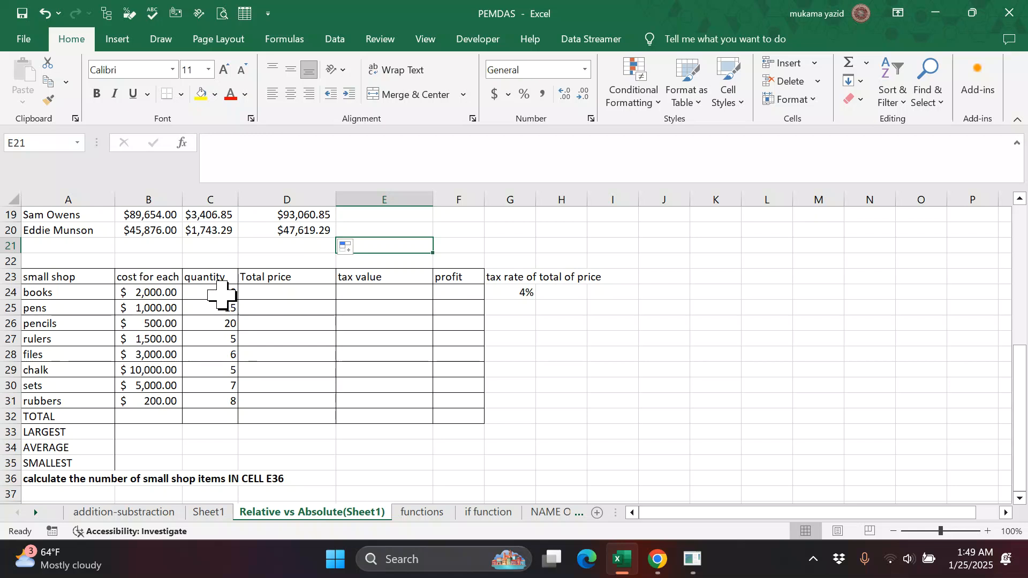
pyautogui.click(265, 293)
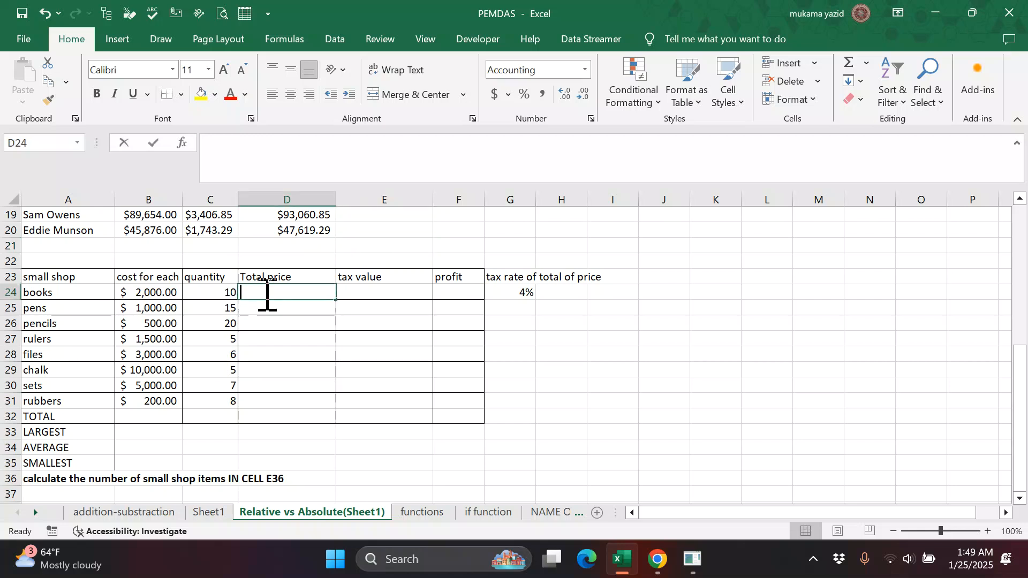
pyautogui.write('=')
pyautogui.click(210, 294)
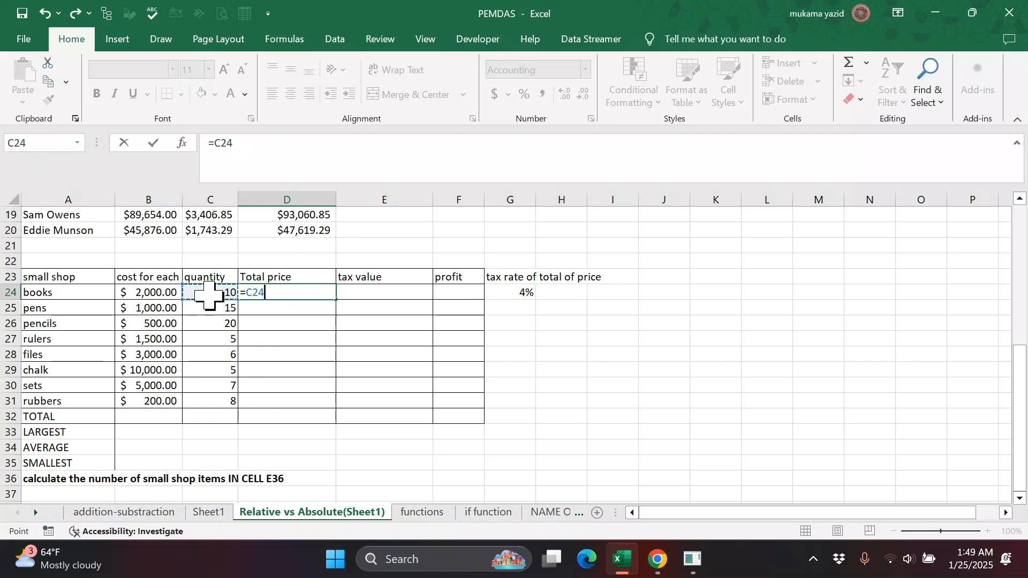
pyautogui.write('*')
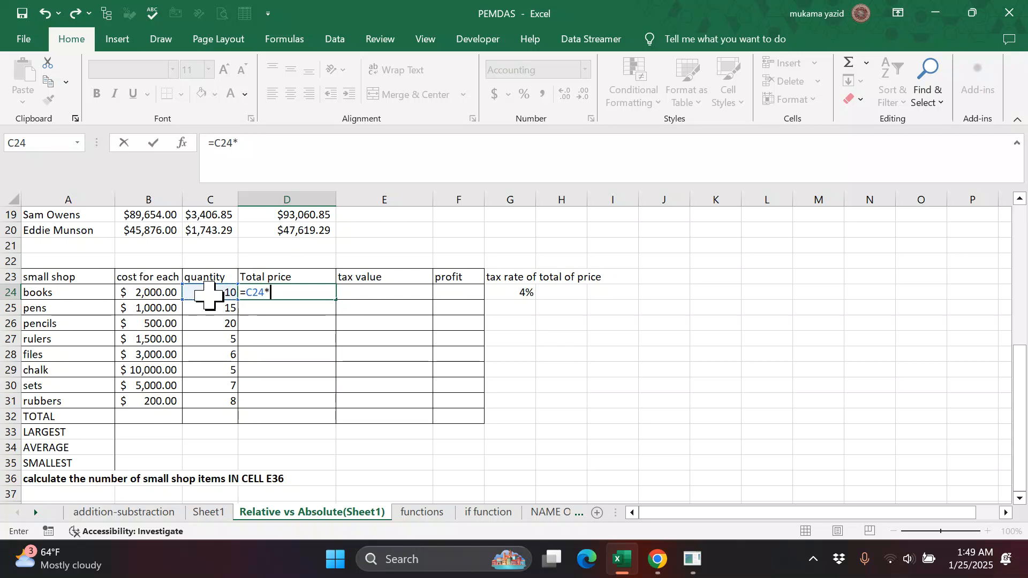
pyautogui.click(148, 295)
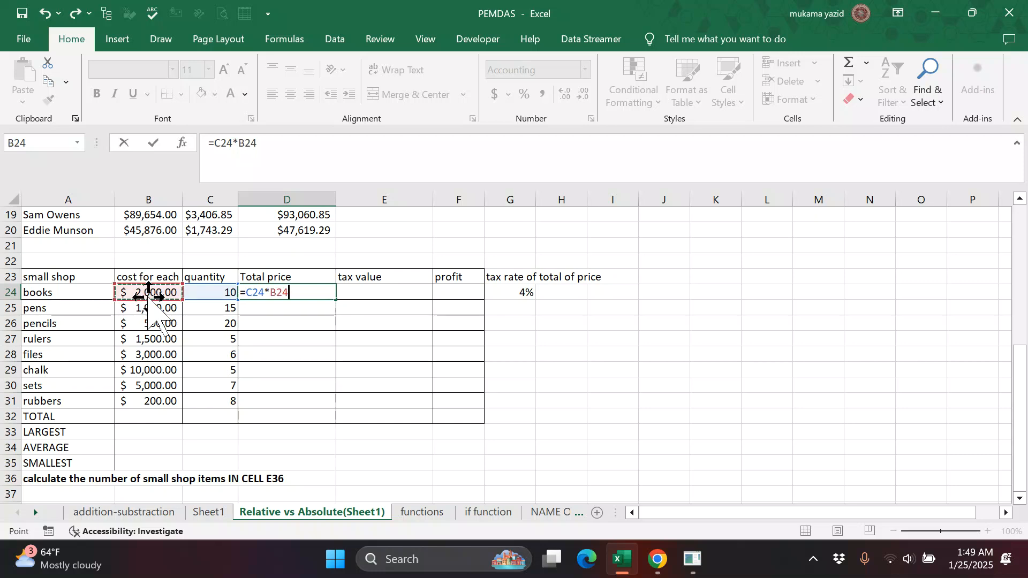
pyautogui.press('Return')
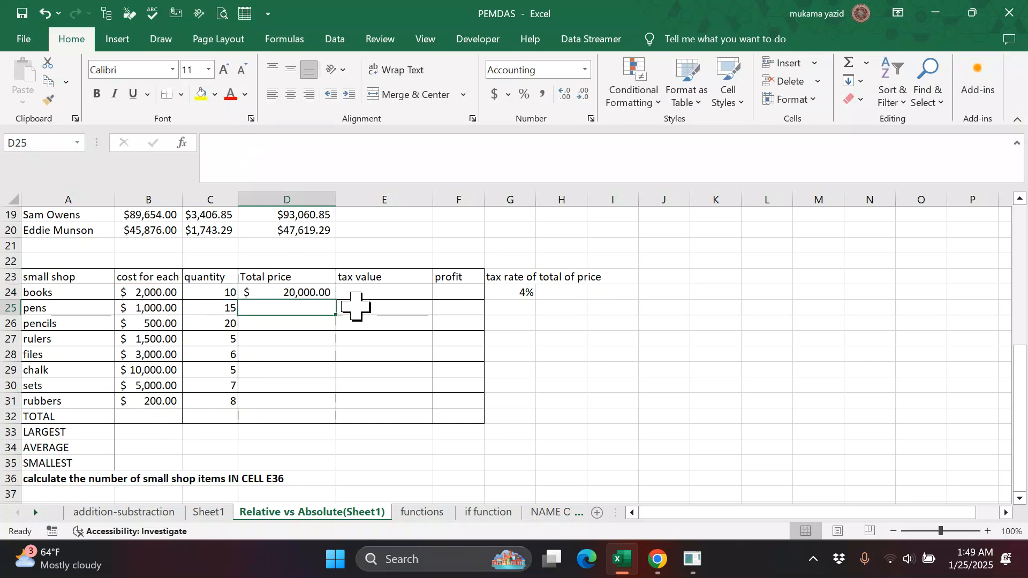
# Step: Copy the total price formula from D24 down to the rubbers row in D31
pyautogui.click(326, 293)
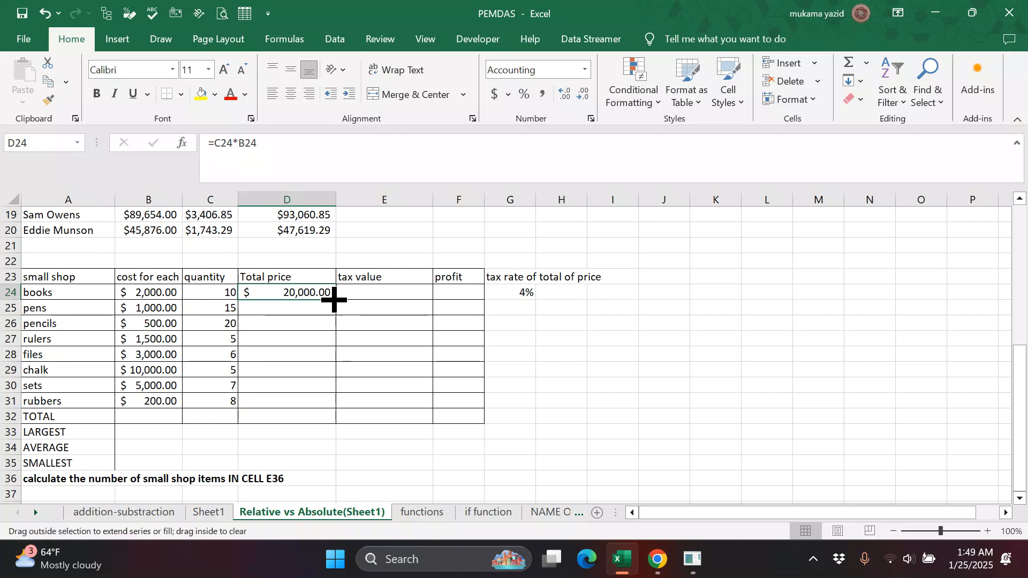
pyautogui.doubleClick(333, 298)
pyautogui.click(519, 323)
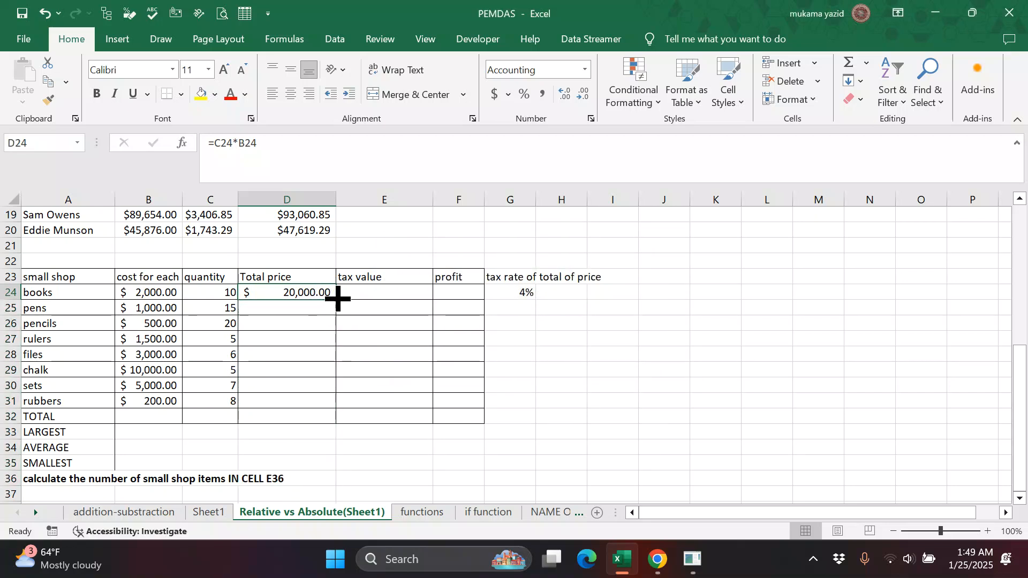
pyautogui.moveTo(335, 299); pyautogui.dragTo(332, 407)
pyautogui.click(401, 373)
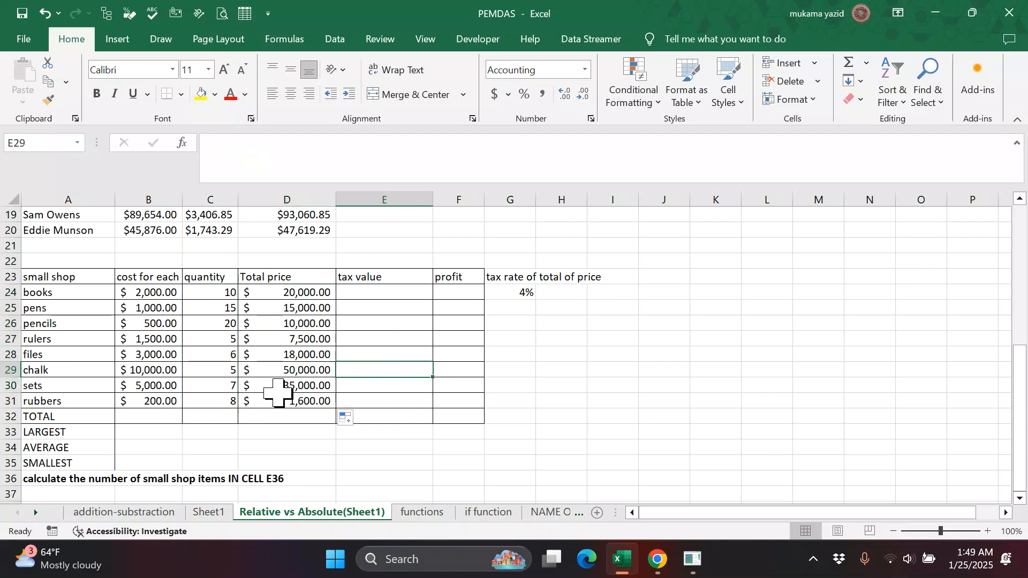
# Step: Calculate the tax value of books in E24 with =$G$24*D24, keeping the tax rate reference absolute
pyautogui.click(357, 294)
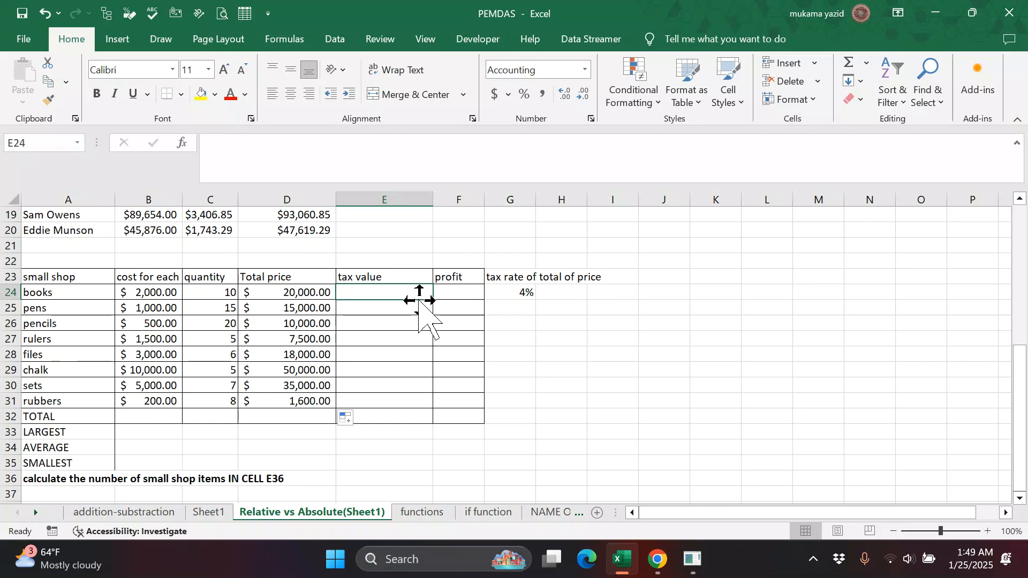
pyautogui.write('=')
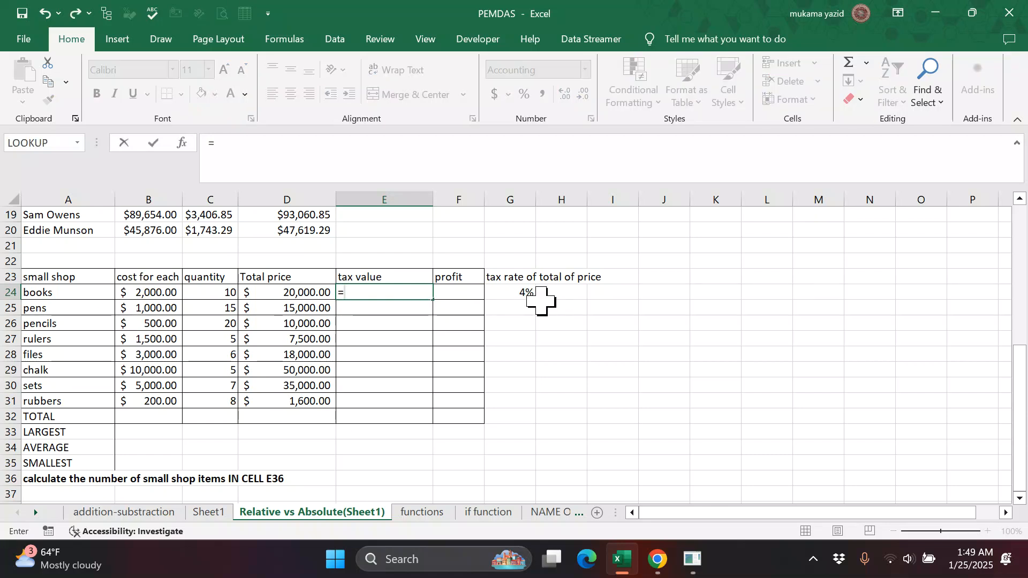
pyautogui.click(518, 296)
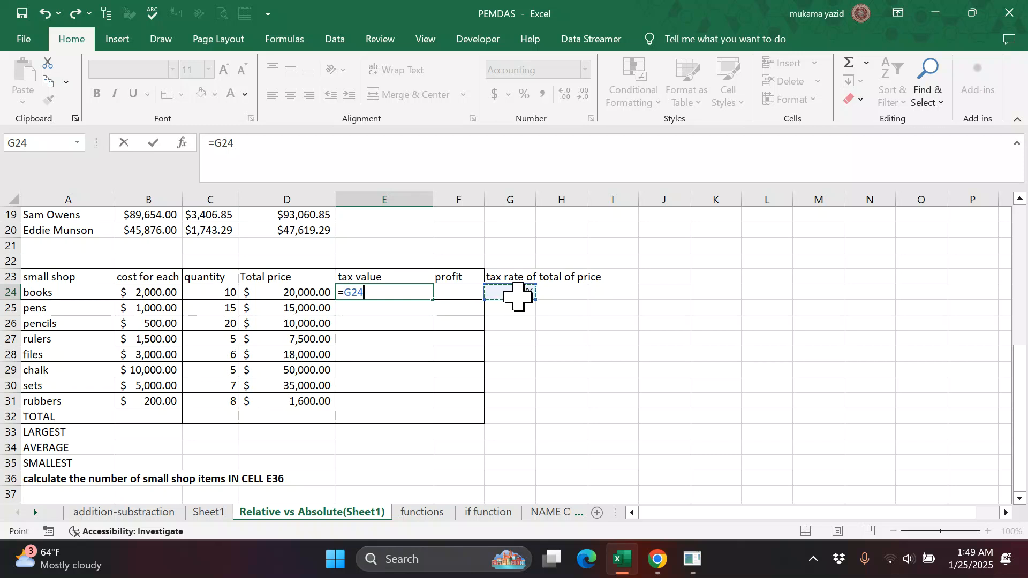
pyautogui.press('F4')
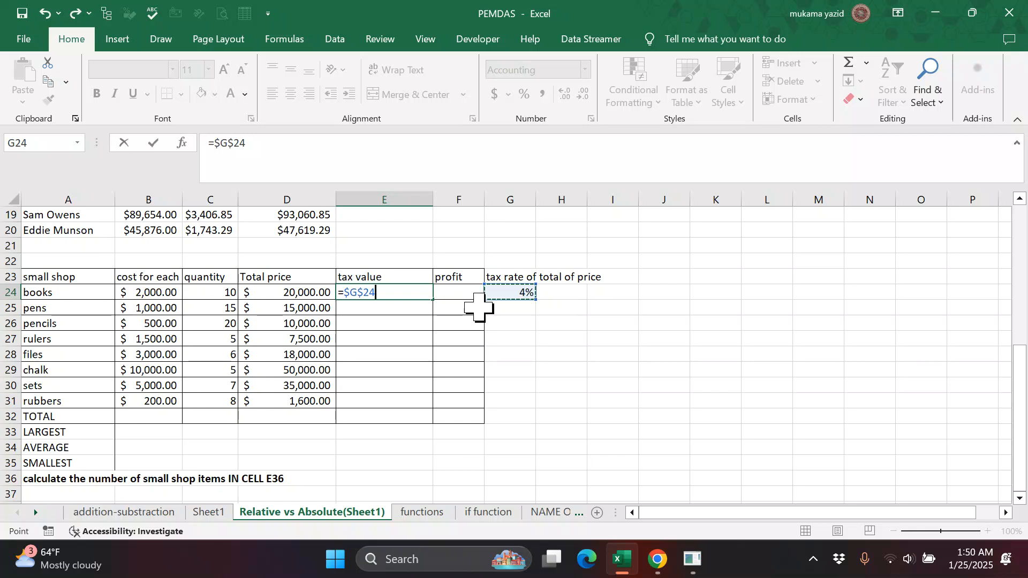
pyautogui.write('*')
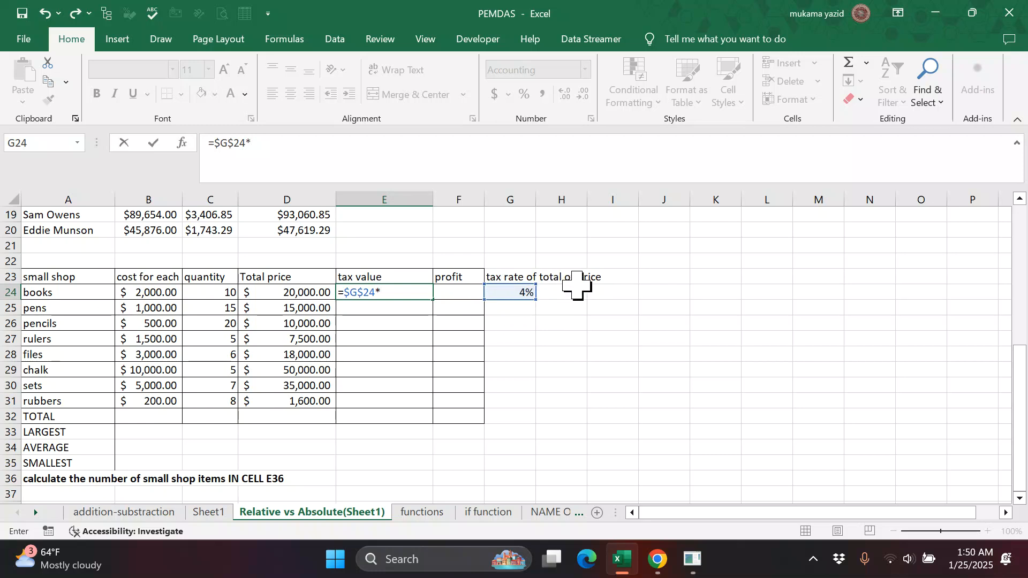
pyautogui.click(303, 296)
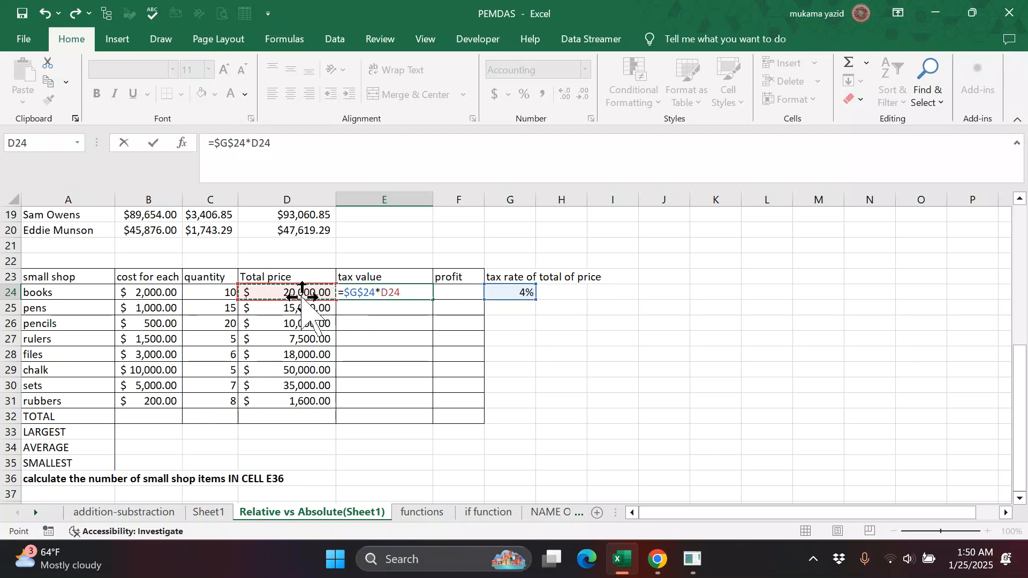
pyautogui.press('Return')
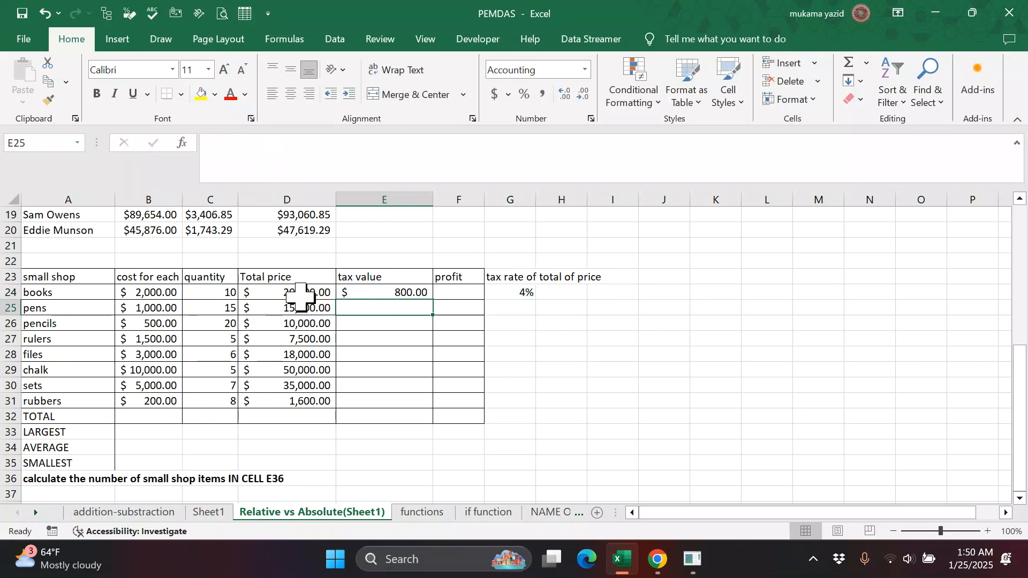
# Step: Copy the tax value formula from E24 down the column to E36
pyautogui.click(394, 294)
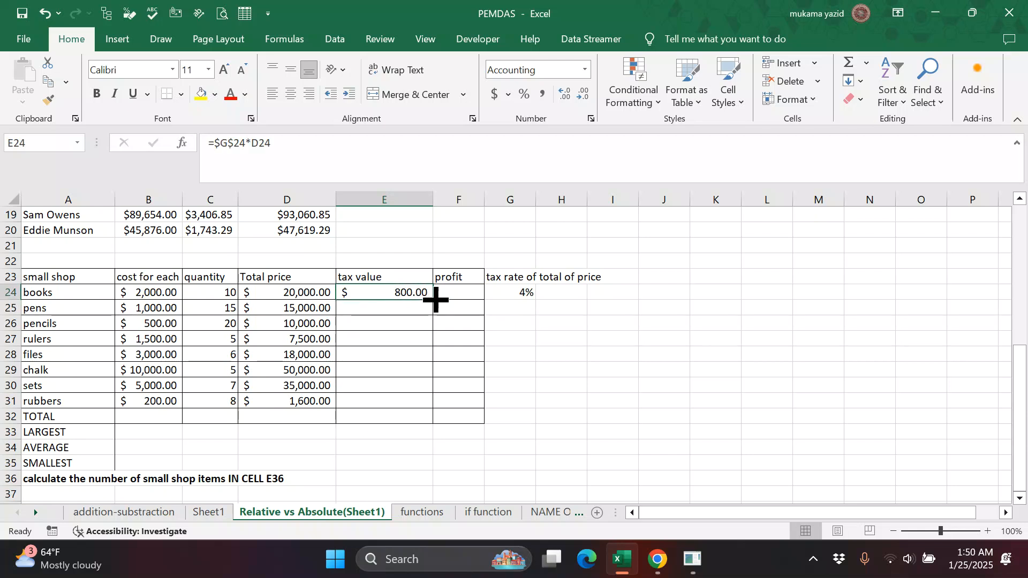
pyautogui.doubleClick(435, 300)
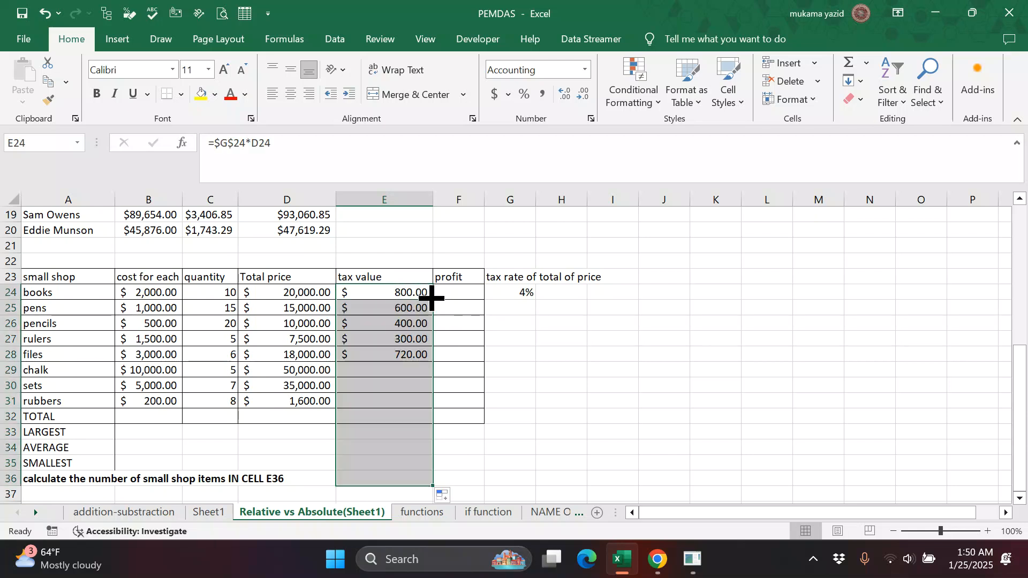
pyautogui.click(457, 417)
# Step: Clear all contents and formatting from the surplus tax value cells E33:E36
pyautogui.scroll(-3, 436, 416)
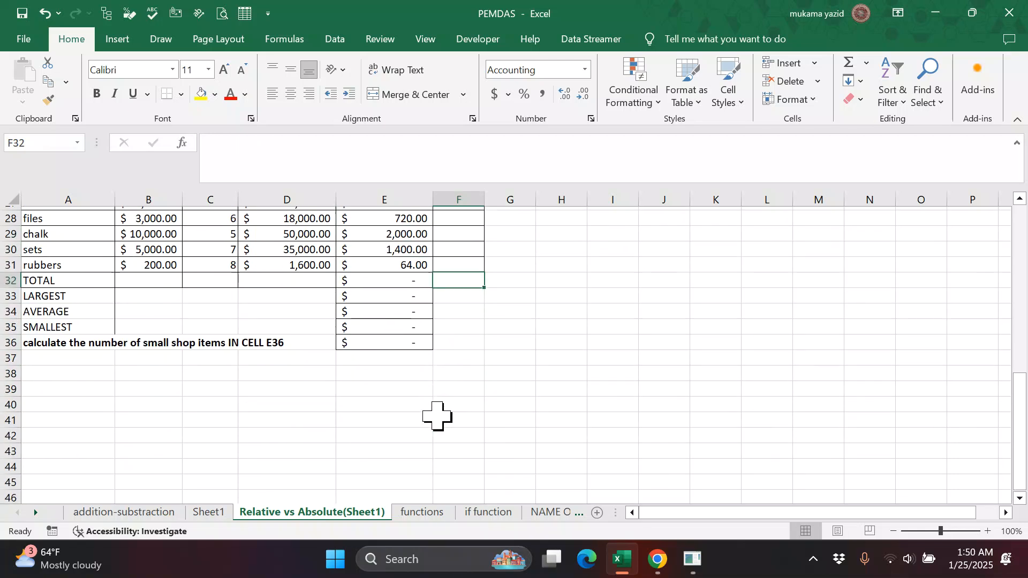
pyautogui.scroll(1, 417, 401)
pyautogui.moveTo(391, 335); pyautogui.dragTo(397, 389)
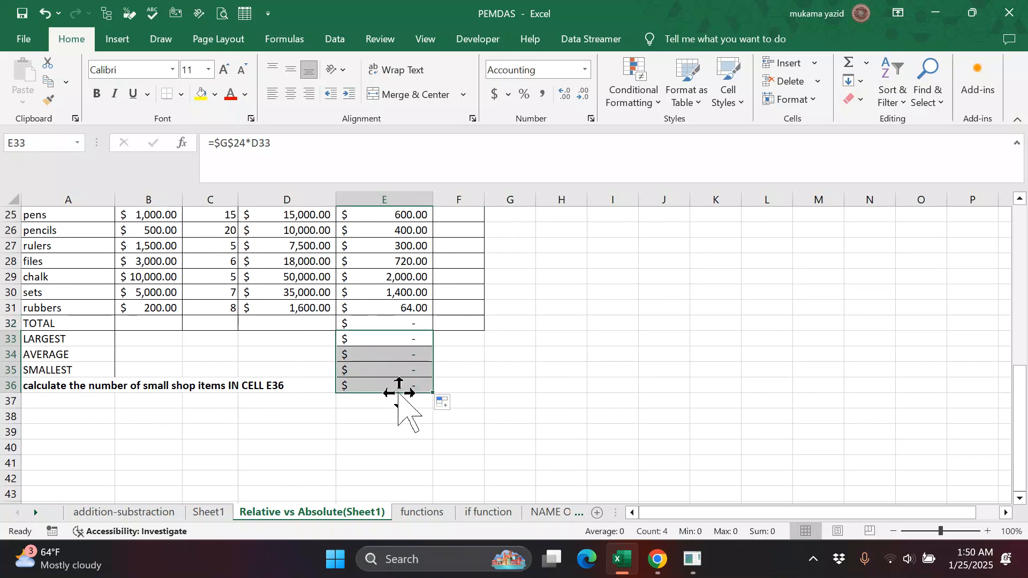
pyautogui.click(857, 100)
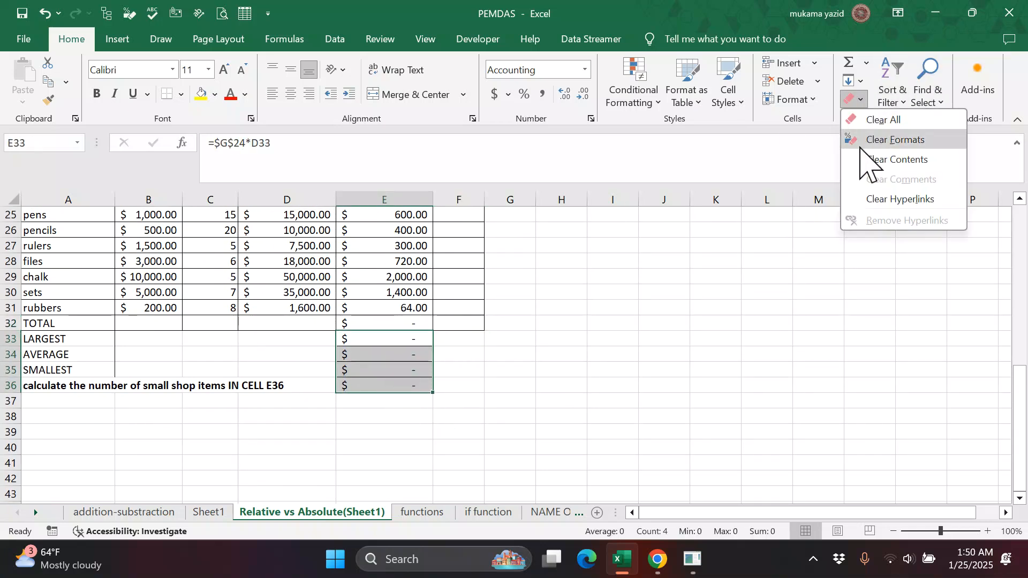
pyautogui.click(881, 120)
pyautogui.click(654, 350)
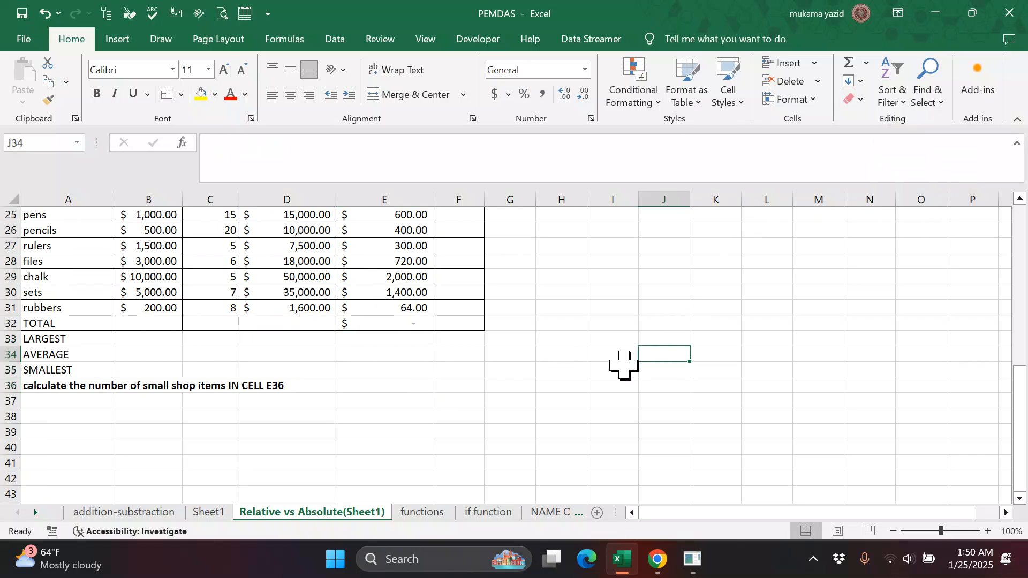
# Step: Clear everything from the tax value cell E32 in the TOTAL row
pyautogui.scroll(1, 422, 321)
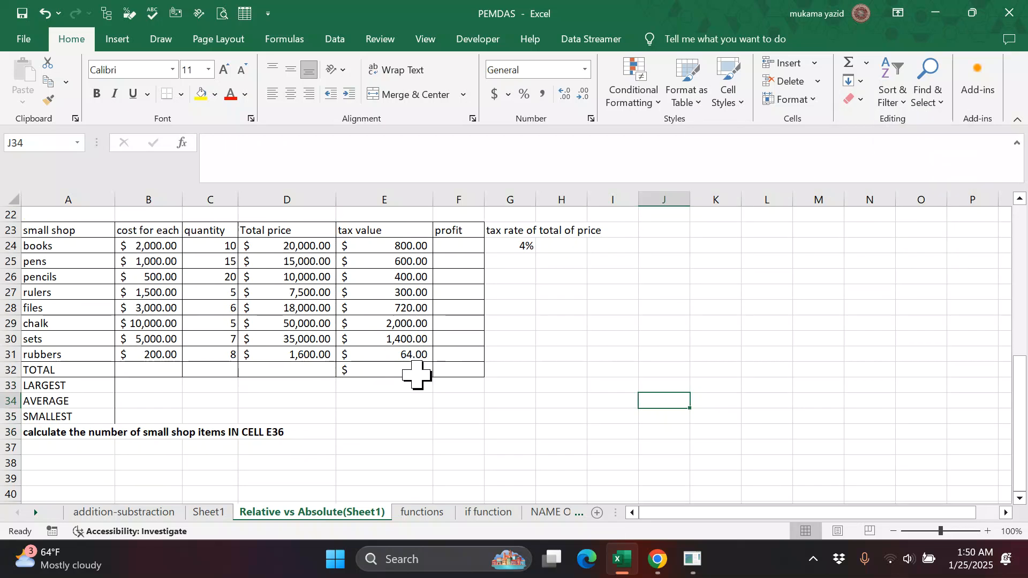
pyautogui.click(367, 373)
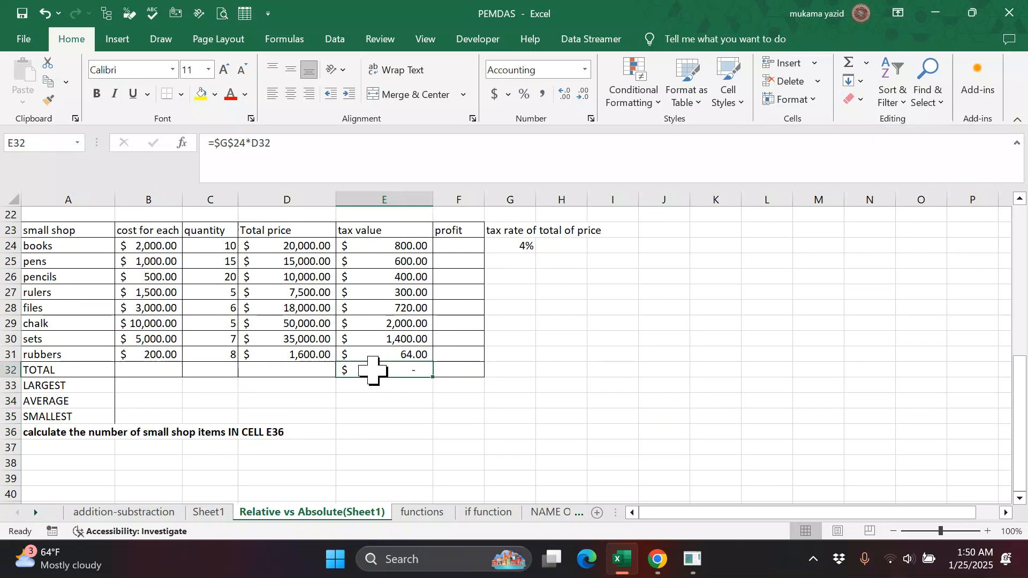
pyautogui.click(855, 100)
pyautogui.click(862, 123)
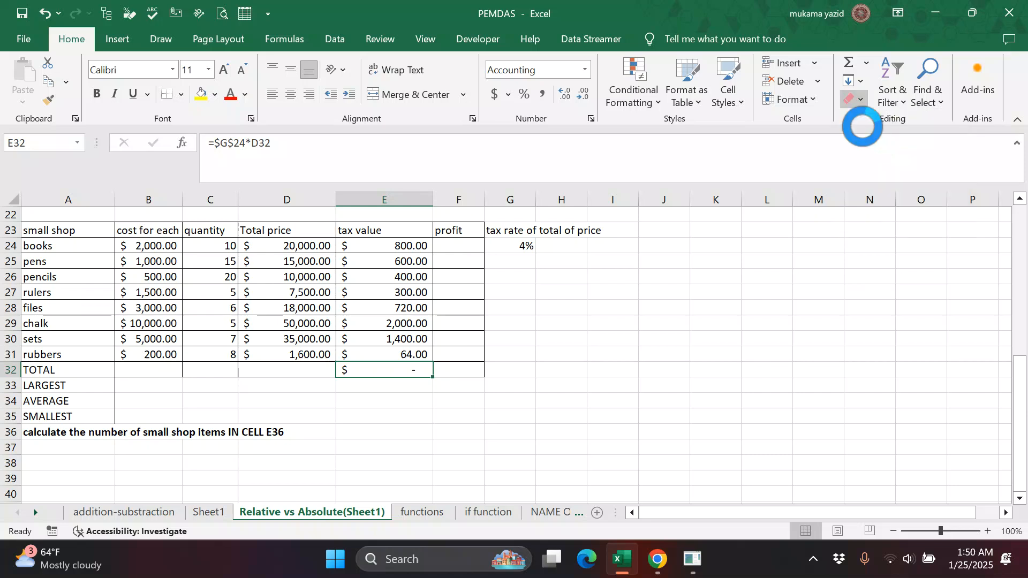
pyautogui.click(562, 402)
pyautogui.scroll(1, 420, 381)
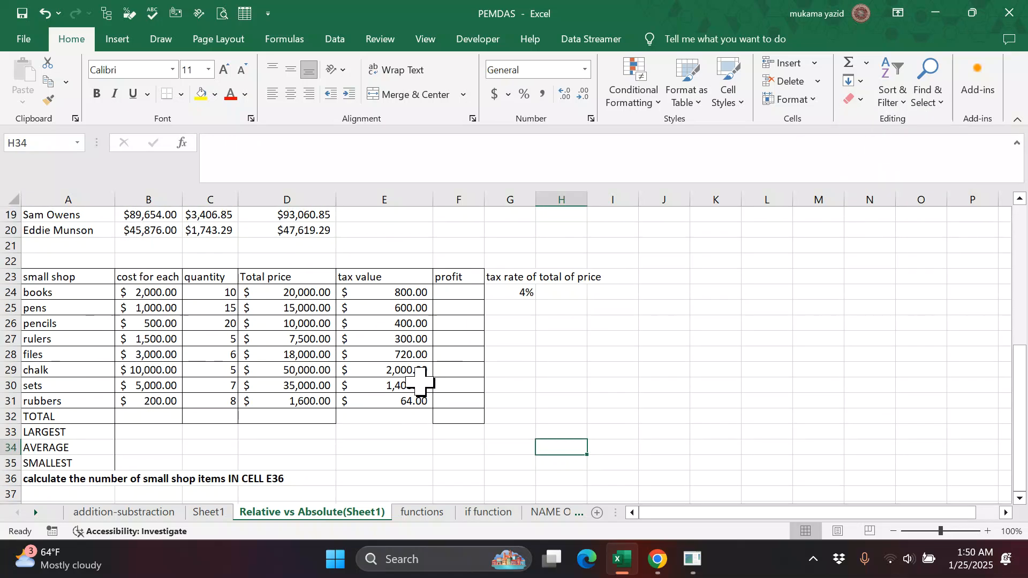
pyautogui.scroll(-1, 417, 380)
pyautogui.scroll(1, 423, 364)
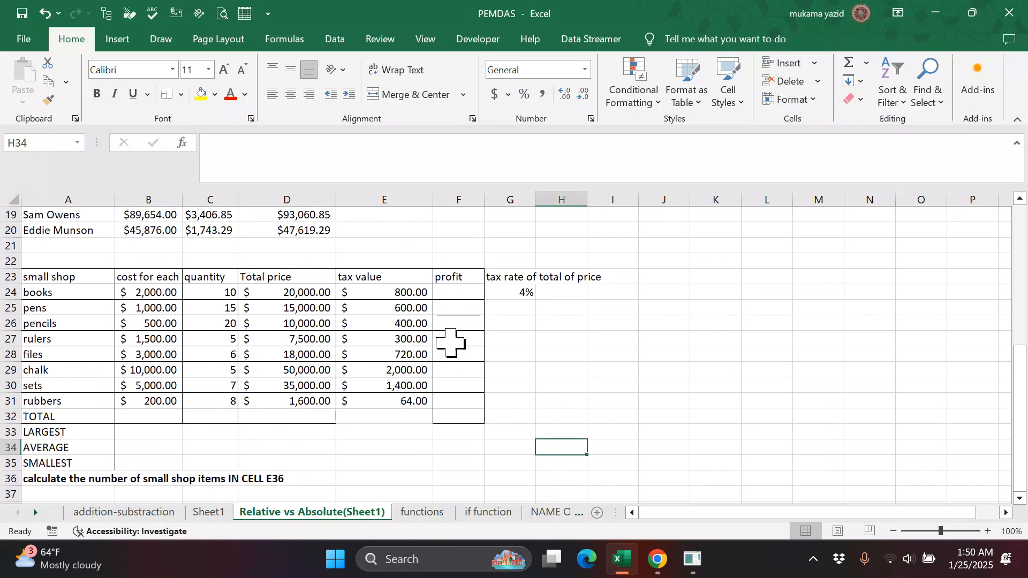
# Step: Calculate the profit of books in F24 by subtracting the tax value from the total price with =D24-E24
pyautogui.click(471, 298)
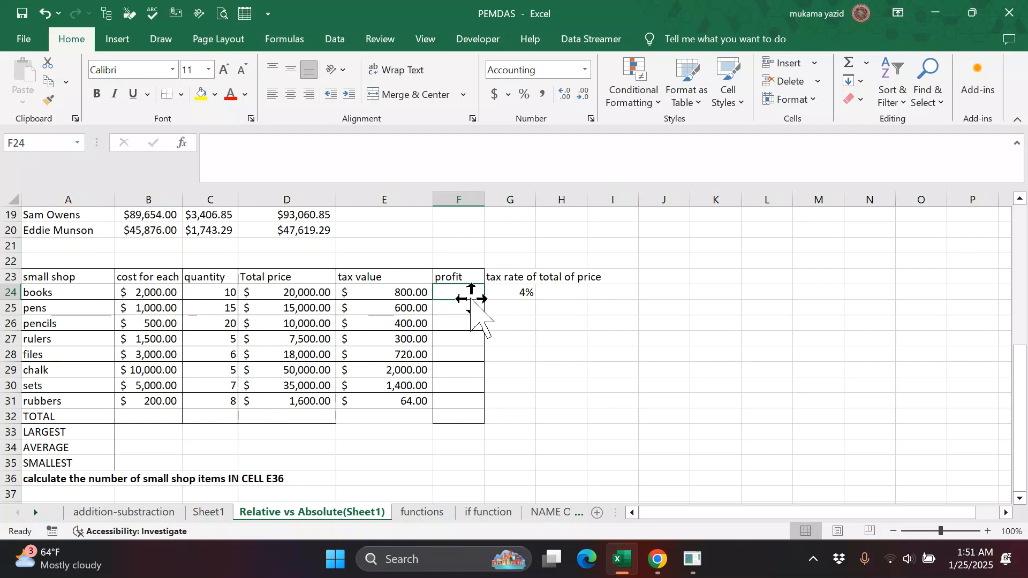
pyautogui.write('=')
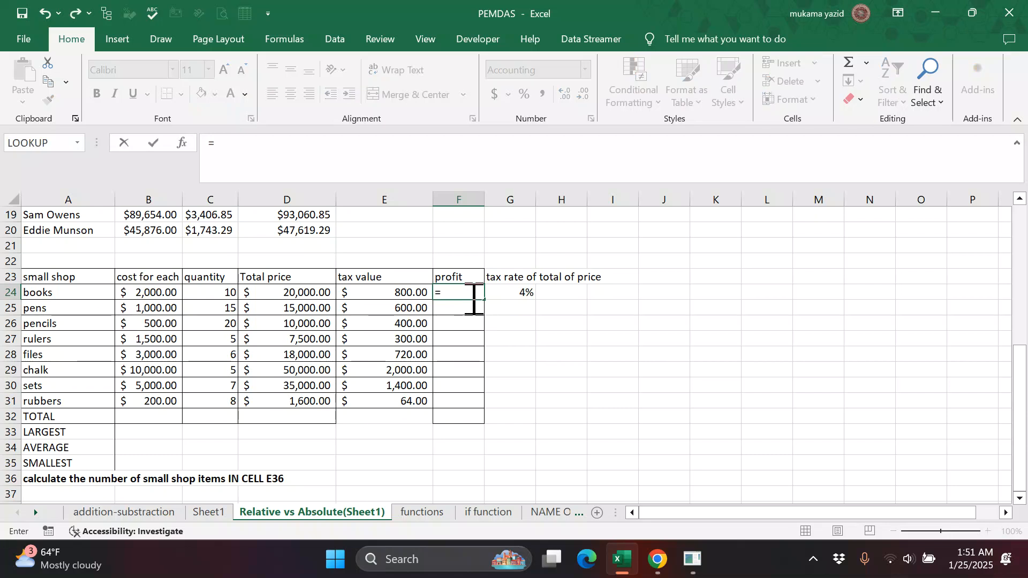
pyautogui.click(300, 295)
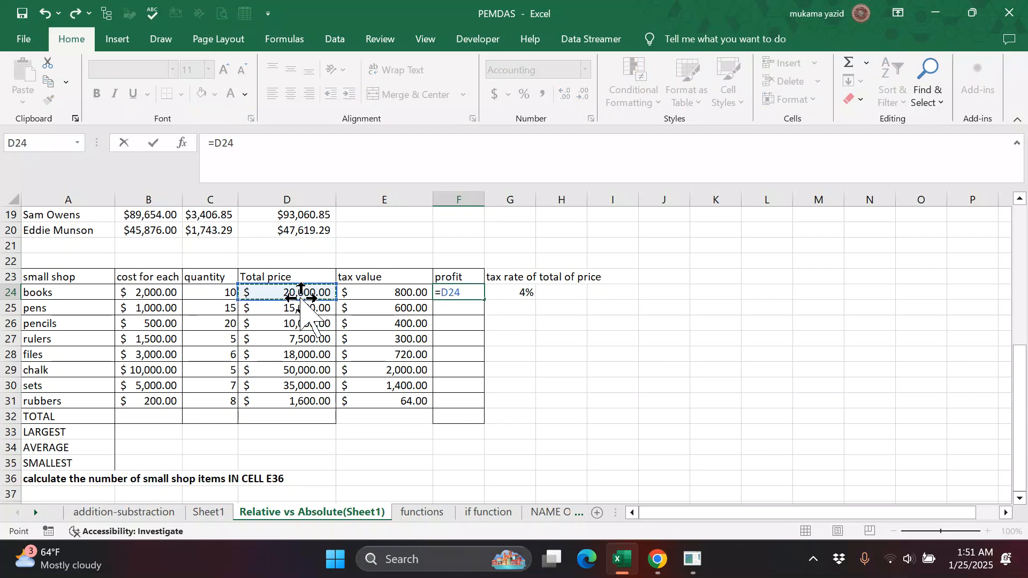
pyautogui.write('-')
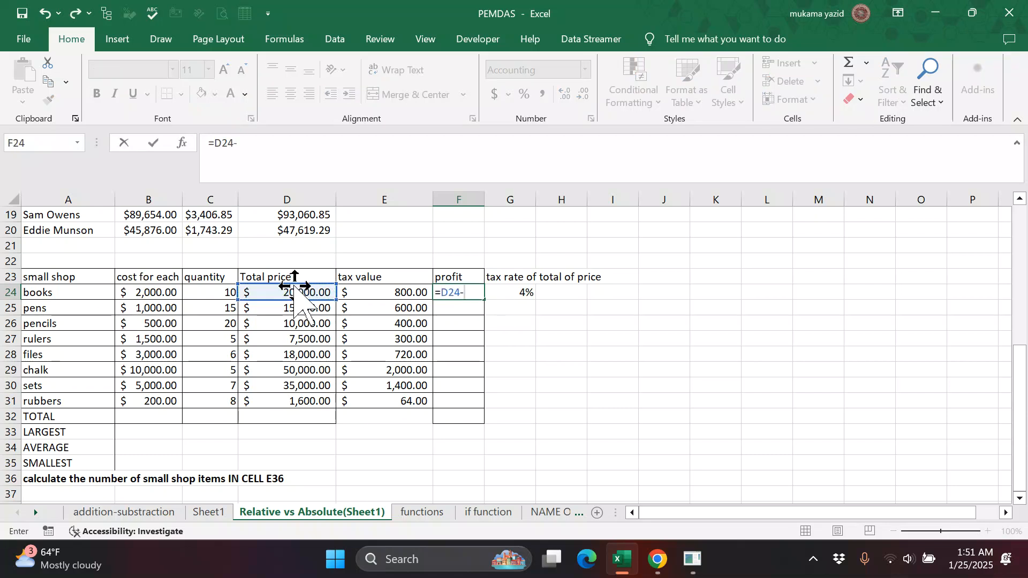
pyautogui.click(385, 291)
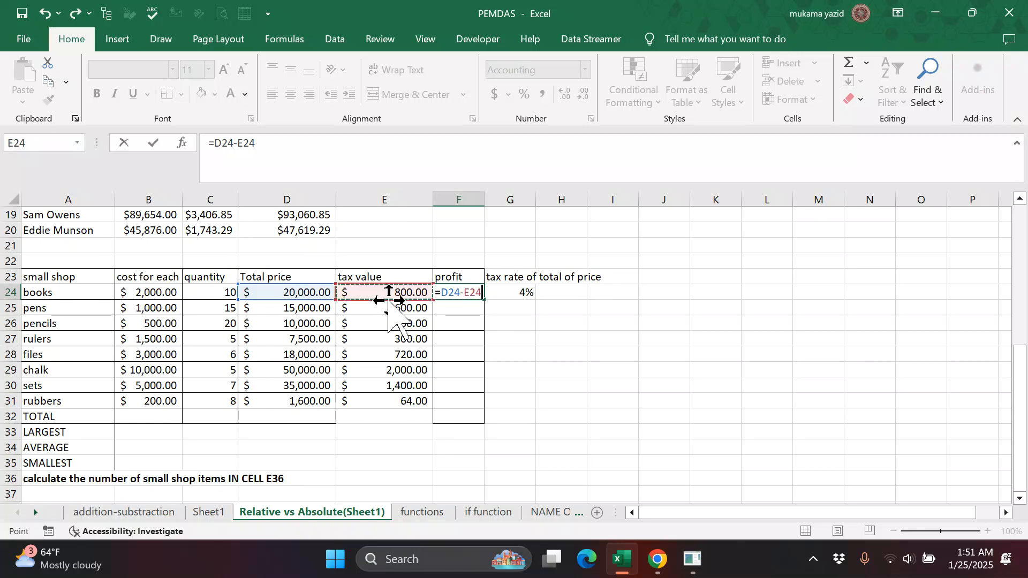
pyautogui.press('Return')
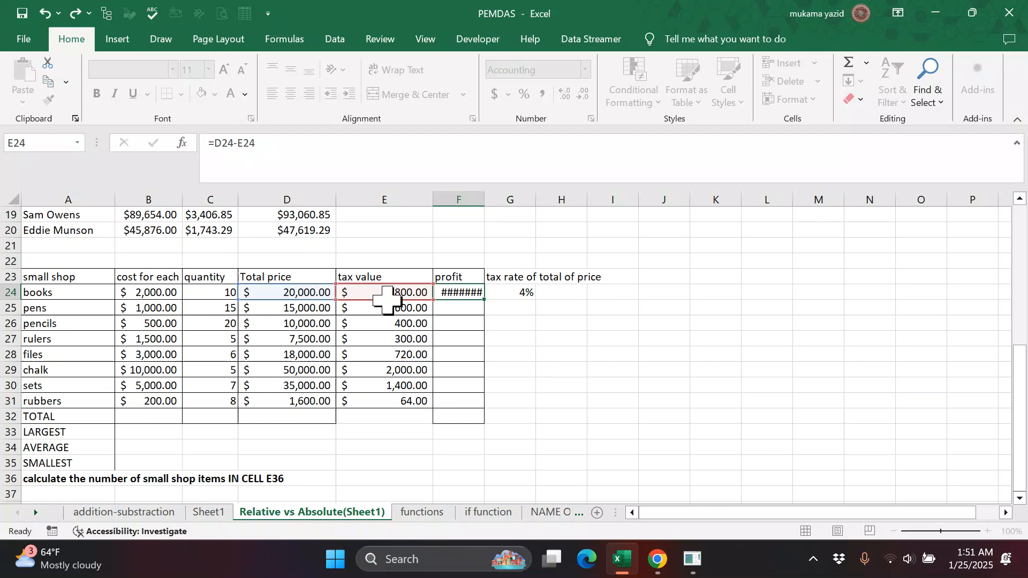
# Step: Copy the profit formula from F24 down the column and clear everything from the surplus cells F32:F37
pyautogui.click(471, 292)
pyautogui.doubleClick(497, 299)
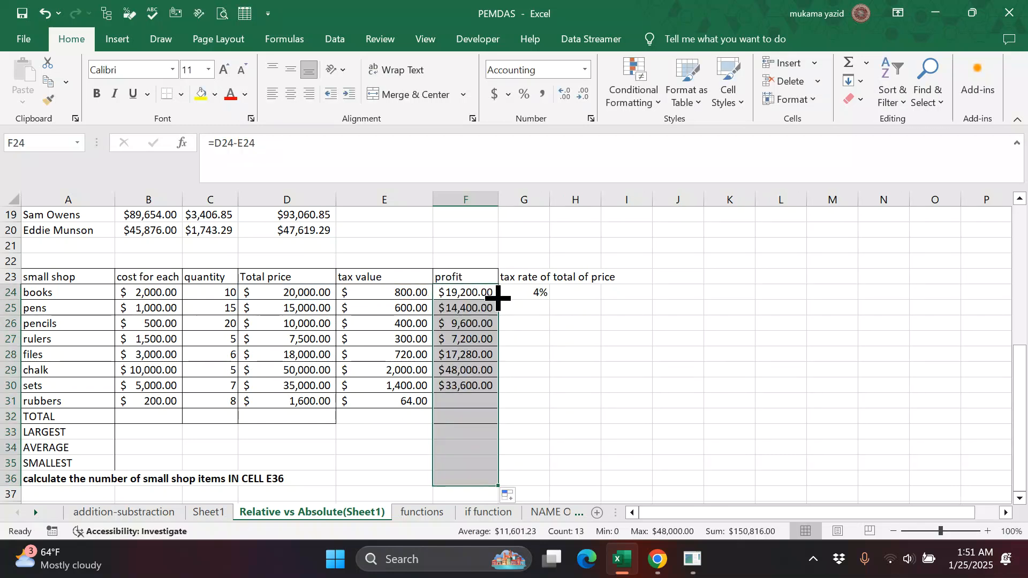
pyautogui.moveTo(451, 417); pyautogui.dragTo(456, 489)
pyautogui.click(854, 99)
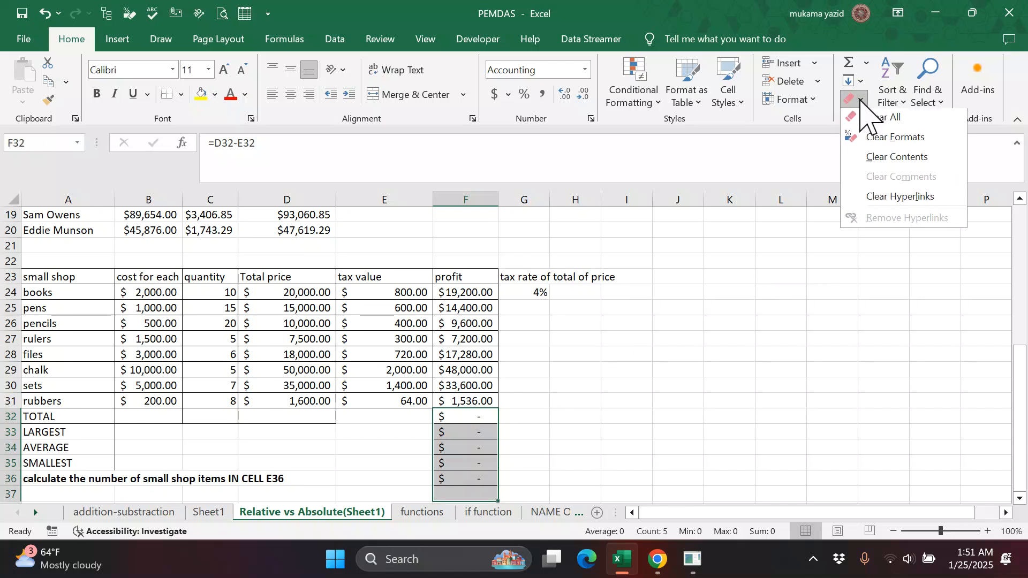
pyautogui.click(880, 120)
pyautogui.click(638, 384)
# Step: Calculate the total cost for each in the TOTAL row cell B32 with =SUM(B24:B31)
pyautogui.scroll(-3, 454, 443)
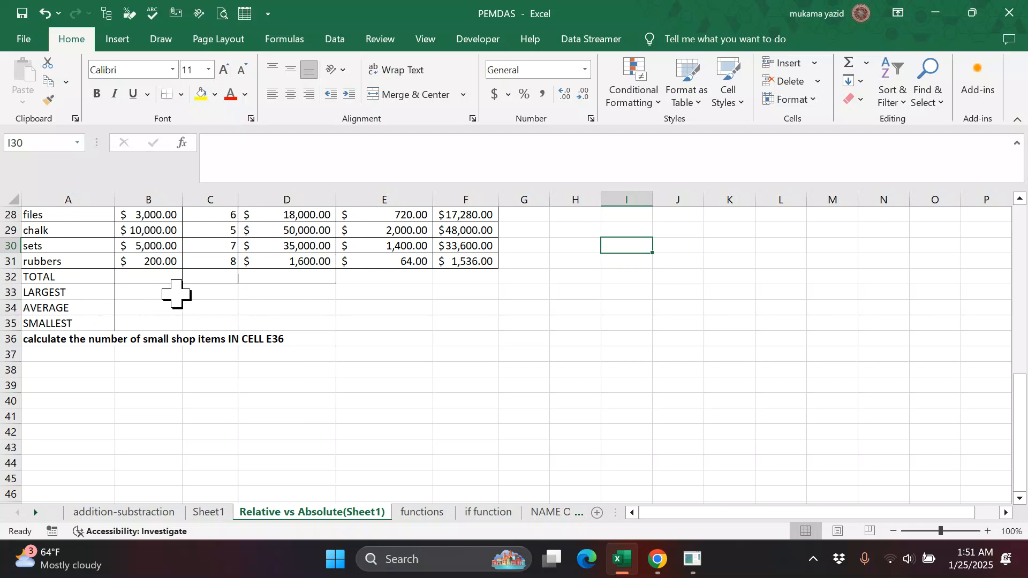
pyautogui.scroll(1, 158, 323)
pyautogui.click(152, 325)
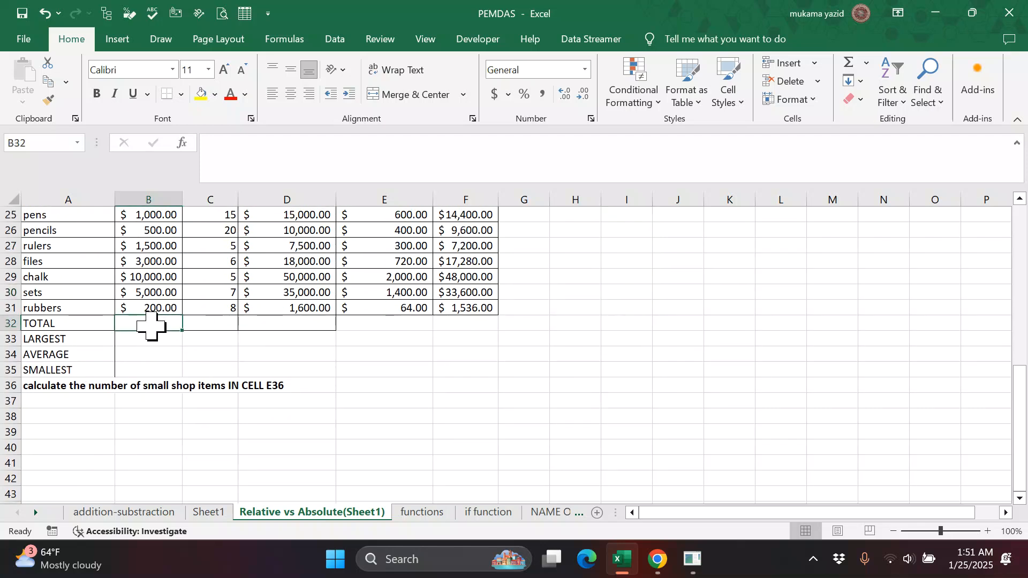
pyautogui.write('=')
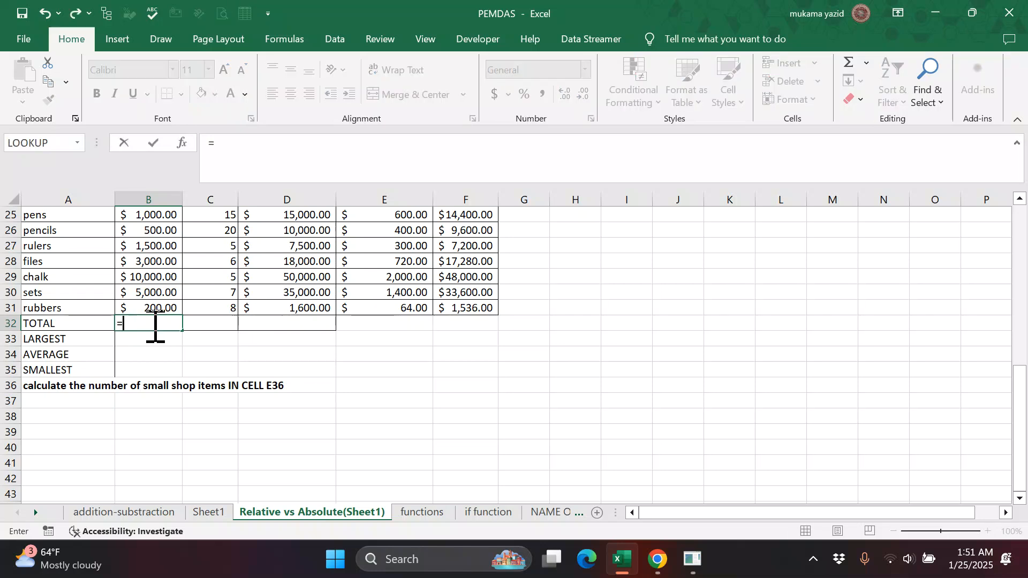
pyautogui.write('su')
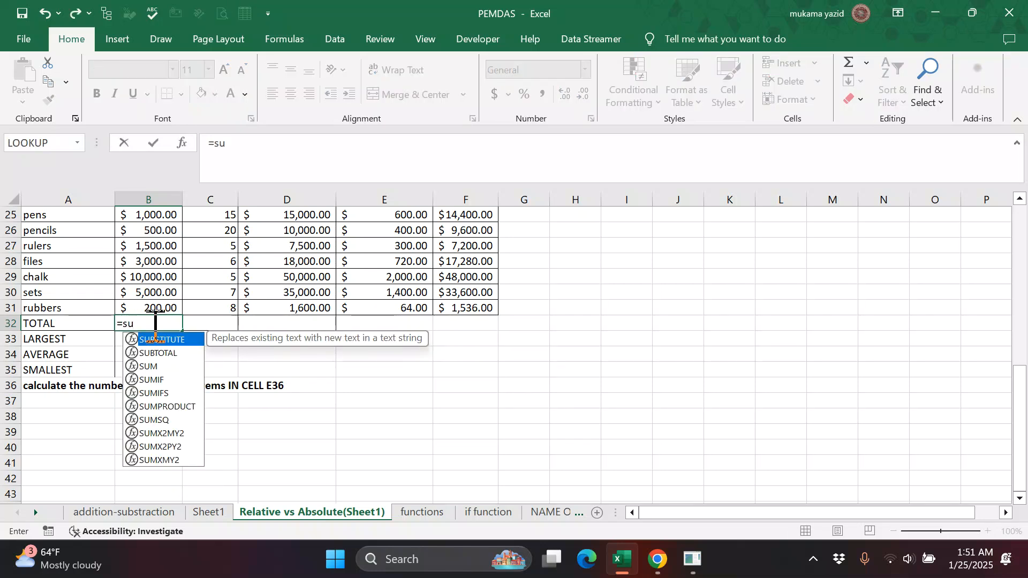
pyautogui.click(161, 366)
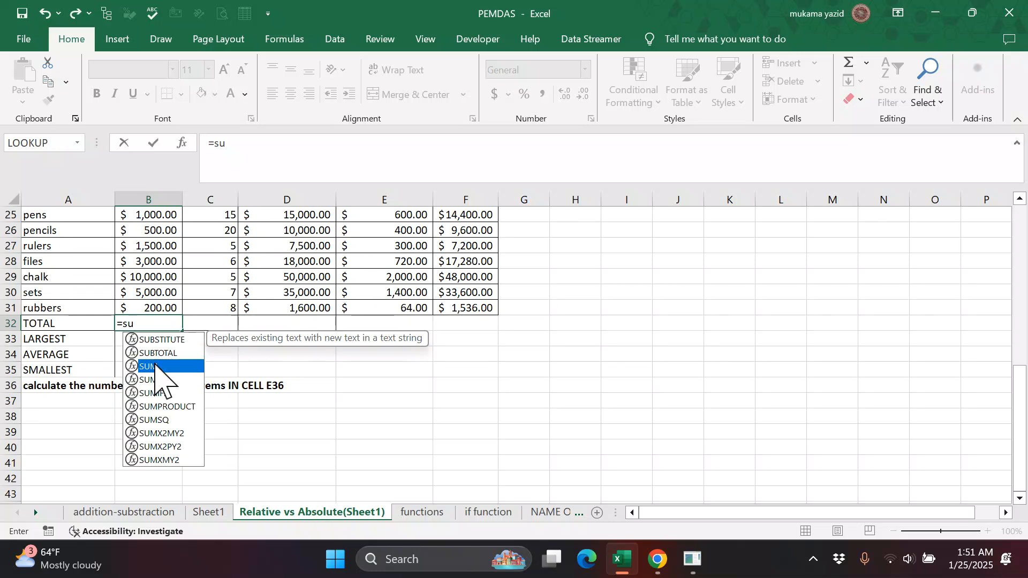
pyautogui.doubleClick(158, 367)
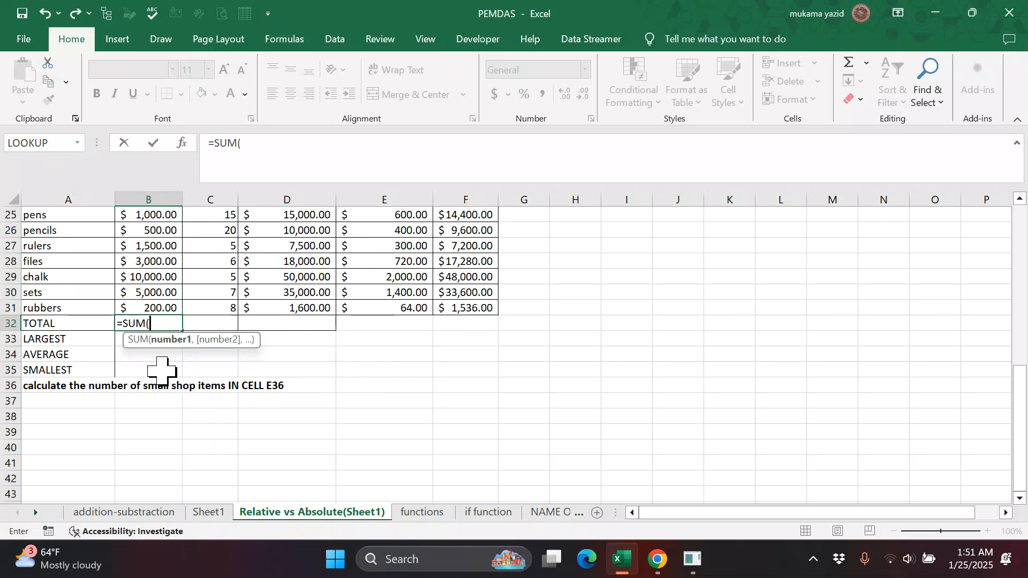
pyautogui.scroll(2, 137, 342)
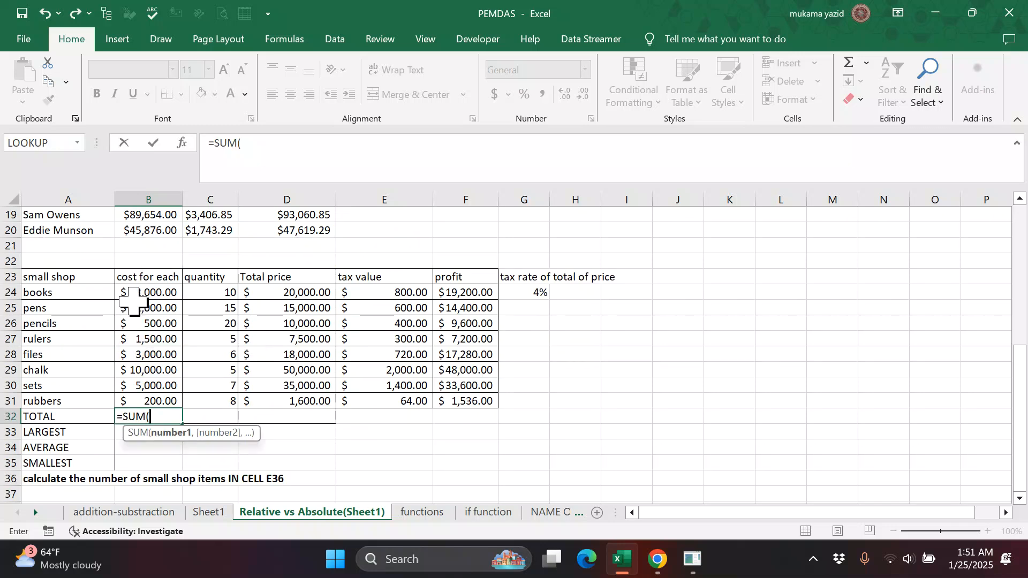
pyautogui.moveTo(140, 308); pyautogui.dragTo(143, 392)
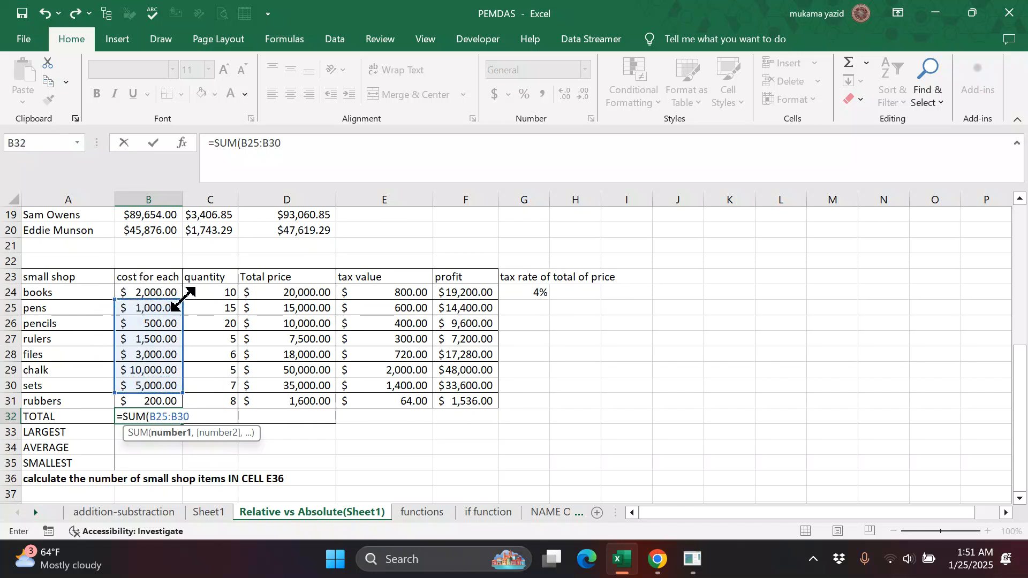
pyautogui.moveTo(183, 300); pyautogui.dragTo(184, 283)
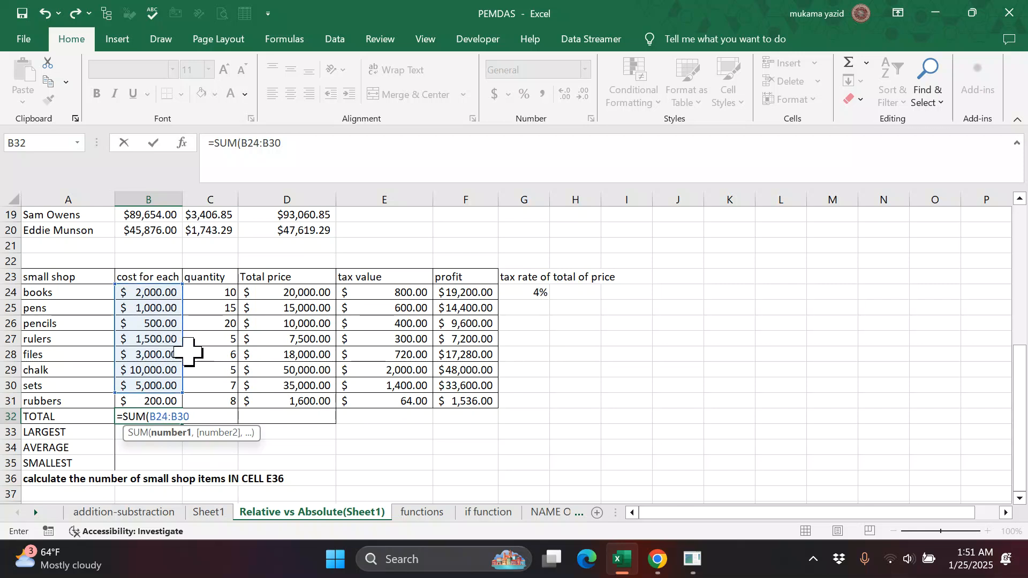
pyautogui.scroll(-1, 191, 353)
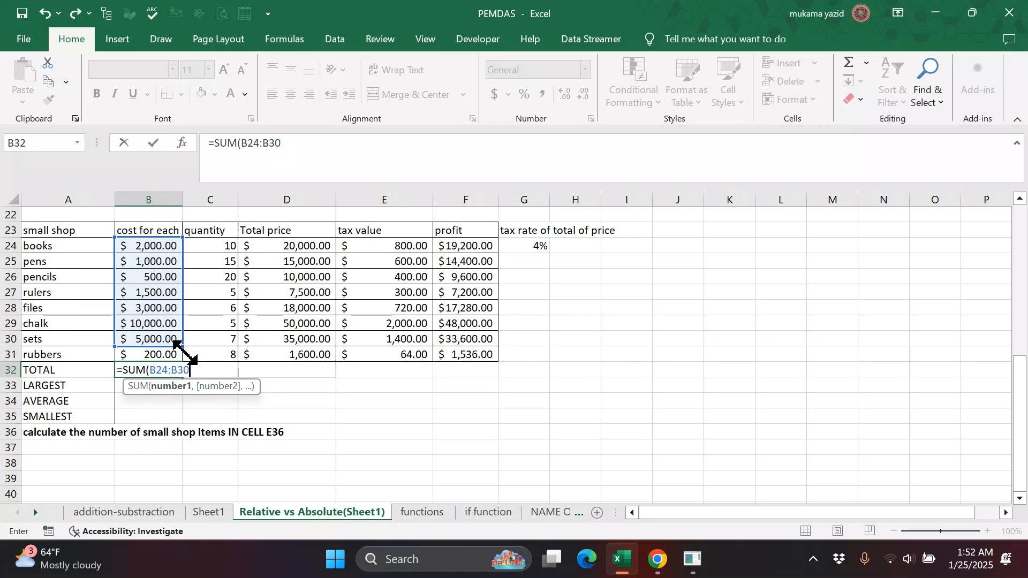
pyautogui.moveTo(184, 353); pyautogui.dragTo(188, 359)
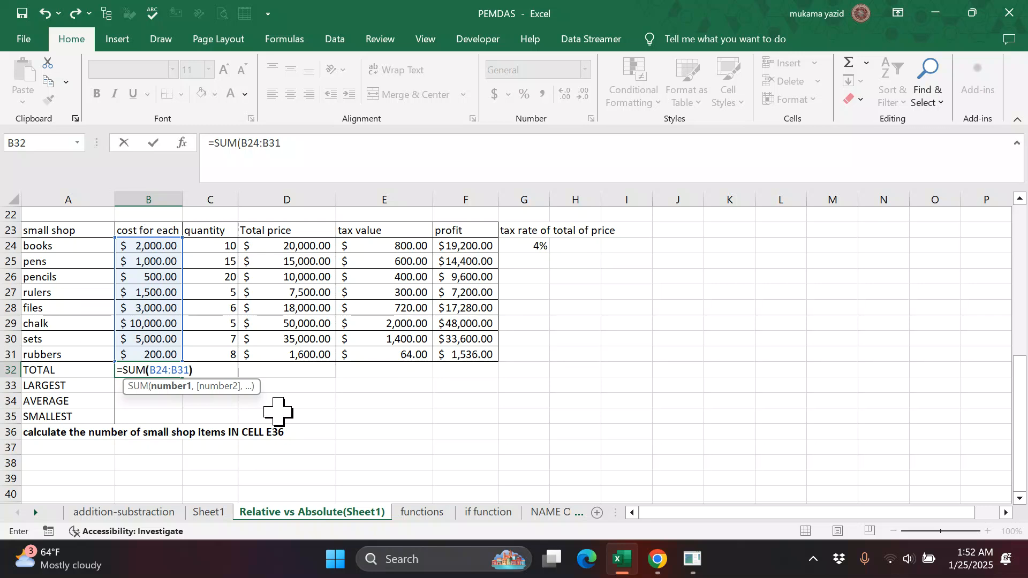
pyautogui.write(')')
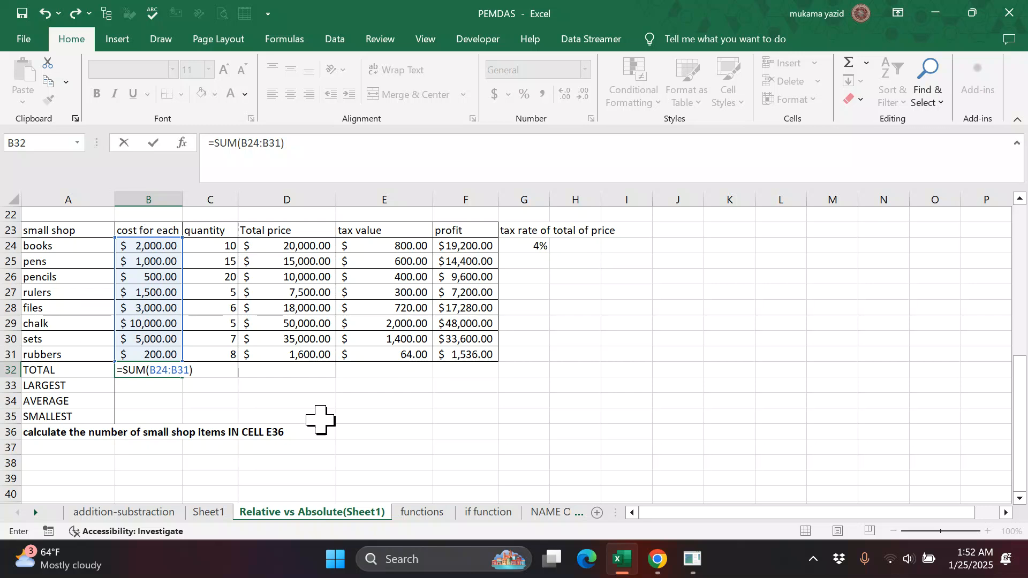
pyautogui.press('Return')
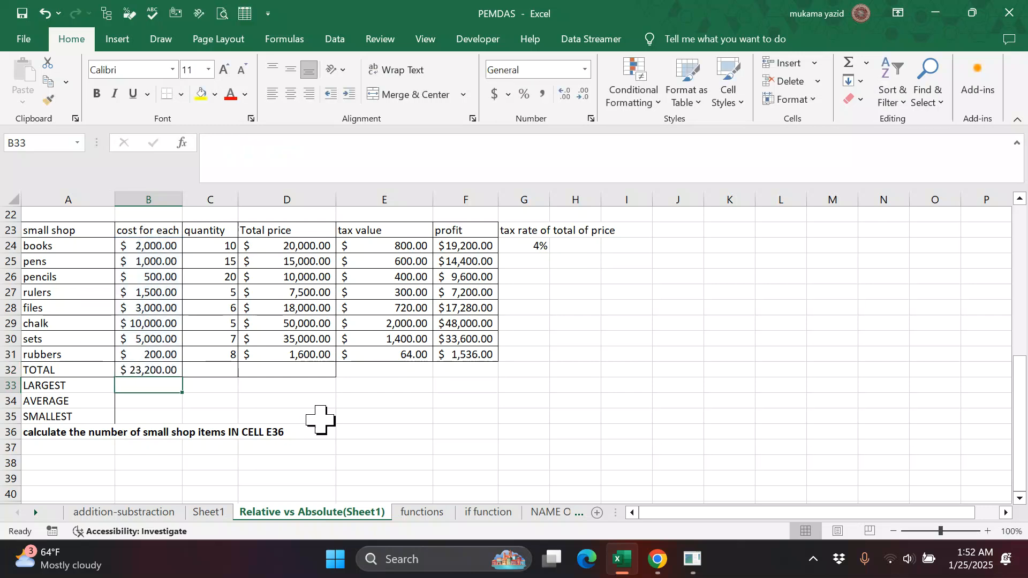
# Step: Copy the total formula from B32 across to F32 and autofit the width of column F
pyautogui.click(176, 372)
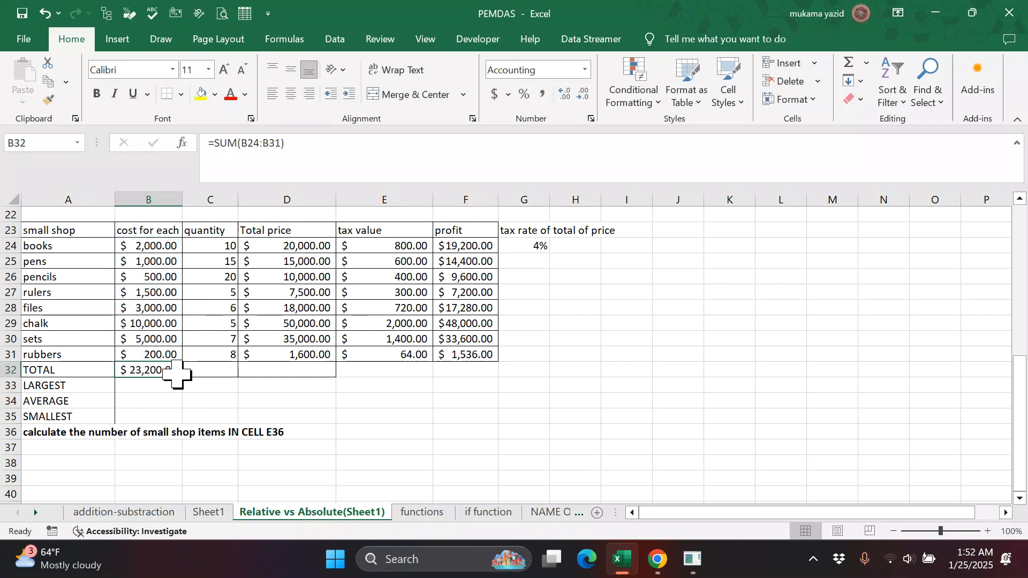
pyautogui.moveTo(181, 377); pyautogui.dragTo(478, 375)
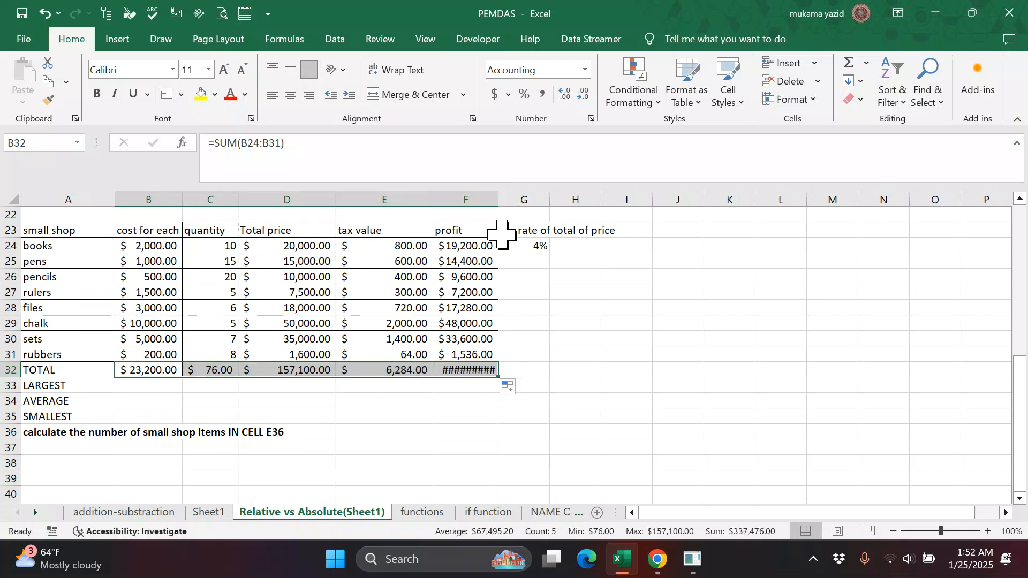
pyautogui.doubleClick(499, 206)
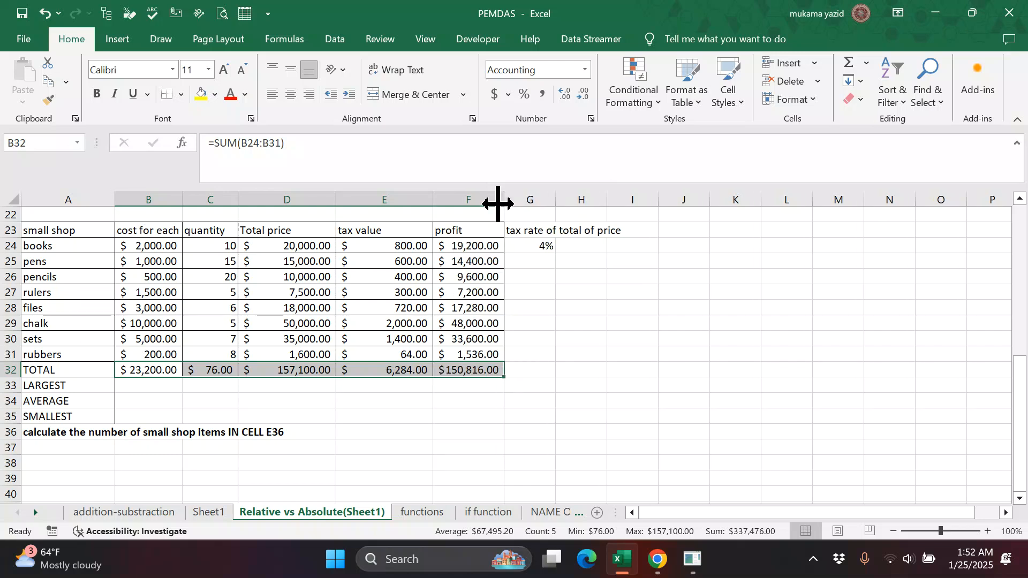
pyautogui.click(455, 432)
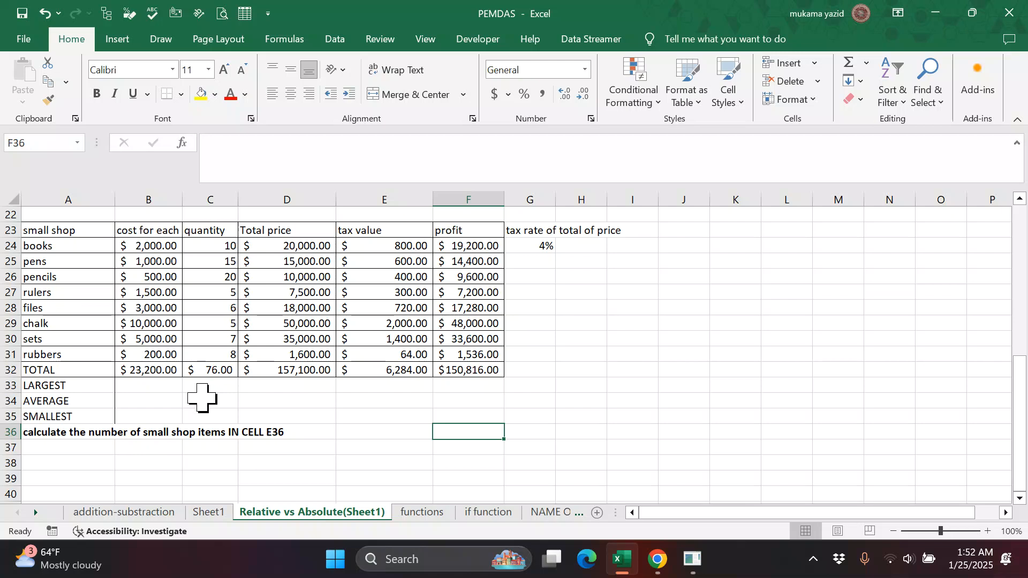
# Step: Enter =MAX(B24:B32) in the LARGEST row cell B33 and copy the formula across to F33
pyautogui.scroll(-1, 180, 396)
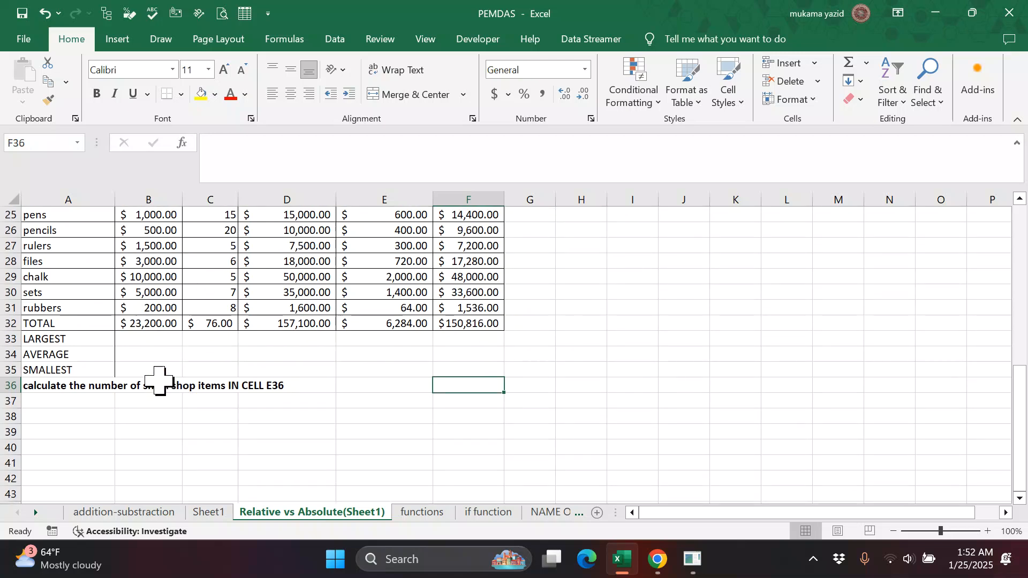
pyautogui.click(131, 338)
pyautogui.write('-')
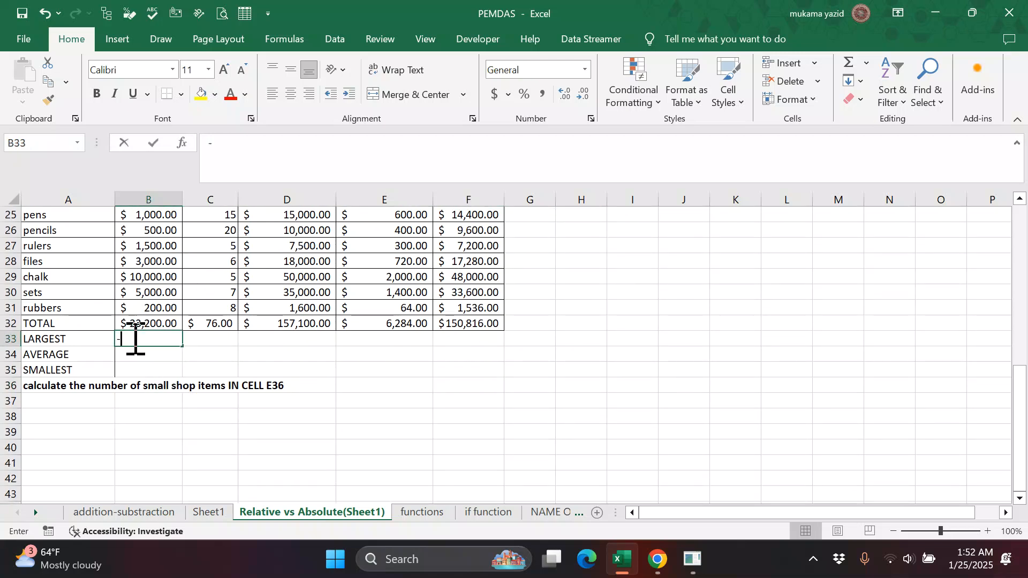
pyautogui.press('BackSpace')
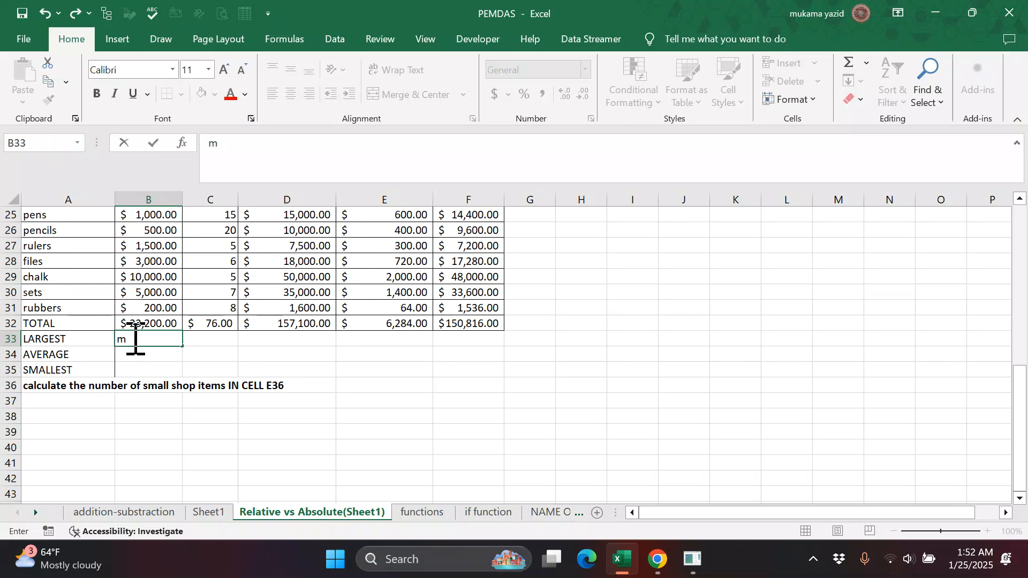
pyautogui.write('=ma')
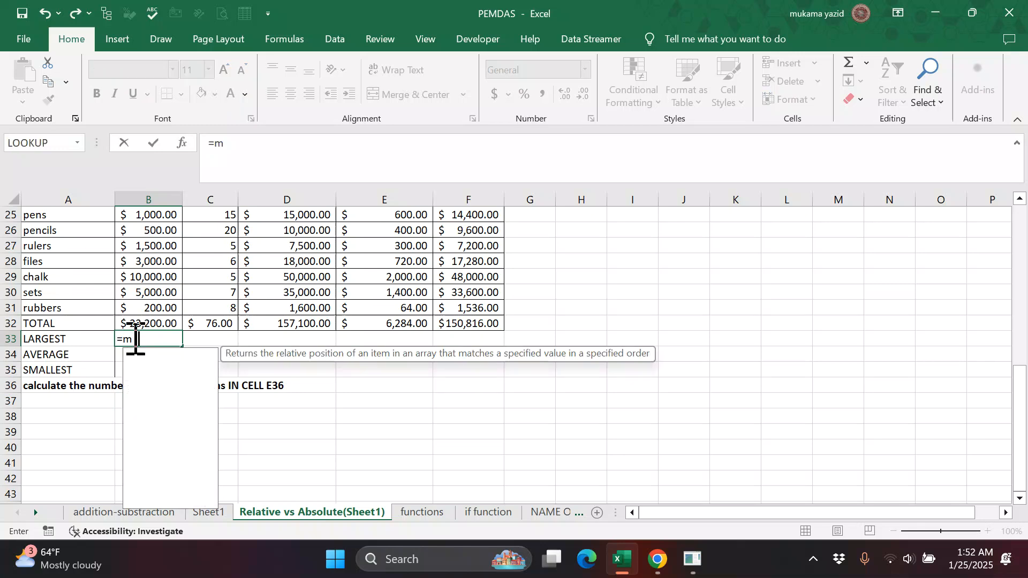
pyautogui.write('x')
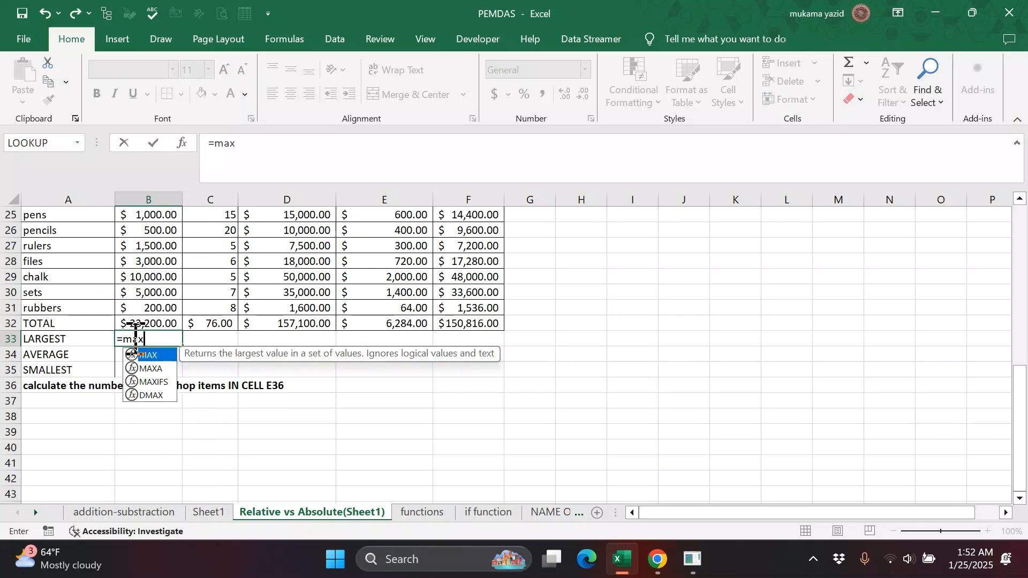
pyautogui.press('Tab')
pyautogui.scroll(1, 182, 316)
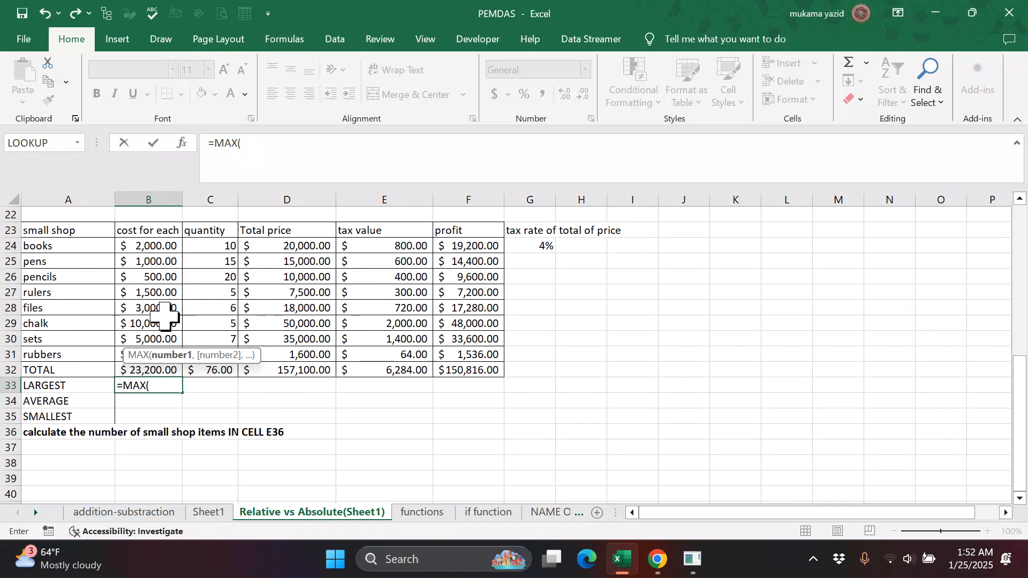
pyautogui.moveTo(153, 250); pyautogui.dragTo(160, 368)
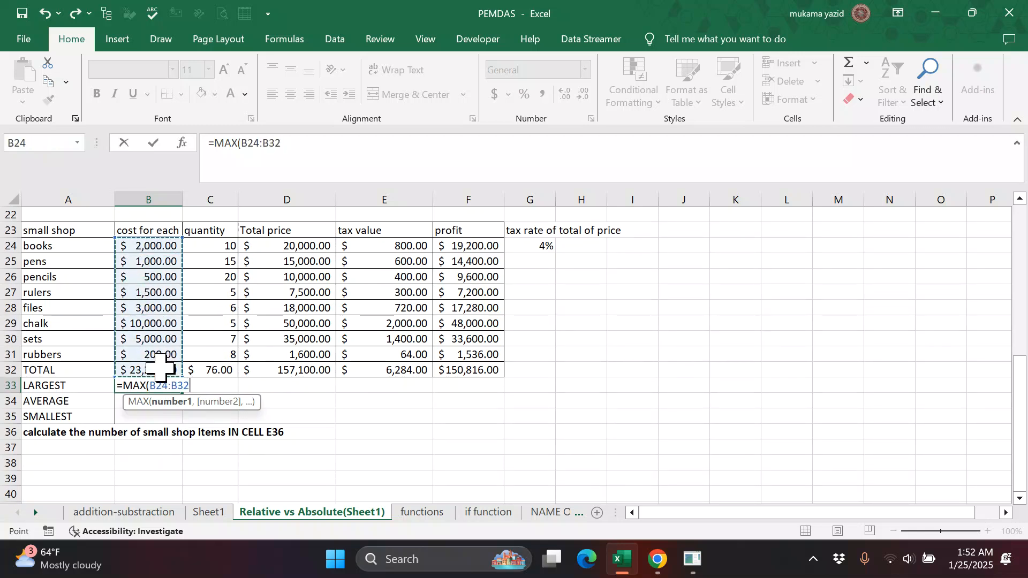
pyautogui.press('Return')
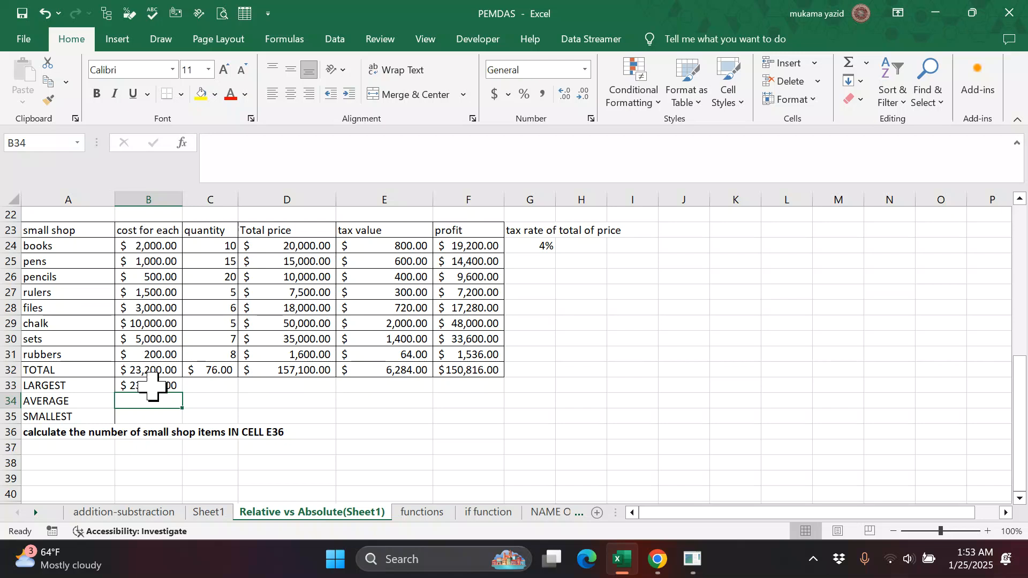
pyautogui.click(153, 387)
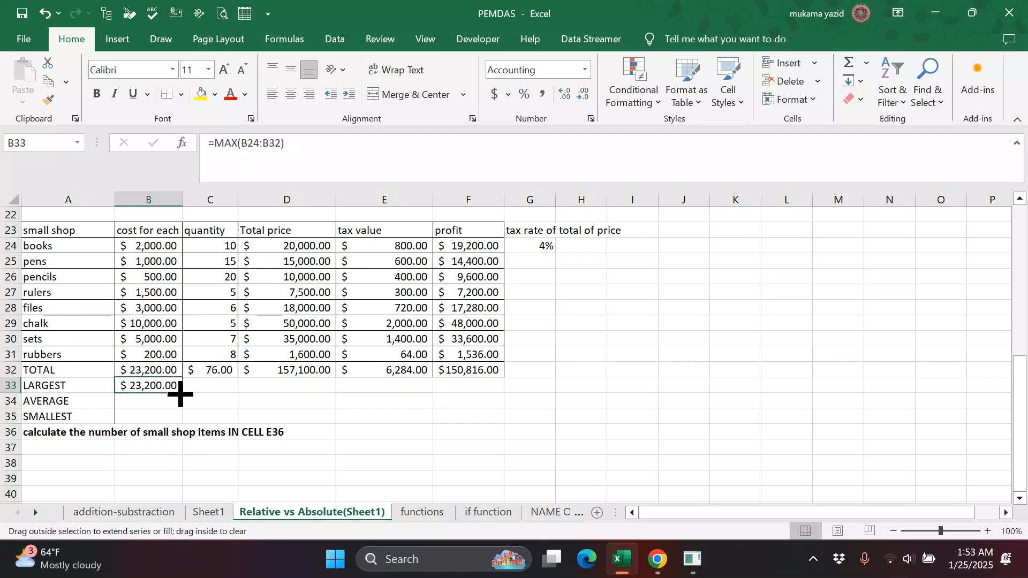
pyautogui.moveTo(181, 393); pyautogui.dragTo(515, 393)
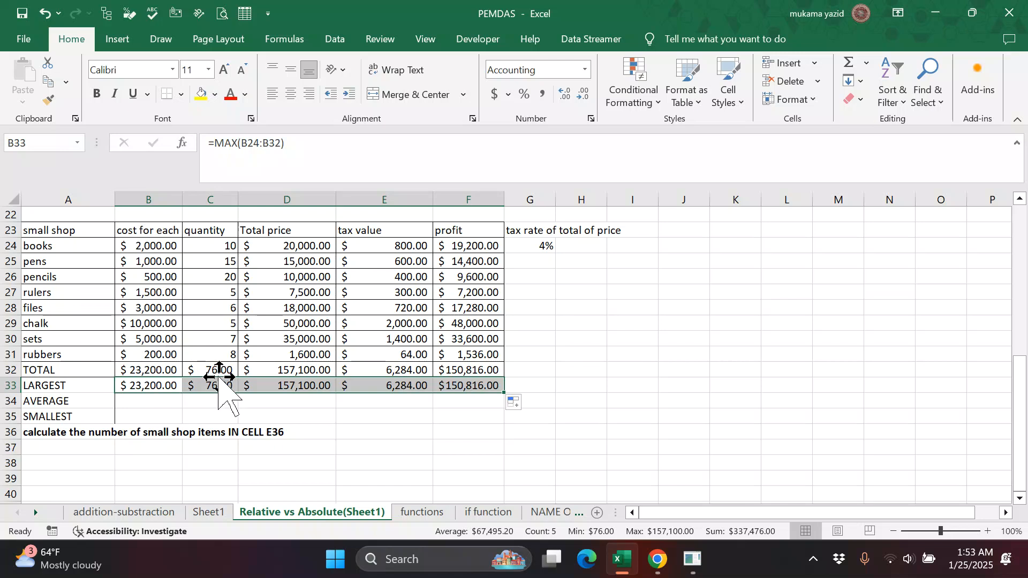
# Step: Select the quantity column's total and largest cells C32:C33 and open the clearing options
pyautogui.scroll(-1, 216, 374)
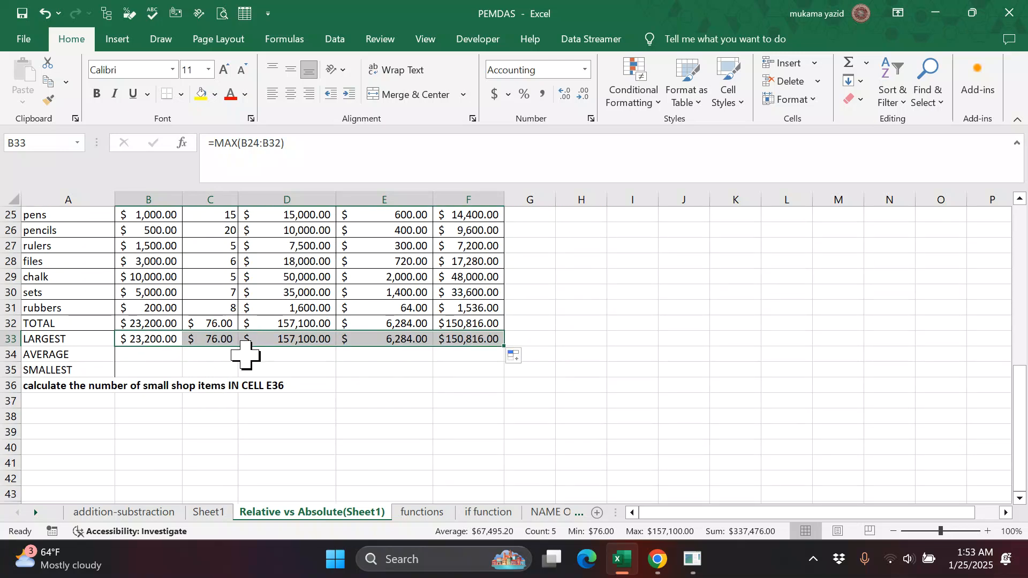
pyautogui.moveTo(204, 322); pyautogui.dragTo(206, 336)
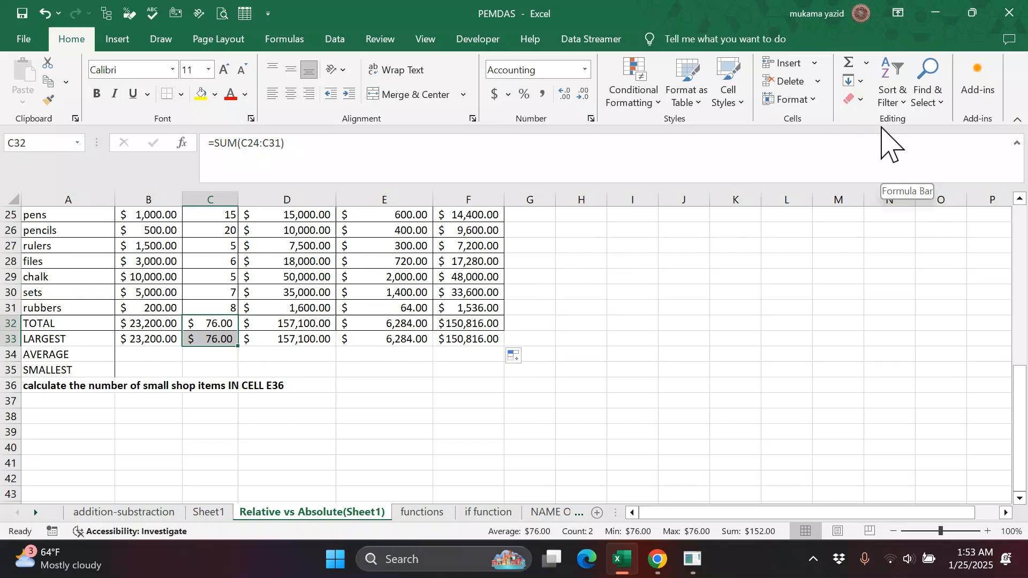
pyautogui.click(856, 100)
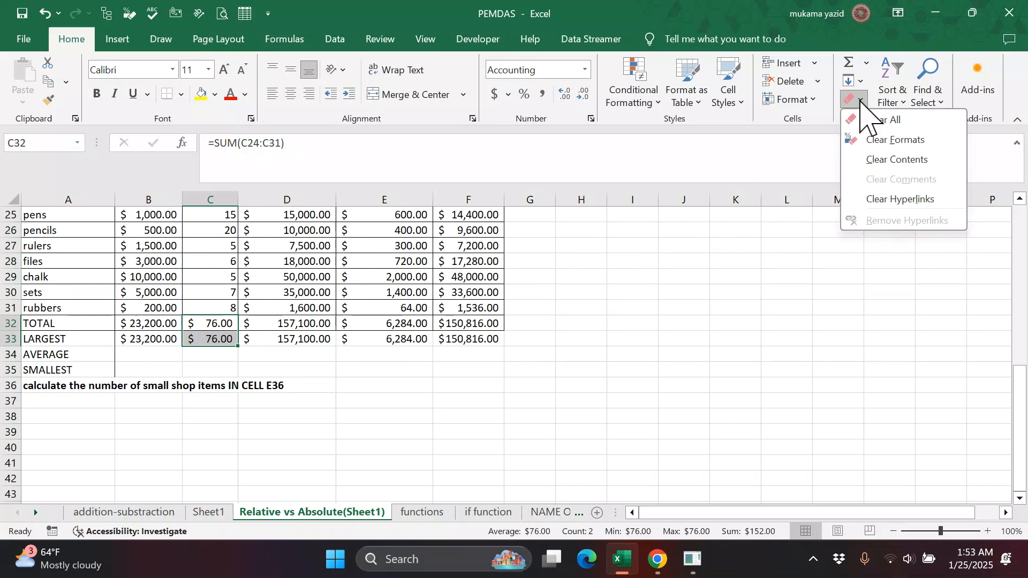
# Step: Clear the formatting from the quantity column's TOTAL and LARGEST cells, C32:C33, keeping their formulas
pyautogui.click(867, 142)
pyautogui.scroll(2, 344, 355)
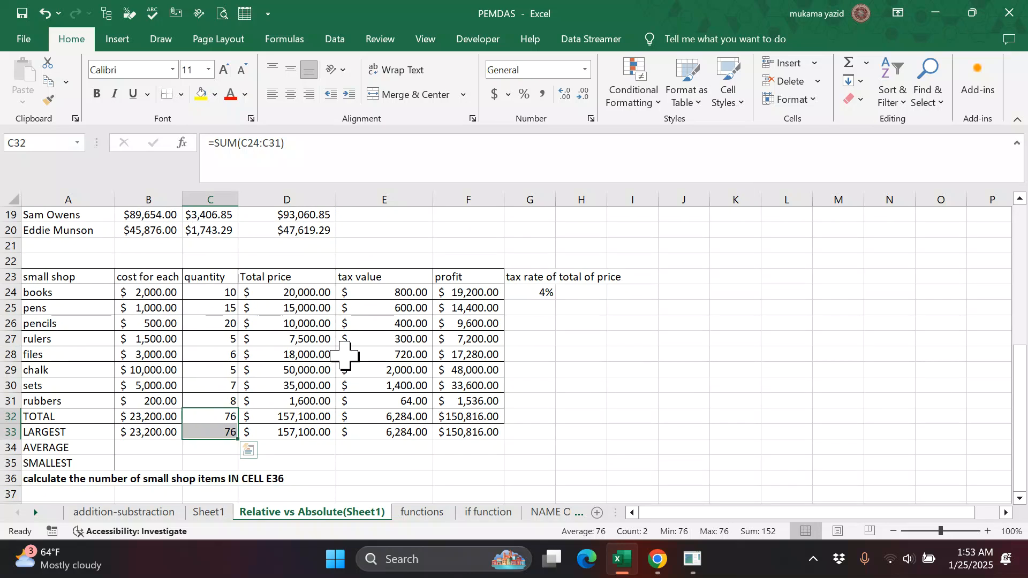
pyautogui.scroll(-1, 260, 383)
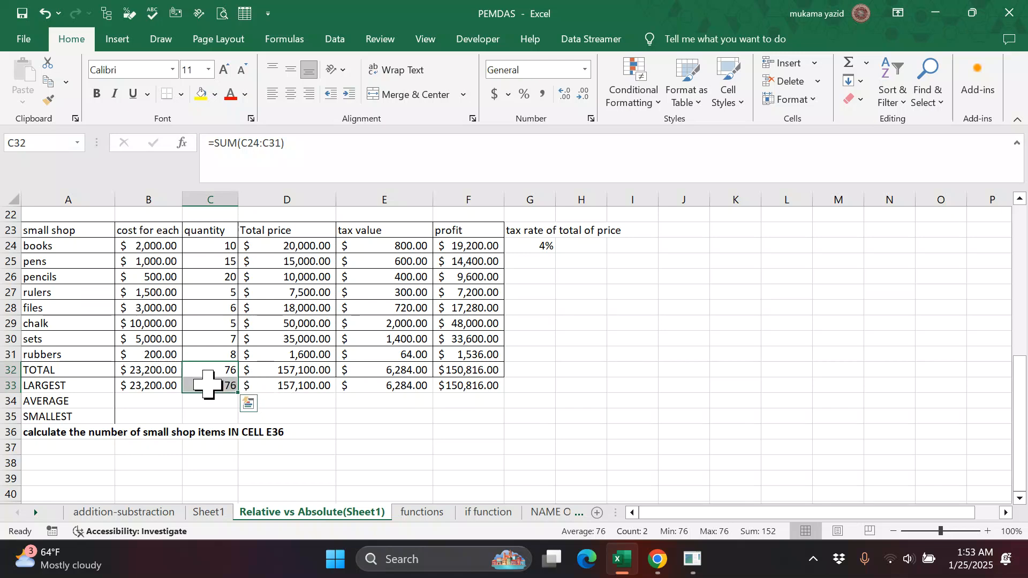
# Step: Check the quantity formulas in rows 32 and 33, and correct the LARGEST formula in B33 to =MAX(B24:B31), excluding the TOTAL row
pyautogui.click(209, 385)
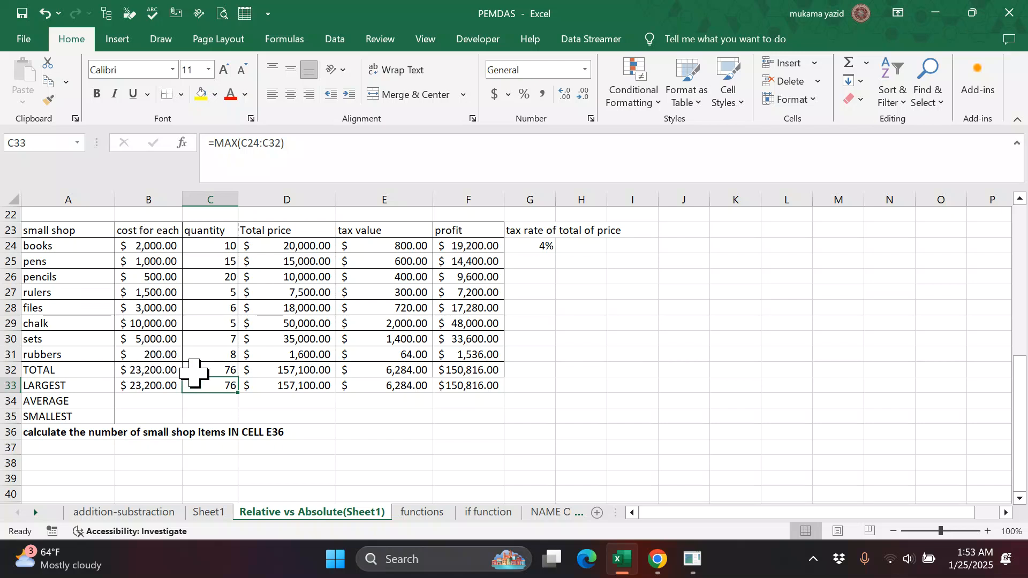
pyautogui.click(222, 370)
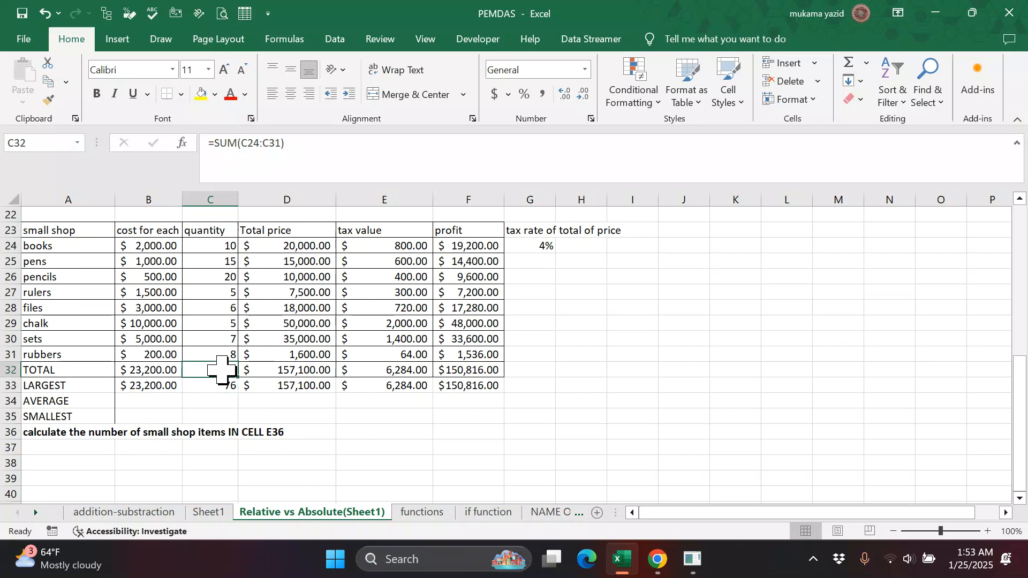
pyautogui.click(222, 389)
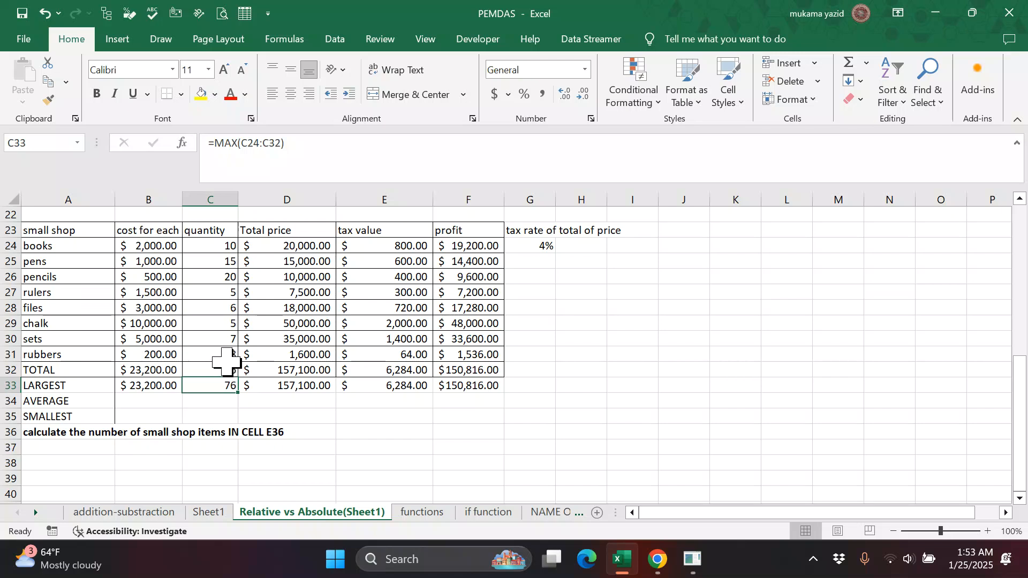
pyautogui.click(144, 384)
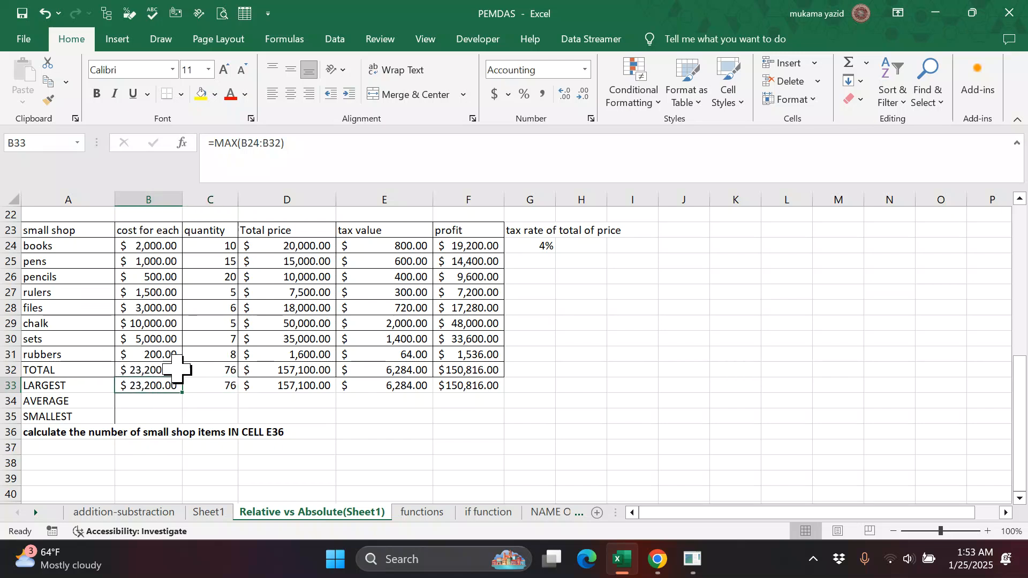
pyautogui.doubleClick(148, 385)
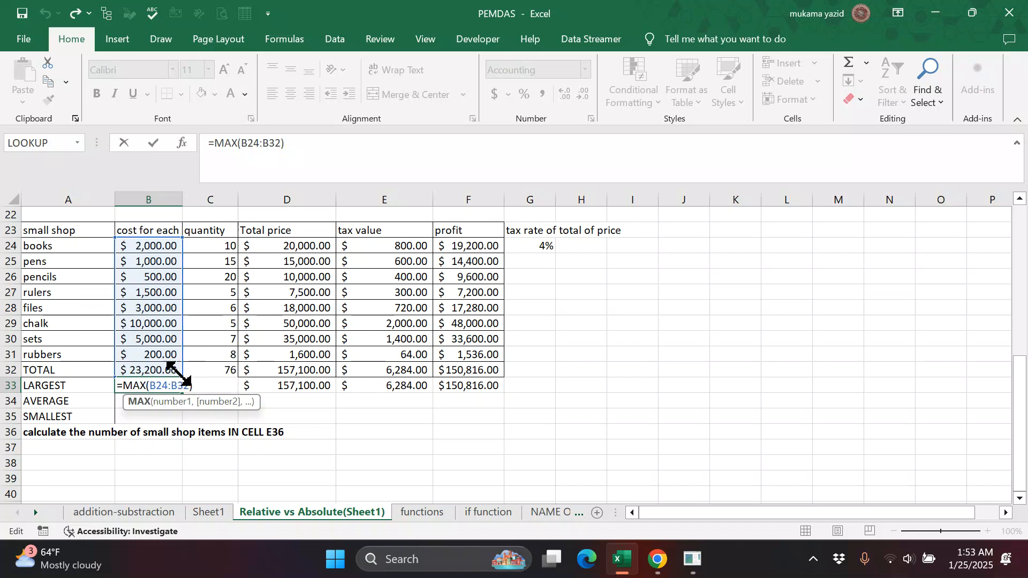
pyautogui.moveTo(180, 373); pyautogui.dragTo(174, 362)
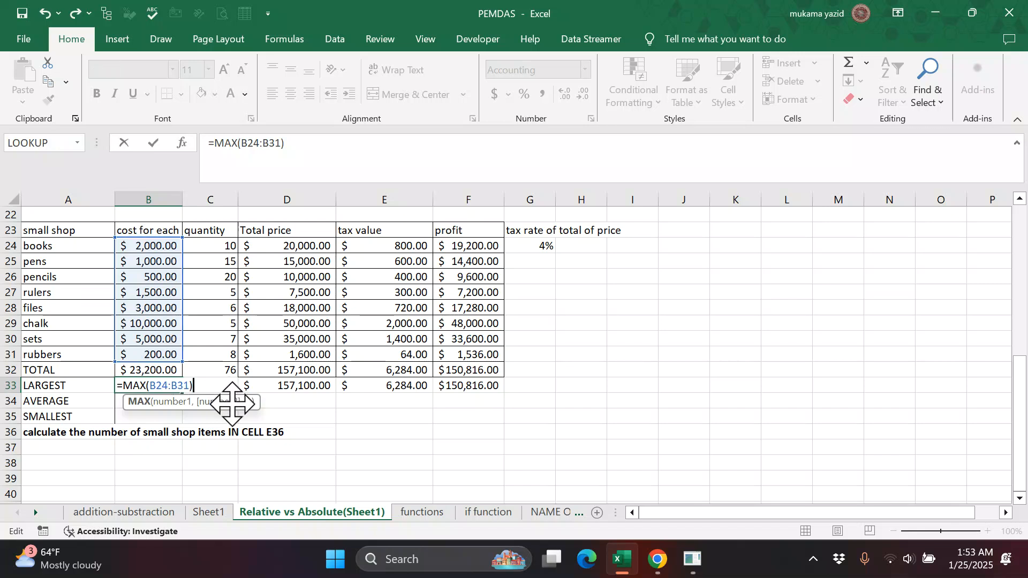
pyautogui.press('Return')
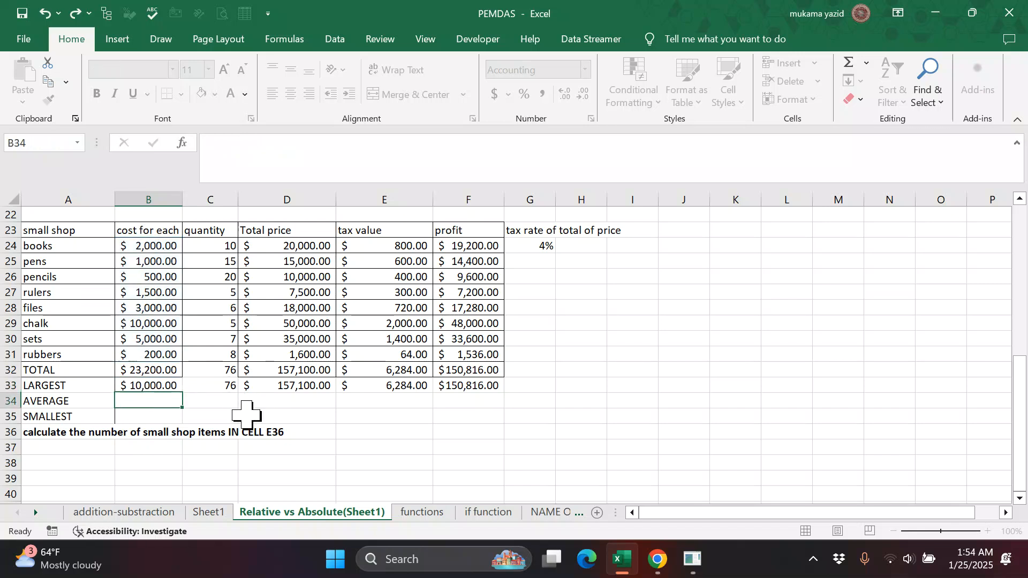
# Step: Fill the LARGEST formula from B33 across to F33, and clear the formatting of the quantity cell C33
pyautogui.click(150, 385)
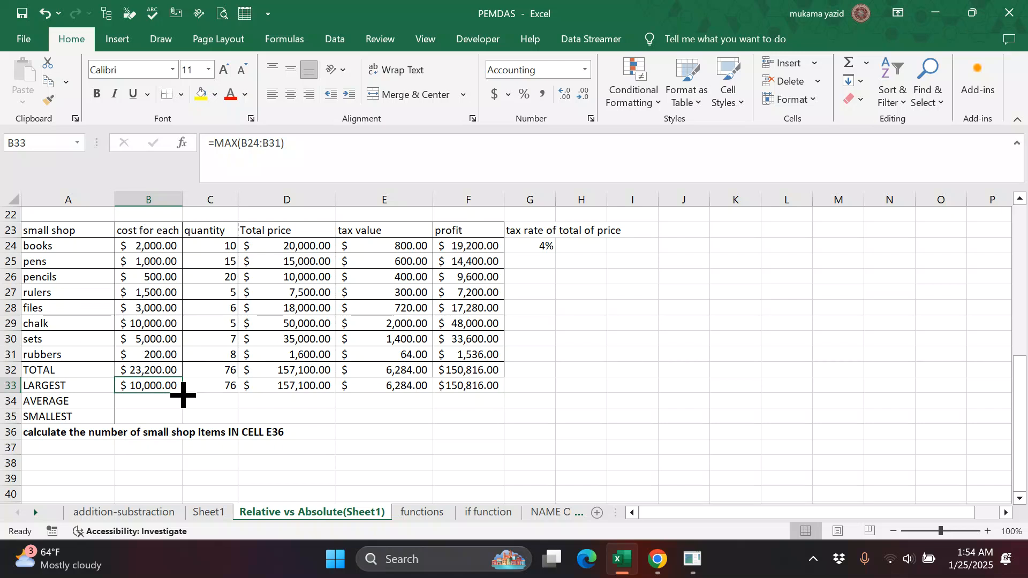
pyautogui.moveTo(182, 394); pyautogui.dragTo(495, 394)
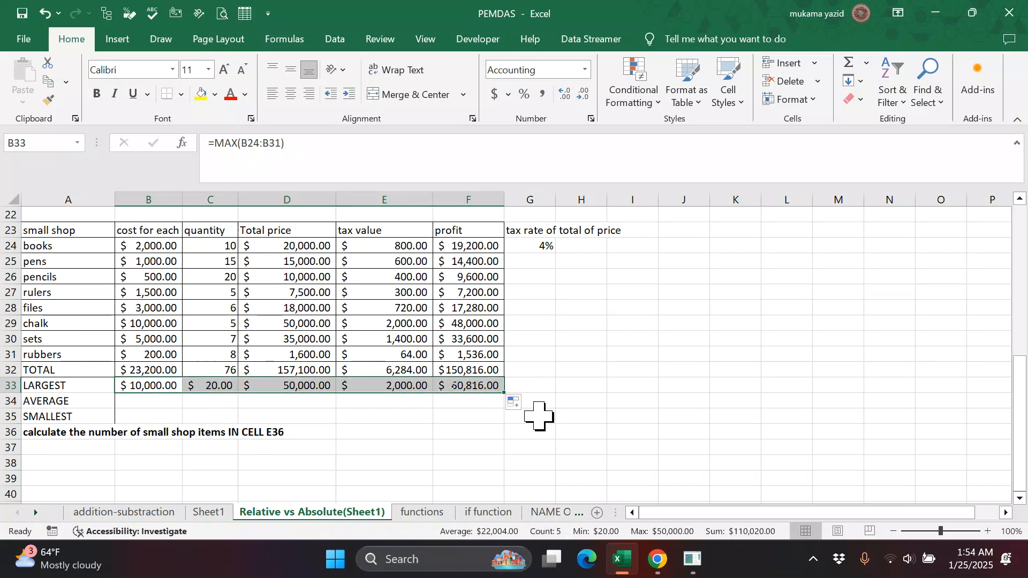
pyautogui.click(570, 398)
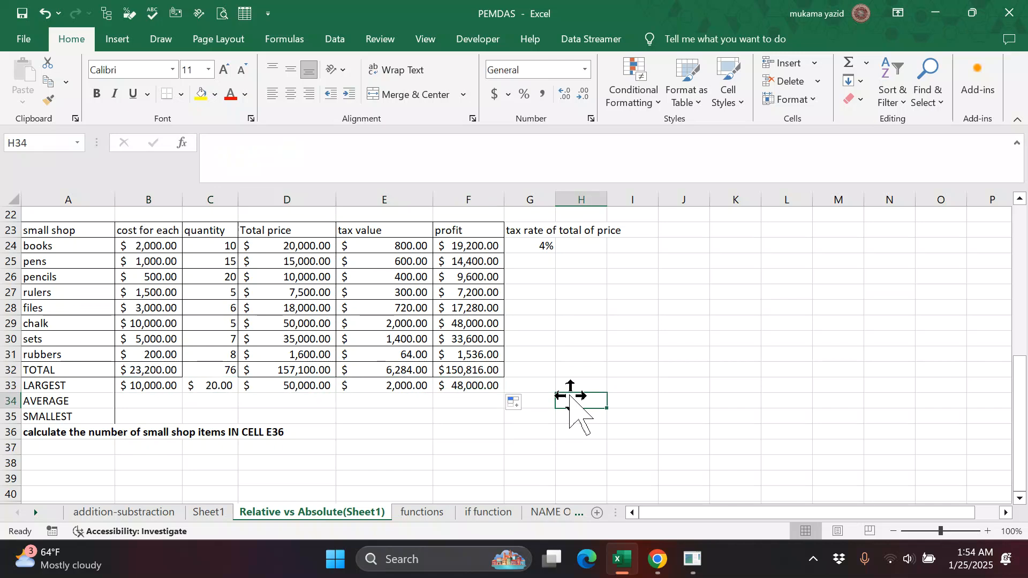
pyautogui.click(207, 388)
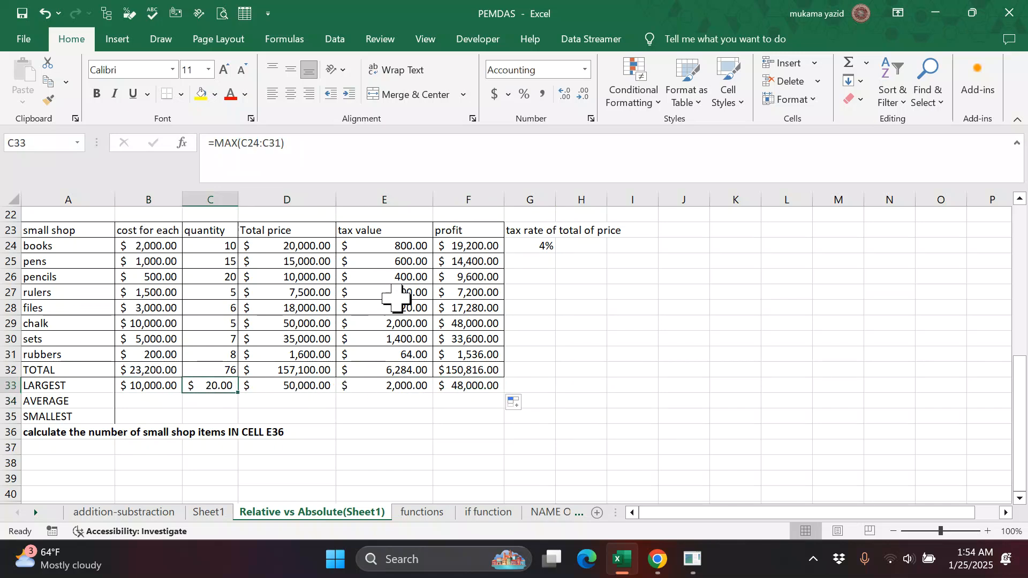
pyautogui.click(851, 103)
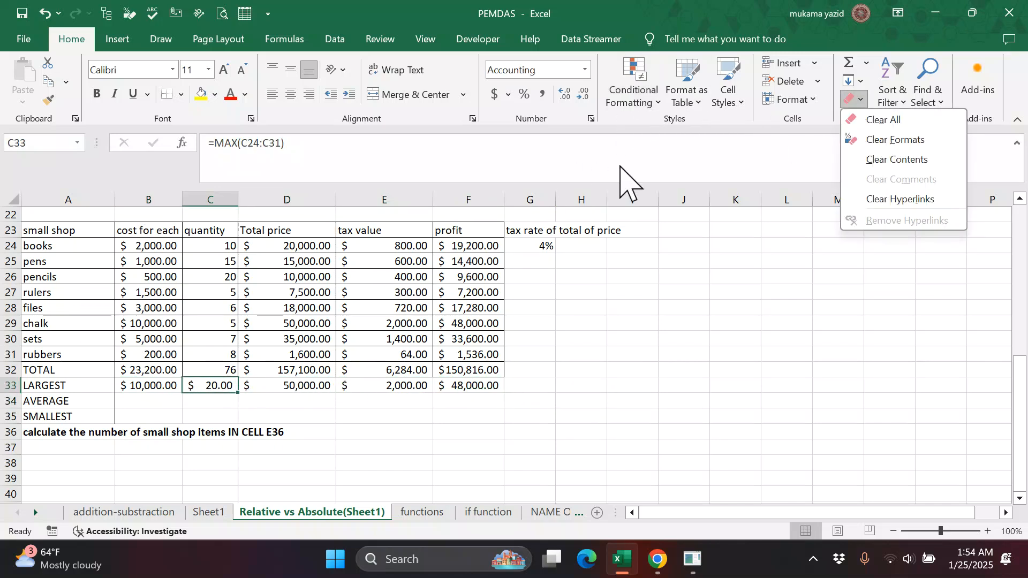
pyautogui.click(904, 141)
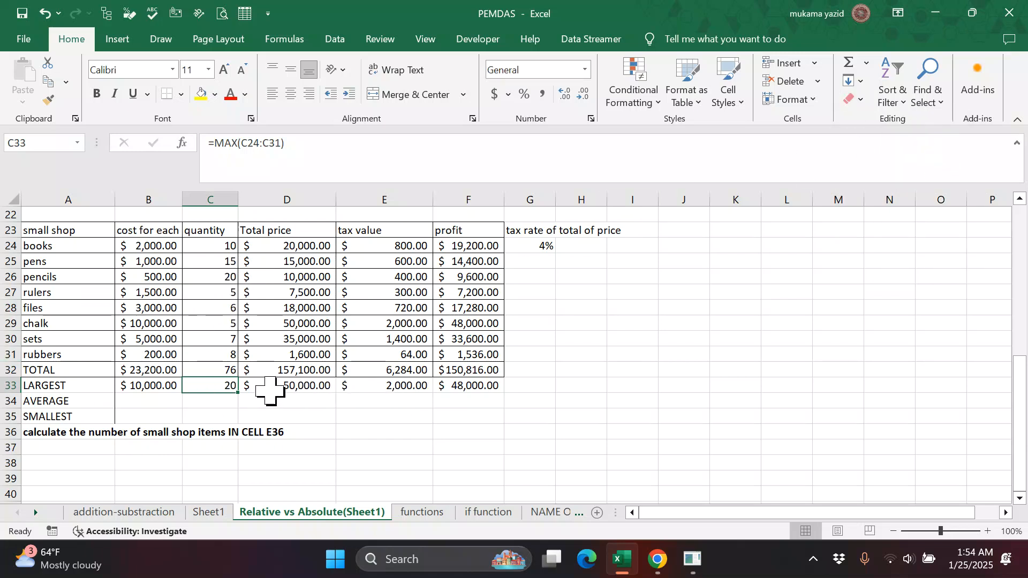
# Step: Calculate the average cost for each item in B34 with =AVERAGE(B24:B31)
pyautogui.scroll(-2, 289, 385)
pyautogui.scroll(2, 322, 347)
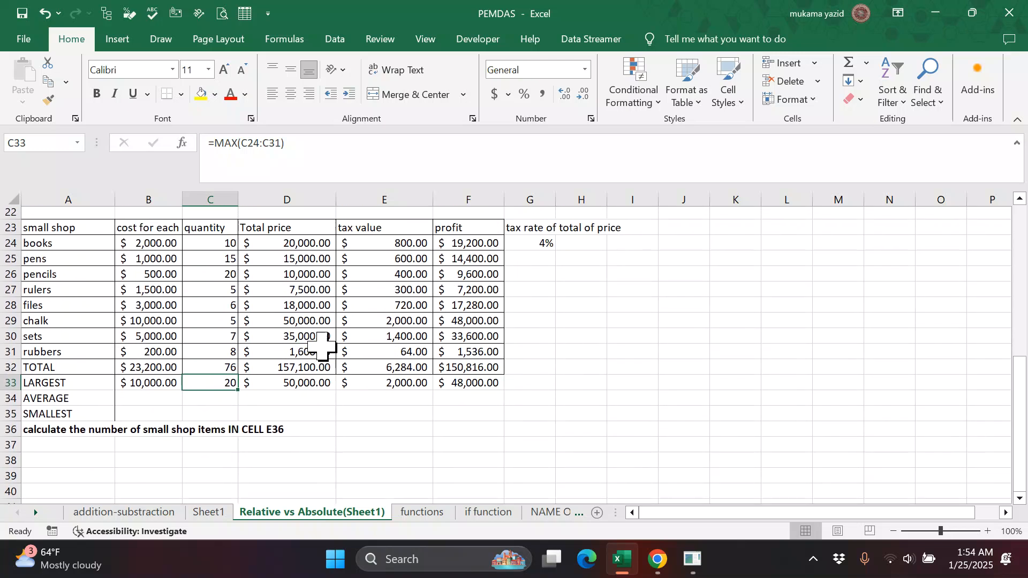
pyautogui.scroll(-1, 321, 345)
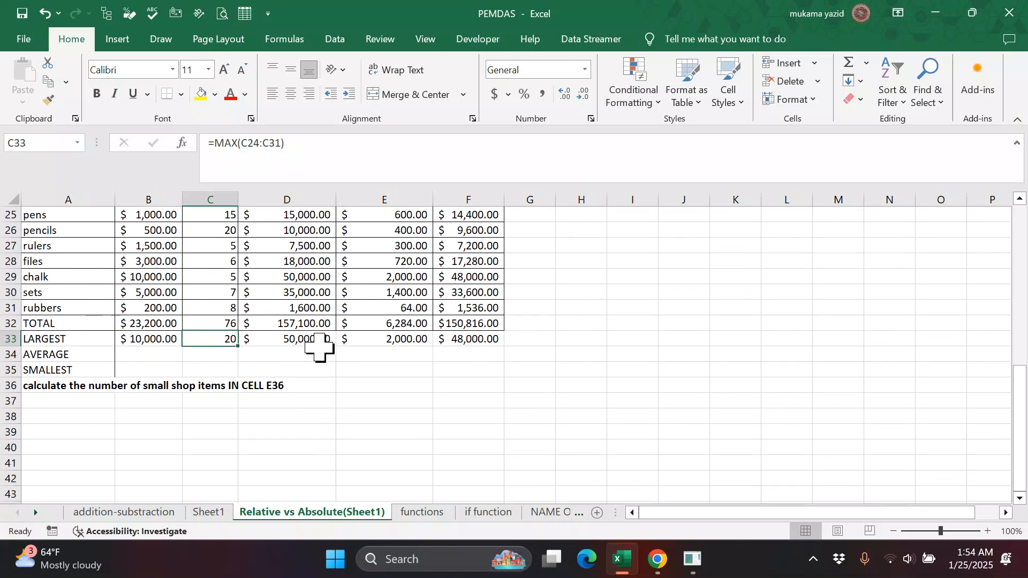
pyautogui.click(146, 364)
pyautogui.click(145, 351)
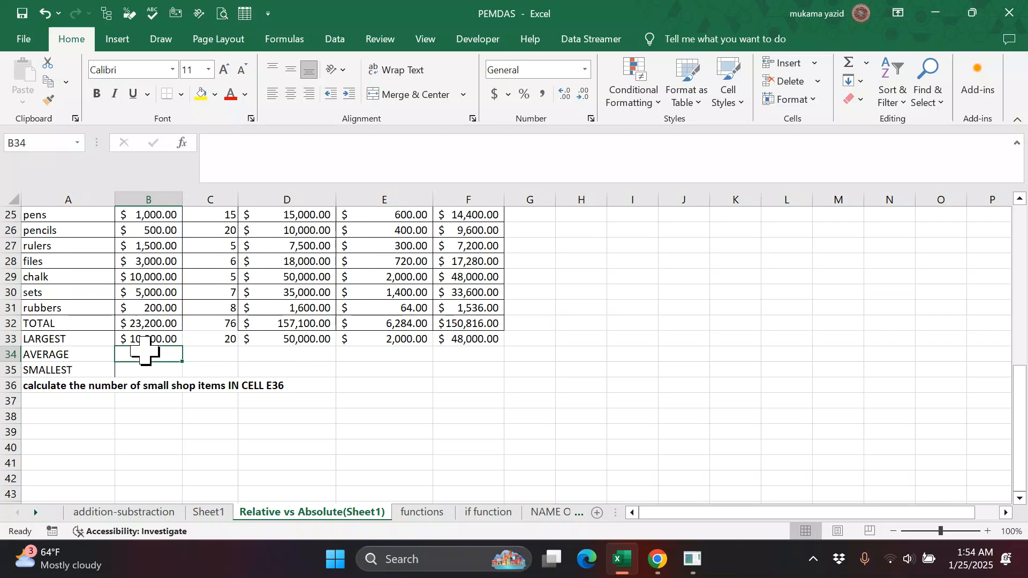
pyautogui.write('=')
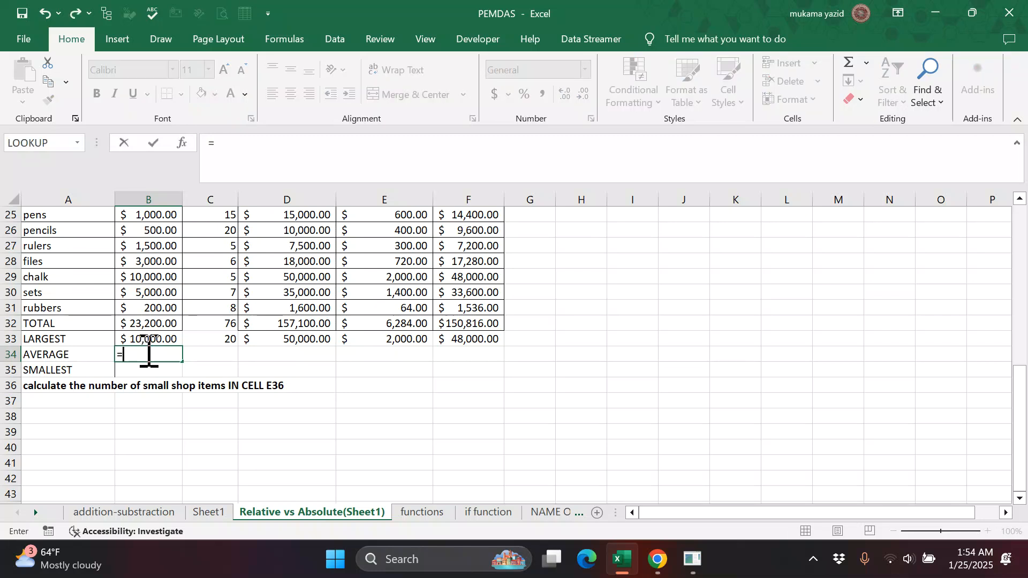
pyautogui.write('a')
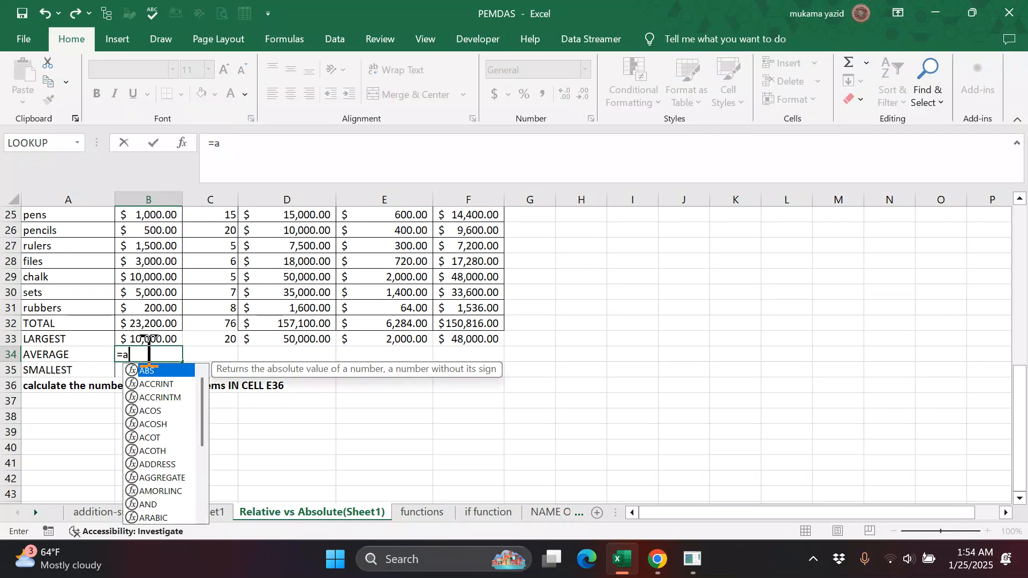
pyautogui.write('ve')
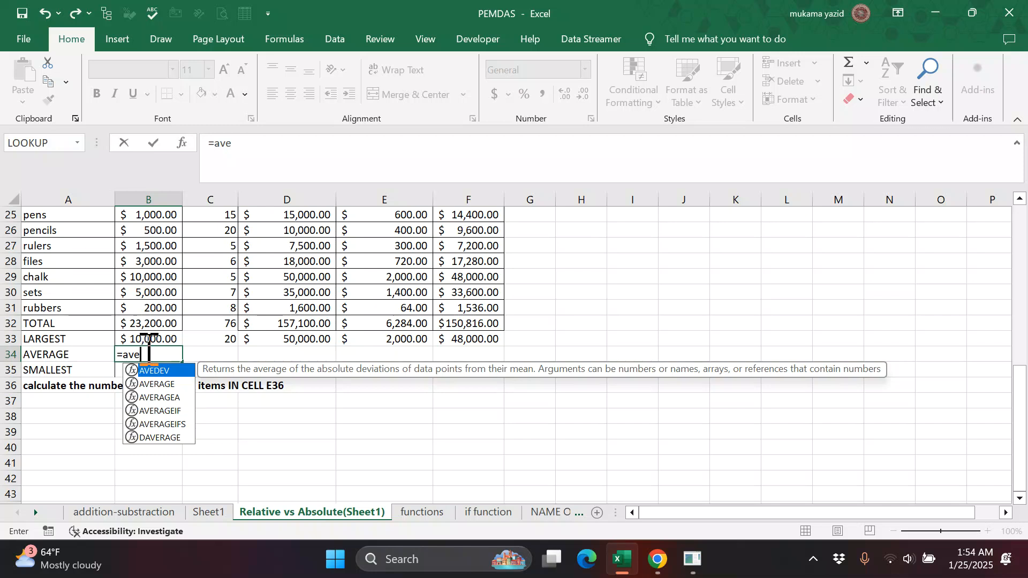
pyautogui.click(158, 383)
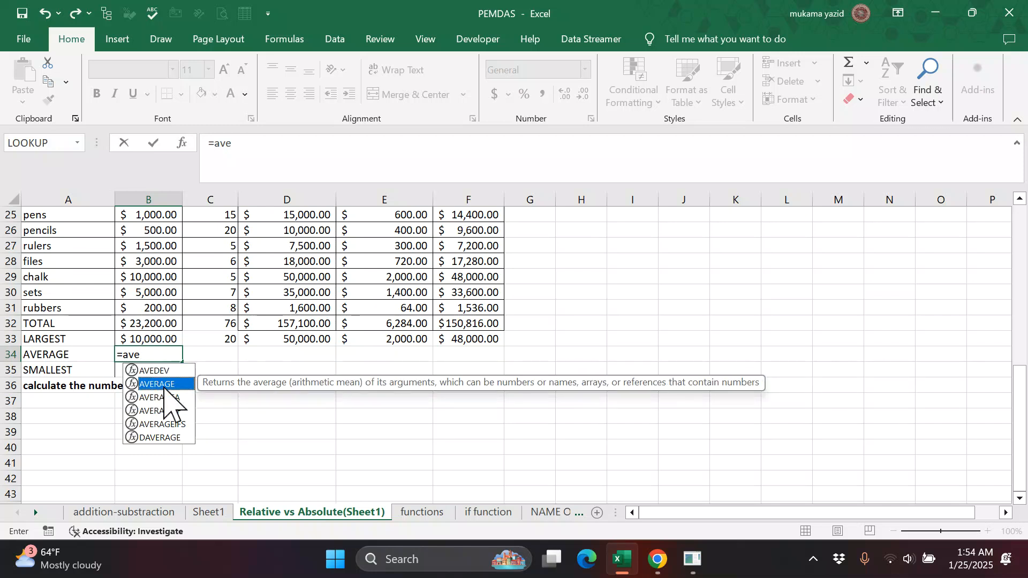
pyautogui.doubleClick(164, 385)
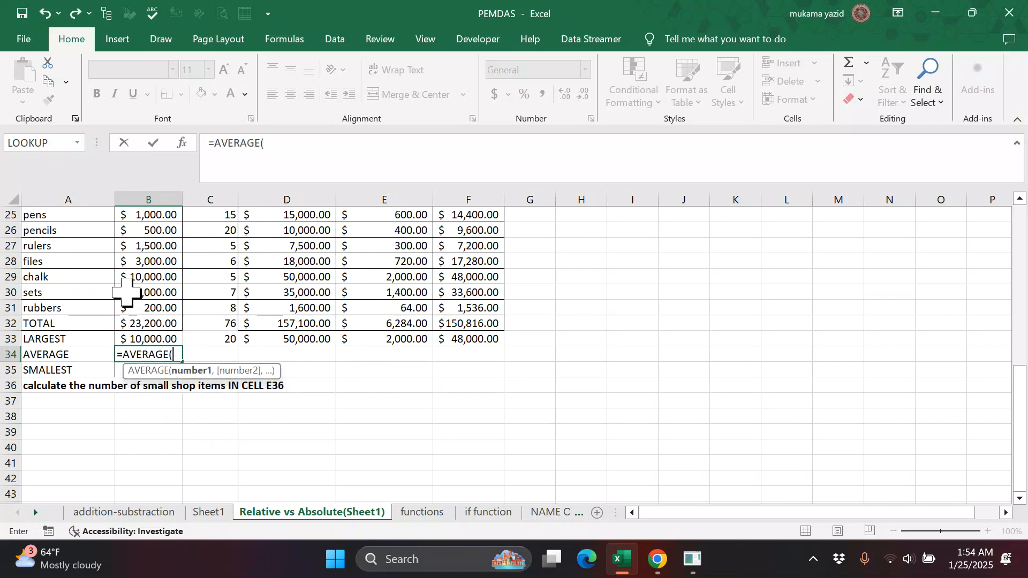
pyautogui.scroll(1, 128, 292)
pyautogui.moveTo(147, 248); pyautogui.dragTo(153, 350)
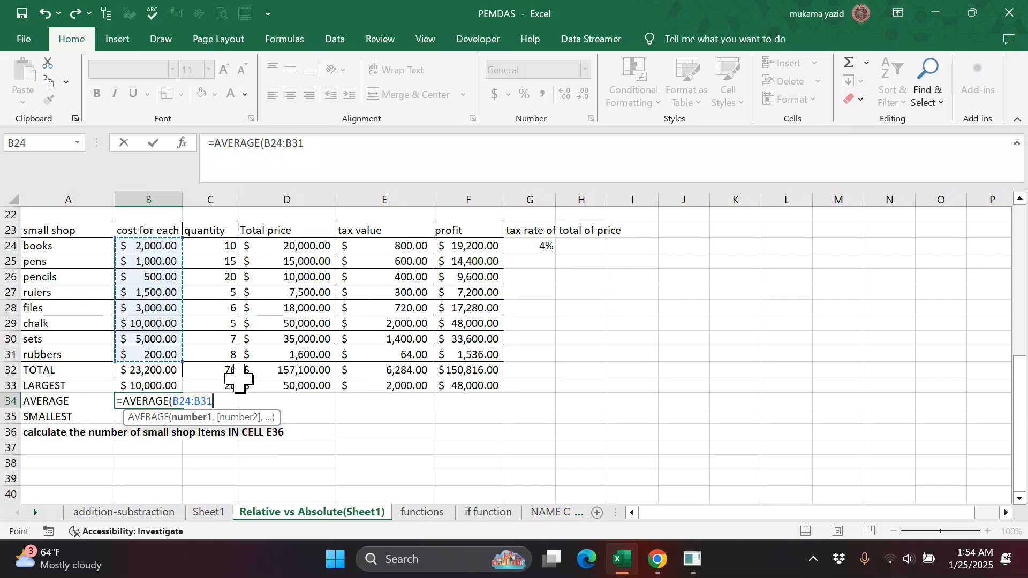
pyautogui.press('Return')
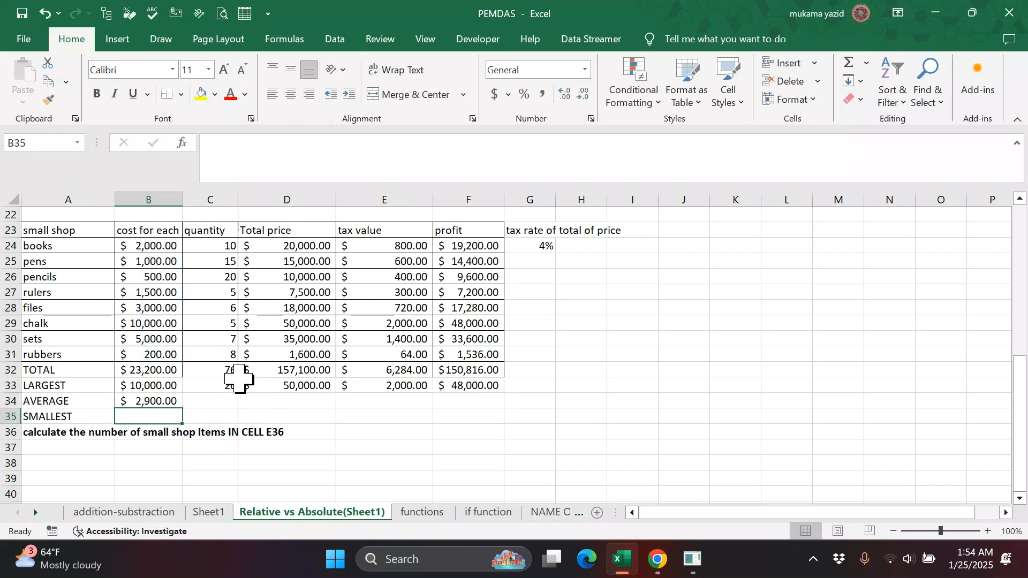
# Step: Fill the AVERAGE formula from B34 across to F34, and clear the formatting of the quantity cell C34
pyautogui.click(160, 401)
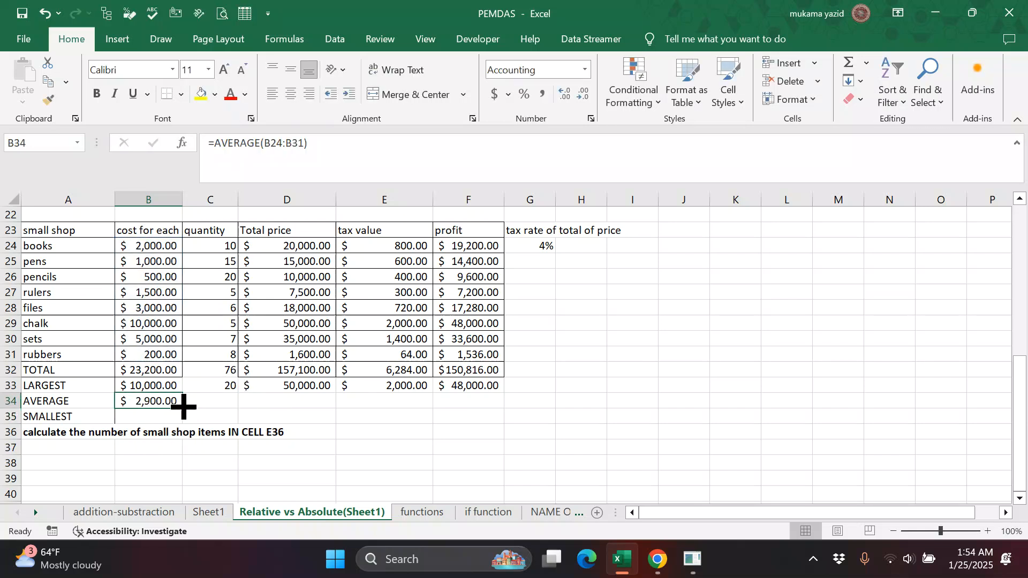
pyautogui.moveTo(181, 407); pyautogui.dragTo(495, 409)
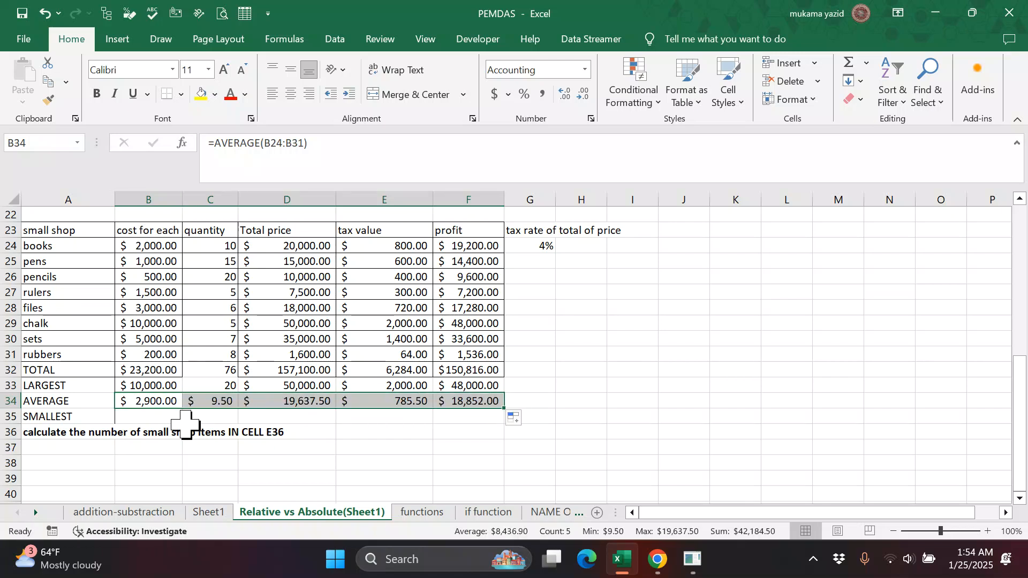
pyautogui.click(219, 403)
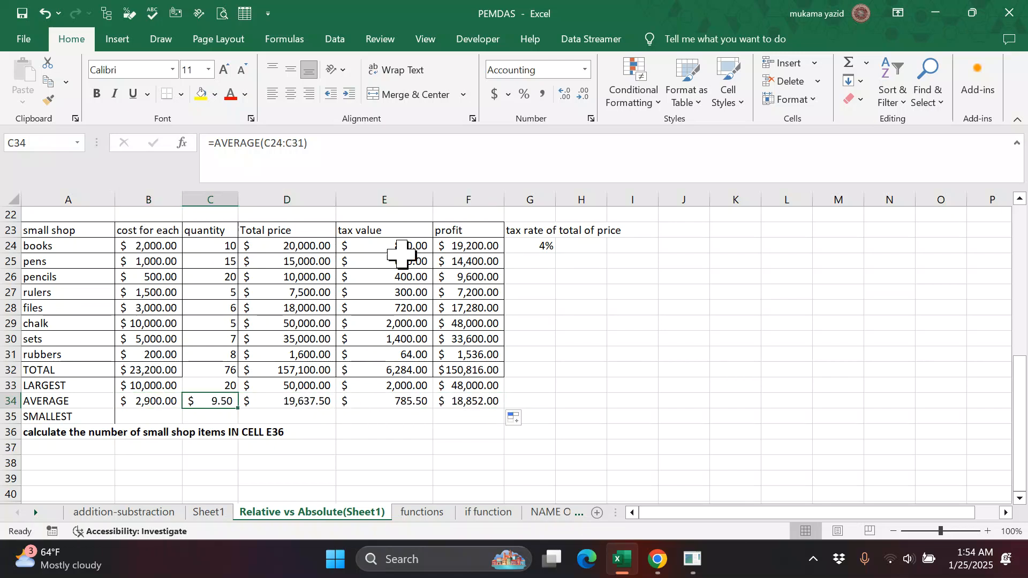
pyautogui.click(861, 99)
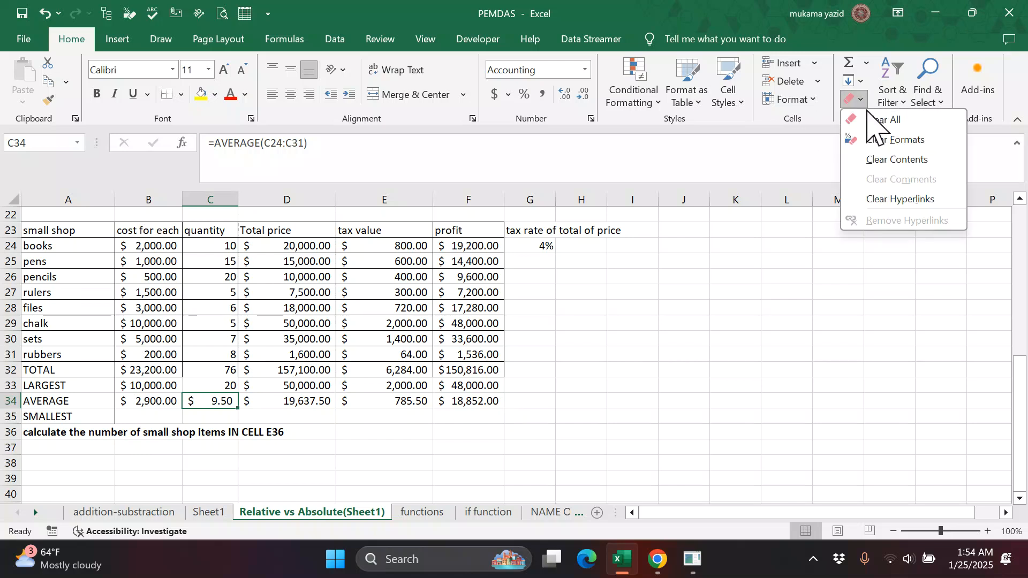
pyautogui.click(883, 141)
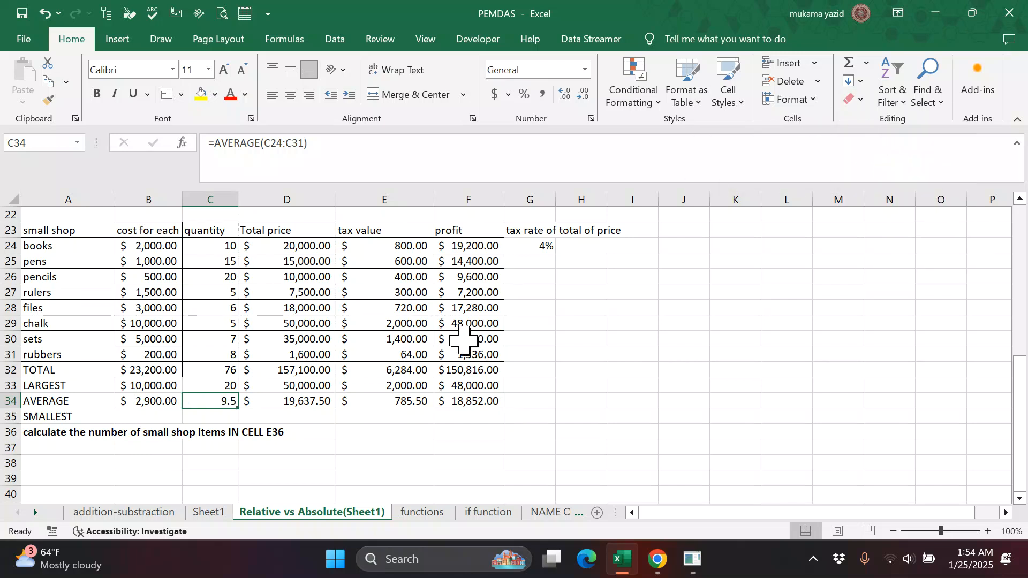
pyautogui.click(586, 417)
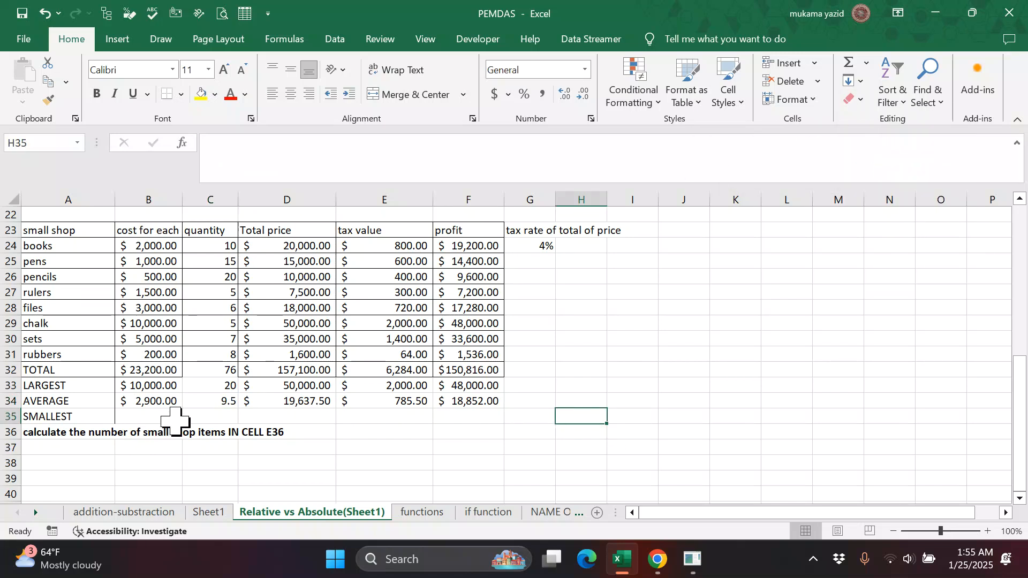
# Step: Calculate the smallest cost for each item in B35 with =MIN(B24:B31)
pyautogui.scroll(-1, 174, 419)
pyautogui.click(136, 372)
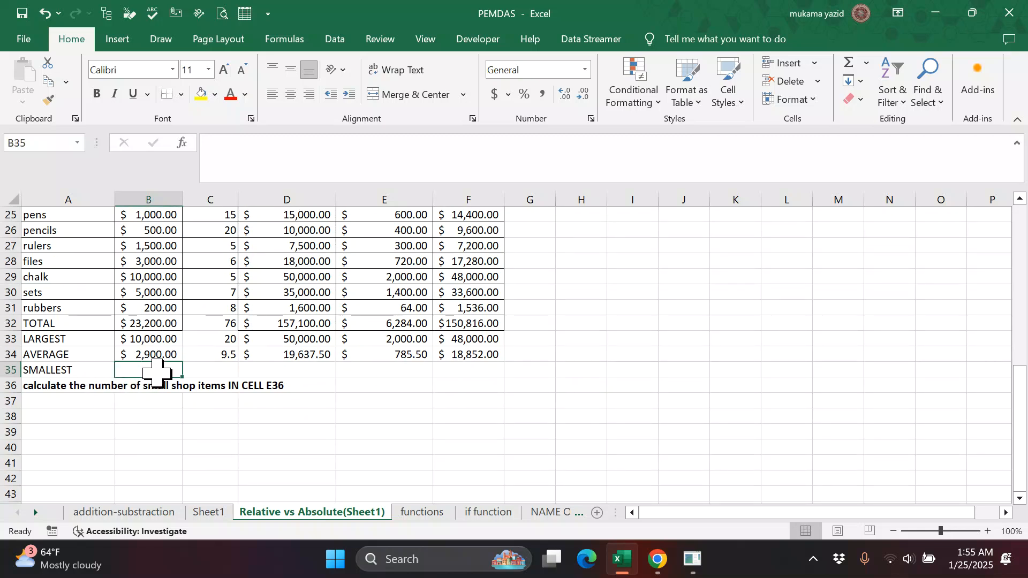
pyautogui.write('=m')
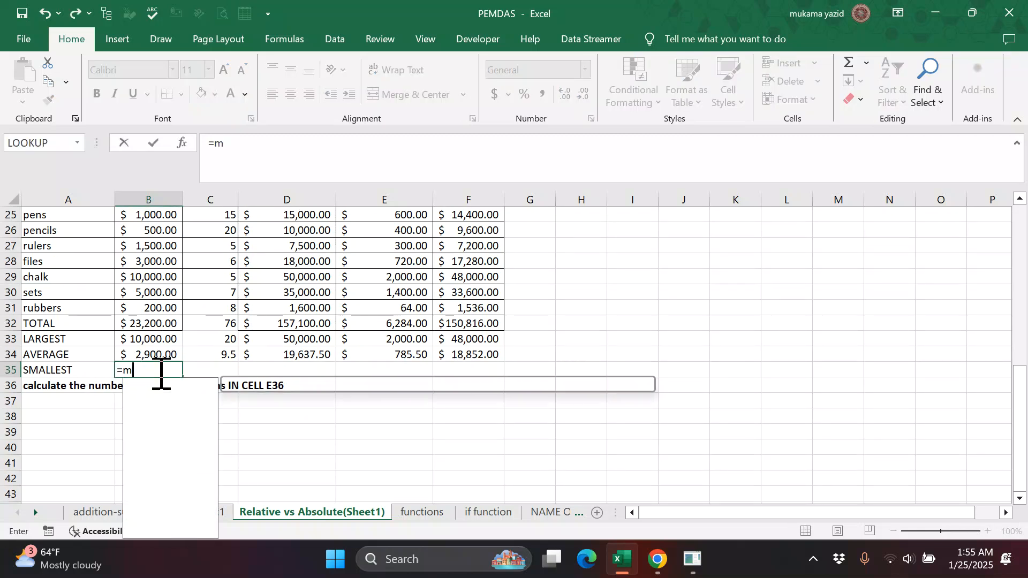
pyautogui.write('in')
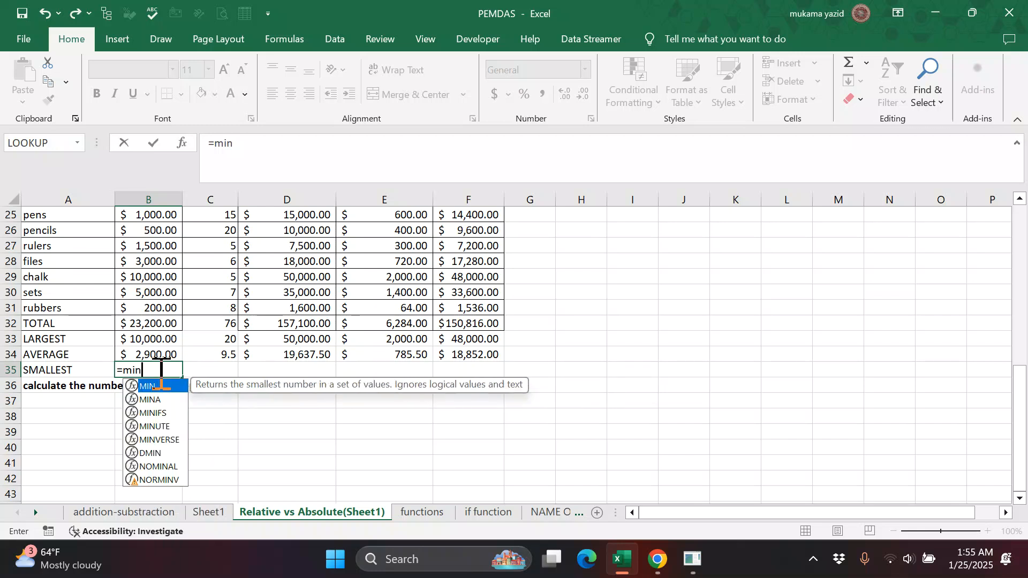
pyautogui.press('Tab')
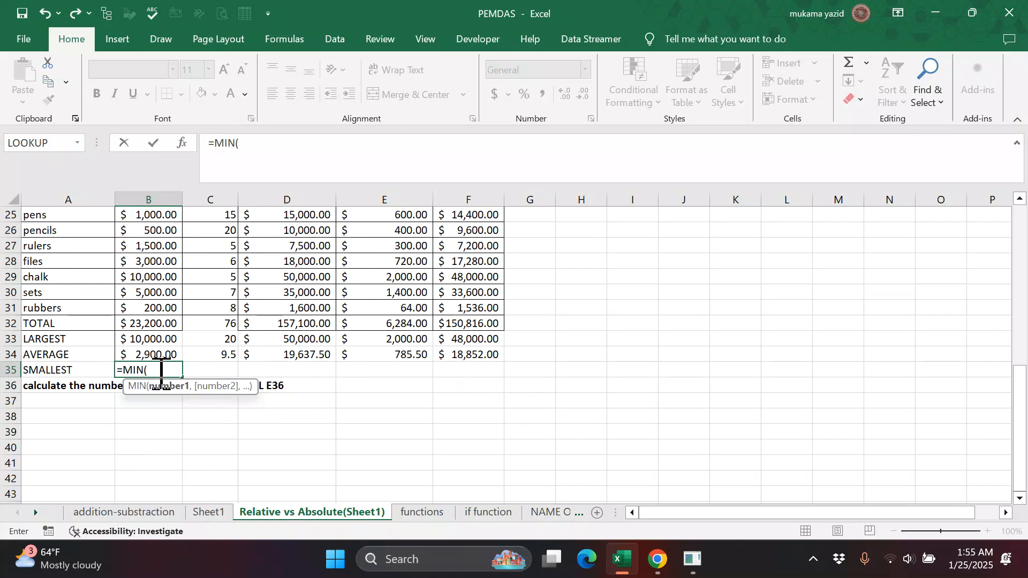
pyautogui.scroll(2, 134, 311)
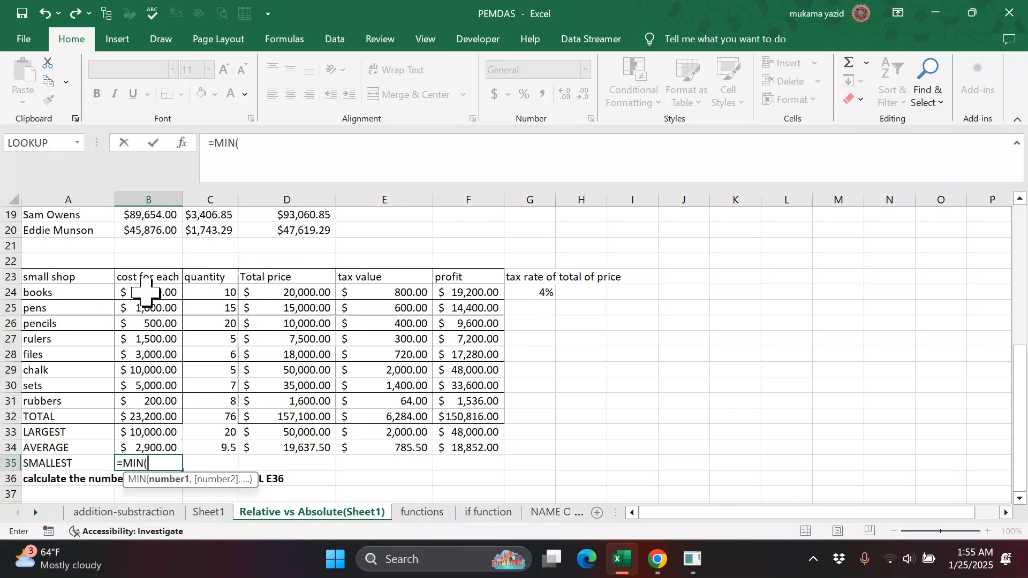
pyautogui.moveTo(142, 292); pyautogui.dragTo(150, 397)
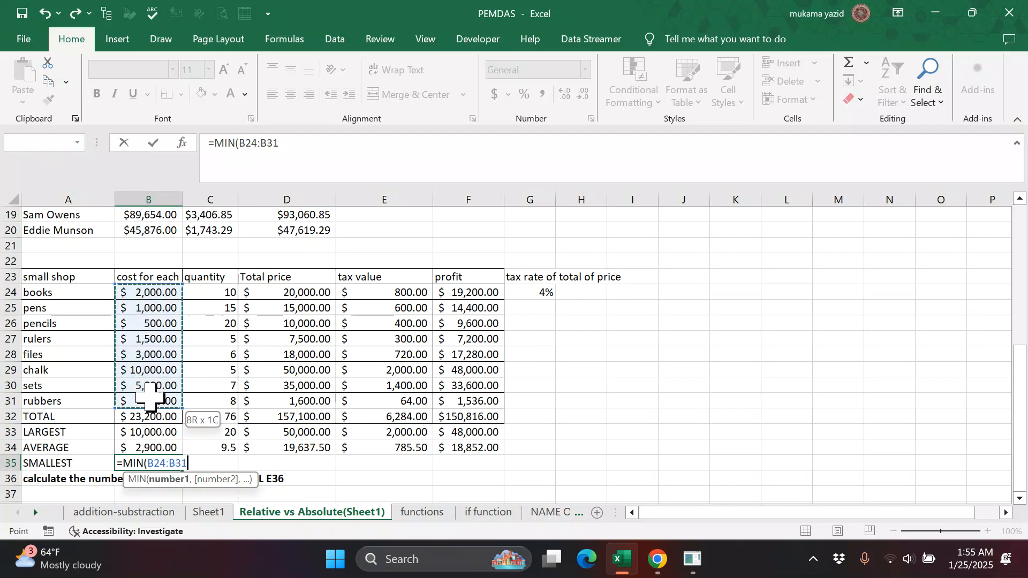
pyautogui.press('Return')
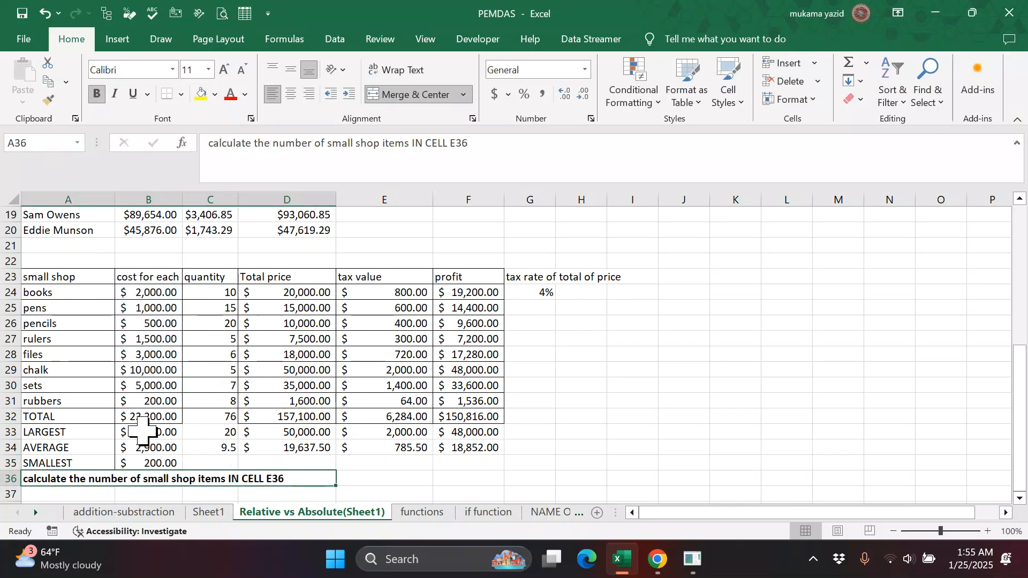
# Step: Fill the SMALLEST formula from B35 across to F35, and clear the formatting of the quantity cell C35
pyautogui.scroll(-1, 147, 418)
pyautogui.click(169, 413)
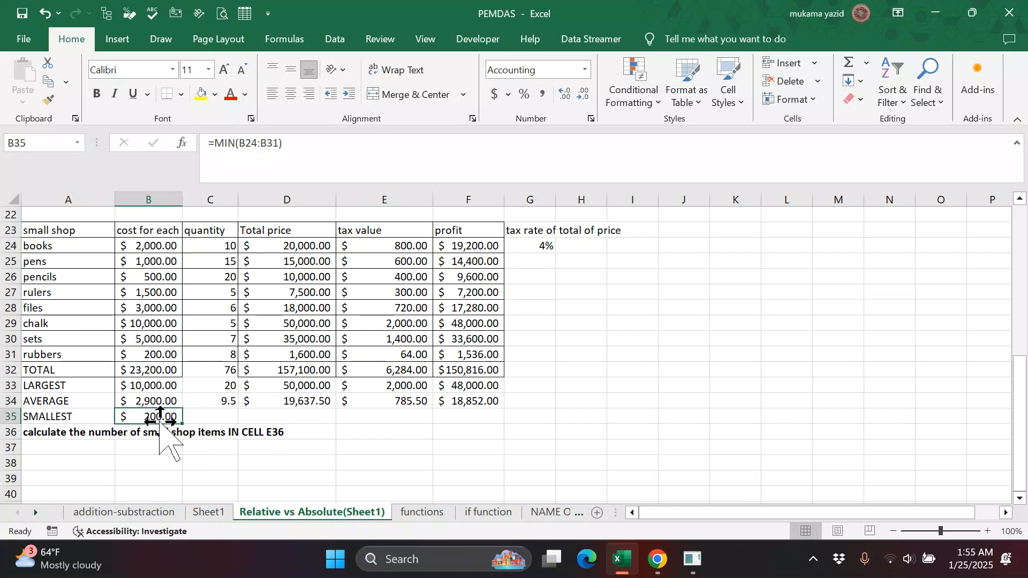
pyautogui.moveTo(185, 423); pyautogui.dragTo(503, 428)
pyautogui.click(225, 421)
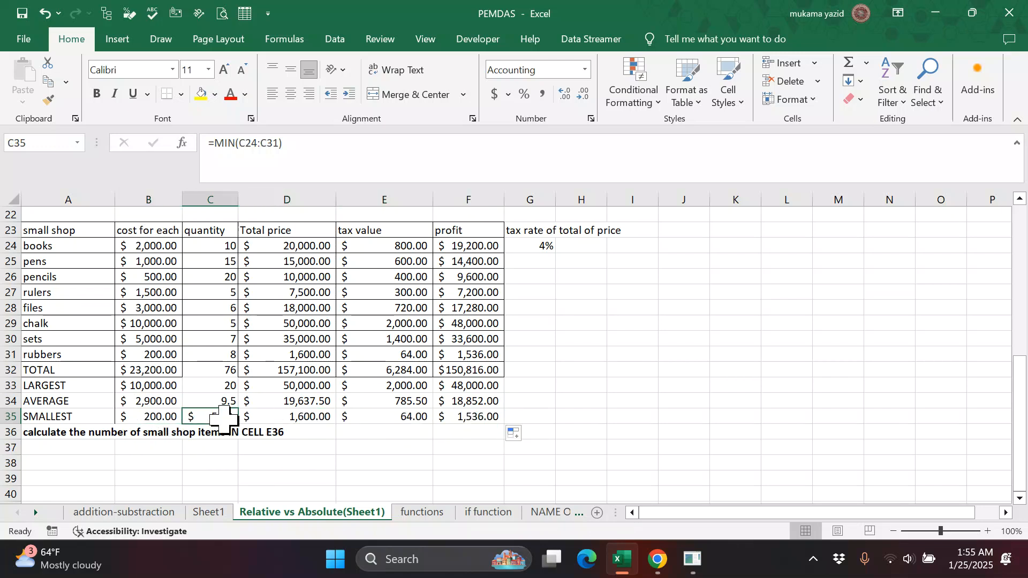
pyautogui.click(855, 100)
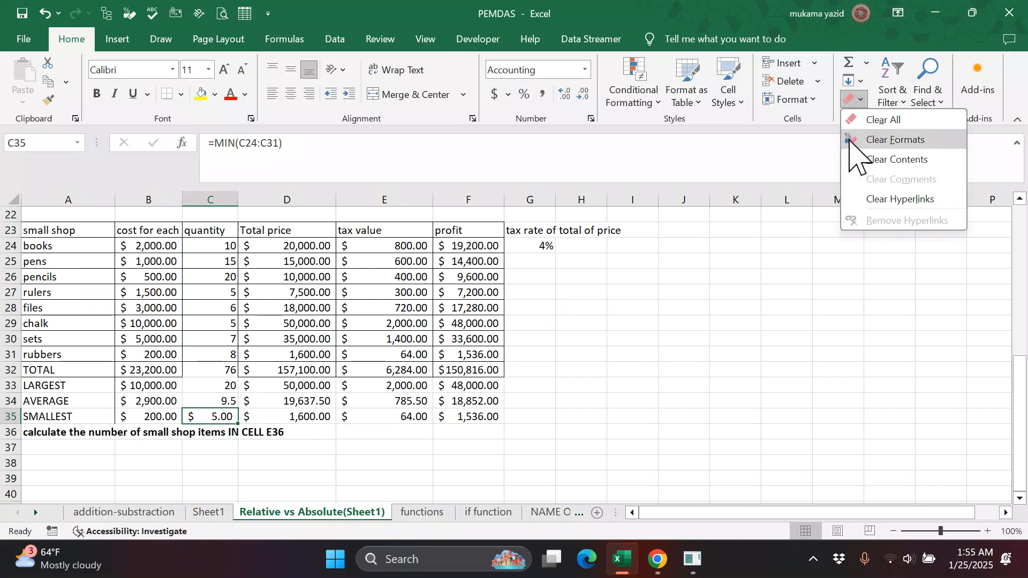
pyautogui.click(866, 140)
pyautogui.scroll(-1, 257, 327)
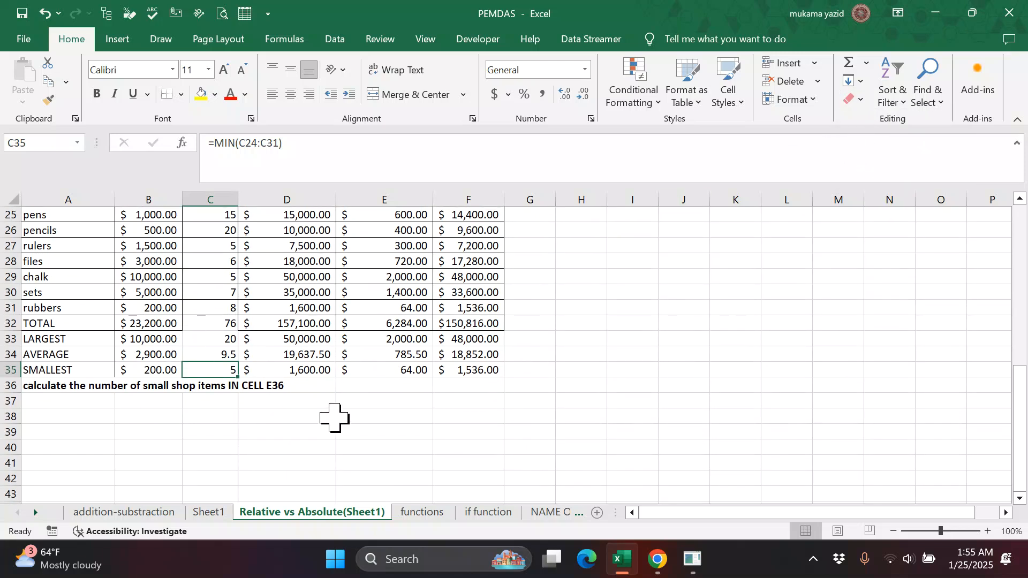
pyautogui.click(344, 413)
# Step: Count the small shop items in E36 with =COUNTA(A24:A31), covering books to rubbers
pyautogui.scroll(-1, 195, 368)
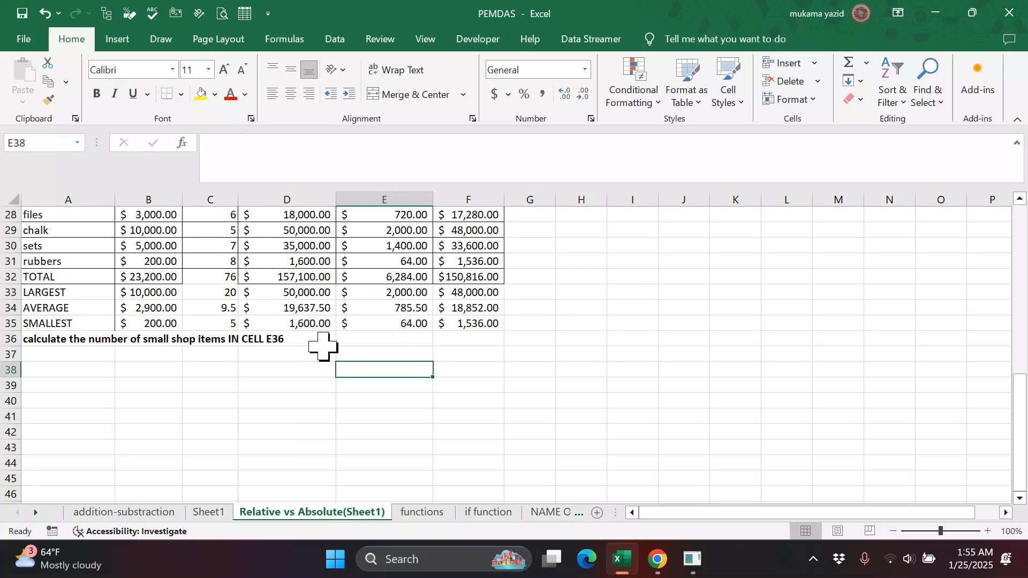
pyautogui.click(365, 353)
pyautogui.click(372, 339)
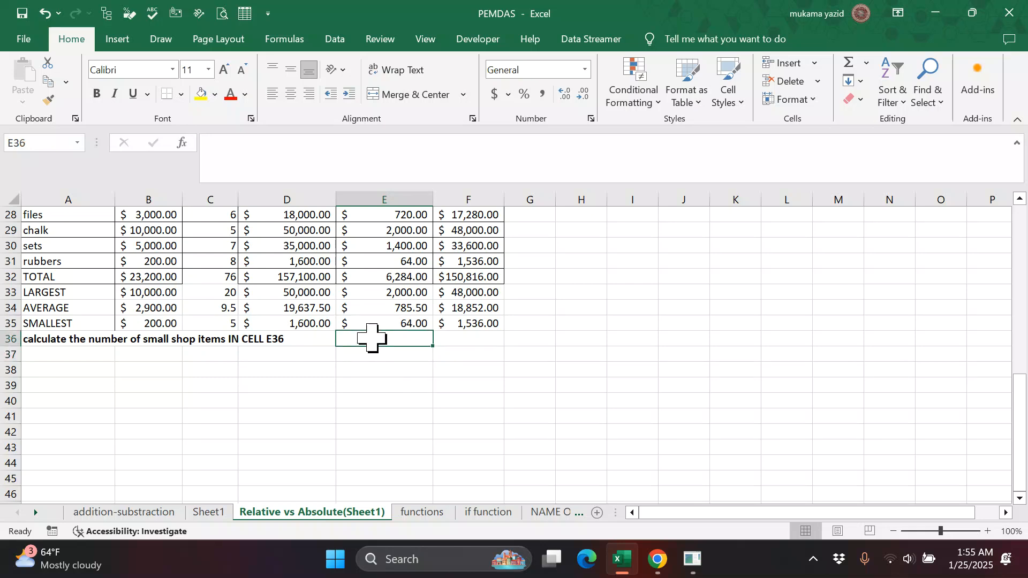
pyautogui.write('=')
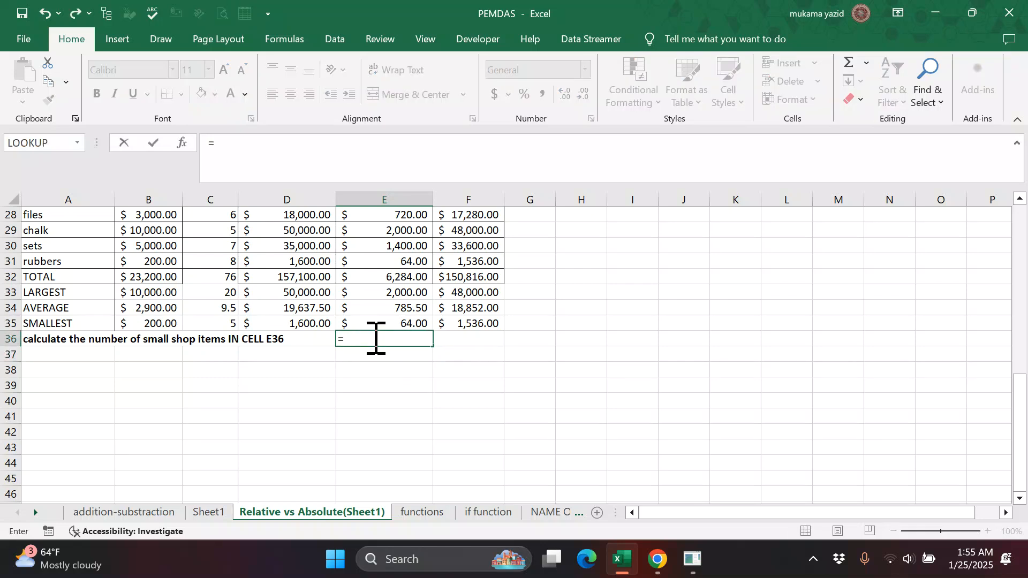
pyautogui.write('c')
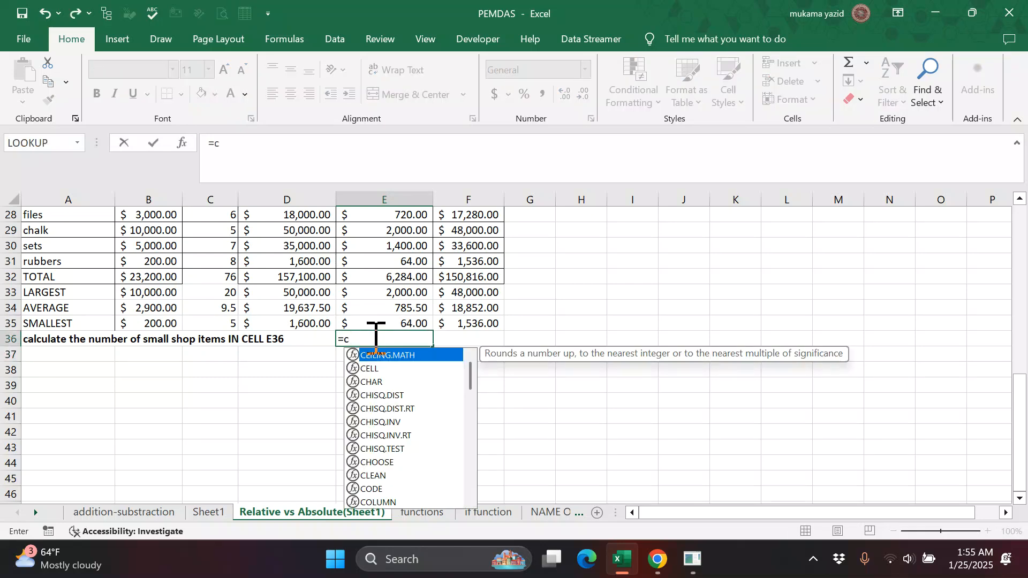
pyautogui.write('ou')
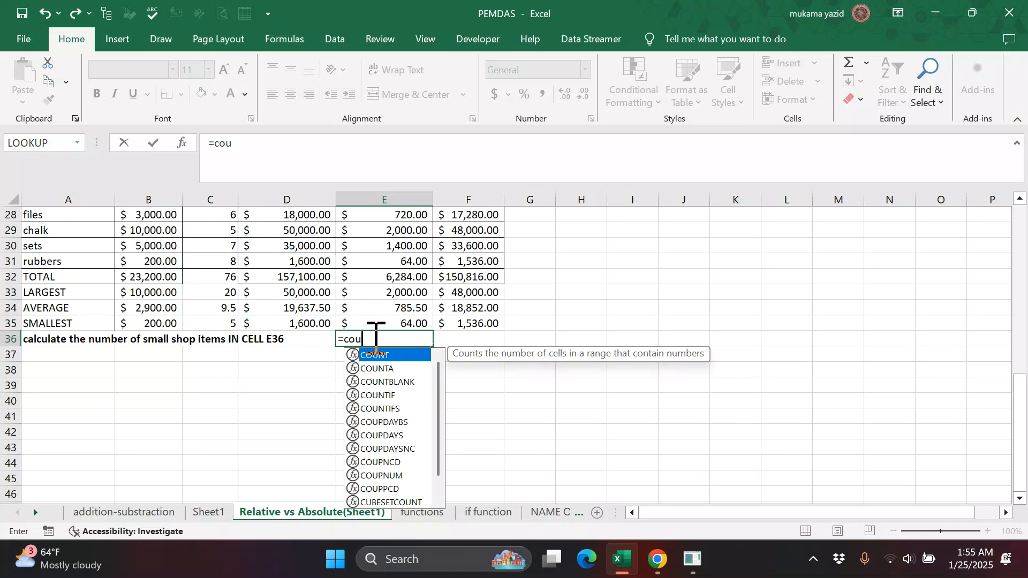
pyautogui.write('nt')
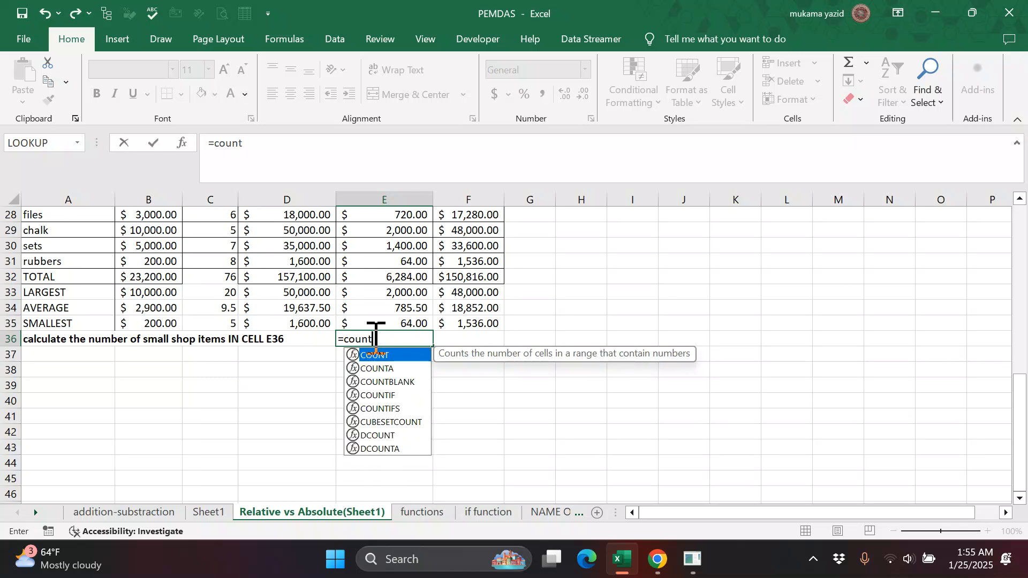
pyautogui.write('a')
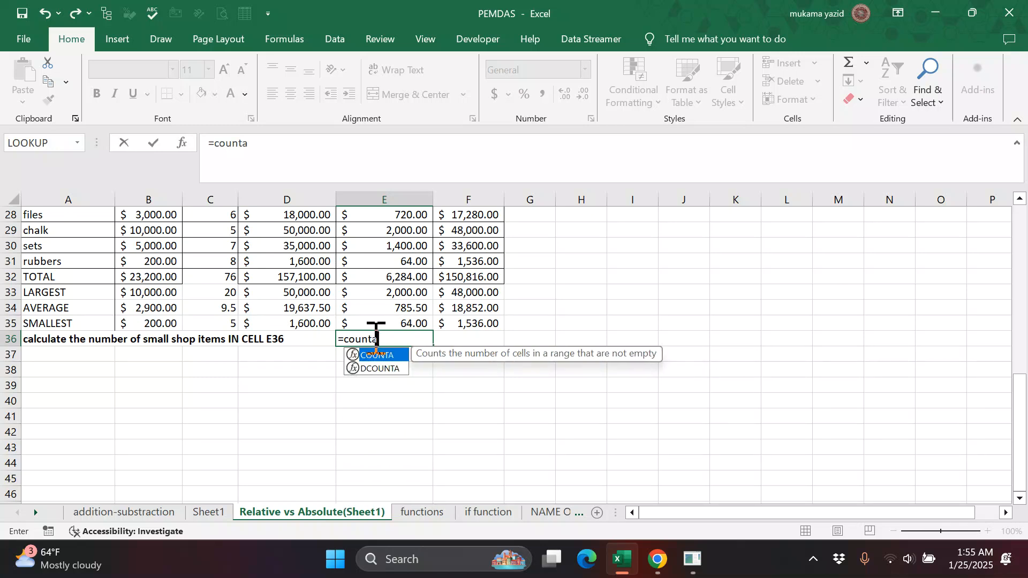
pyautogui.scroll(1, 100, 322)
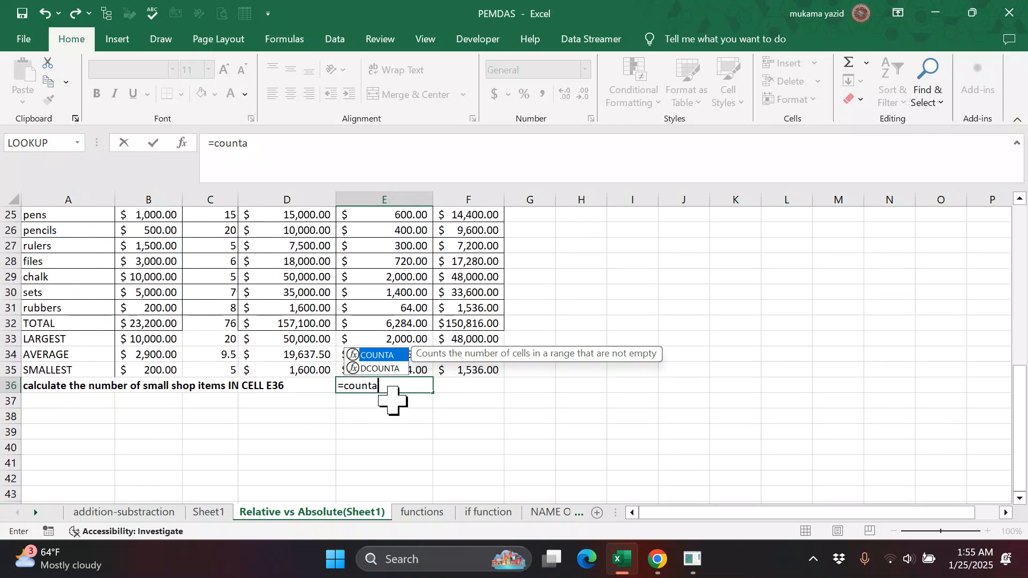
pyautogui.press('Tab')
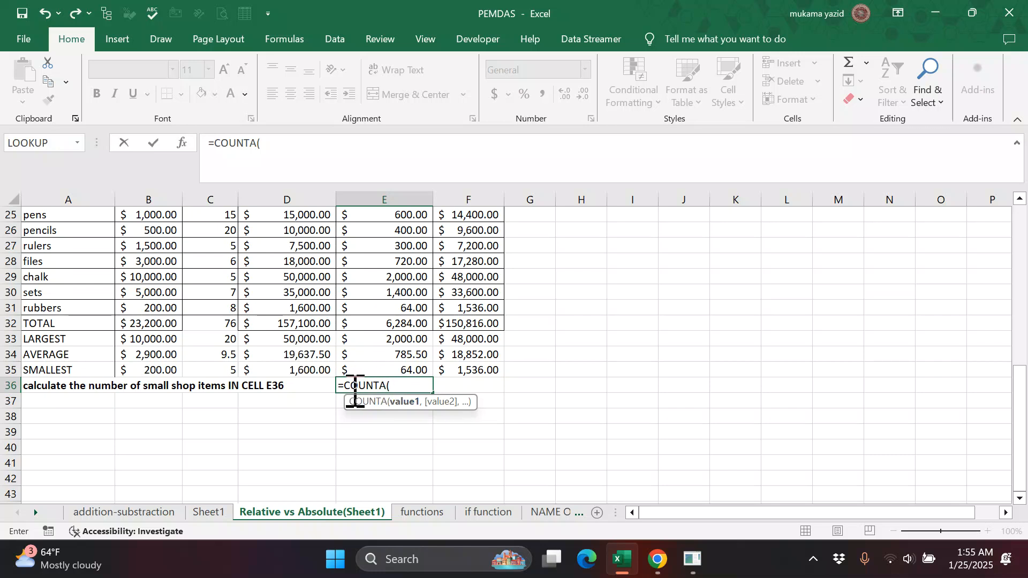
pyautogui.scroll(1, 40, 252)
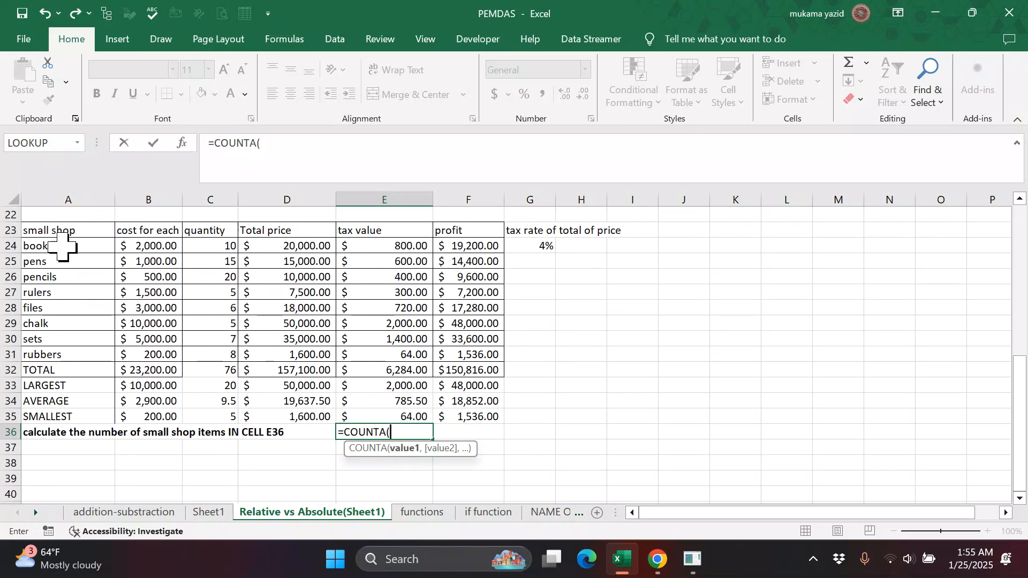
pyautogui.moveTo(62, 245); pyautogui.dragTo(66, 357)
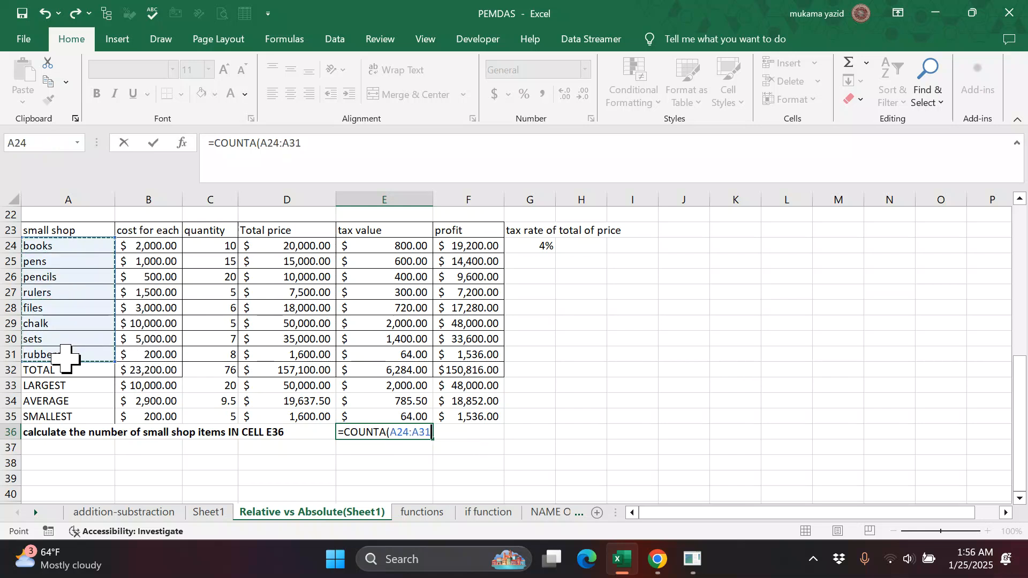
pyautogui.press('Return')
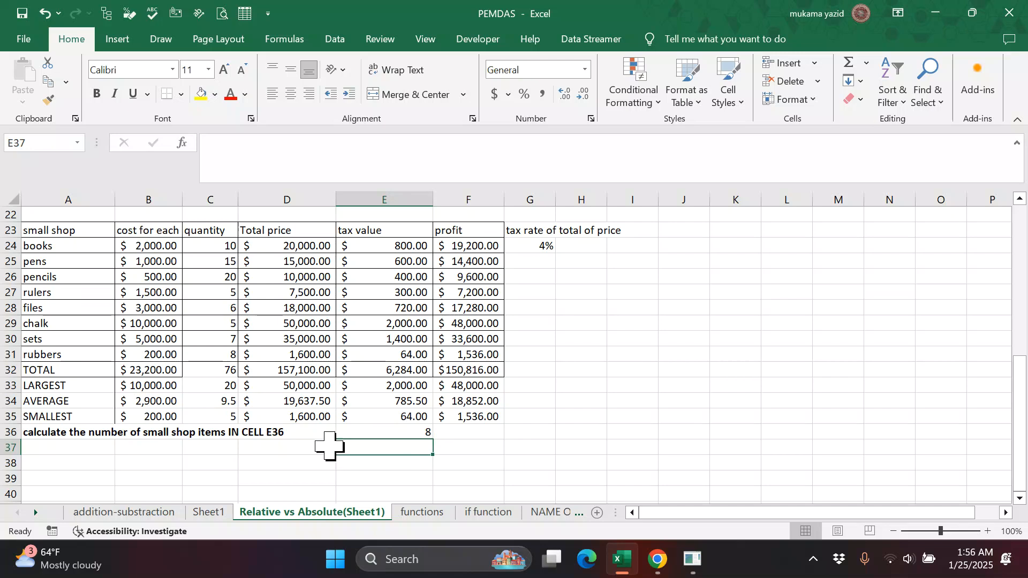
# Step: Go to the functions sheet and examine the employee salary table, its summary rows, the 5% salary increase note and the yearly figures
pyautogui.scroll(-3, 233, 465)
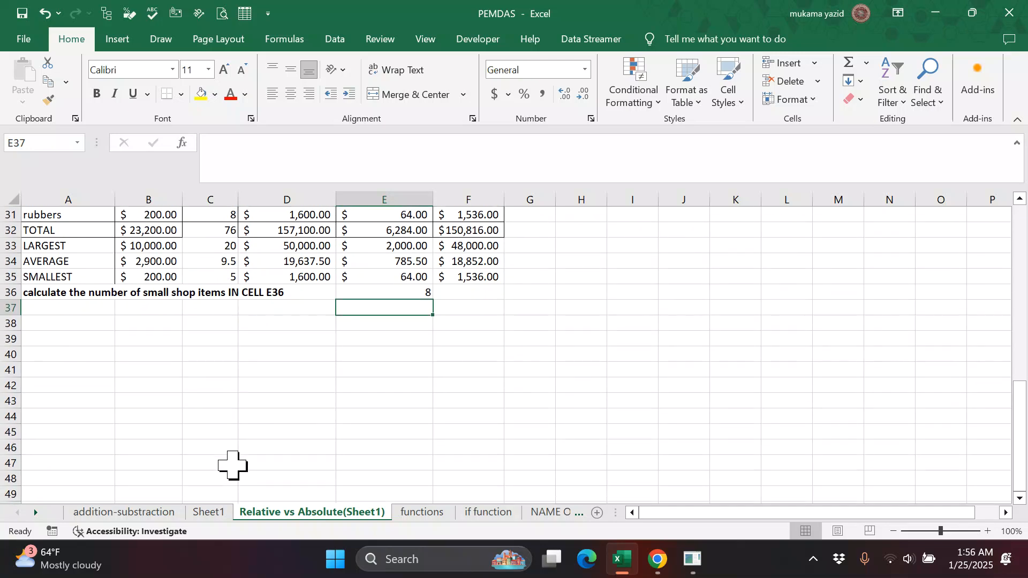
pyautogui.scroll(-3, 232, 465)
pyautogui.scroll(3, 232, 465)
pyautogui.scroll(1, 233, 465)
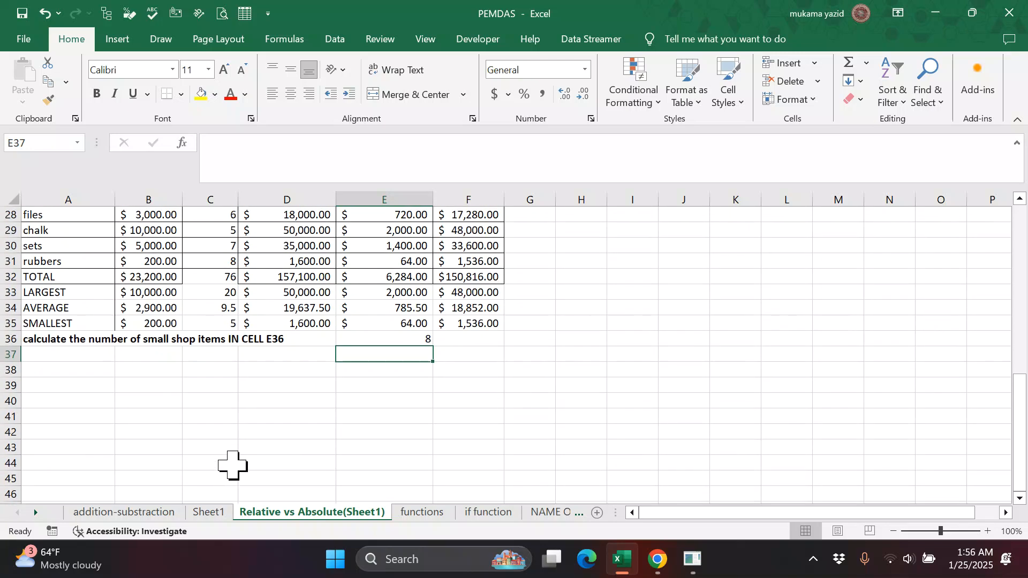
pyautogui.click(421, 512)
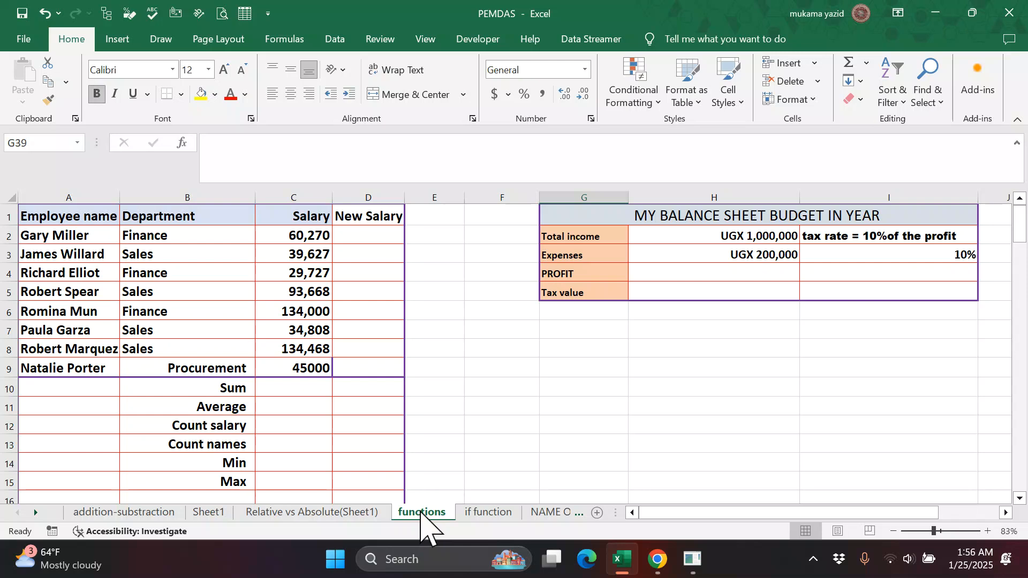
pyautogui.scroll(-5, 306, 442)
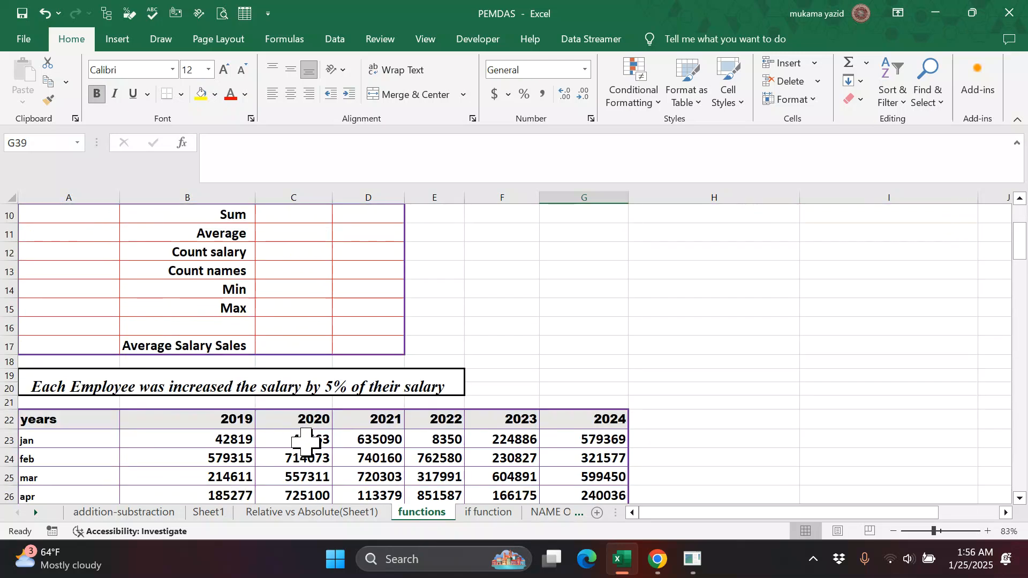
pyautogui.scroll(5, 306, 442)
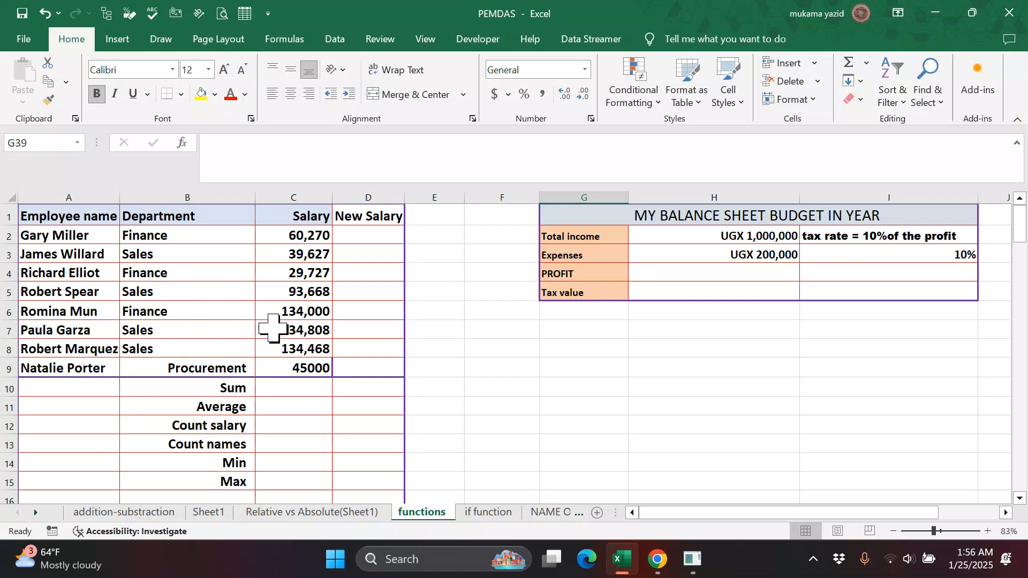
pyautogui.scroll(-2, 273, 329)
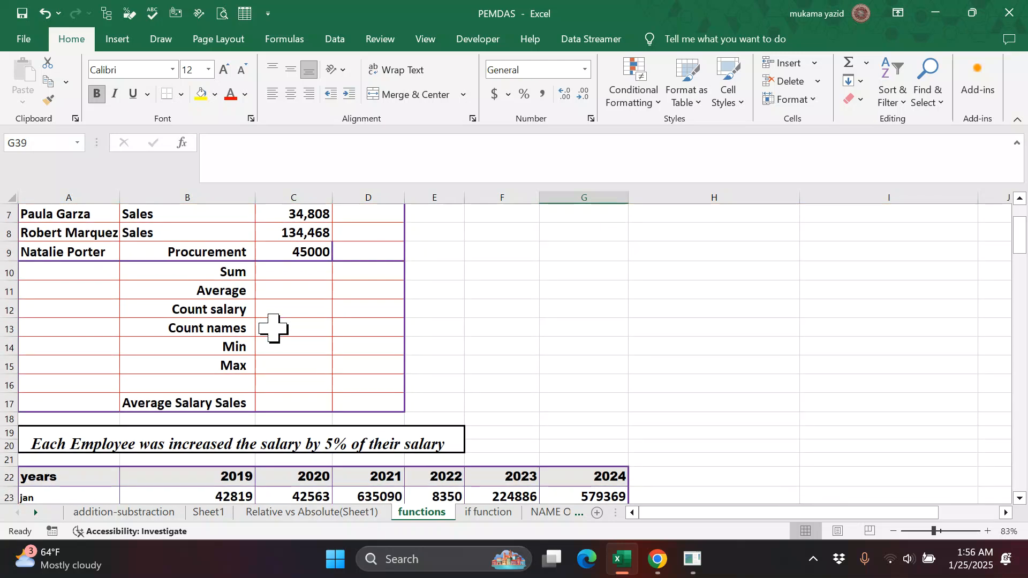
pyautogui.scroll(-2, 273, 328)
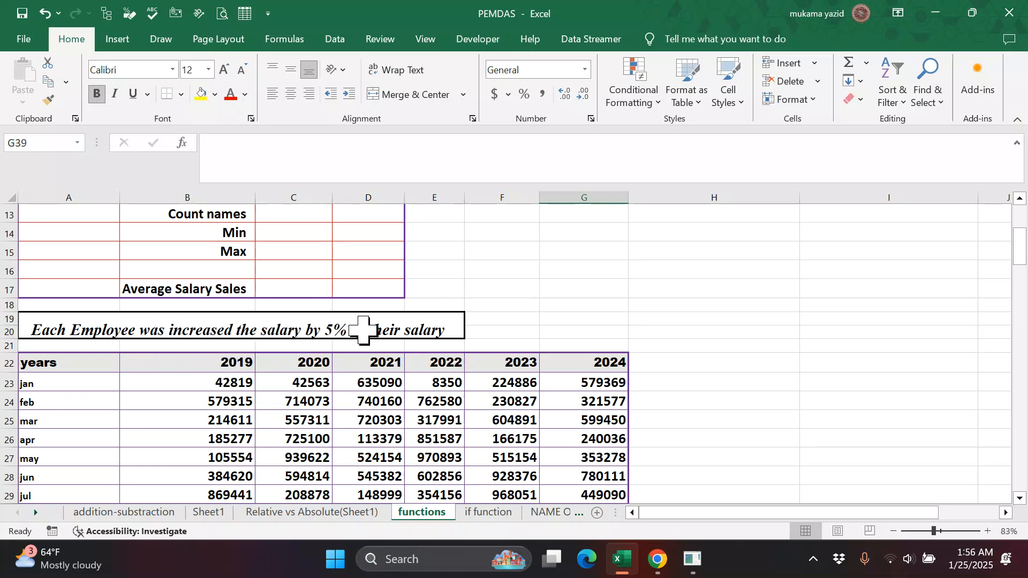
pyautogui.scroll(3, 364, 330)
pyautogui.scroll(1, 363, 331)
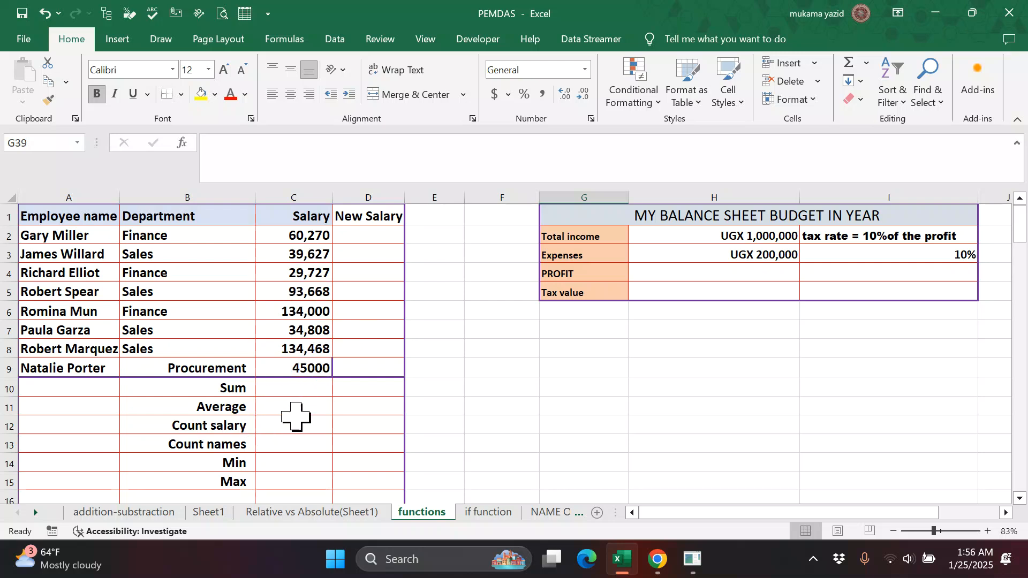
# Step: Calculate the sum of all employee salaries in C10 with =SUM(C2:C9)
pyautogui.click(276, 392)
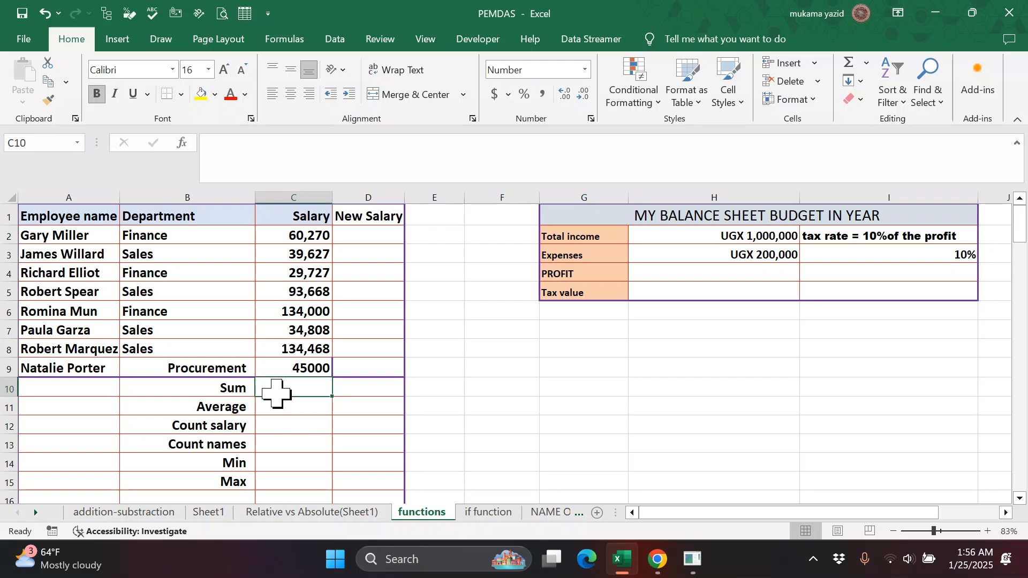
pyautogui.write('=')
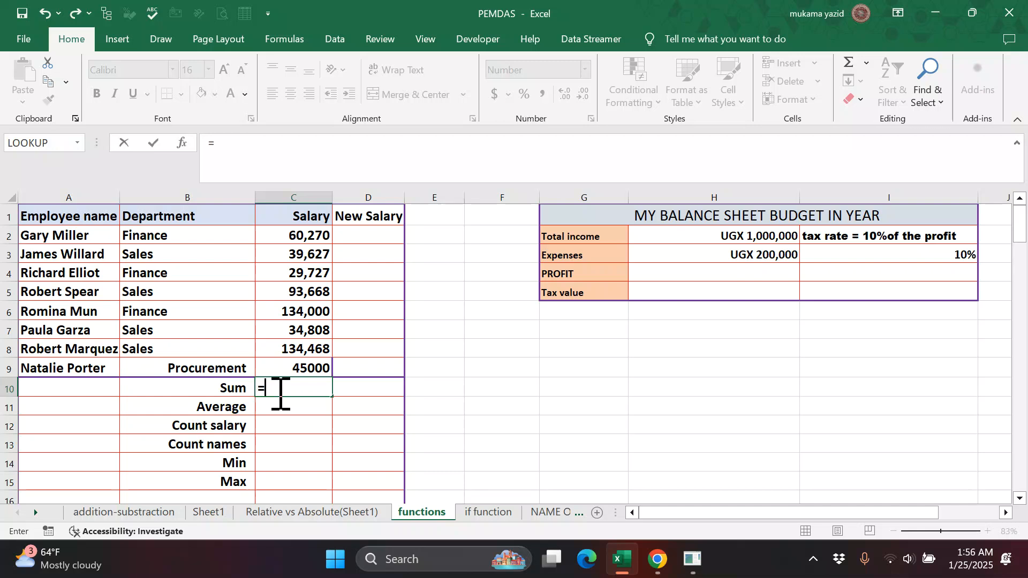
pyautogui.write('su')
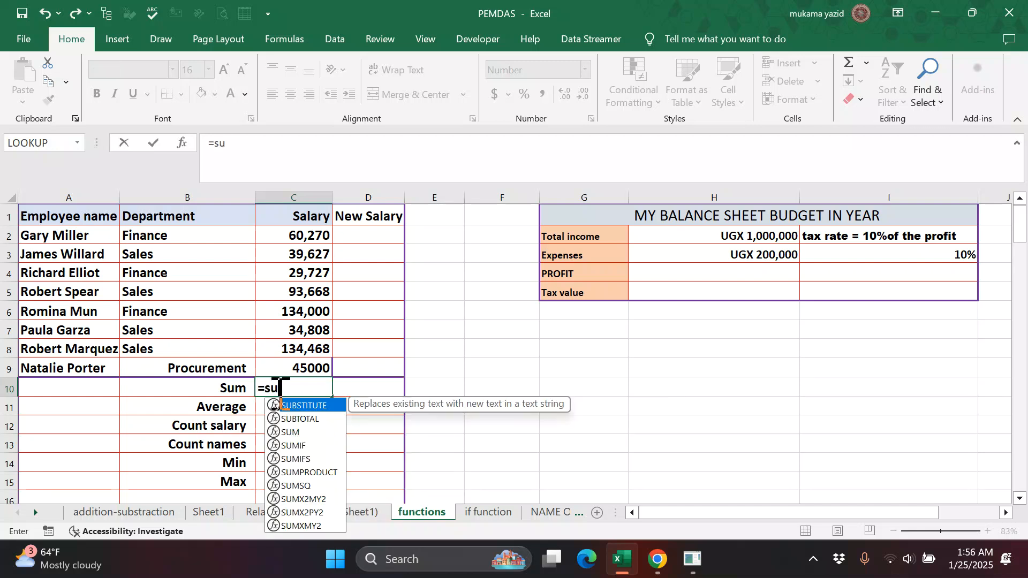
pyautogui.click(293, 433)
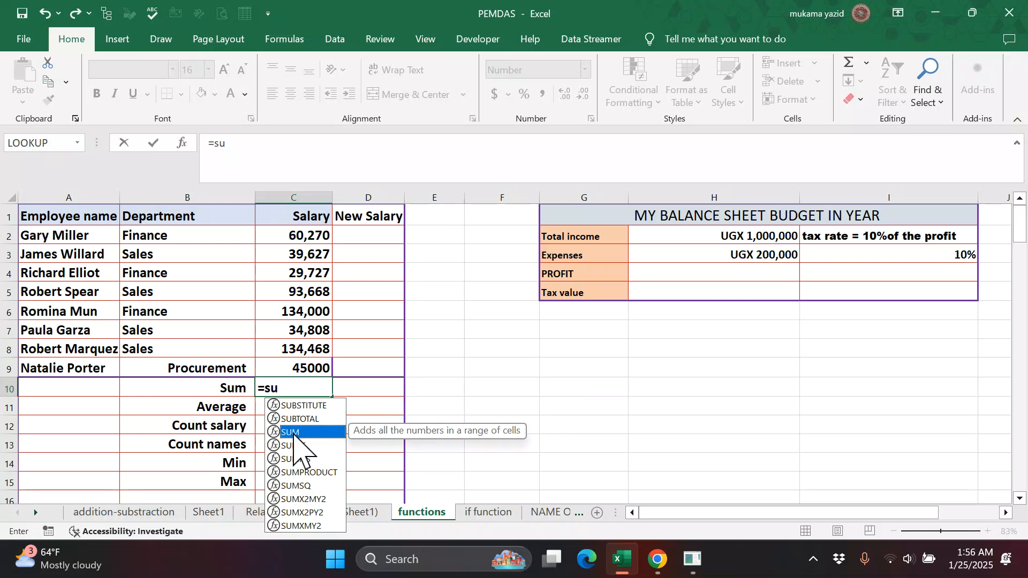
pyautogui.doubleClick(293, 433)
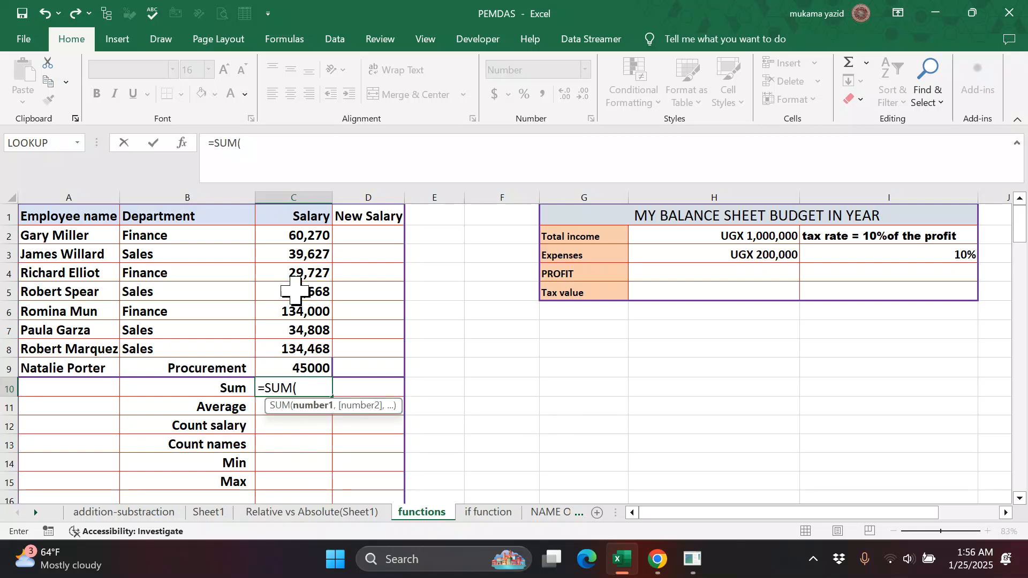
pyautogui.moveTo(308, 236); pyautogui.dragTo(311, 362)
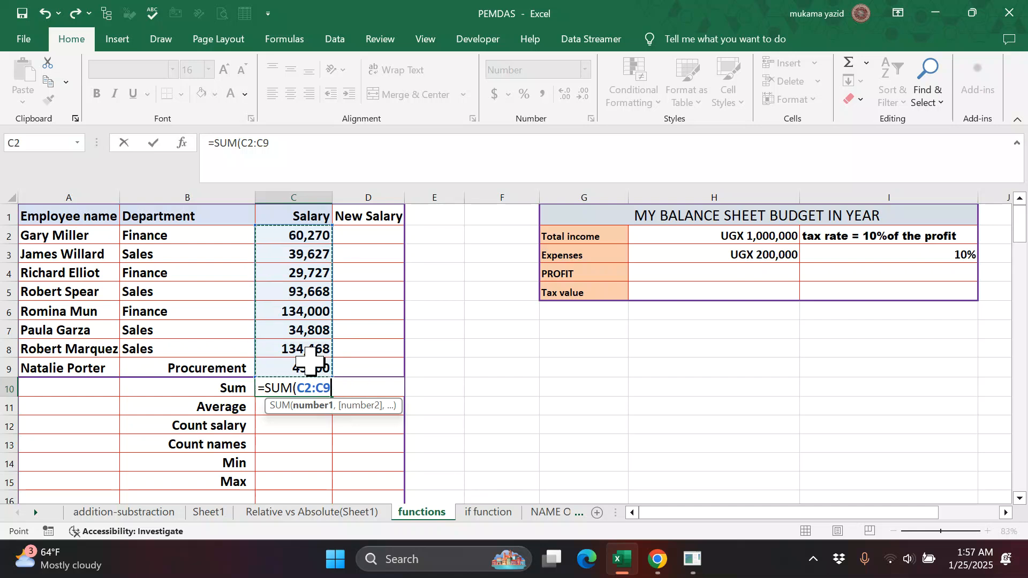
pyautogui.press('Return')
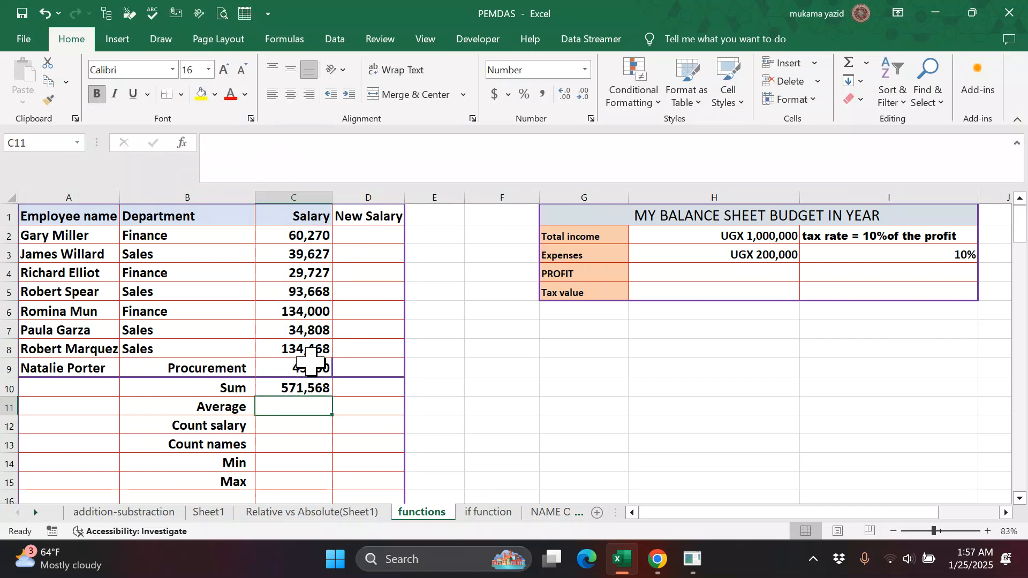
# Step: Calculate the average employee salary in C11 with =AVERAGE(C2:C9)
pyautogui.write('=')
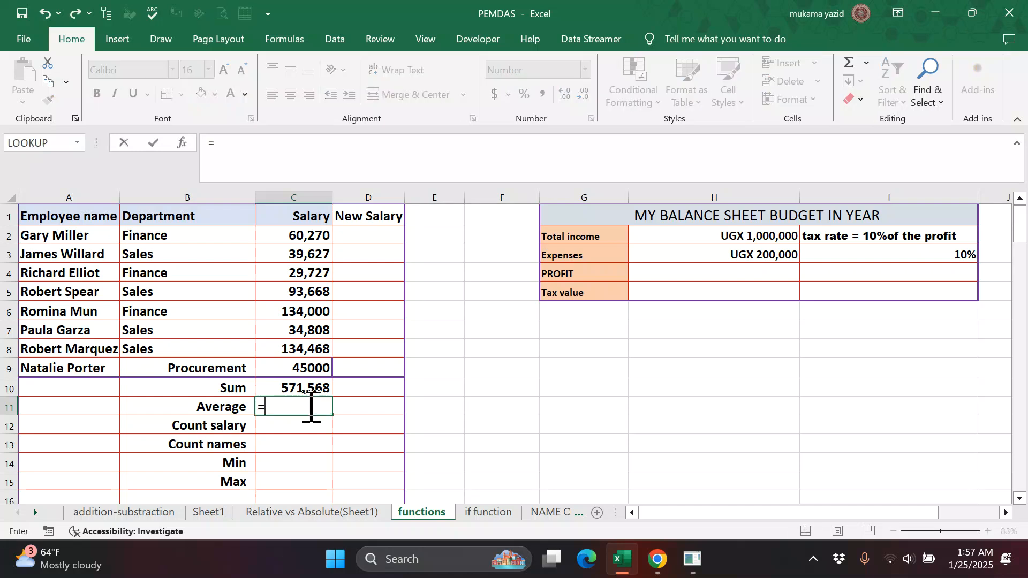
pyautogui.write('av')
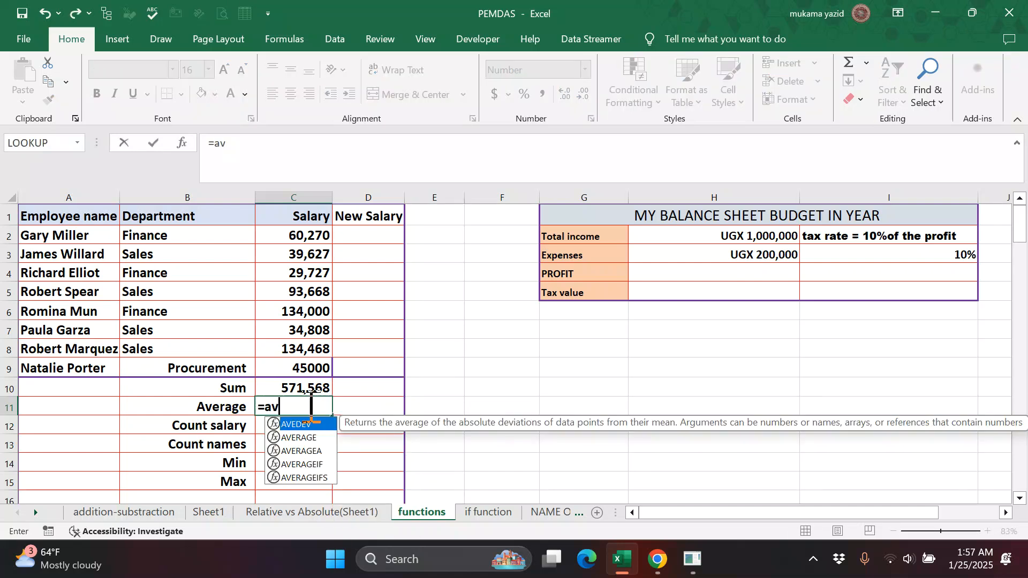
pyautogui.click(298, 438)
pyautogui.doubleClick(297, 438)
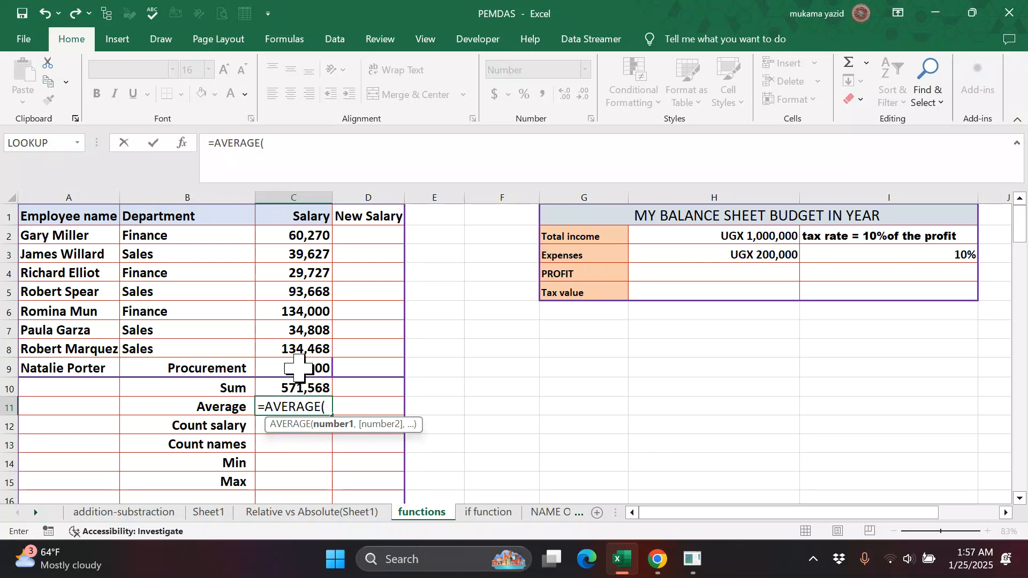
pyautogui.click(298, 242)
pyautogui.moveTo(298, 242); pyautogui.dragTo(310, 360)
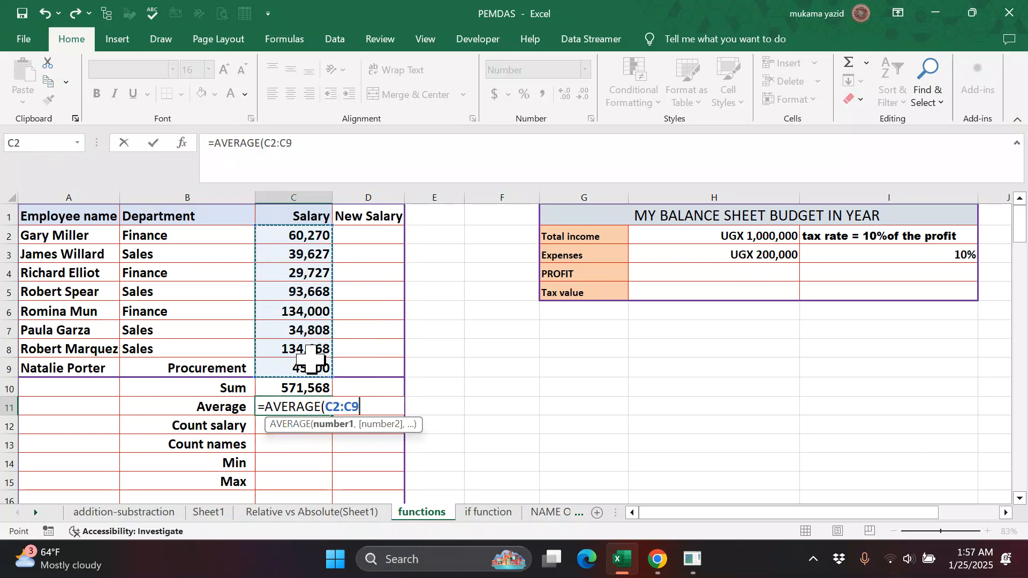
pyautogui.press('Return')
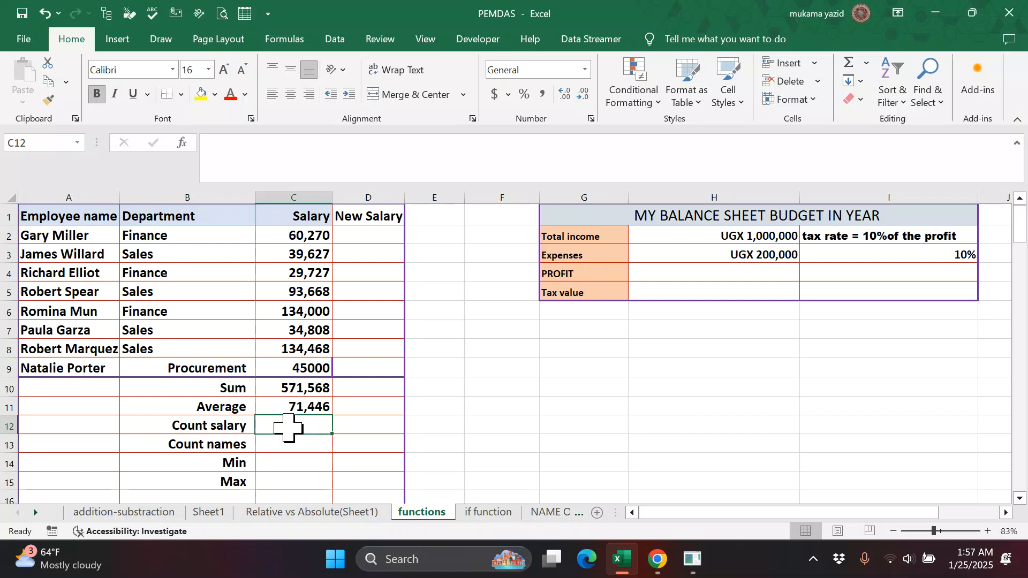
# Step: Count the salary entries in C12 using the COUNT function over C2:C9
pyautogui.write('=')
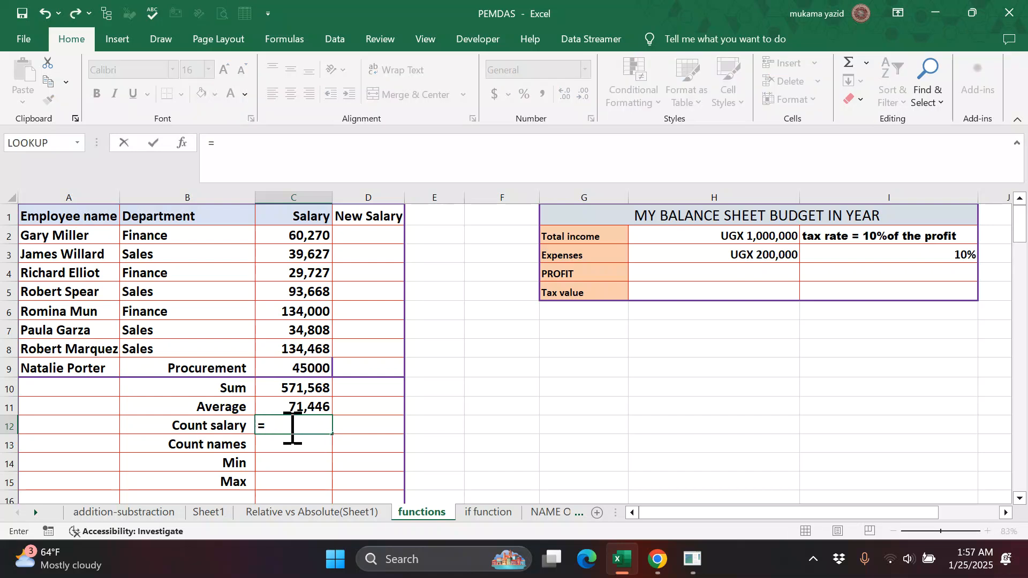
pyautogui.write('cou')
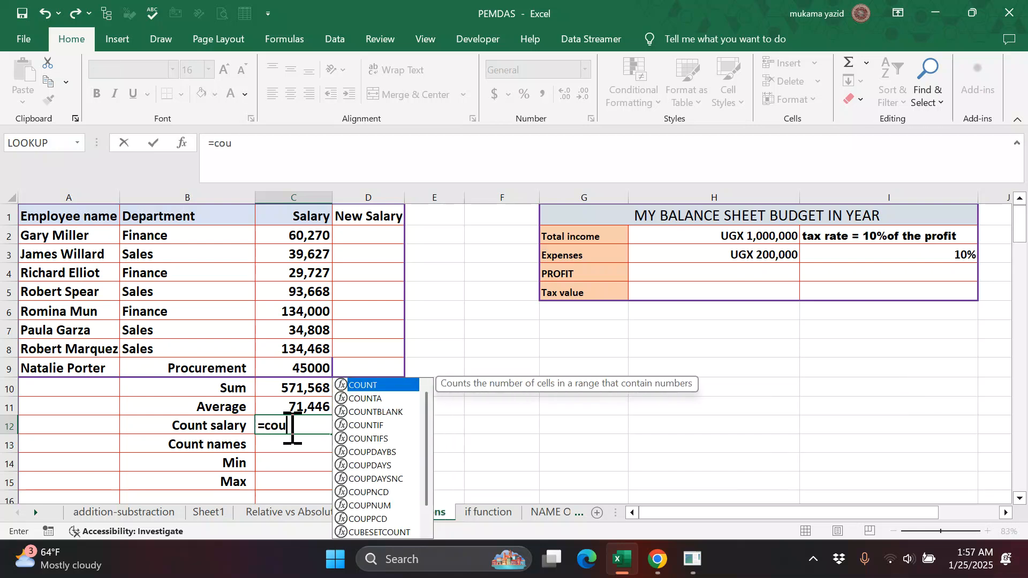
pyautogui.press('Tab')
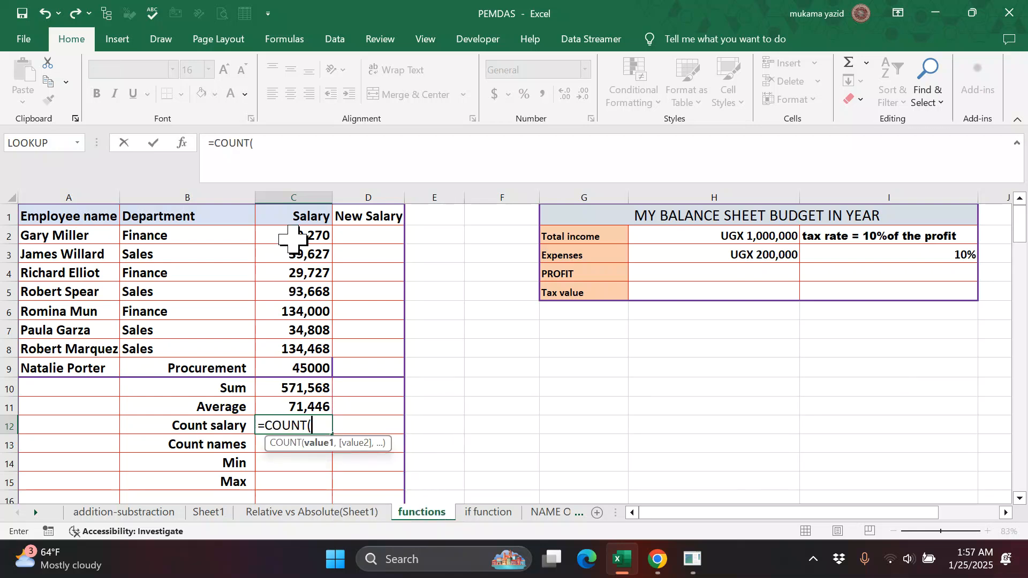
pyautogui.moveTo(284, 236); pyautogui.dragTo(301, 367)
pyautogui.press('Return')
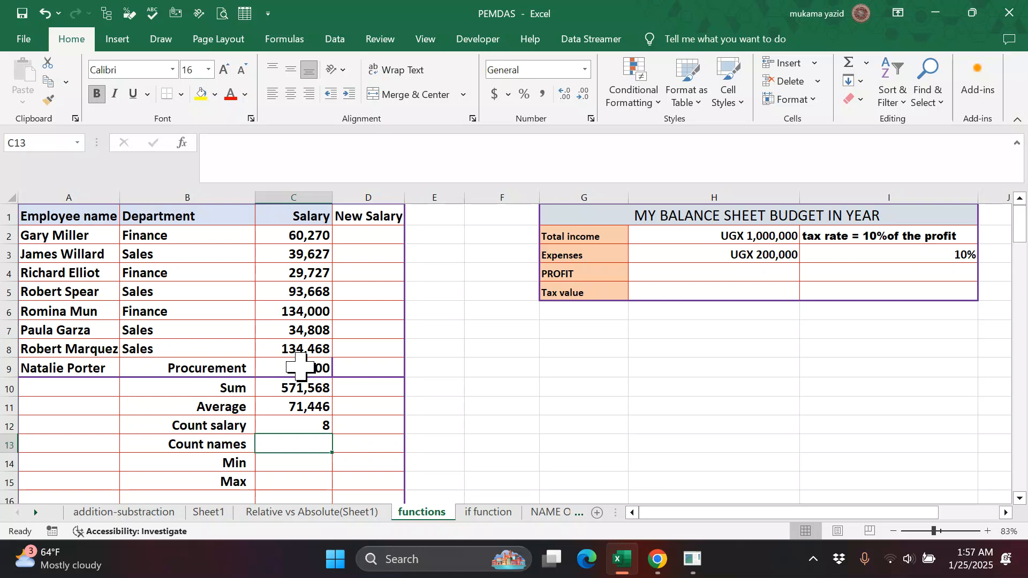
# Step: Count the employee names in C13 using the COUNTA function over A2:A9
pyautogui.write('=c')
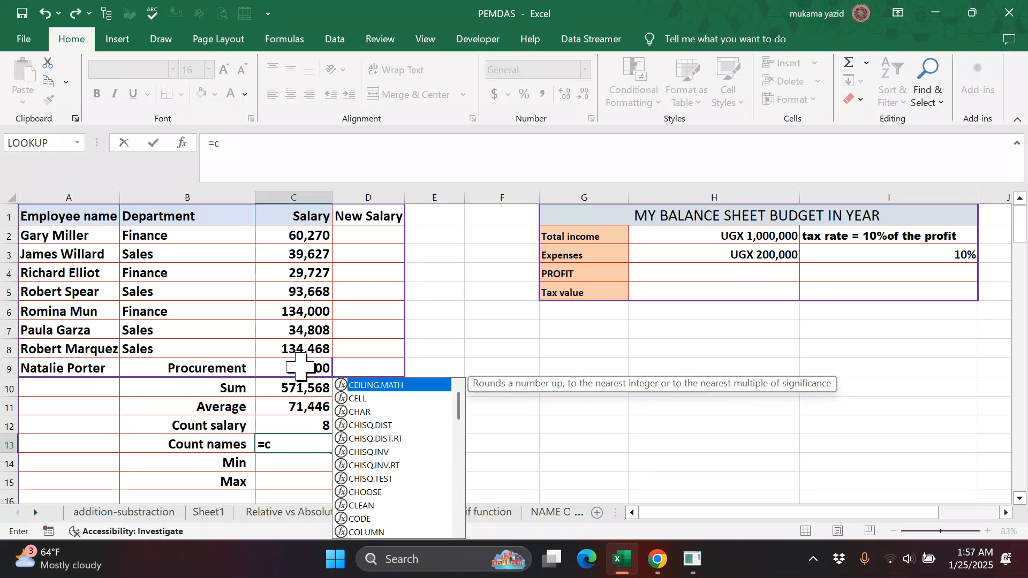
pyautogui.write('ou')
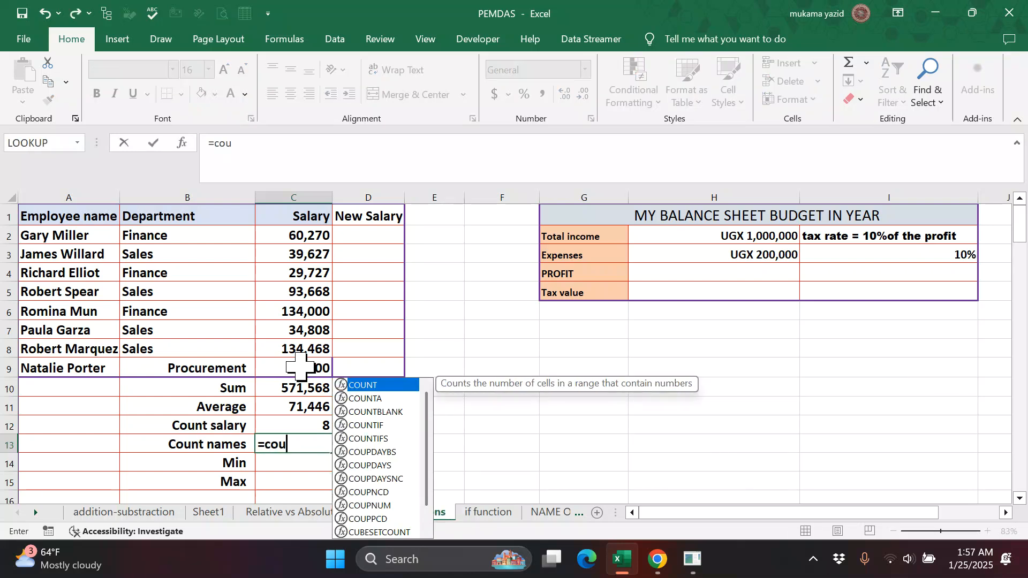
pyautogui.click(352, 399)
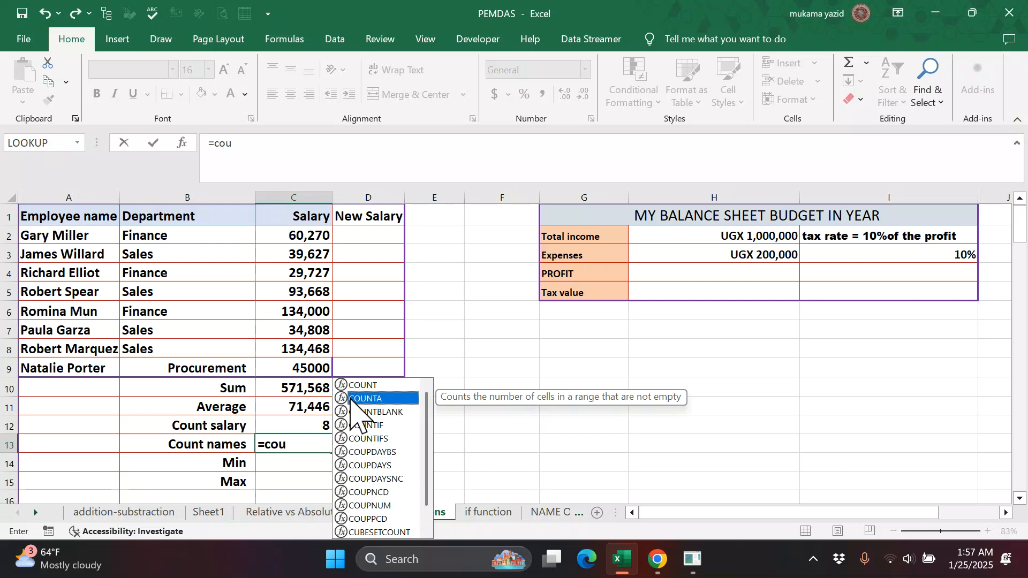
pyautogui.doubleClick(352, 399)
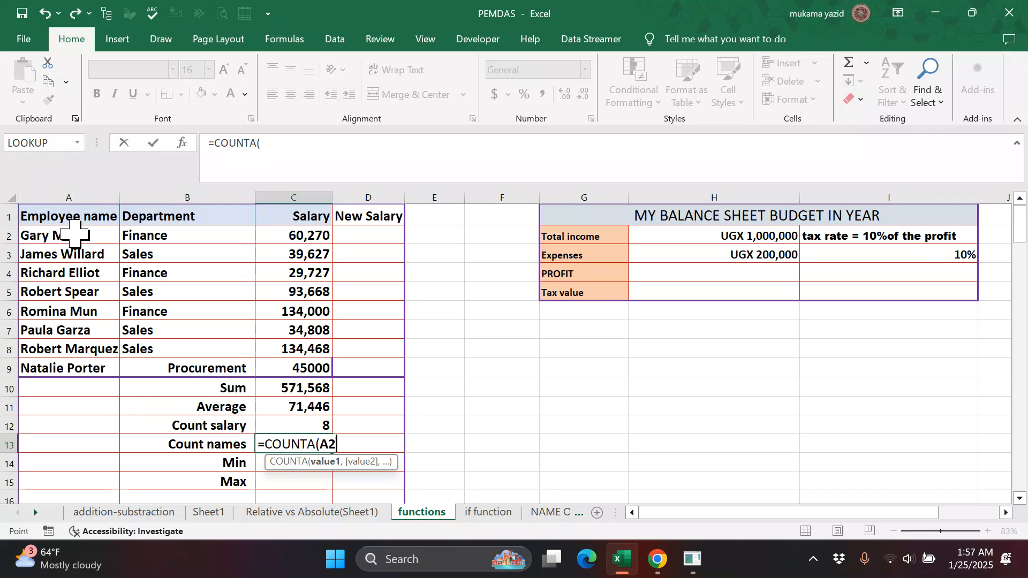
pyautogui.moveTo(75, 232); pyautogui.dragTo(78, 365)
pyautogui.press('Return')
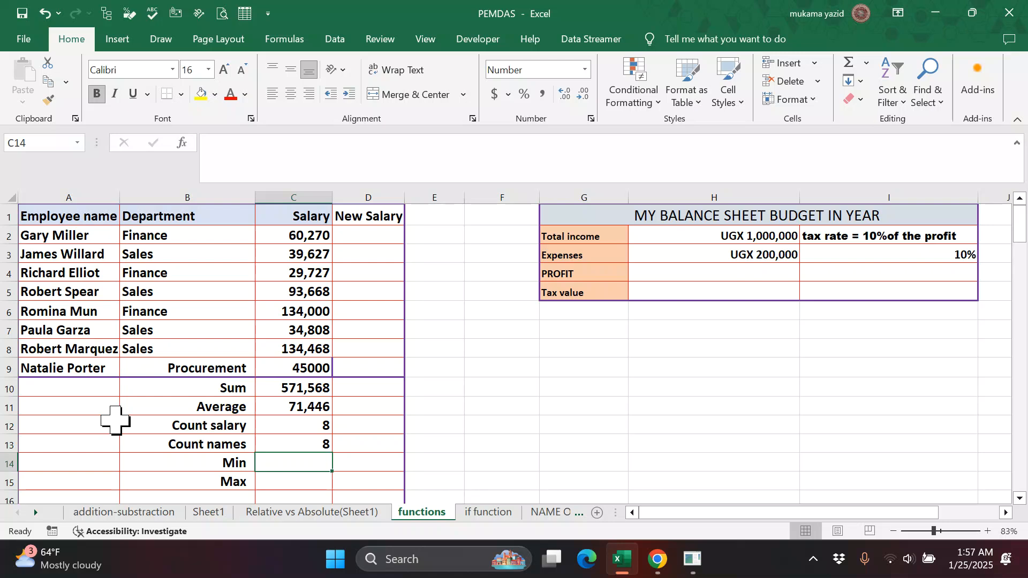
# Step: Find the lowest employee salary in C14 using the MIN function over C2:C9
pyautogui.write('=min')
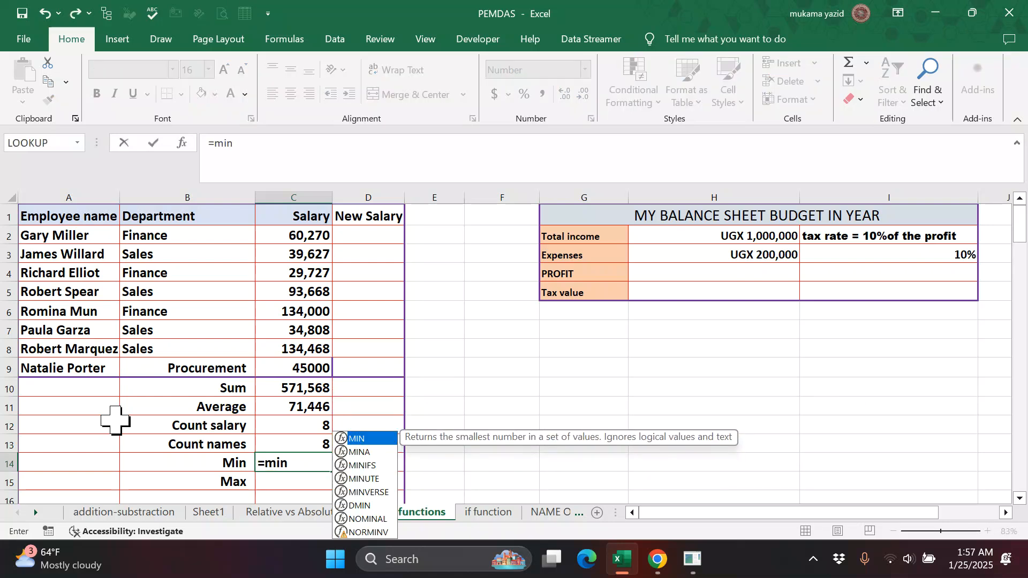
pyautogui.press('Tab')
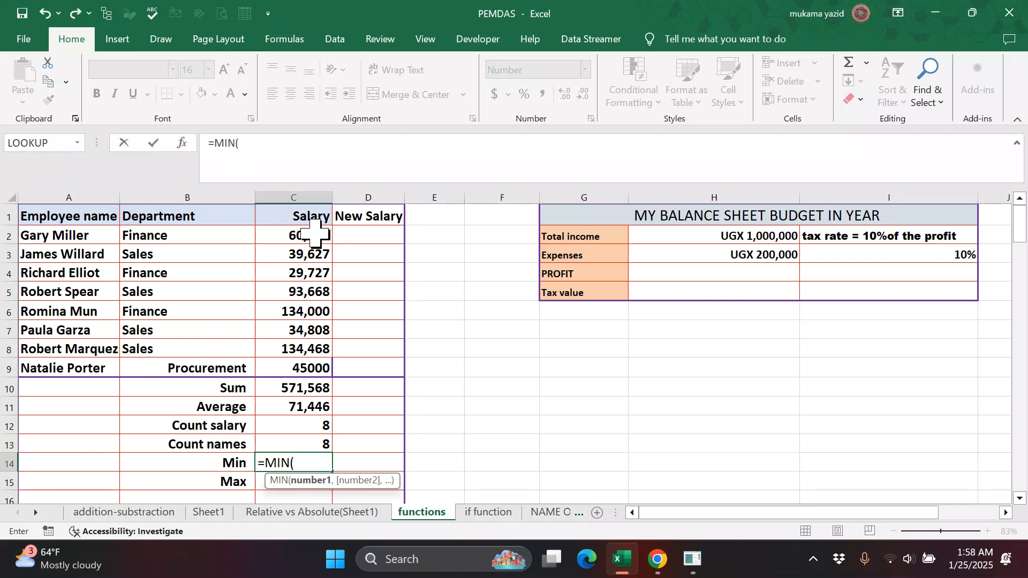
pyautogui.moveTo(315, 232); pyautogui.dragTo(309, 367)
pyautogui.press('Return')
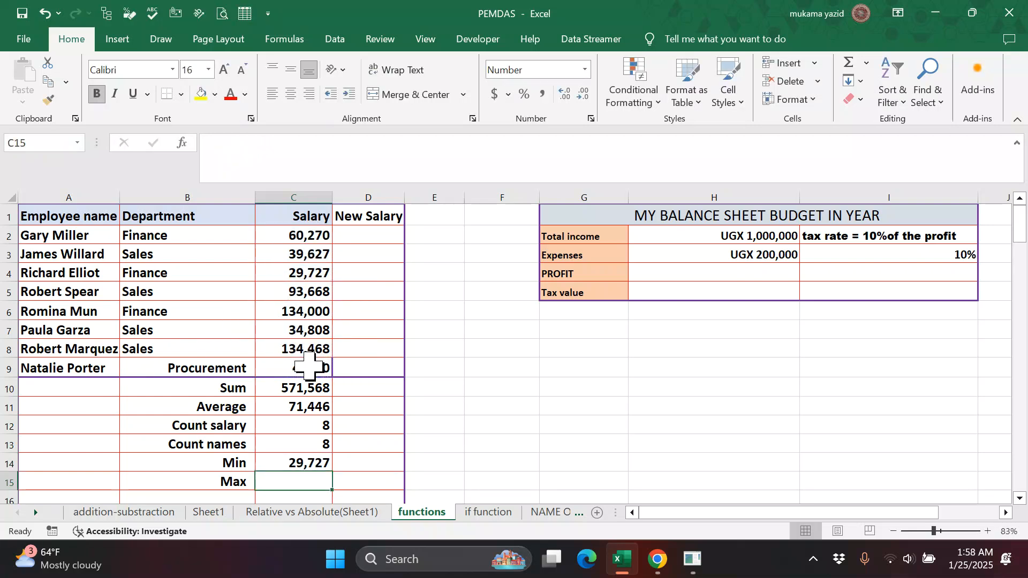
# Step: Find the highest employee salary in C15 using the MAX function over C2:C9
pyautogui.write('=max')
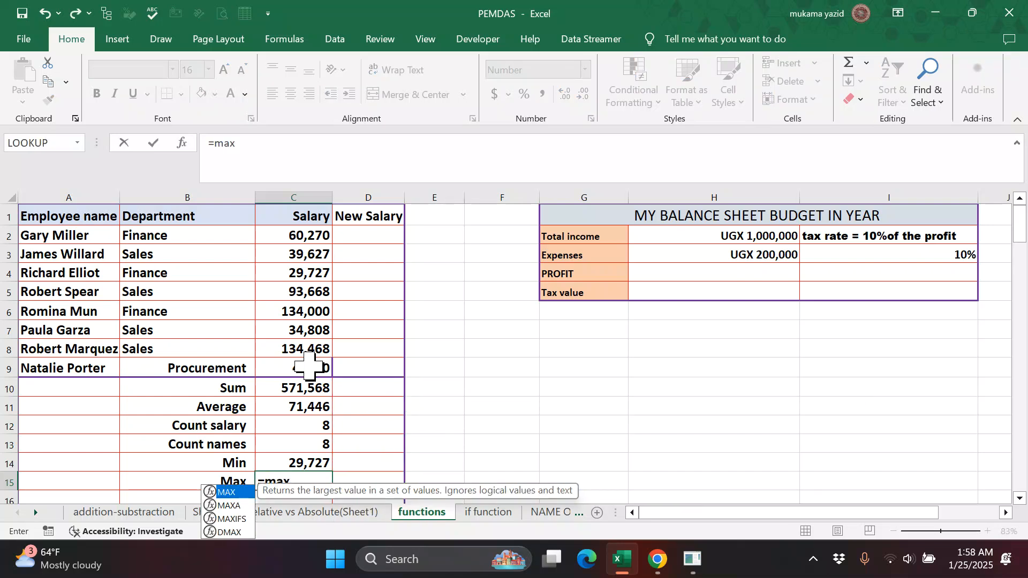
pyautogui.press('Tab')
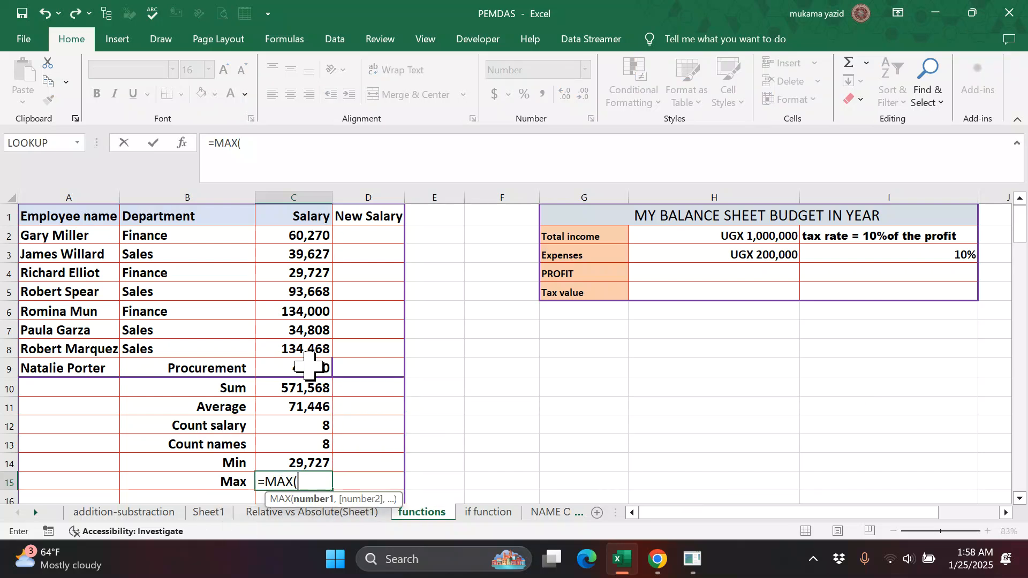
pyautogui.moveTo(318, 236); pyautogui.dragTo(308, 364)
pyautogui.press('Return')
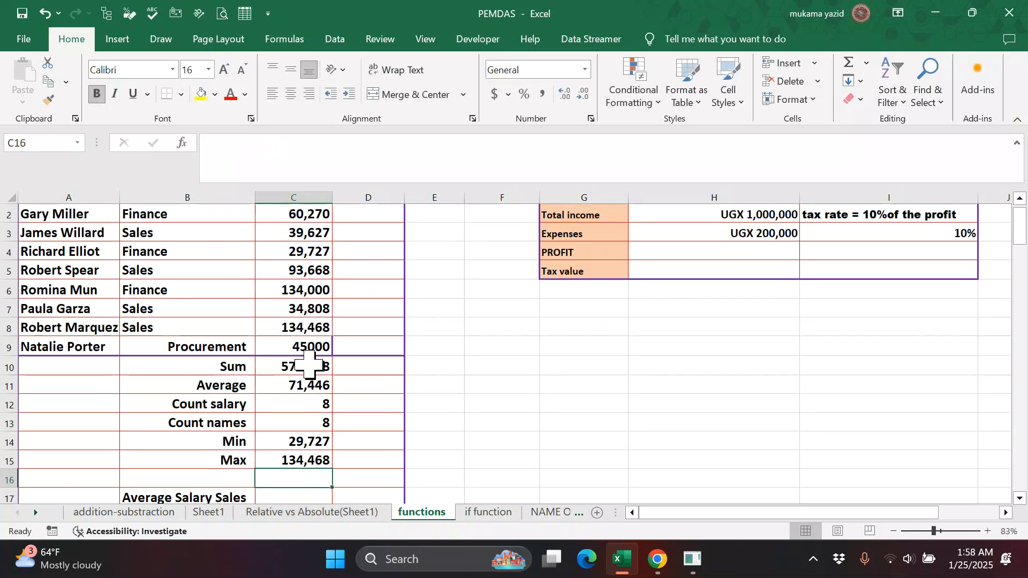
# Step: Examine the Average Salary Sales row, the 5% increase note, and the 2019 to 2024 table with its TOTAL to second smallest rows
pyautogui.scroll(-3, 309, 365)
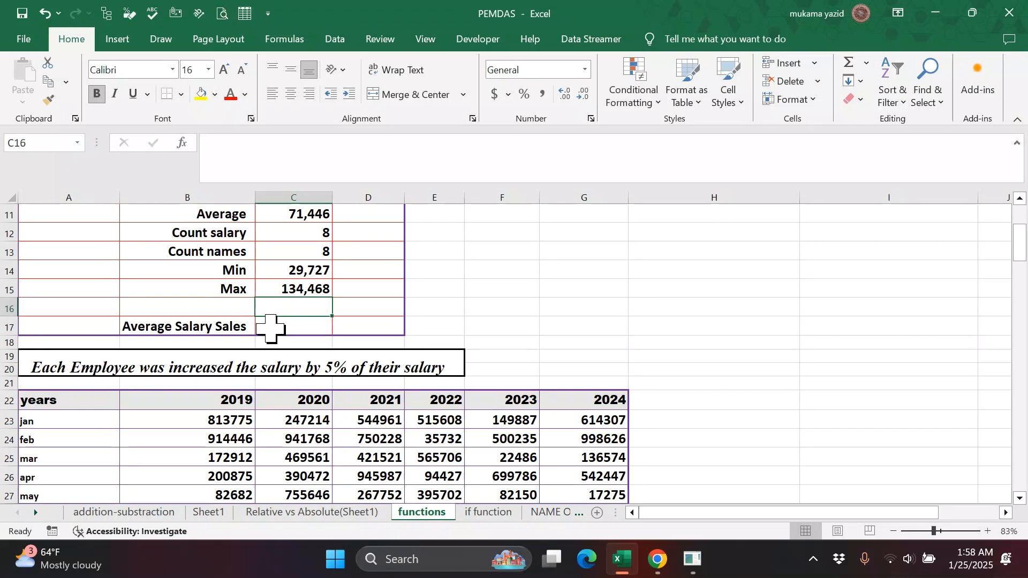
pyautogui.scroll(2, 263, 325)
pyautogui.scroll(-4, 219, 328)
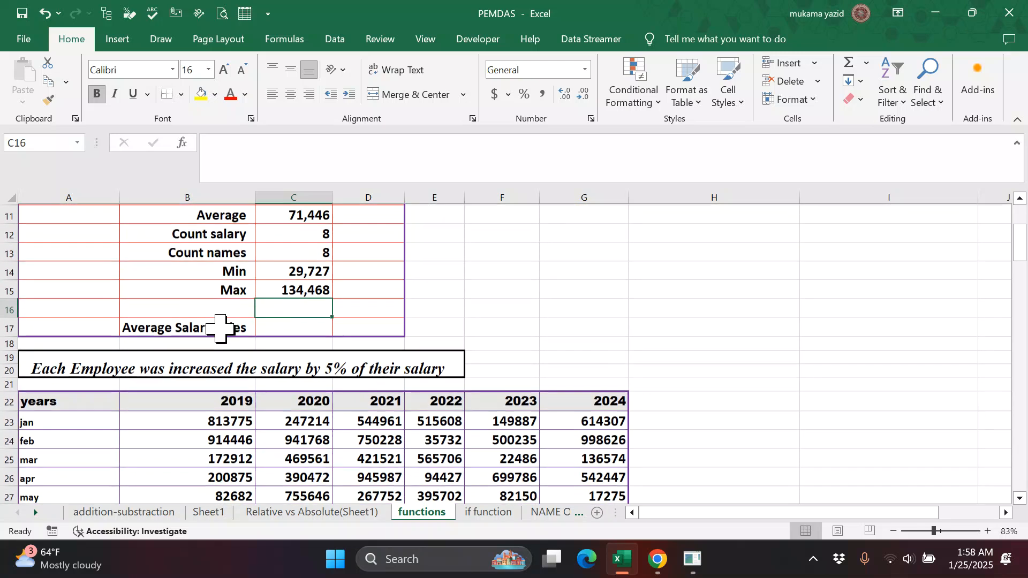
pyautogui.scroll(-2, 106, 337)
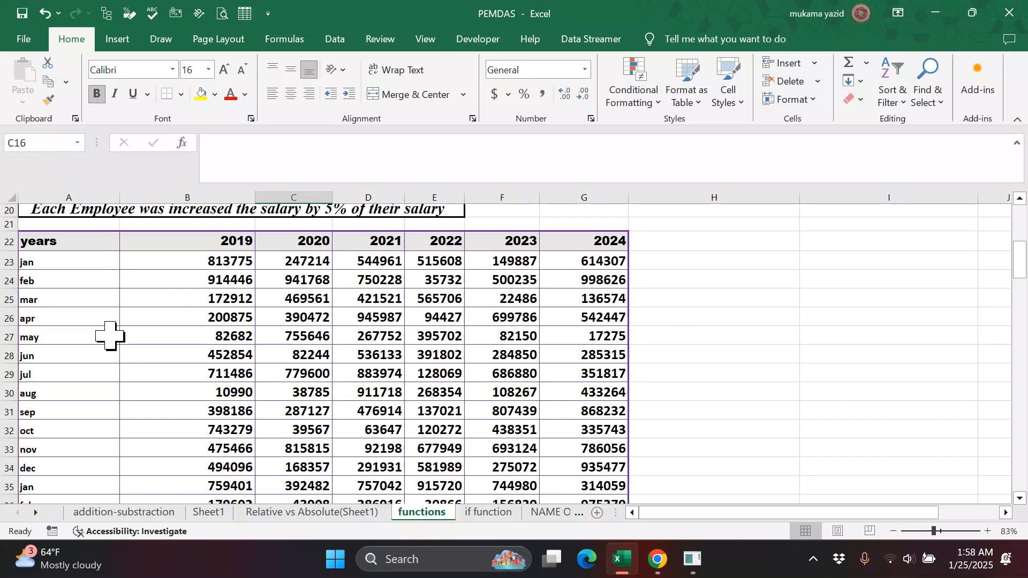
pyautogui.scroll(1, 110, 336)
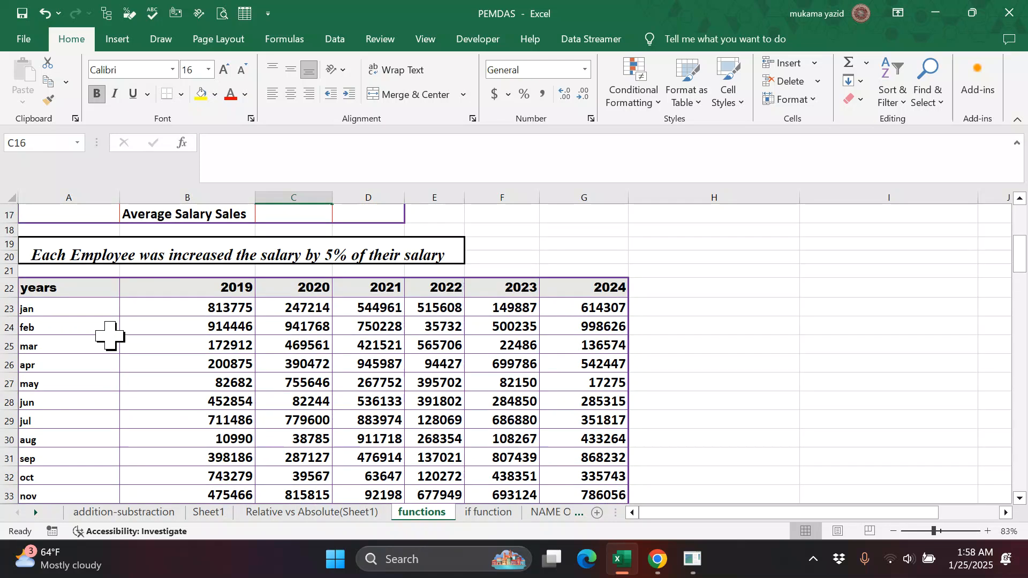
pyautogui.scroll(-2, 109, 336)
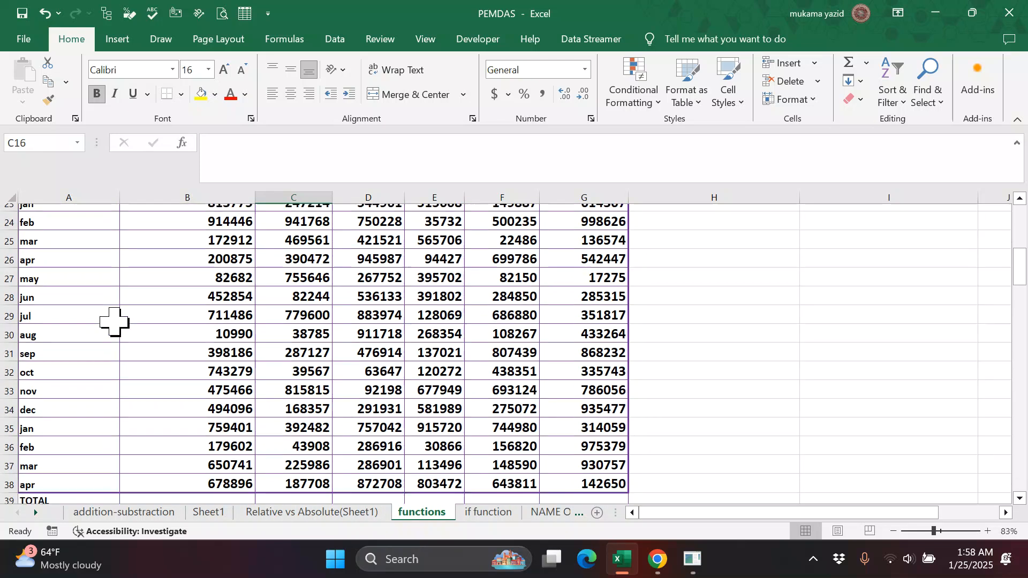
pyautogui.scroll(-3, 113, 322)
pyautogui.scroll(1, 113, 321)
pyautogui.scroll(-1, 113, 321)
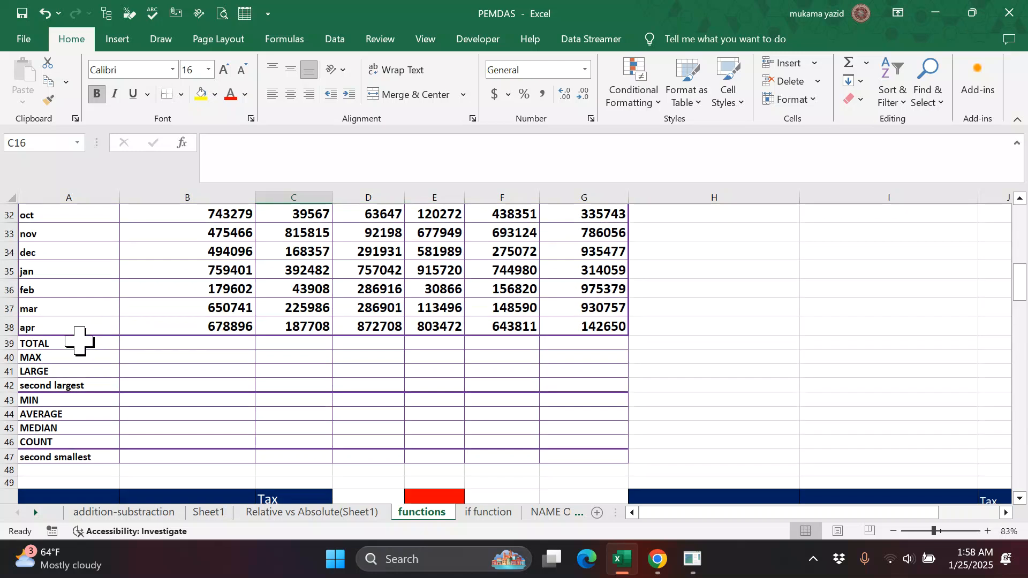
pyautogui.scroll(3, 236, 337)
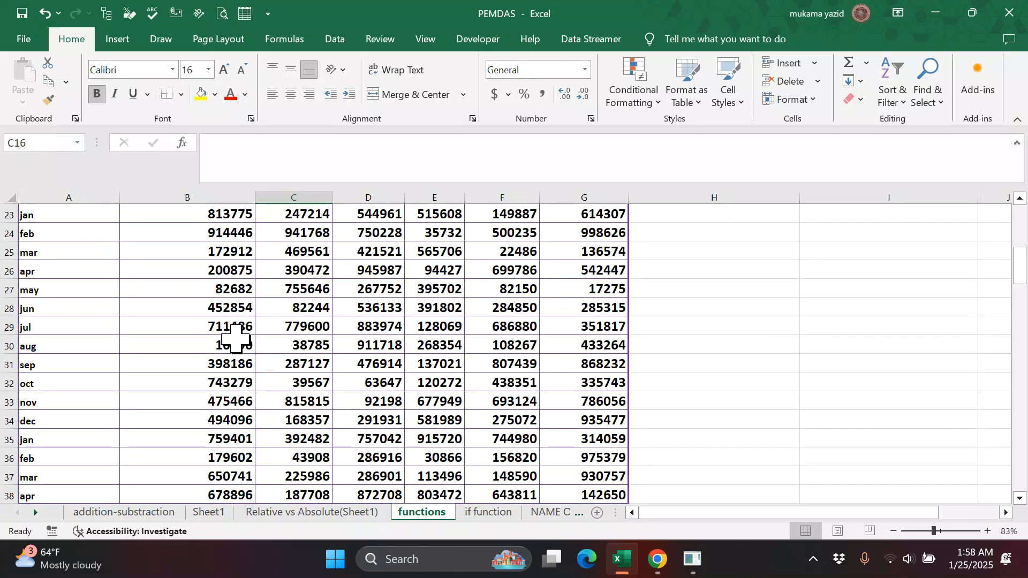
pyautogui.scroll(3, 236, 338)
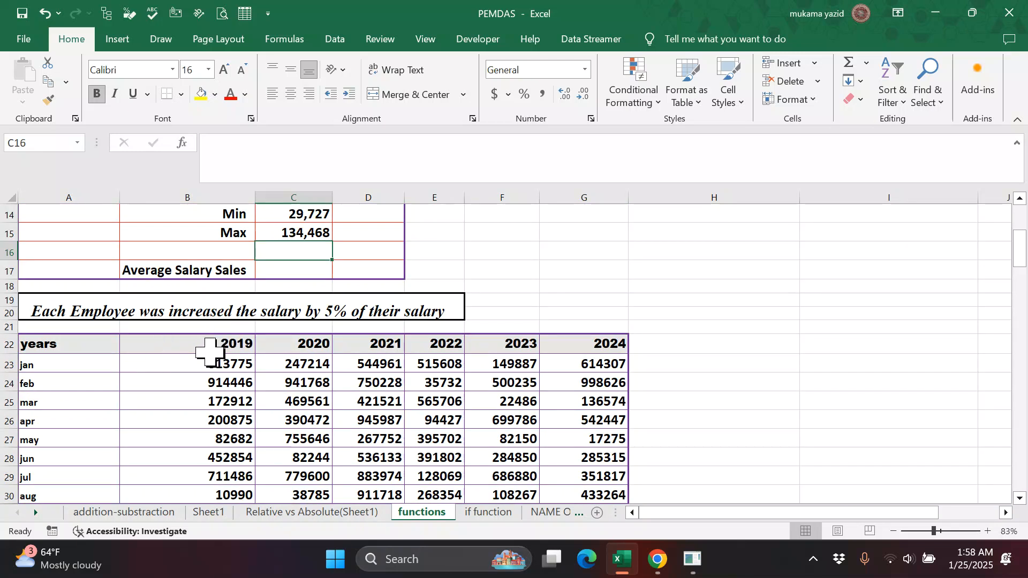
# Step: Total the 2019 column in B39 using the SUM function over B23:B38, and fill the formula across to the 2024 column
pyautogui.scroll(-1, 190, 369)
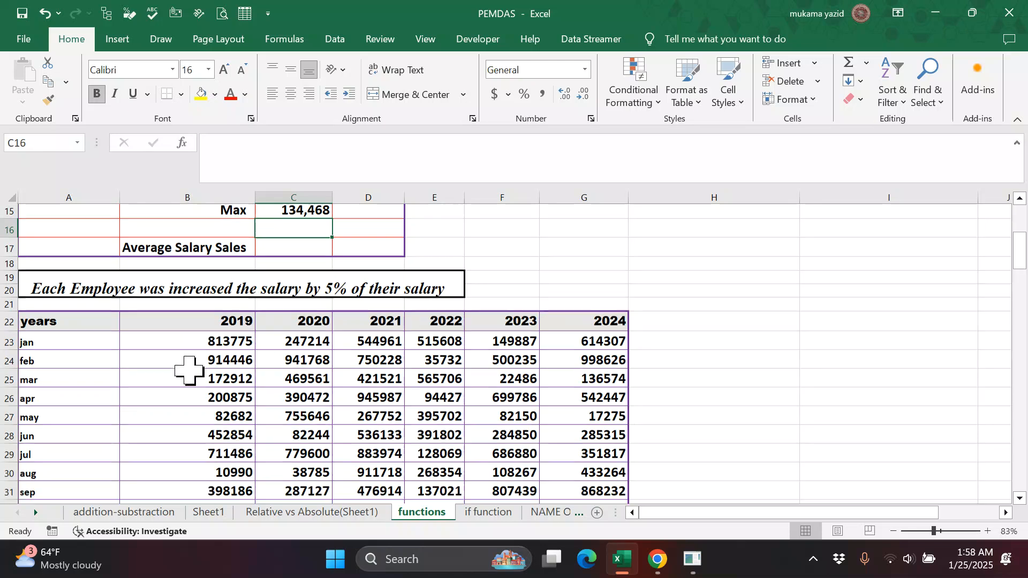
pyautogui.scroll(-2, 189, 369)
pyautogui.scroll(-1, 186, 350)
pyautogui.scroll(1, 190, 351)
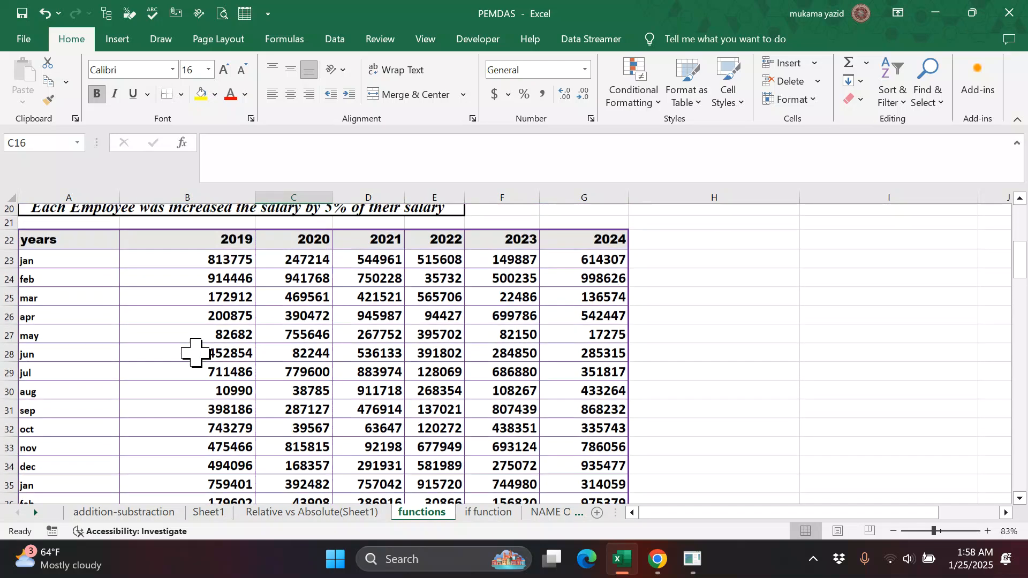
pyautogui.scroll(-3, 262, 463)
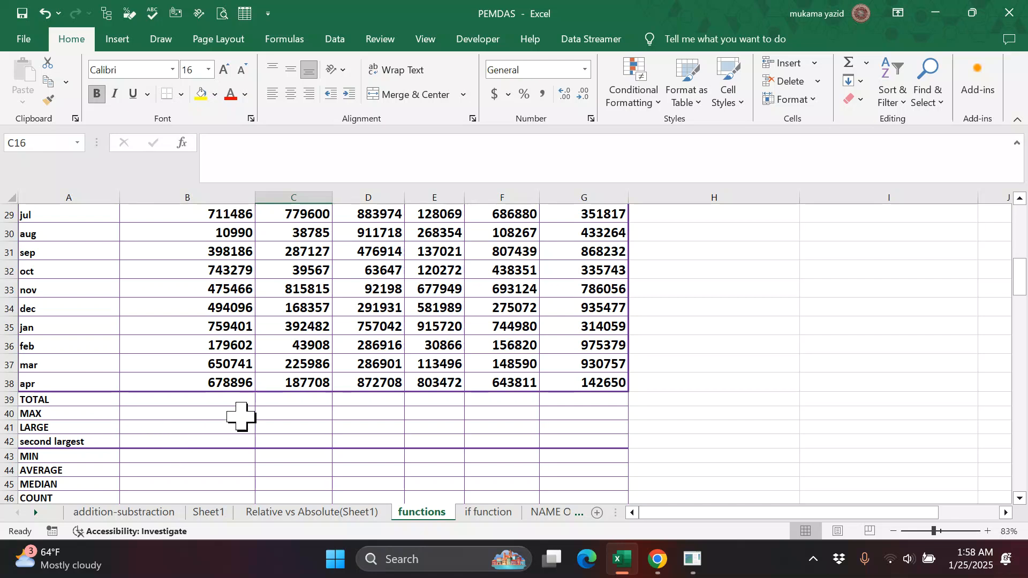
pyautogui.click(217, 401)
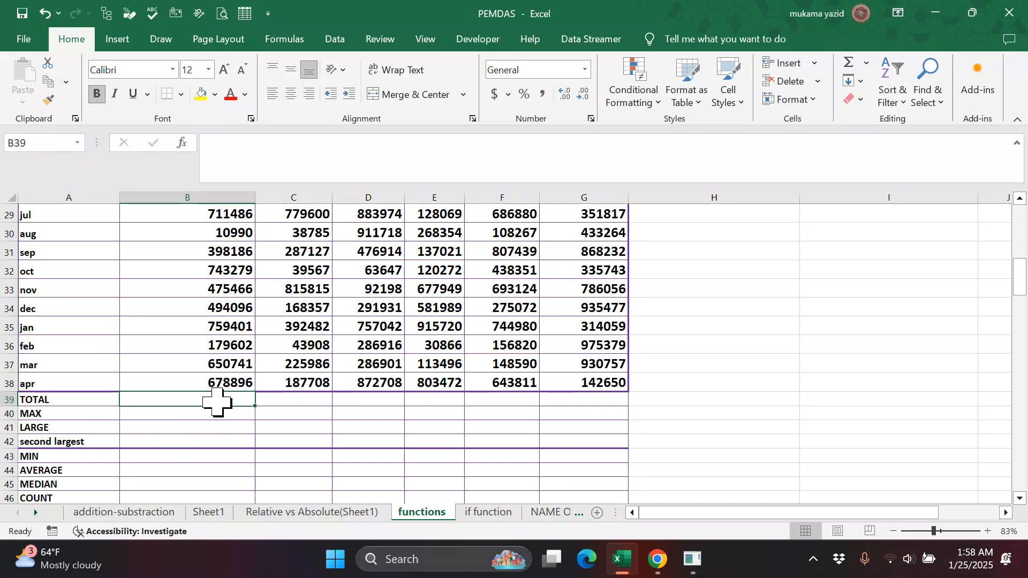
pyautogui.write('=')
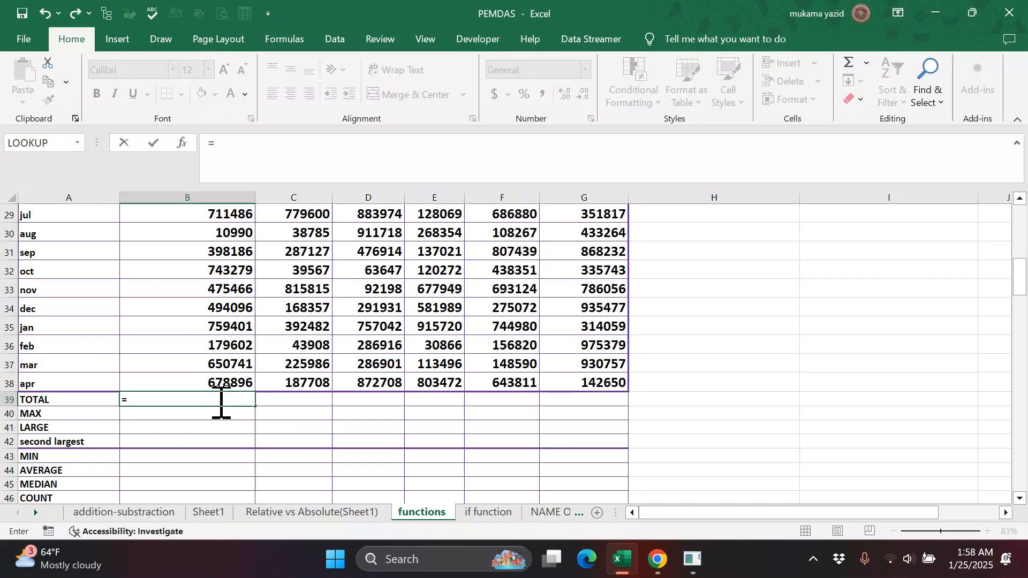
pyautogui.write('sum')
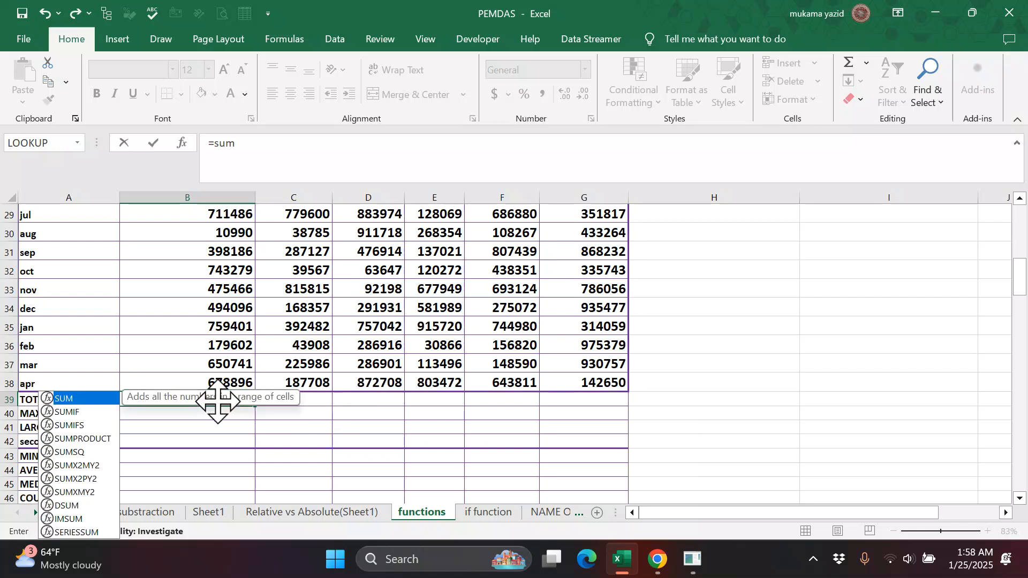
pyautogui.press('Tab')
pyautogui.scroll(3, 207, 375)
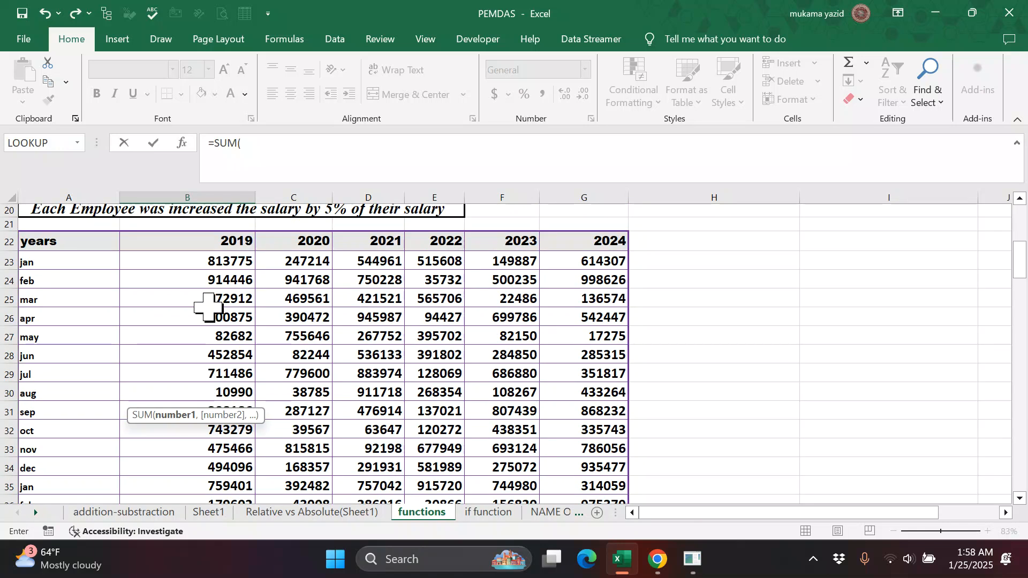
pyautogui.click(206, 261)
pyautogui.moveTo(209, 288); pyautogui.dragTo(214, 477)
pyautogui.scroll(-1, 215, 476)
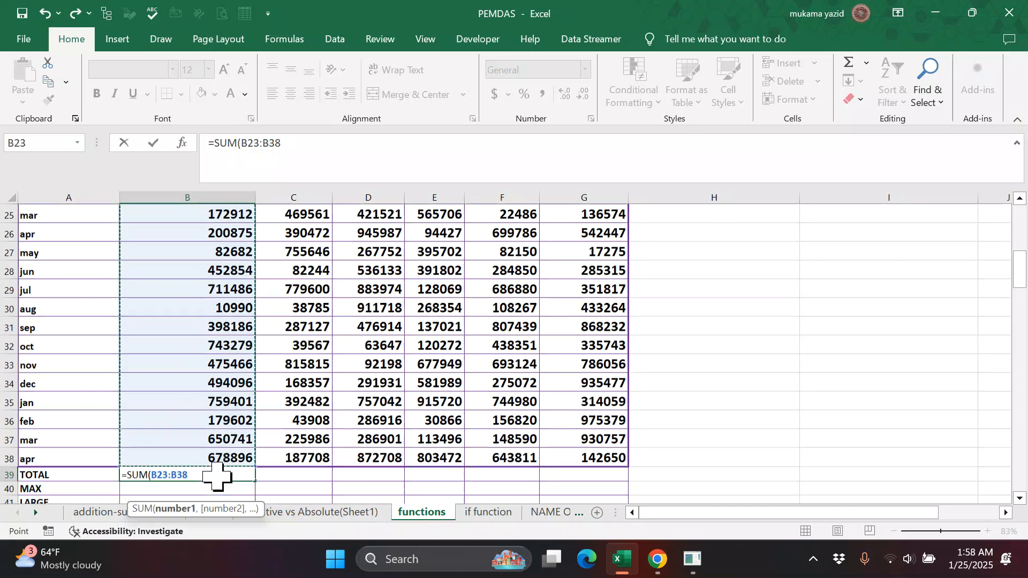
pyautogui.press('Return')
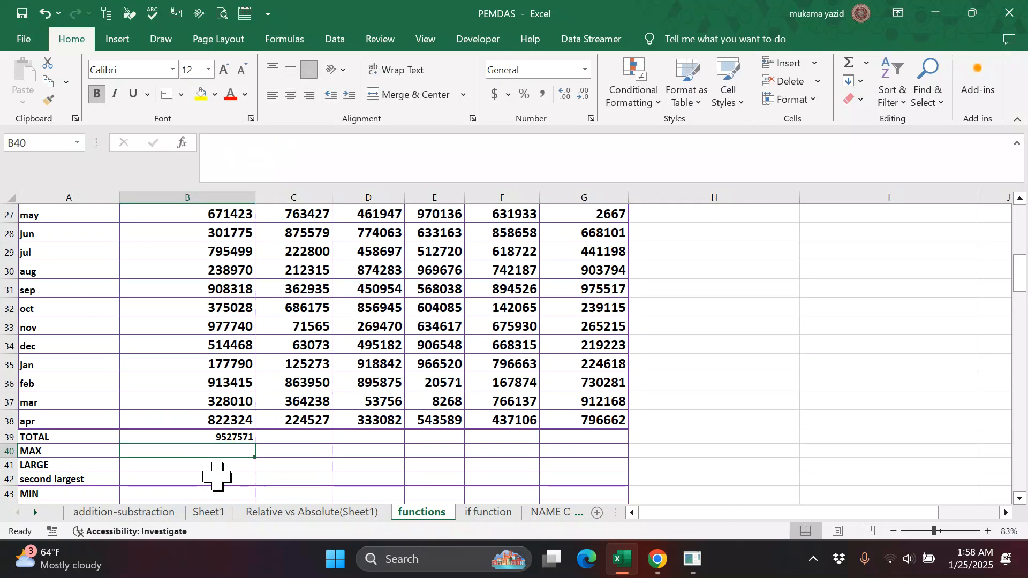
pyautogui.click(196, 437)
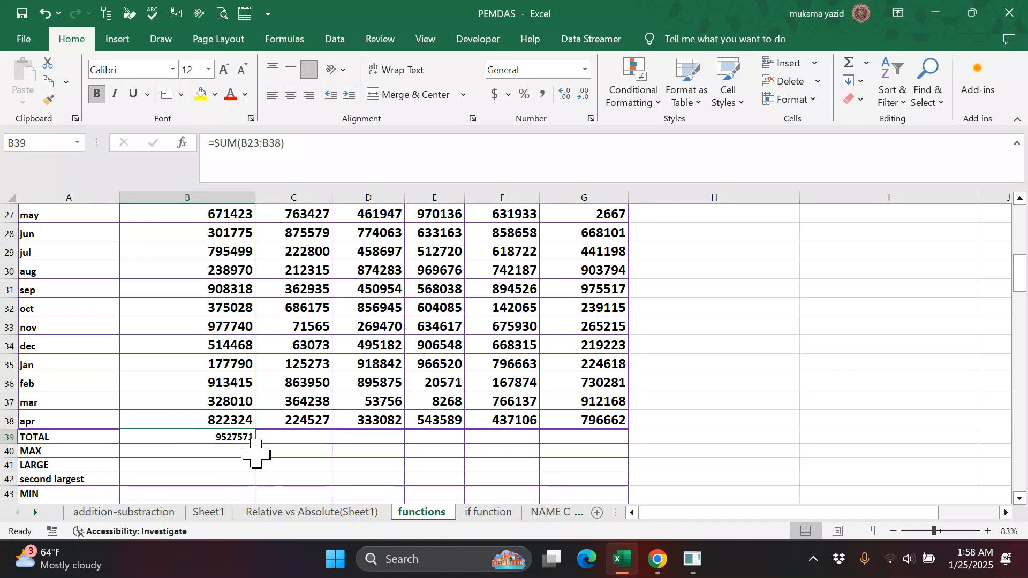
pyautogui.moveTo(254, 445); pyautogui.dragTo(626, 445)
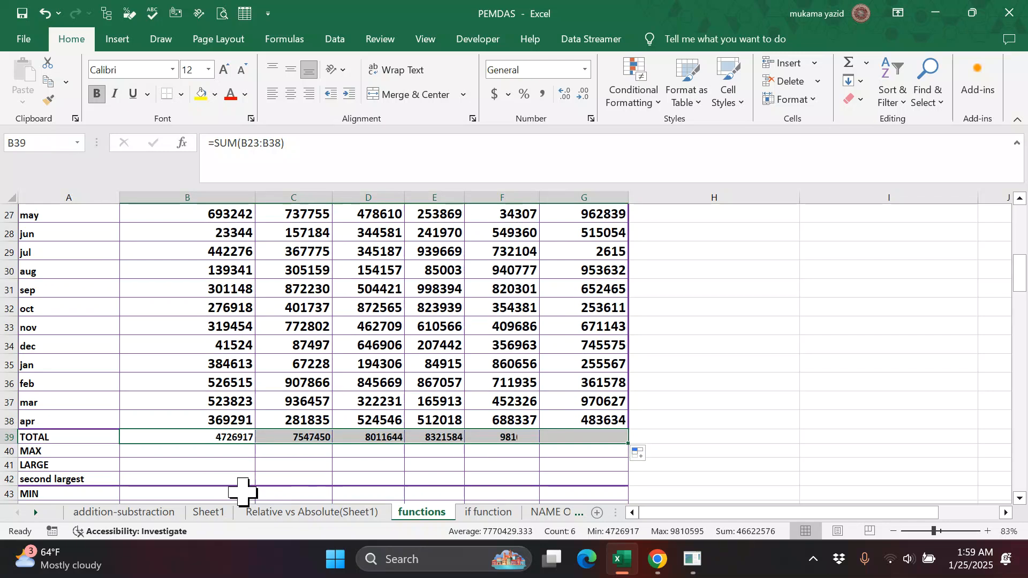
# Step: Find the highest 2019 figure in B40 using the MAX function over B23:B38, and fill the formula across to the 2024 column
pyautogui.click(177, 456)
pyautogui.write('=ma')
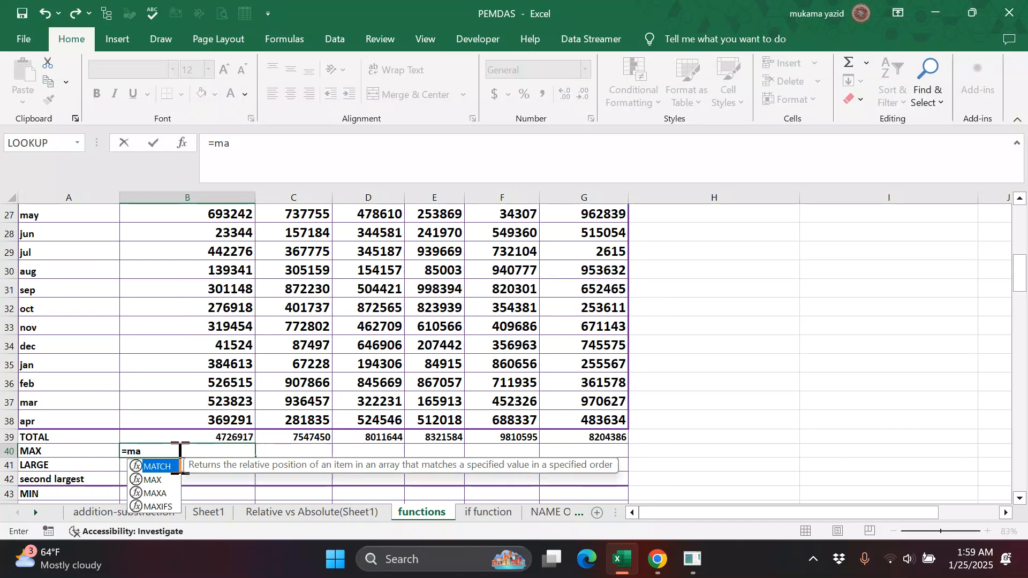
pyautogui.press('Tab')
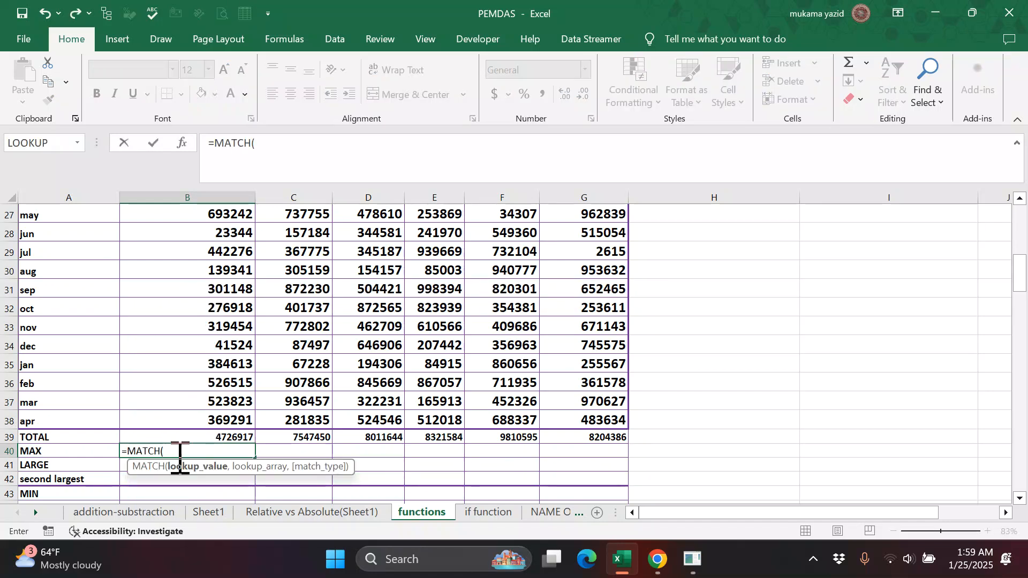
pyautogui.press('BackSpace')
pyautogui.press('BackSpace')
pyautogui.press('BackSpace')
pyautogui.press('BackSpace')
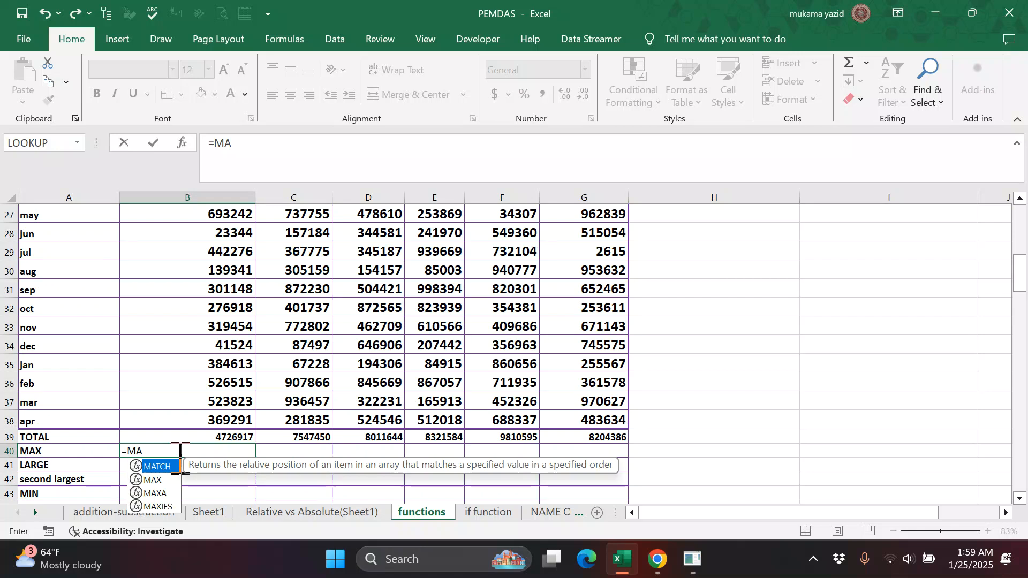
pyautogui.write('x')
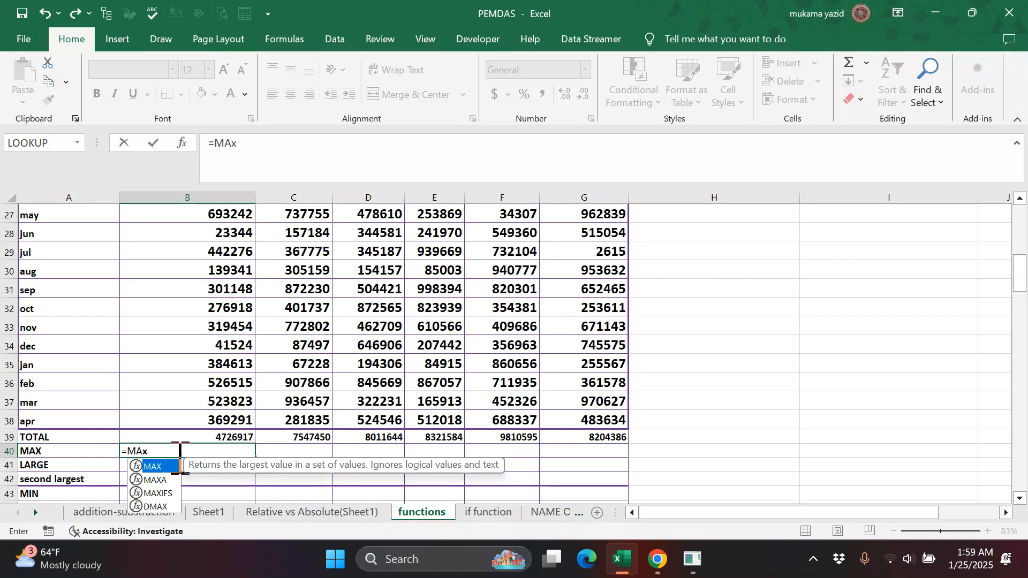
pyautogui.press('Tab')
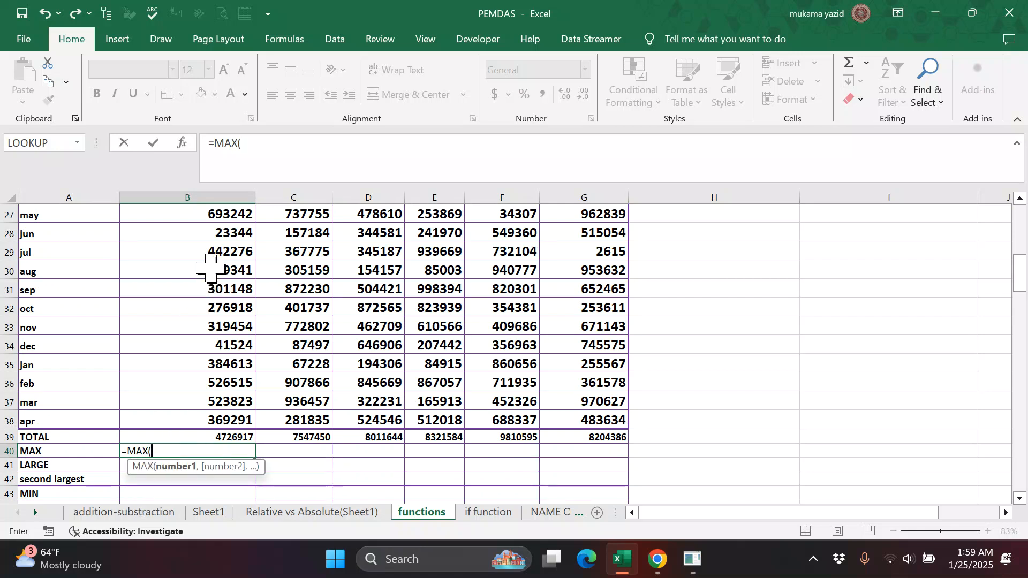
pyautogui.scroll(3, 209, 265)
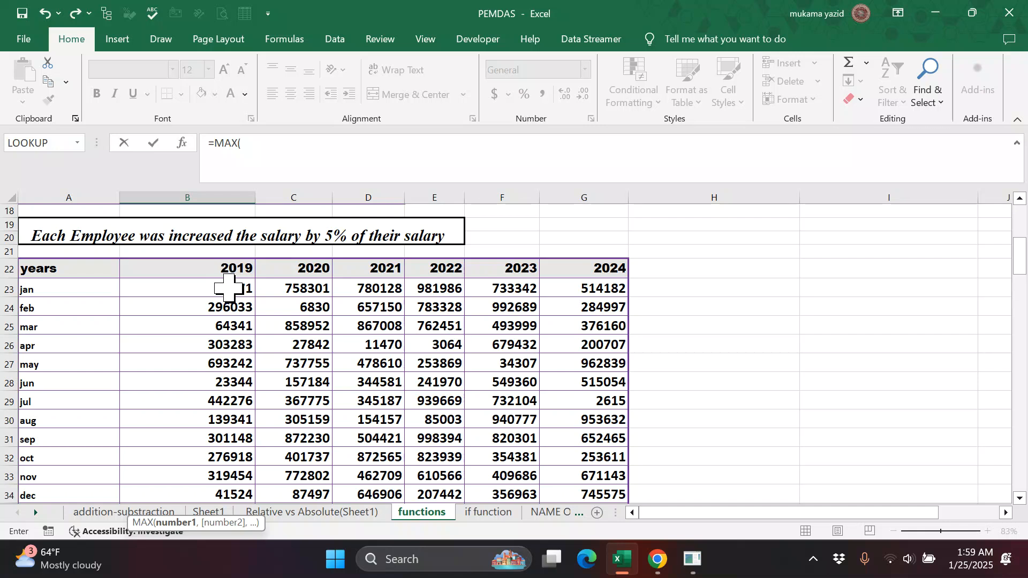
pyautogui.moveTo(230, 289); pyautogui.dragTo(217, 362)
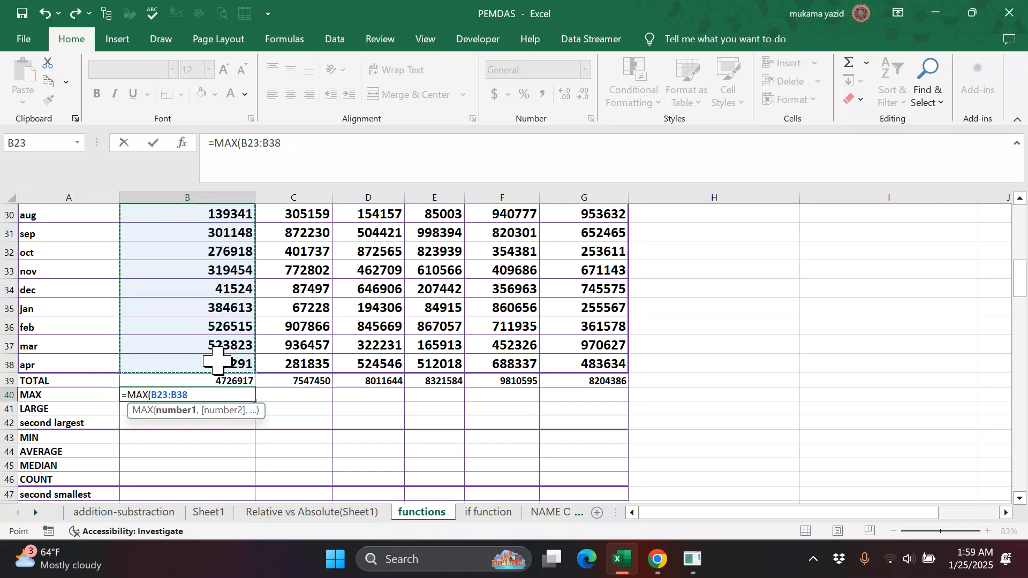
pyautogui.press('Return')
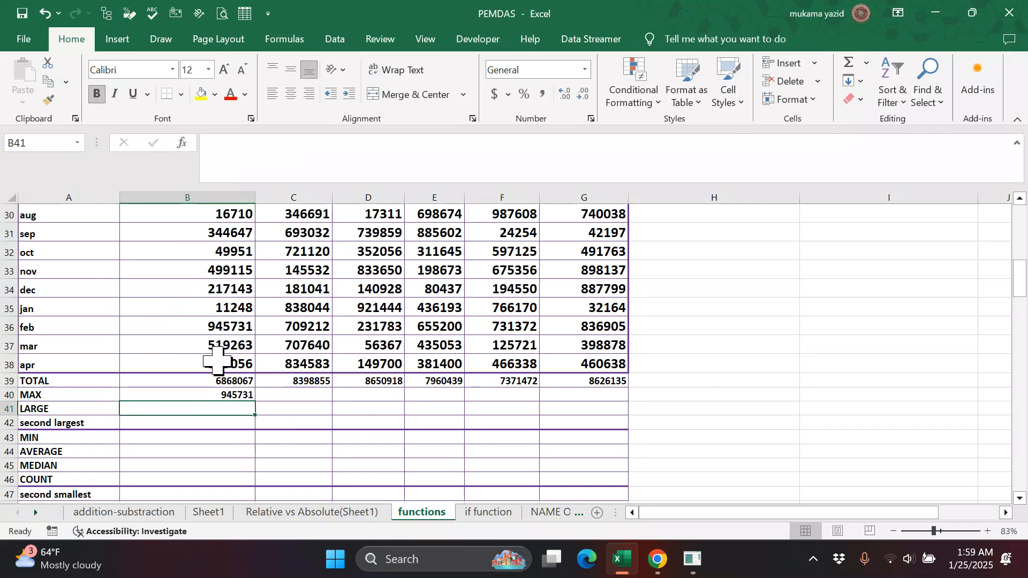
pyautogui.click(229, 395)
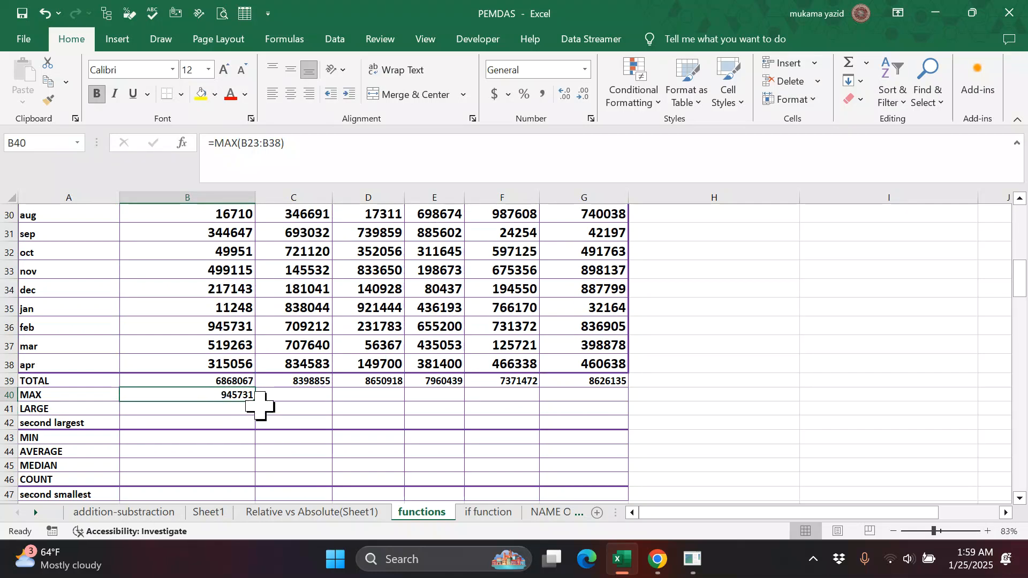
pyautogui.moveTo(253, 402); pyautogui.dragTo(601, 412)
pyautogui.click(158, 409)
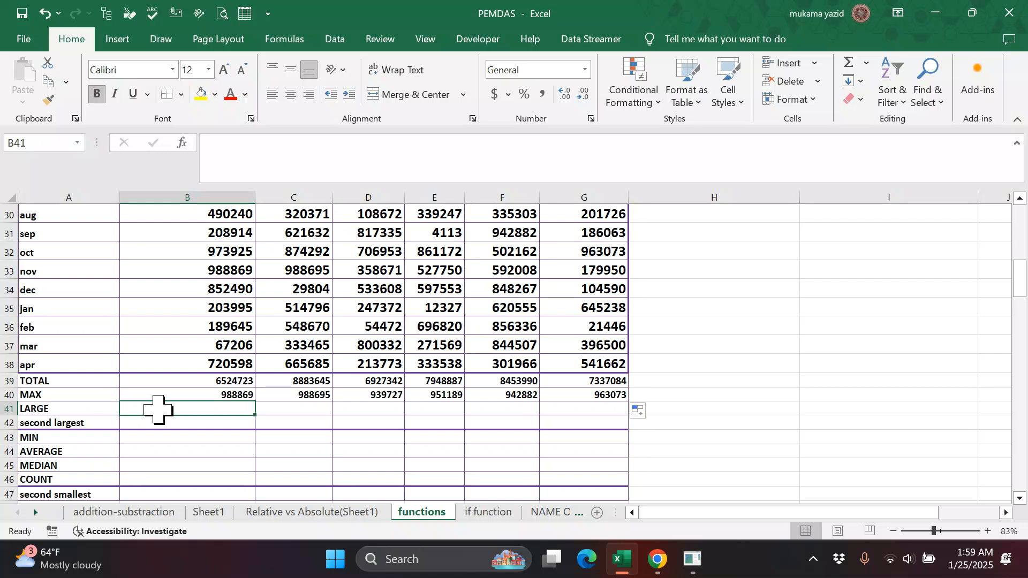
pyautogui.write('=ma')
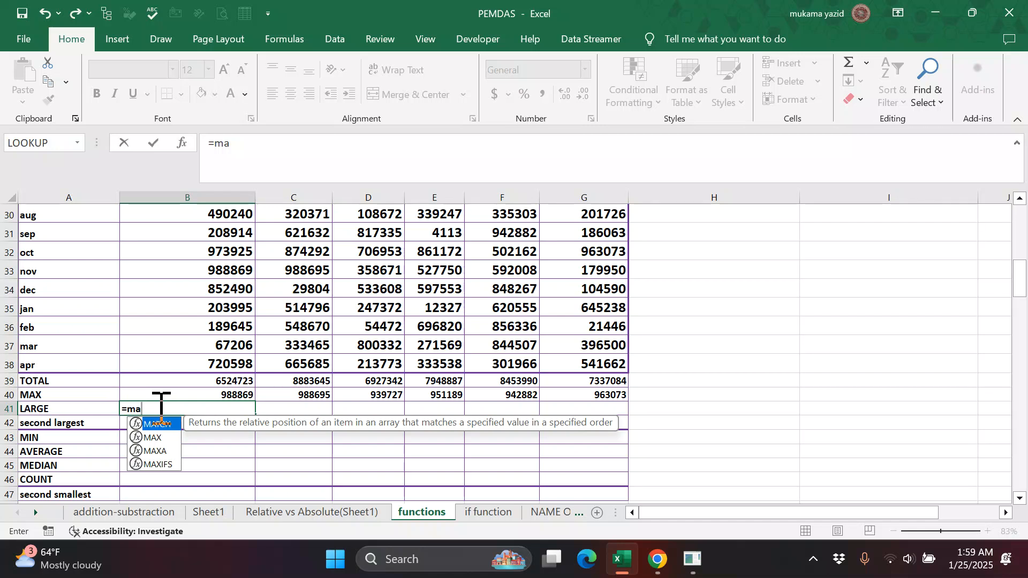
pyautogui.press('BackSpace')
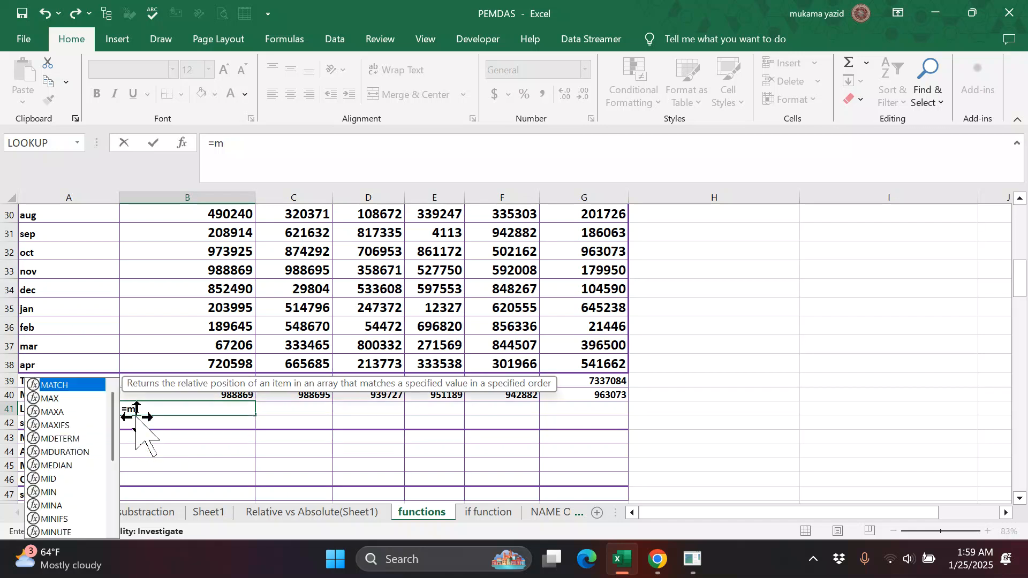
pyautogui.press('BackSpace')
pyautogui.press('BackSpace')
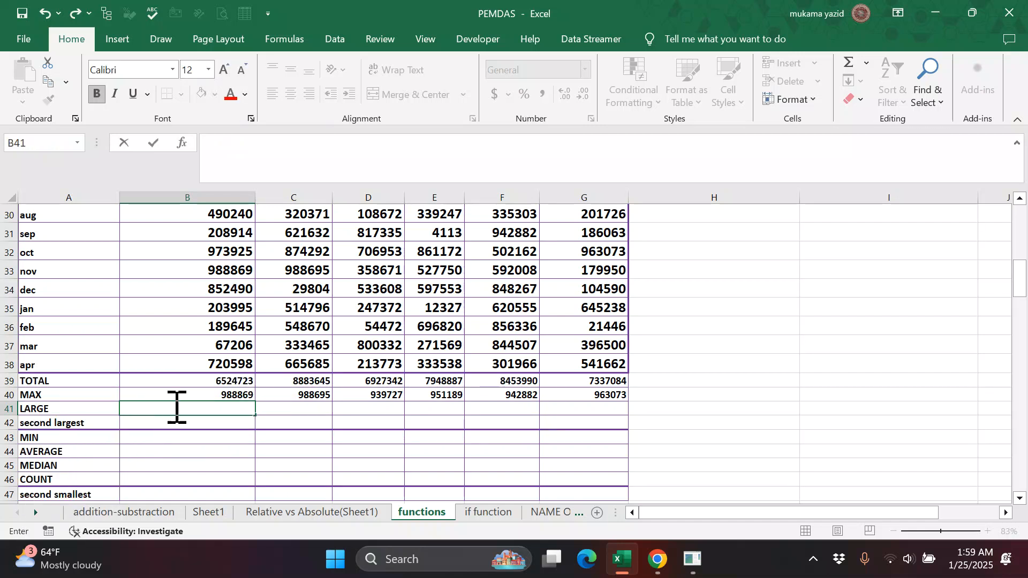
# Step: Find the largest 2019 figure in B41 using the LARGE function over B23:B38 with k of 1, and fill it across to the 2024 column
pyautogui.write('=')
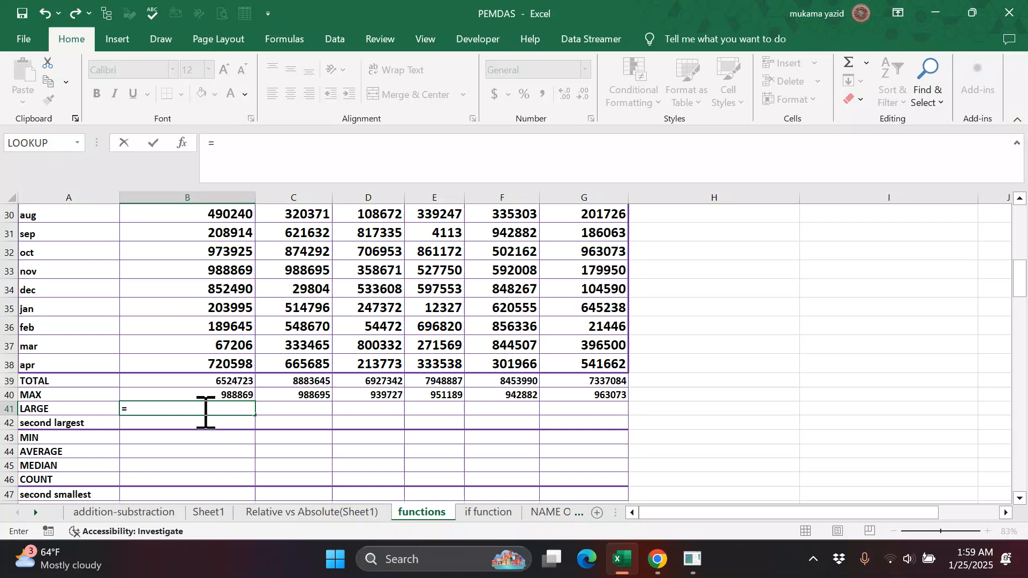
pyautogui.write('la')
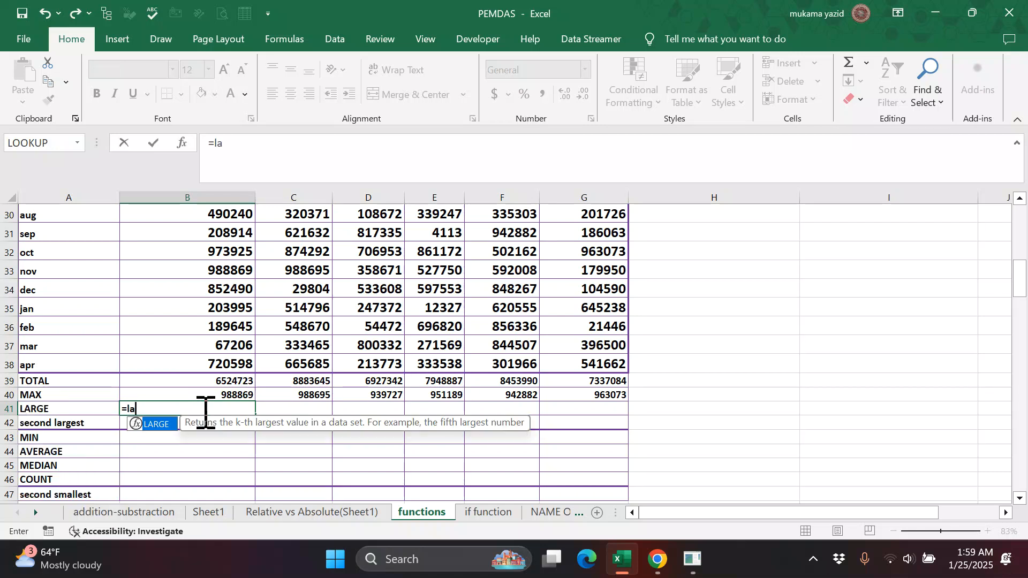
pyautogui.press('Tab')
pyautogui.scroll(4, 205, 412)
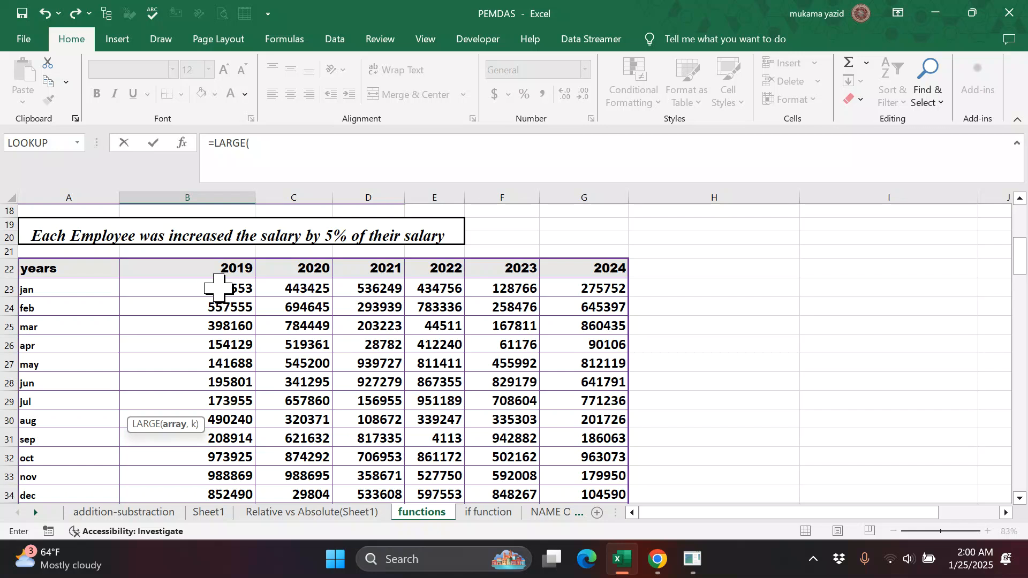
pyautogui.moveTo(228, 287); pyautogui.dragTo(226, 524)
pyautogui.moveTo(213, 409); pyautogui.dragTo(214, 369)
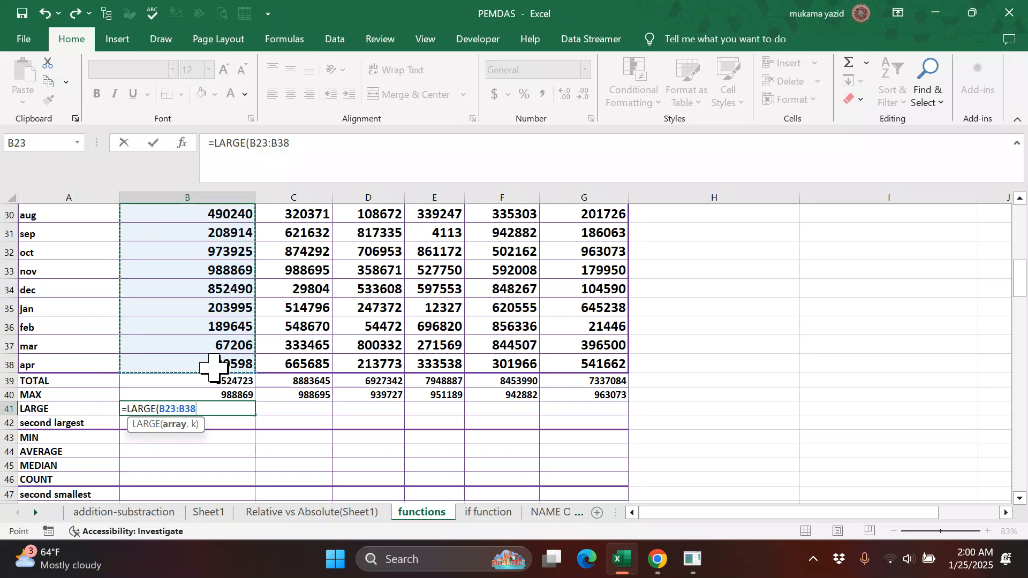
pyautogui.write(',1')
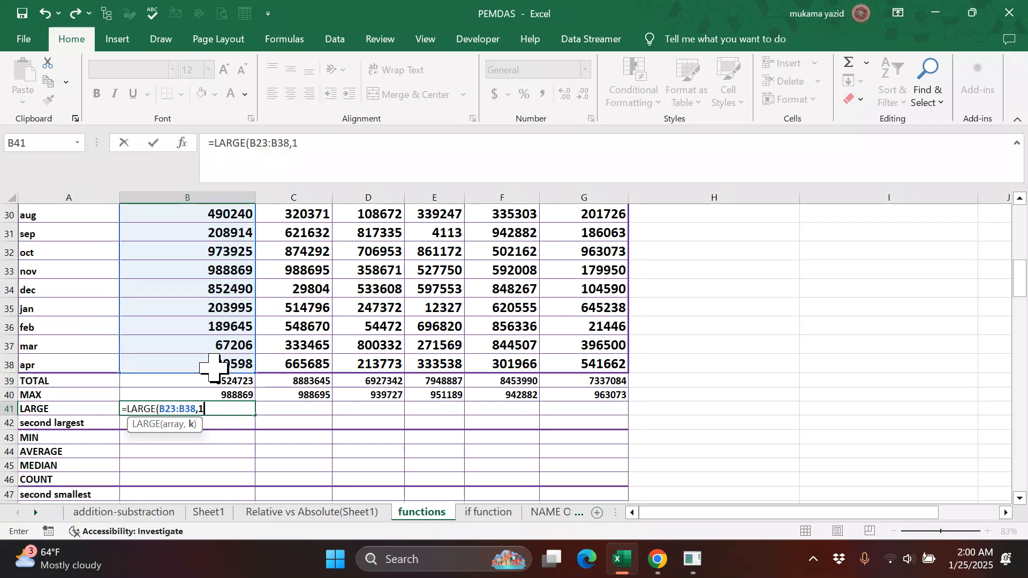
pyautogui.press('Return')
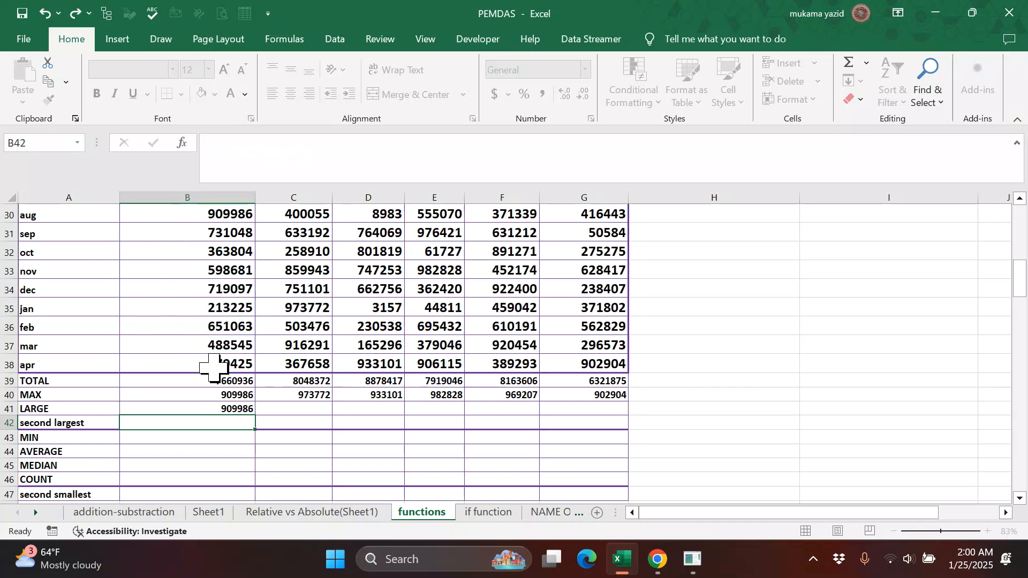
pyautogui.click(246, 409)
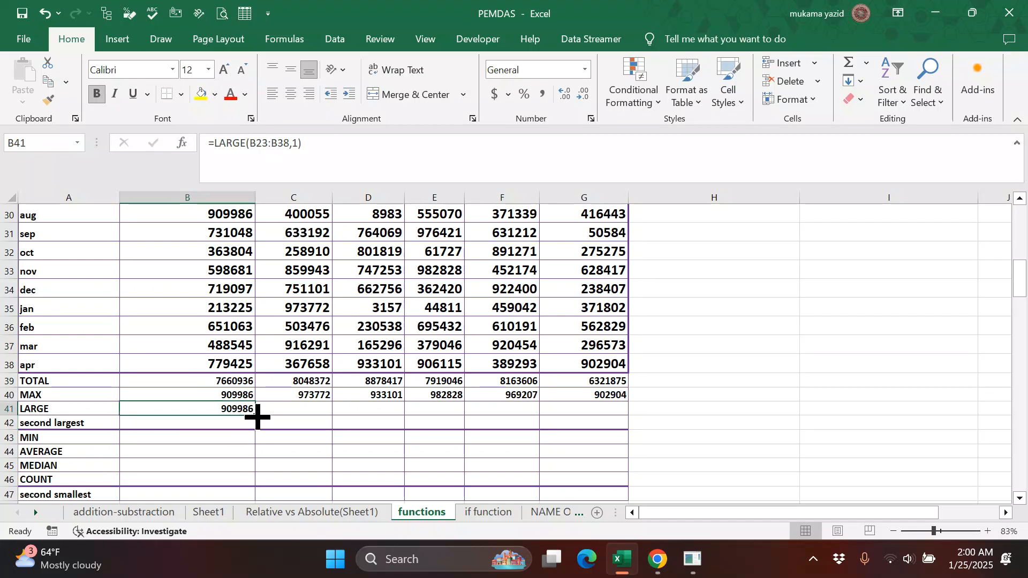
pyautogui.moveTo(257, 417); pyautogui.dragTo(670, 438)
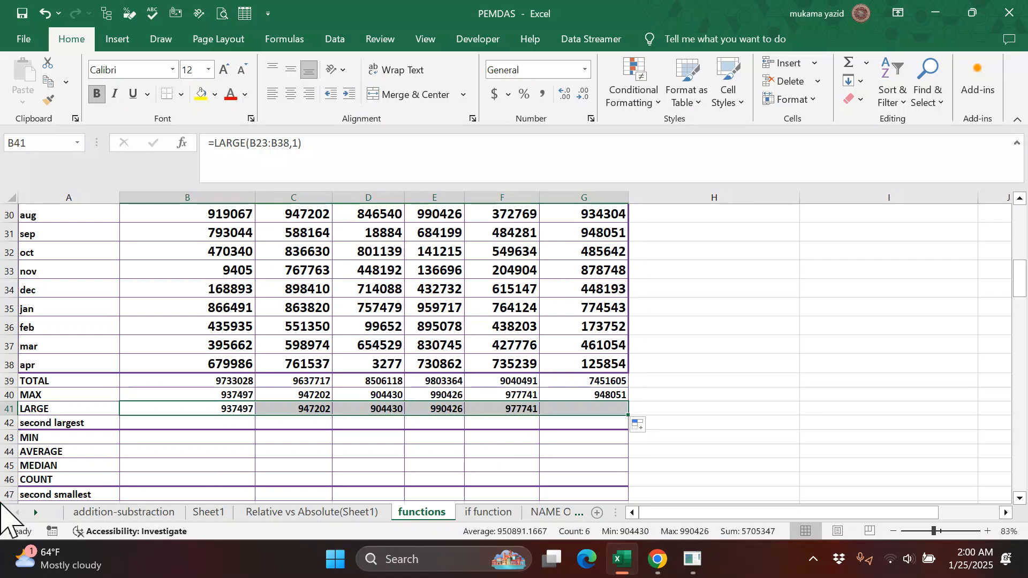
# Step: Find the second largest 2019 figure in B42 using the LARGE function over B23:B38 with k of 2, and fill it across to the 2024 column
pyautogui.scroll(-2, 442, 305)
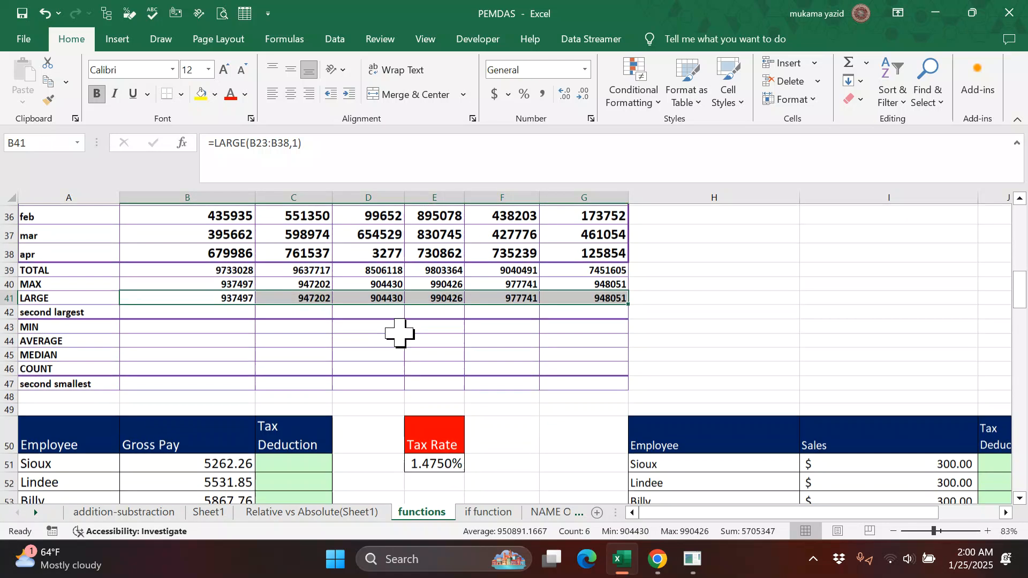
pyautogui.click(194, 311)
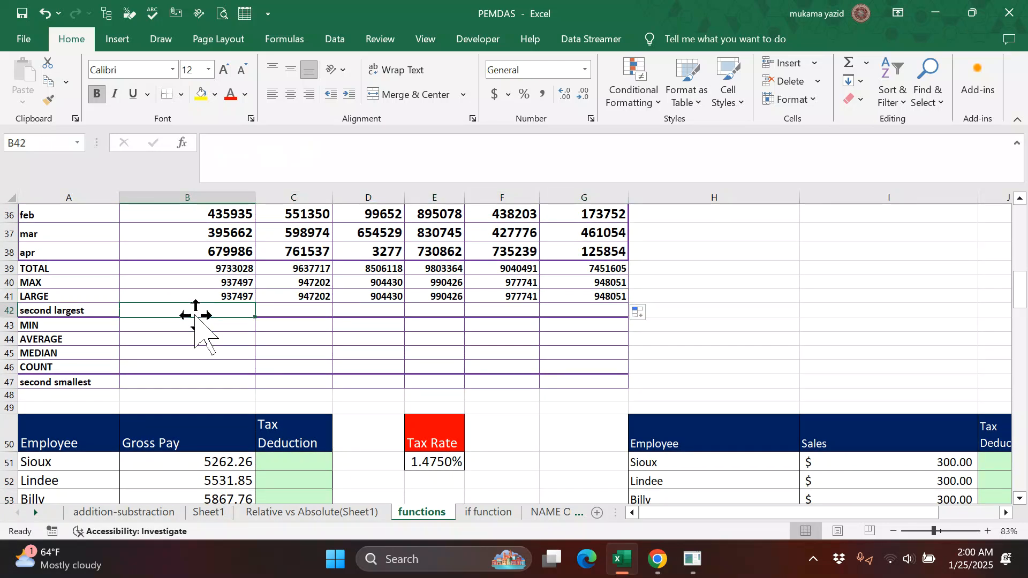
pyautogui.write('=')
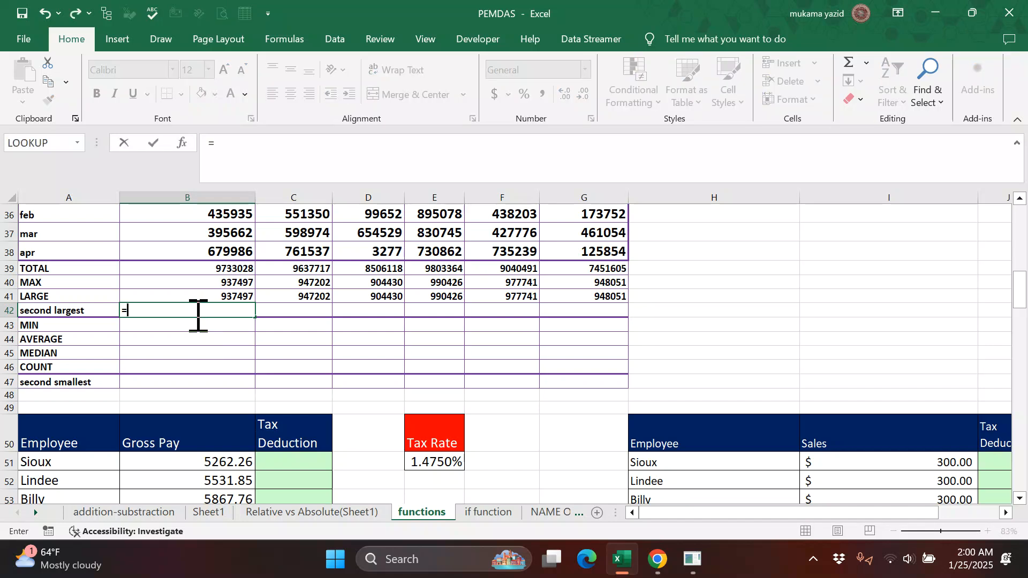
pyautogui.write('la')
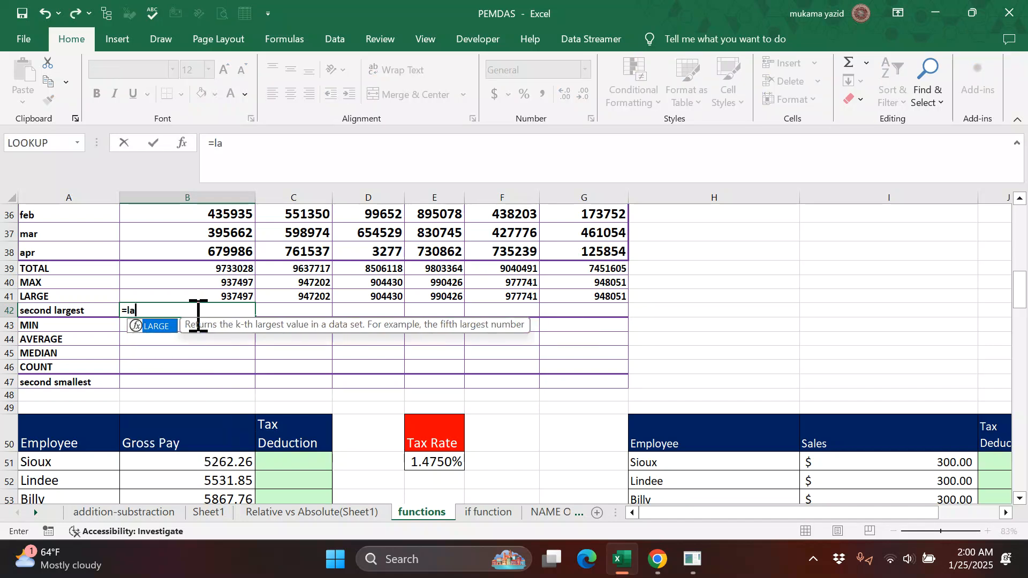
pyautogui.press('Tab')
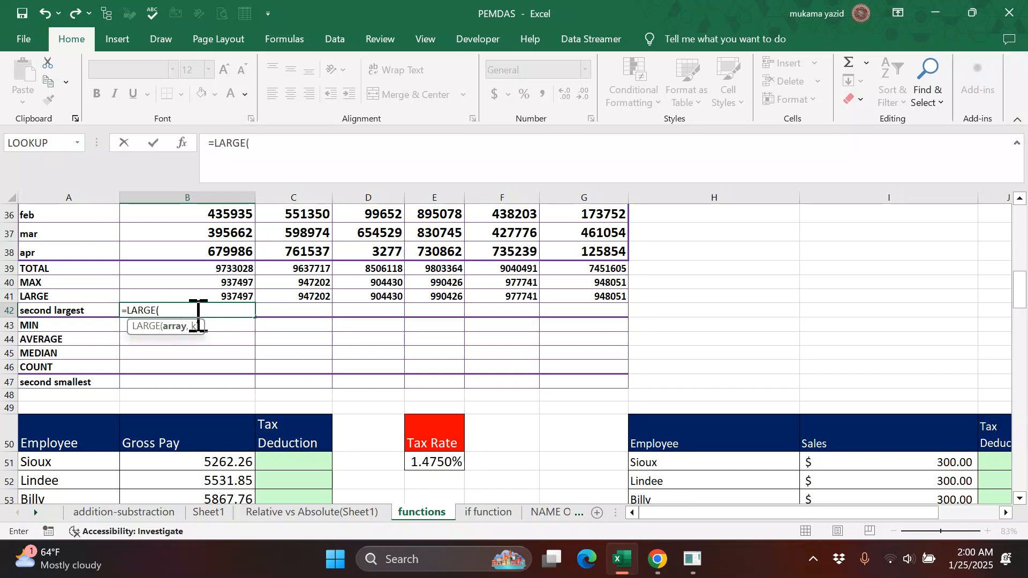
pyautogui.scroll(5, 196, 309)
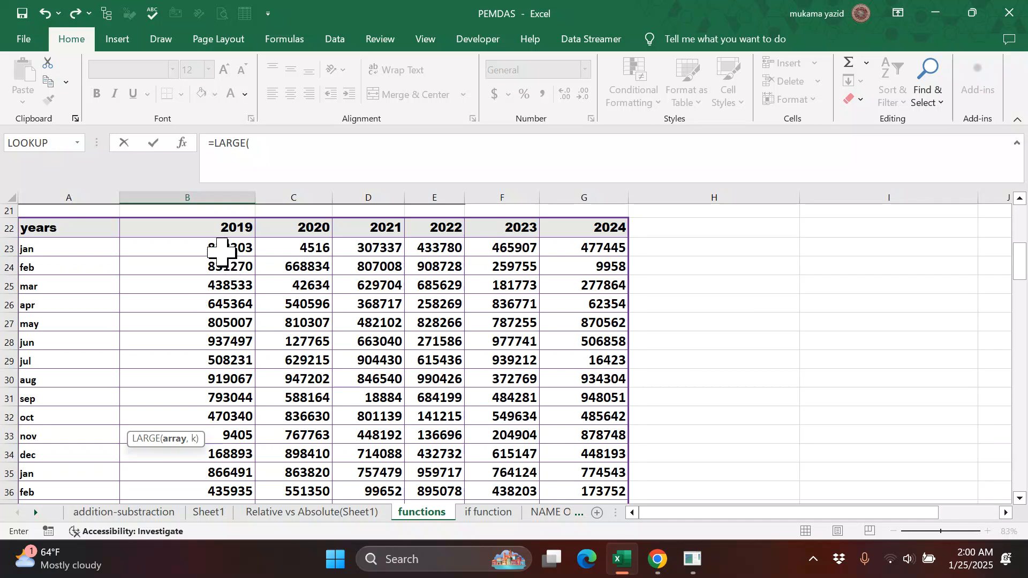
pyautogui.moveTo(214, 249); pyautogui.dragTo(227, 469)
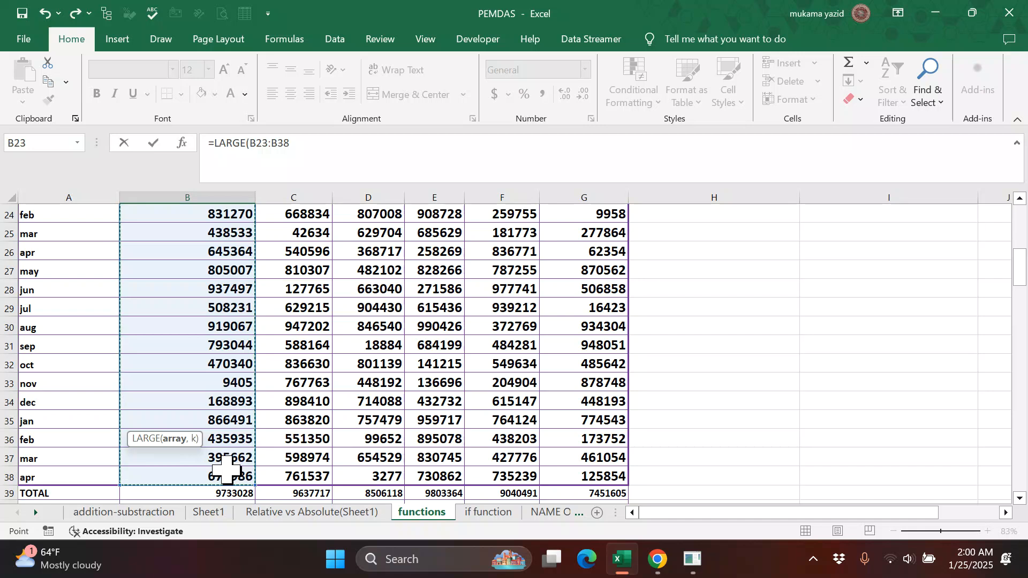
pyautogui.write(',')
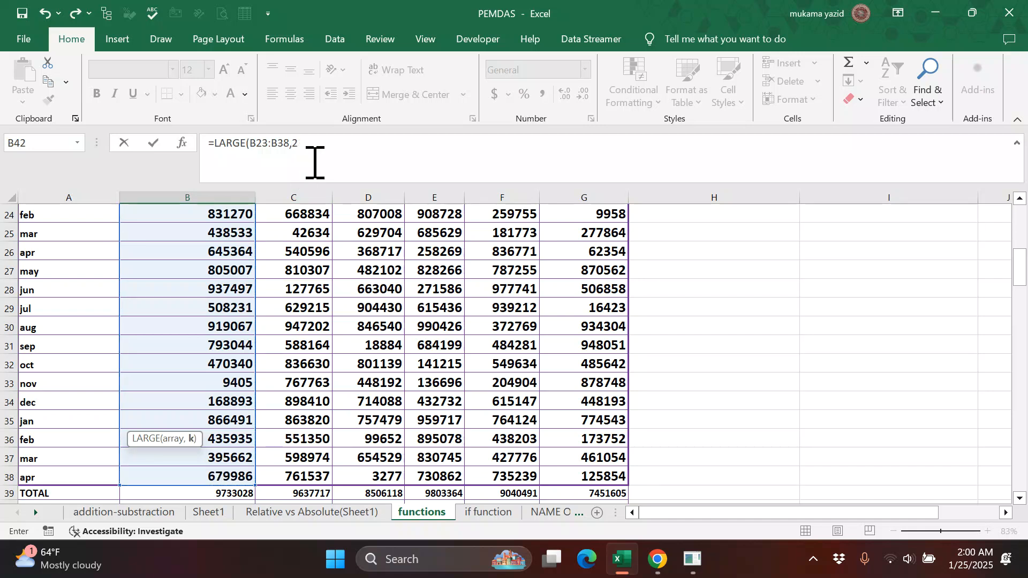
pyautogui.write('2')
pyautogui.press('Return')
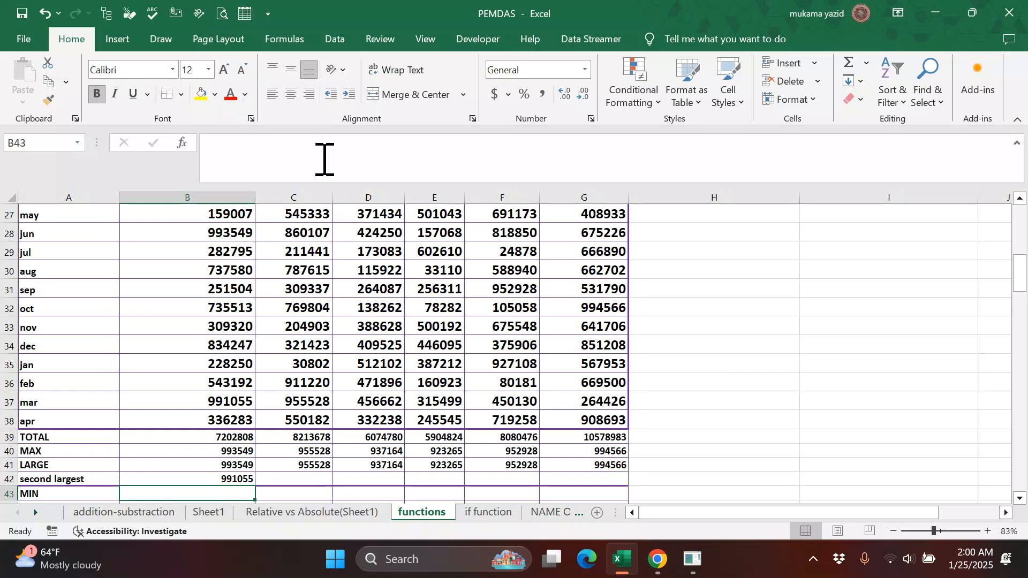
pyautogui.scroll(-2, 241, 495)
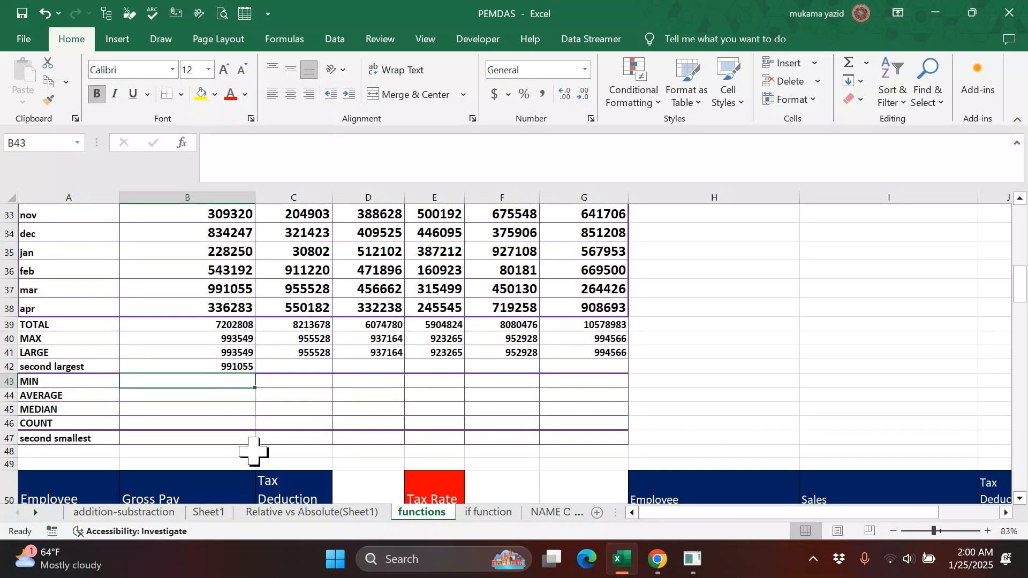
pyautogui.click(238, 365)
pyautogui.moveTo(254, 375); pyautogui.dragTo(611, 361)
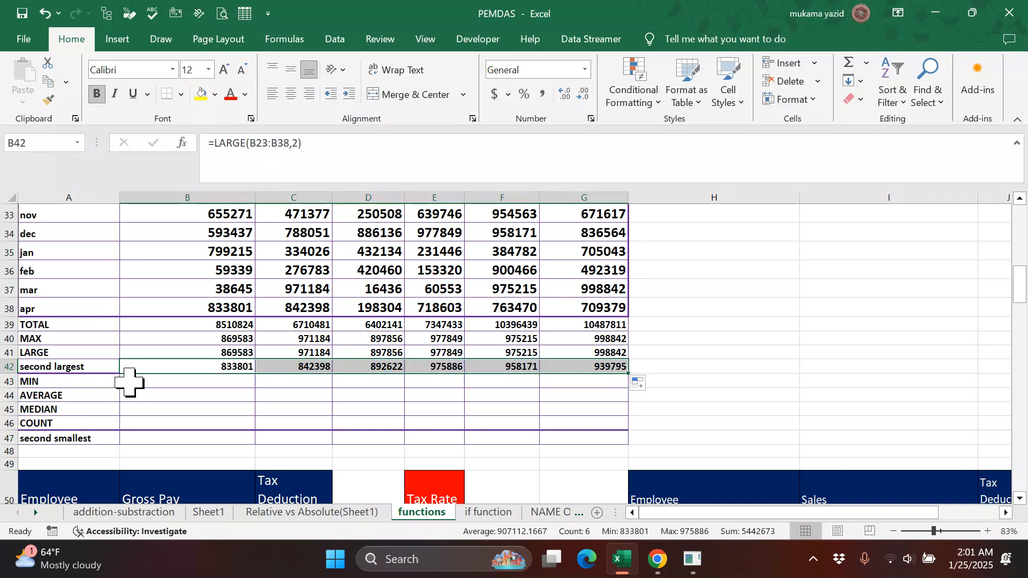
# Step: Find the lowest 2019 figure in B43 using the MIN function over B23:B38, and fill the formula across to the 2024 column
pyautogui.click(153, 383)
pyautogui.write('=')
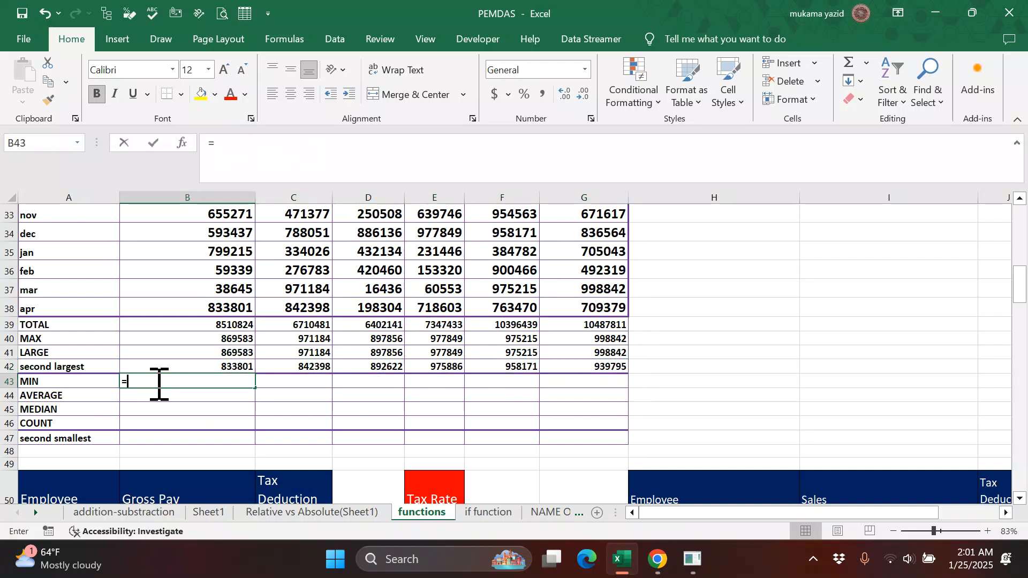
pyautogui.write('min')
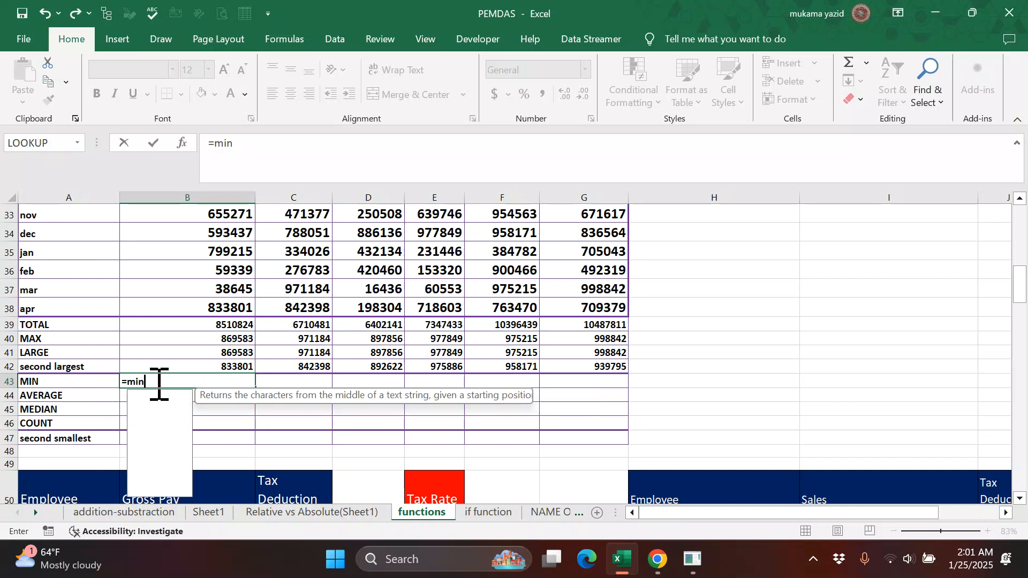
pyautogui.press('Tab')
pyautogui.scroll(4, 160, 369)
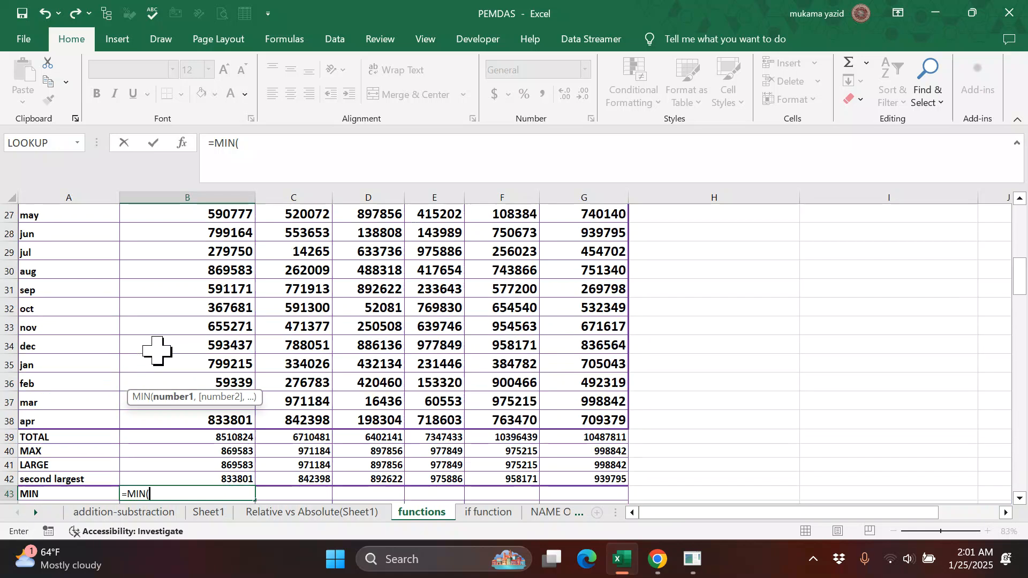
pyautogui.moveTo(206, 252); pyautogui.dragTo(214, 474)
pyautogui.press('Return')
pyautogui.scroll(-2, 214, 475)
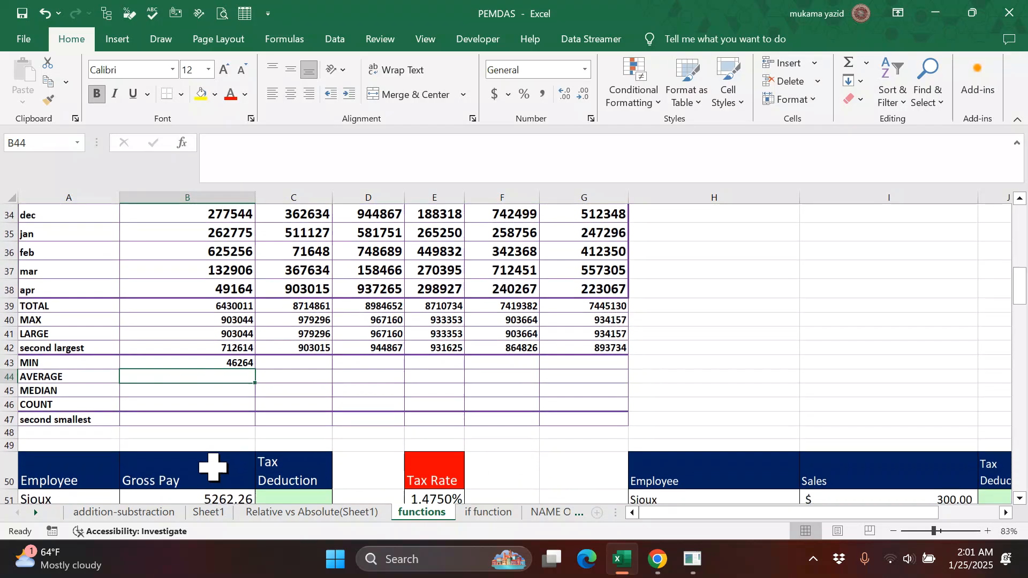
pyautogui.click(238, 363)
pyautogui.moveTo(255, 371); pyautogui.dragTo(615, 364)
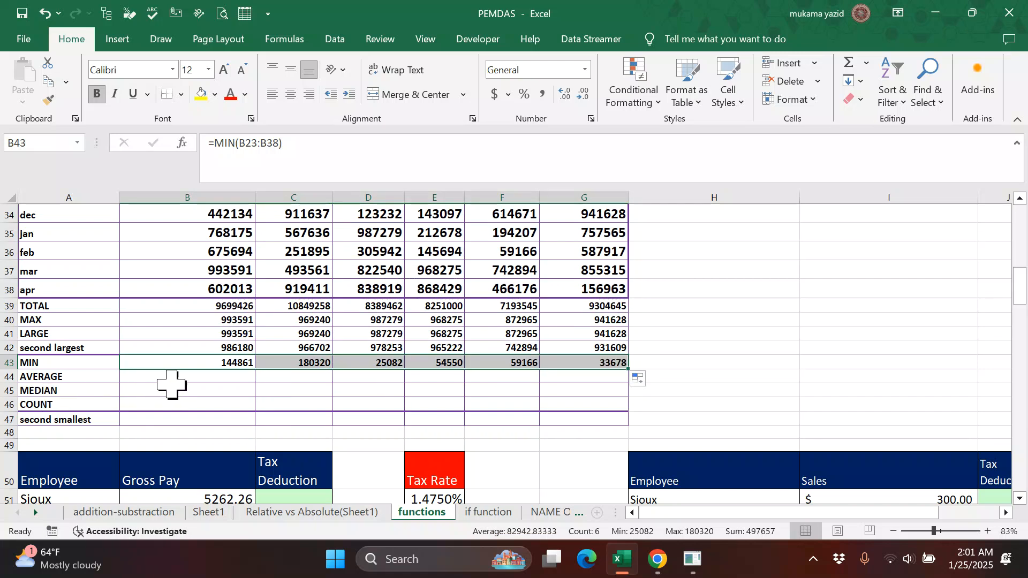
# Step: Average the 2019 figures in B44 using the AVERAGE function over B23:B38, and fill the formula across to the 2024 column
pyautogui.click(194, 383)
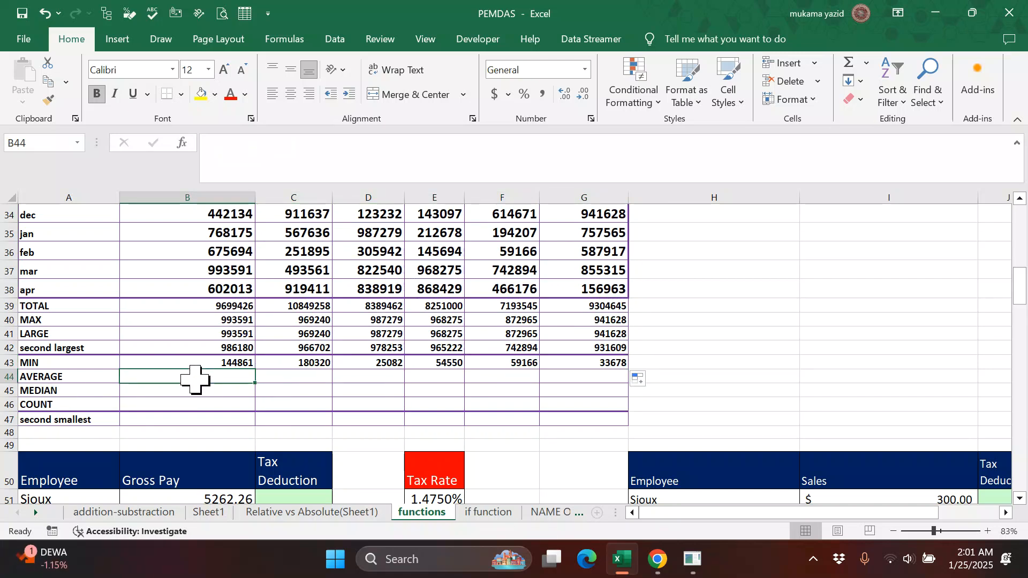
pyautogui.write('=a')
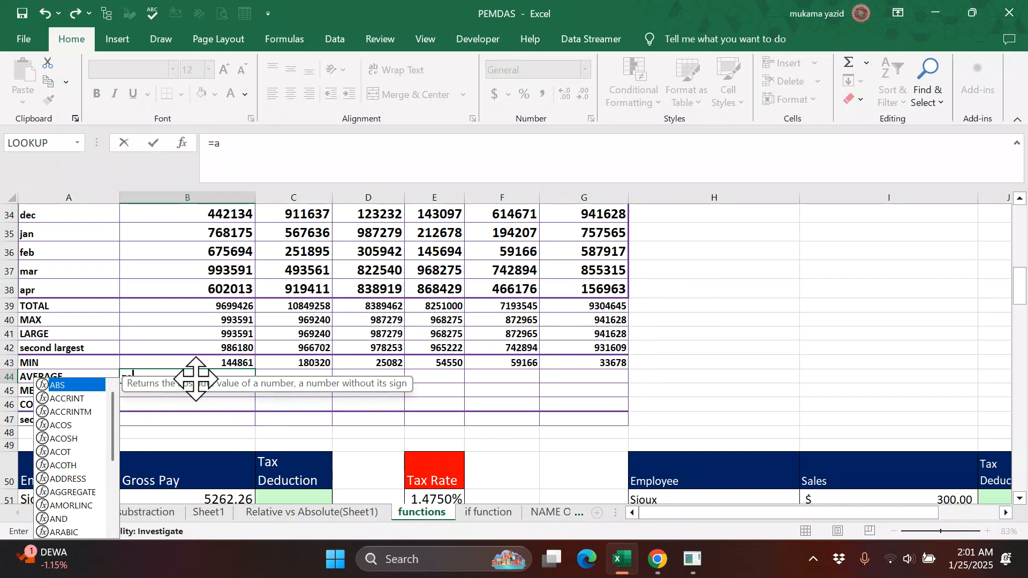
pyautogui.write('v')
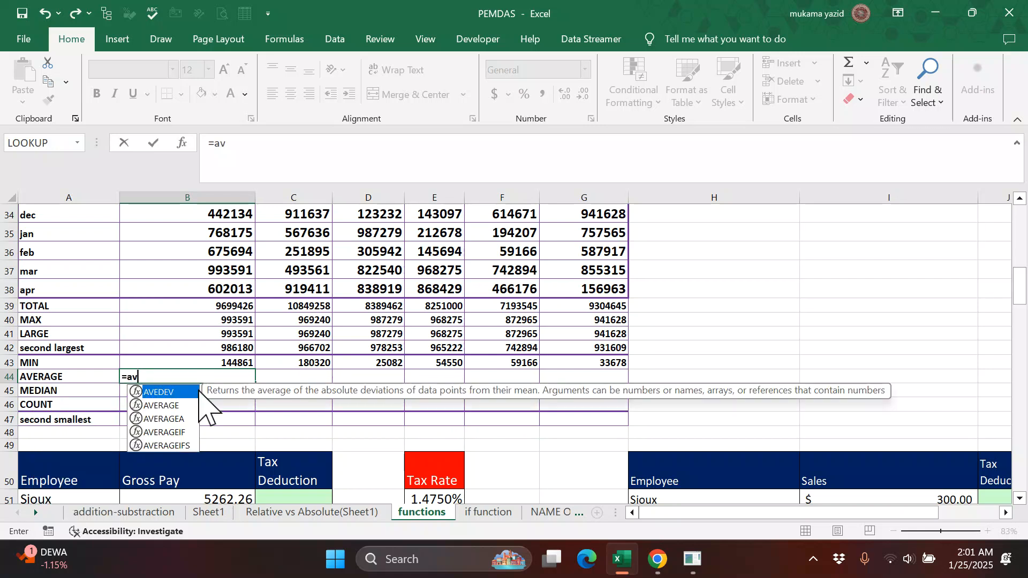
pyautogui.click(178, 404)
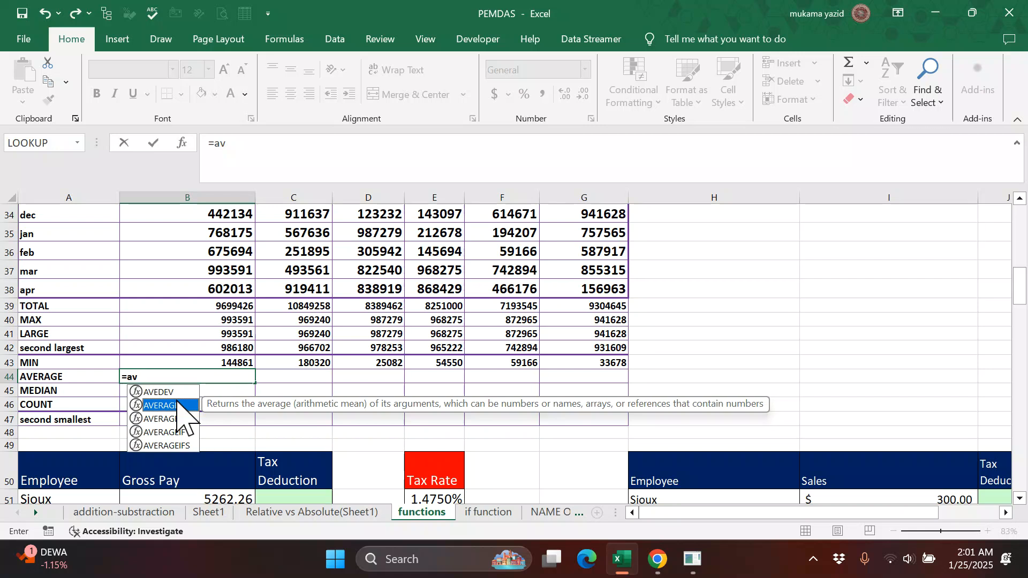
pyautogui.doubleClick(177, 405)
pyautogui.scroll(6, 176, 364)
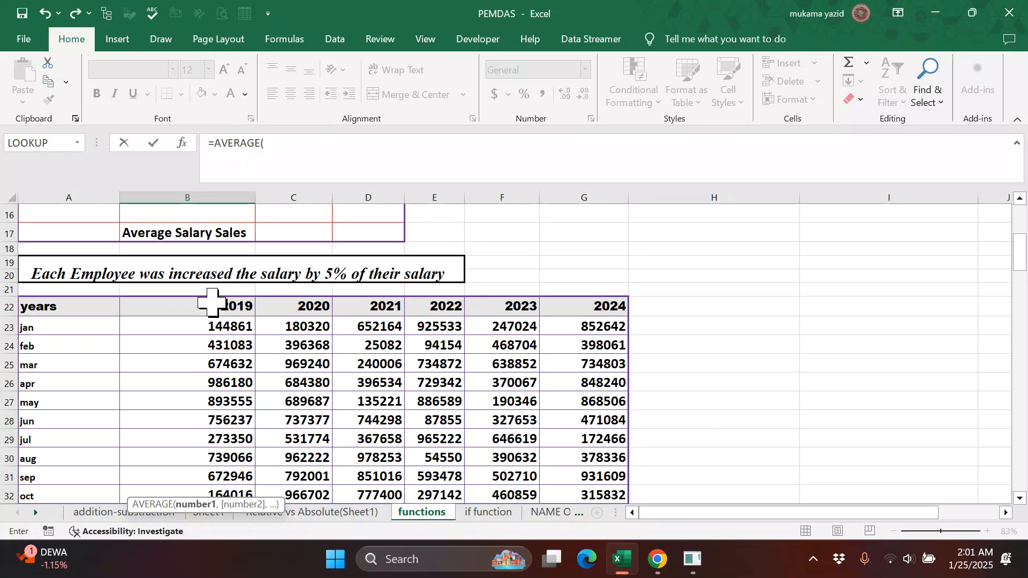
pyautogui.click(220, 325)
pyautogui.moveTo(219, 325); pyautogui.dragTo(214, 363)
pyautogui.press('Return')
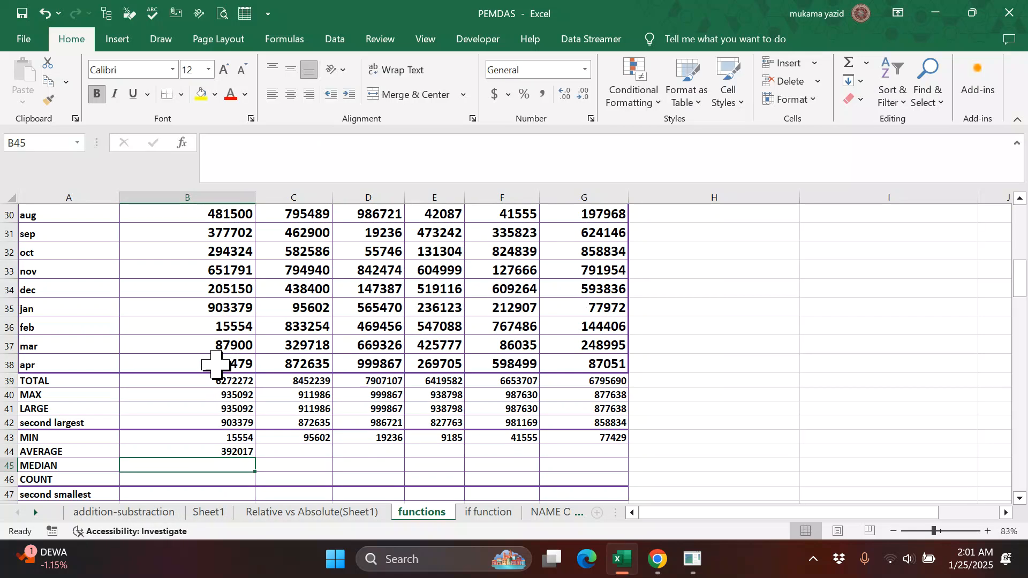
pyautogui.click(237, 450)
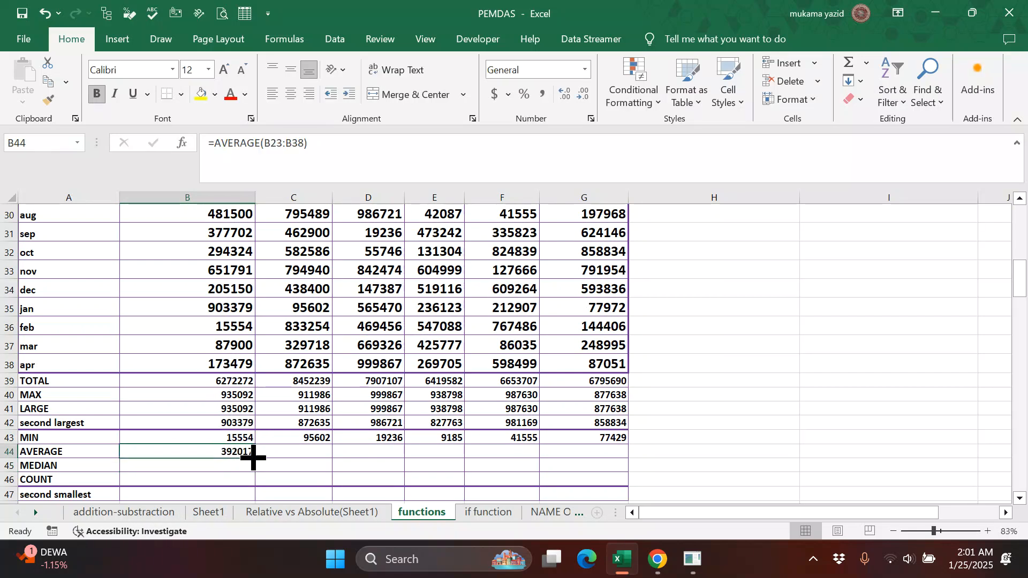
pyautogui.moveTo(252, 457); pyautogui.dragTo(610, 455)
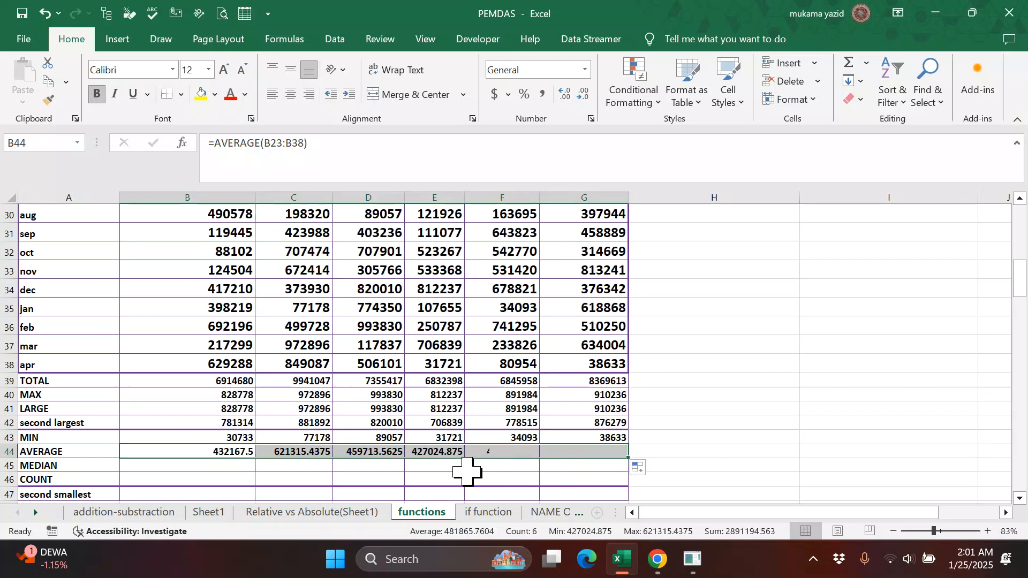
# Step: Find the median 2019 figure in B45 using the MEDIAN function over B23:B38, and fill the formula across to the 2024 column
pyautogui.scroll(-1, 467, 472)
pyautogui.click(227, 410)
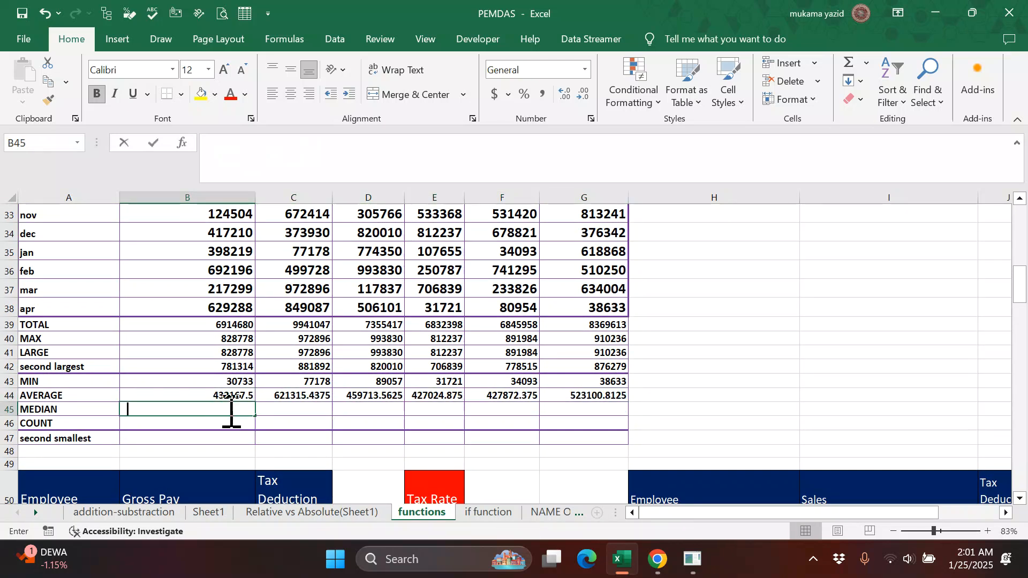
pyautogui.write('=m')
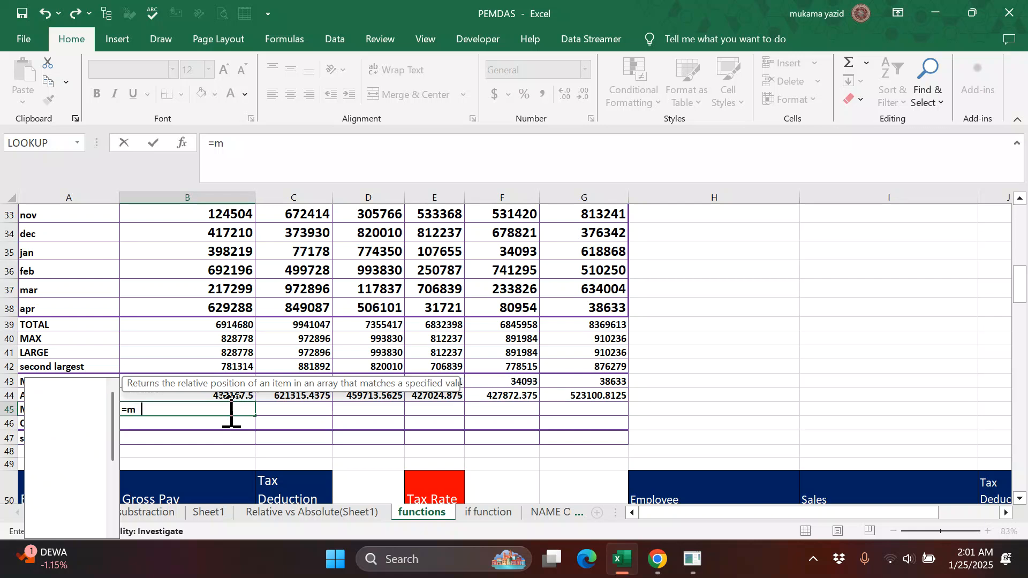
pyautogui.write('e')
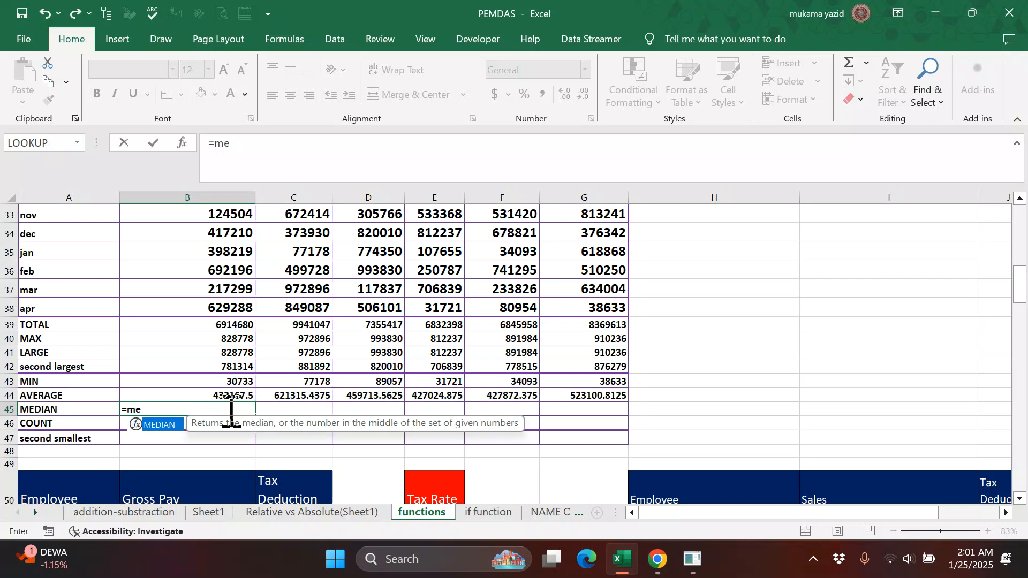
pyautogui.press('Tab')
pyautogui.scroll(5, 182, 300)
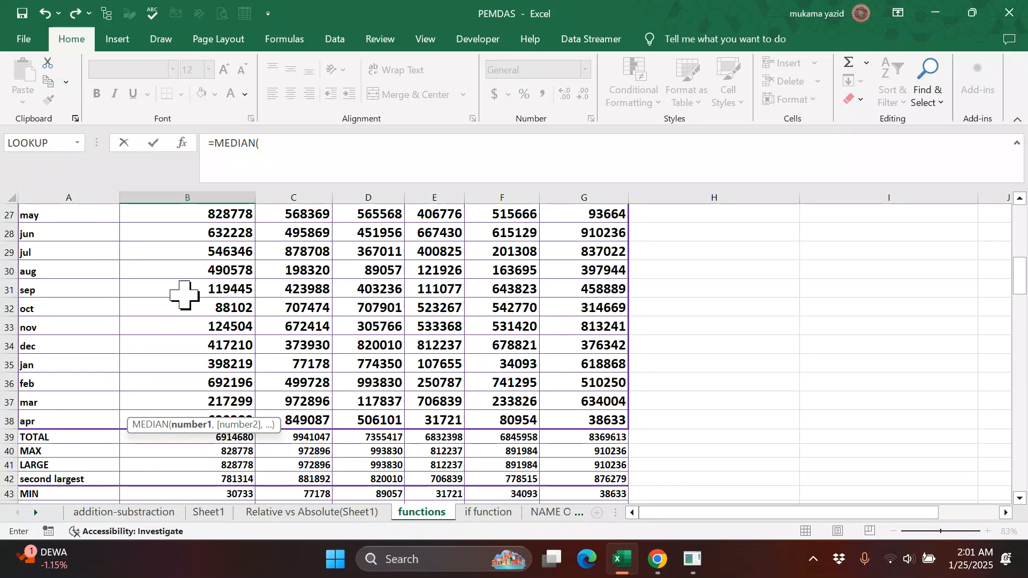
pyautogui.moveTo(213, 289); pyautogui.dragTo(218, 403)
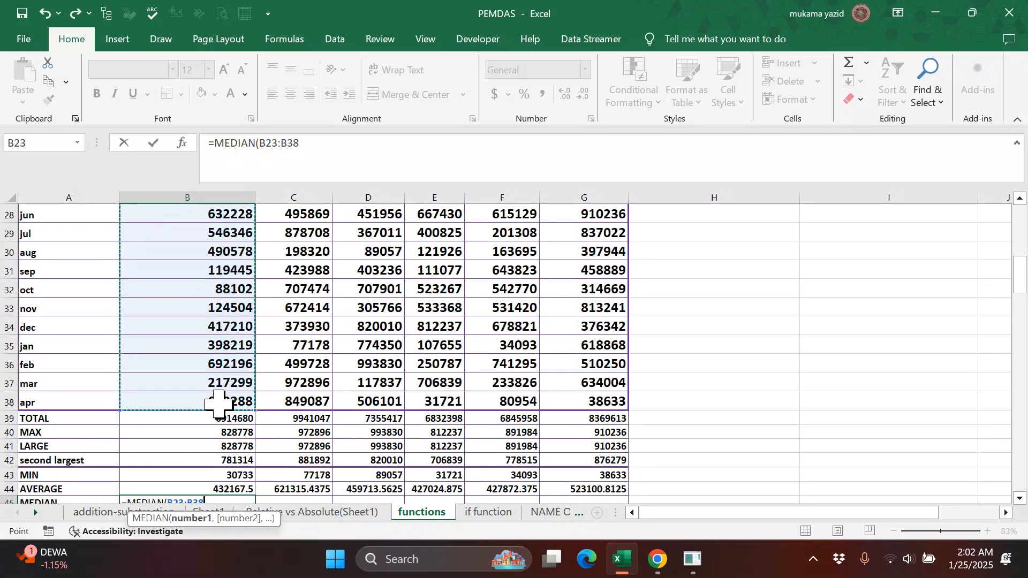
pyautogui.press('Return')
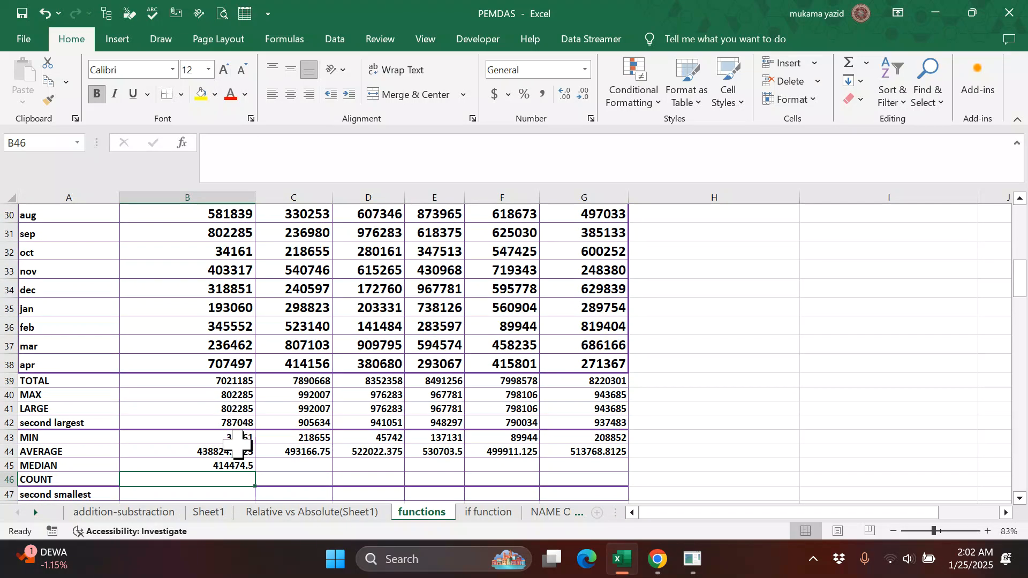
pyautogui.click(229, 459)
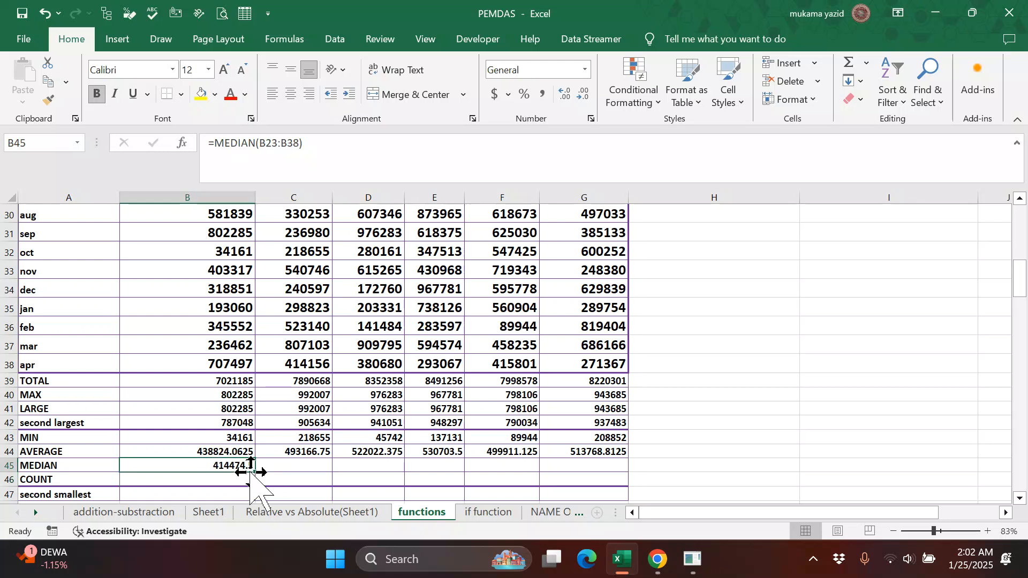
pyautogui.moveTo(255, 472); pyautogui.dragTo(616, 474)
# Step: Count the 2019 figures in B46 using the COUNT function over B23:B38, and fill the formula across to the 2024 column
pyautogui.scroll(-2, 363, 471)
pyautogui.scroll(-1, 362, 471)
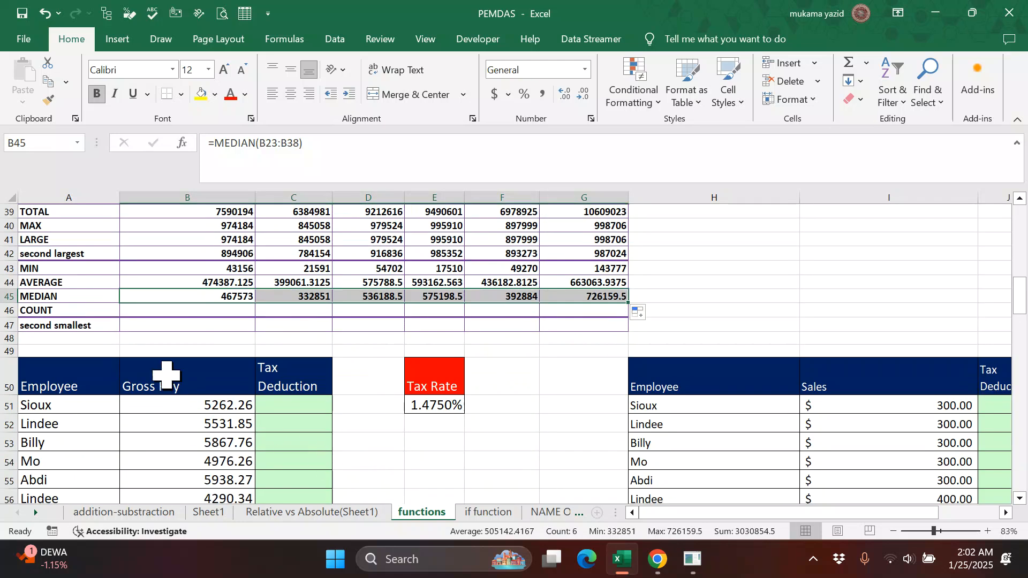
pyautogui.click(202, 313)
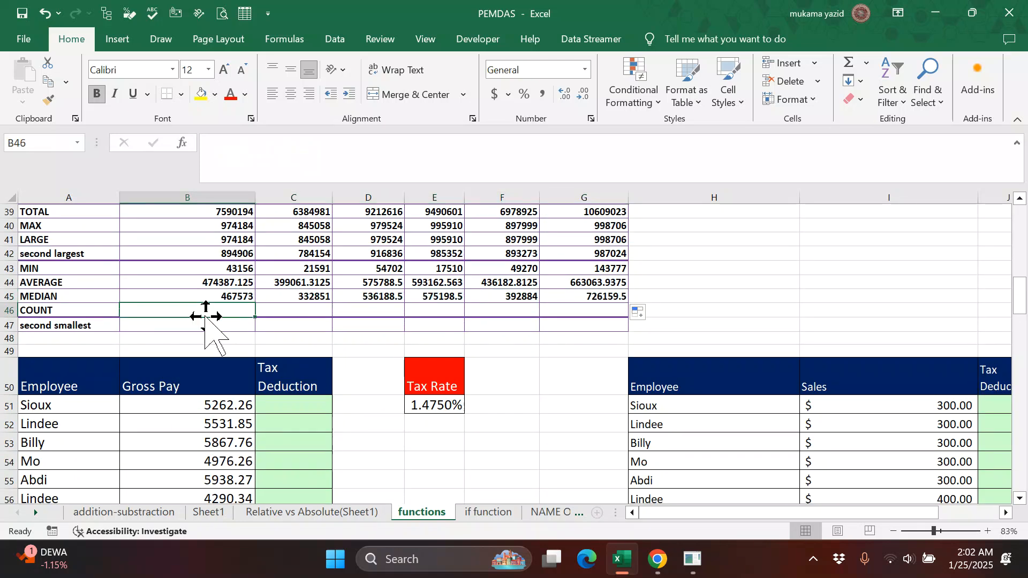
pyautogui.write('i')
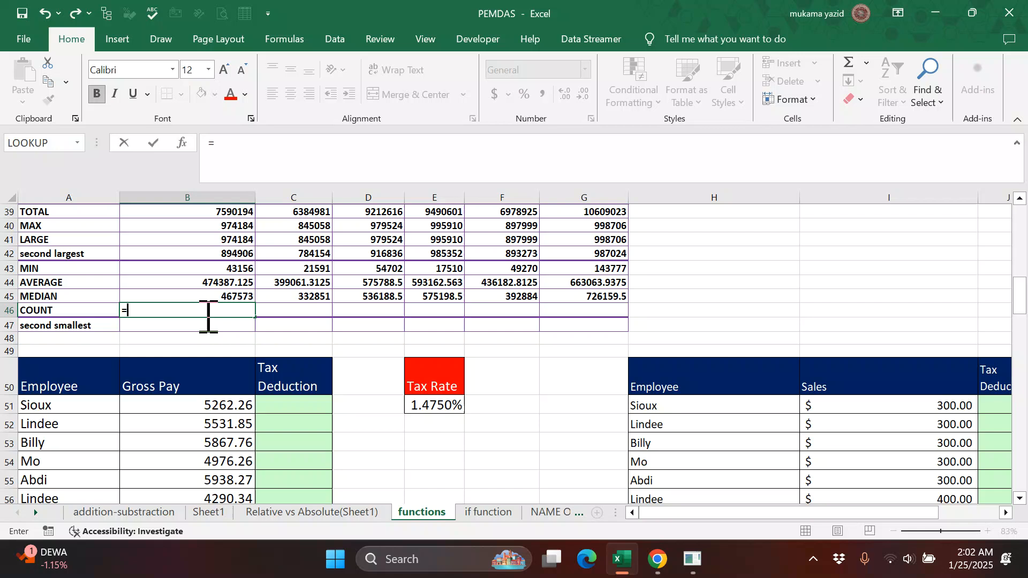
pyautogui.write('cou')
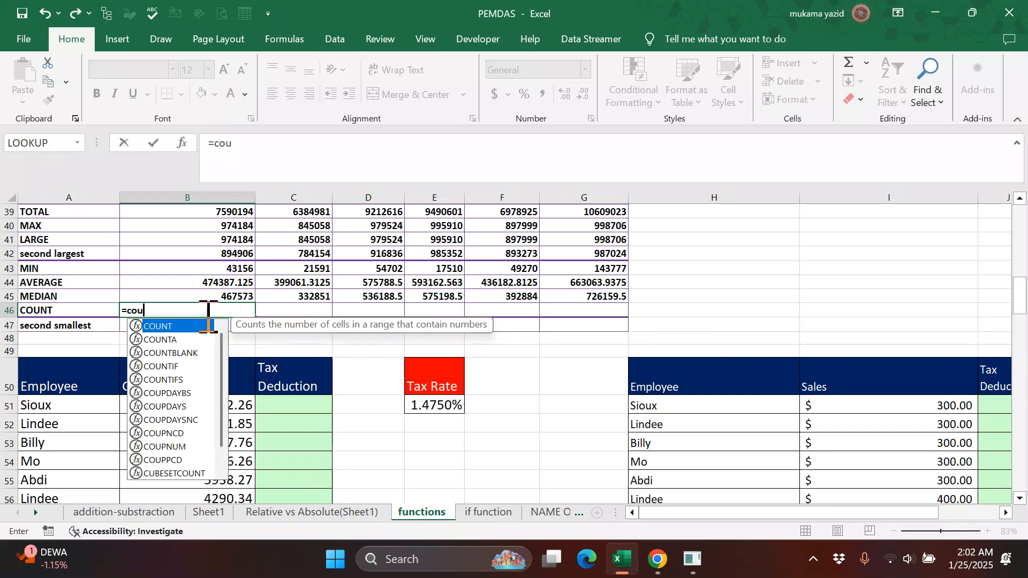
pyautogui.press('Tab')
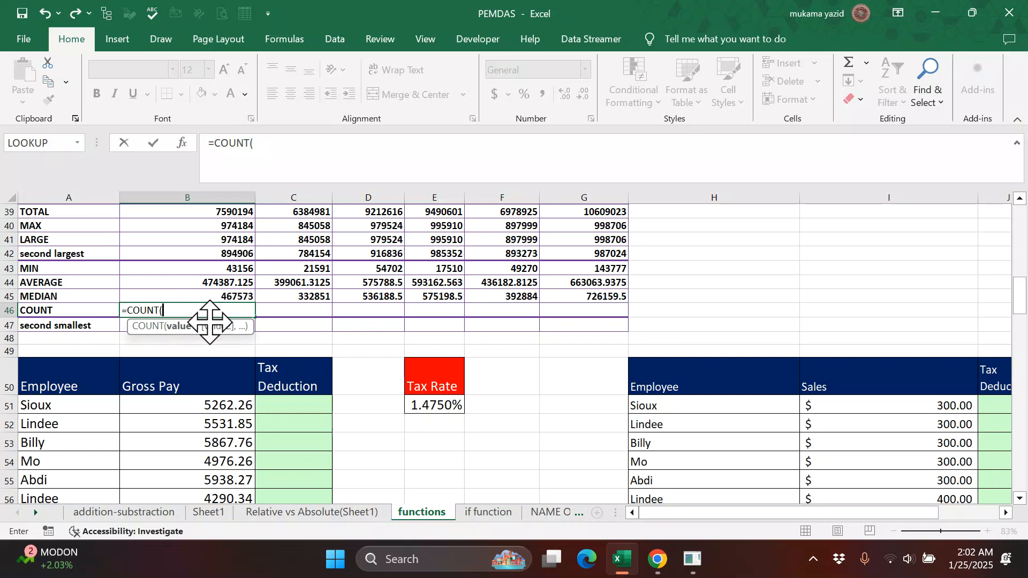
pyautogui.scroll(6, 236, 273)
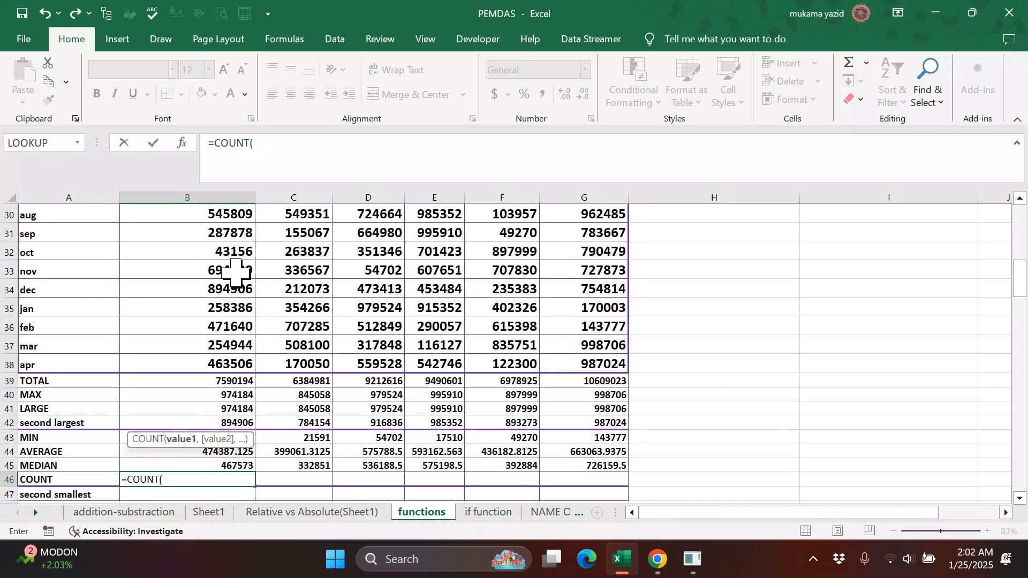
pyautogui.scroll(1, 236, 273)
pyautogui.moveTo(229, 288); pyautogui.dragTo(214, 367)
pyautogui.press('Return')
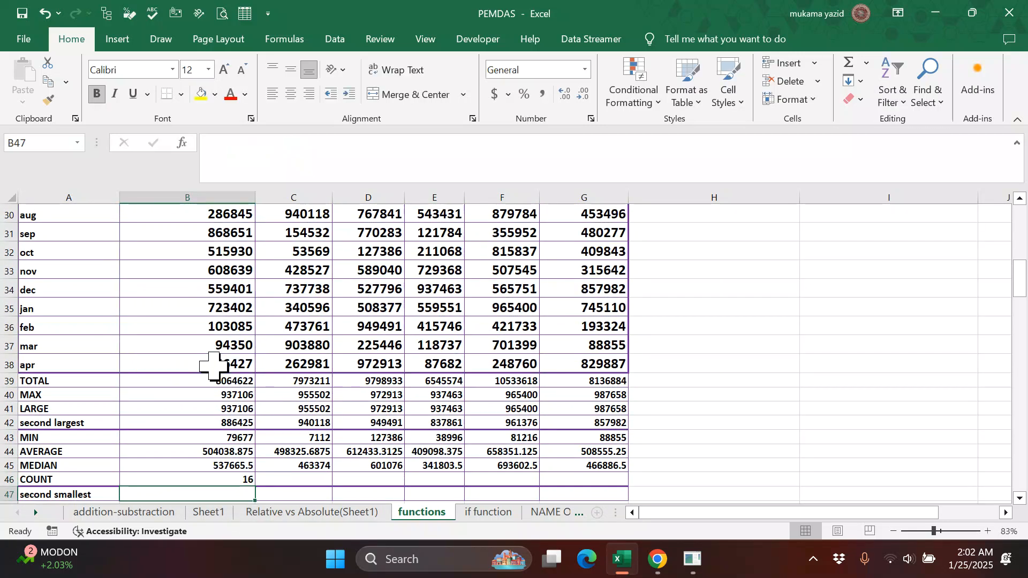
pyautogui.scroll(-3, 214, 366)
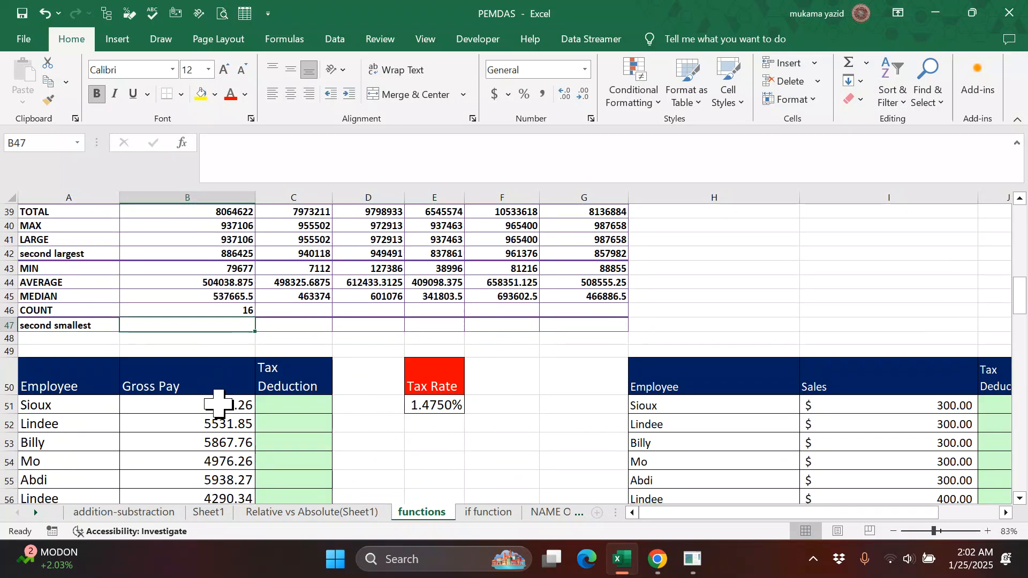
pyautogui.click(248, 311)
pyautogui.moveTo(254, 318); pyautogui.dragTo(616, 313)
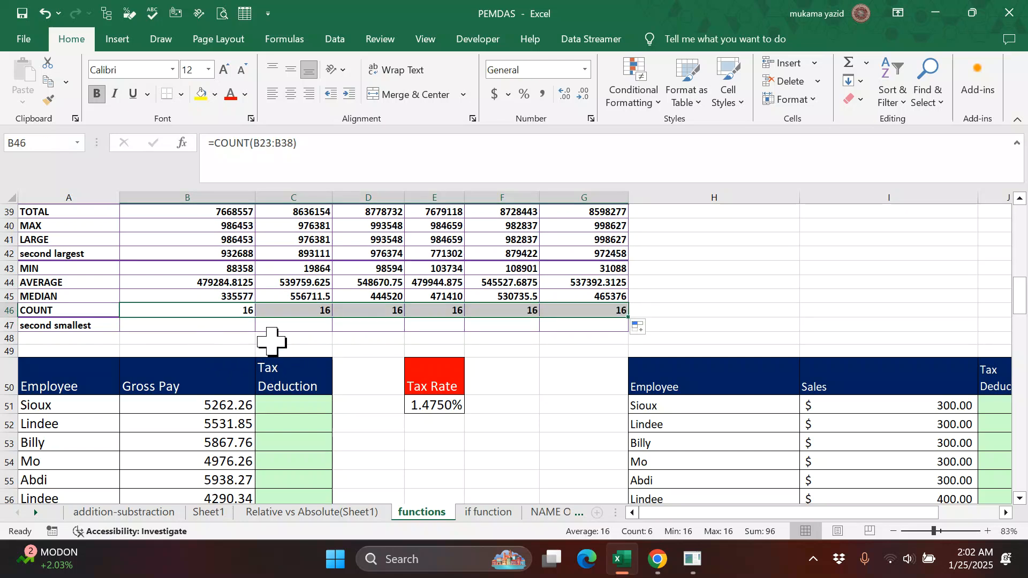
# Step: Find the second smallest 2019 figure in B47 using the SMALL function over B23:B38 with k of 2, and fill it across to the 2024 column
pyautogui.click(224, 325)
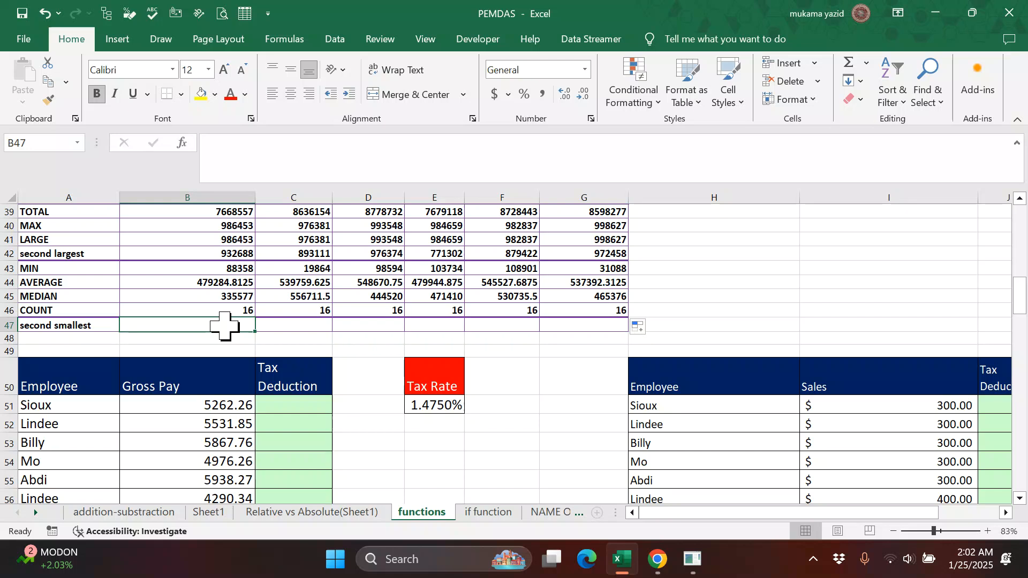
pyautogui.write('=')
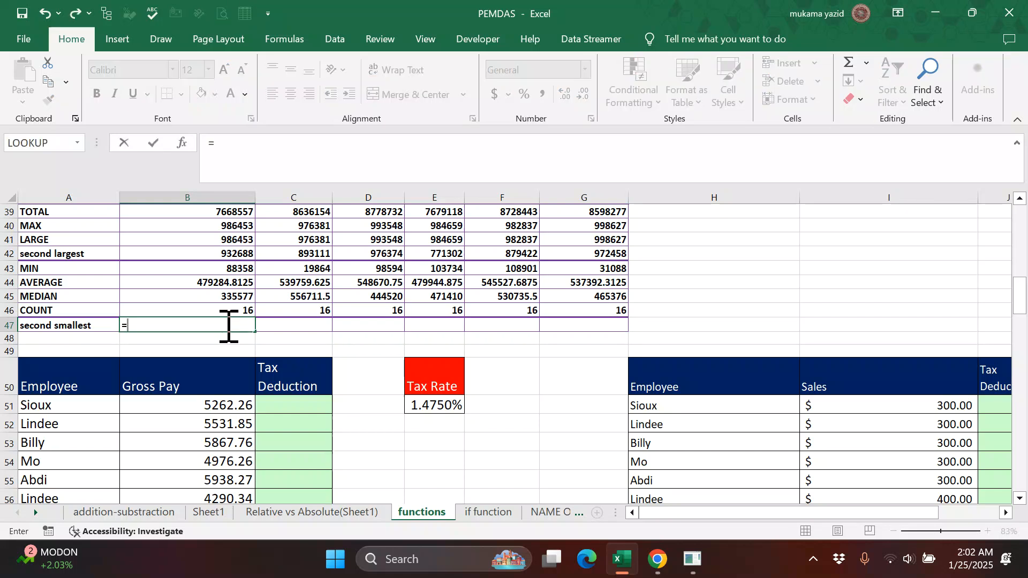
pyautogui.write('s')
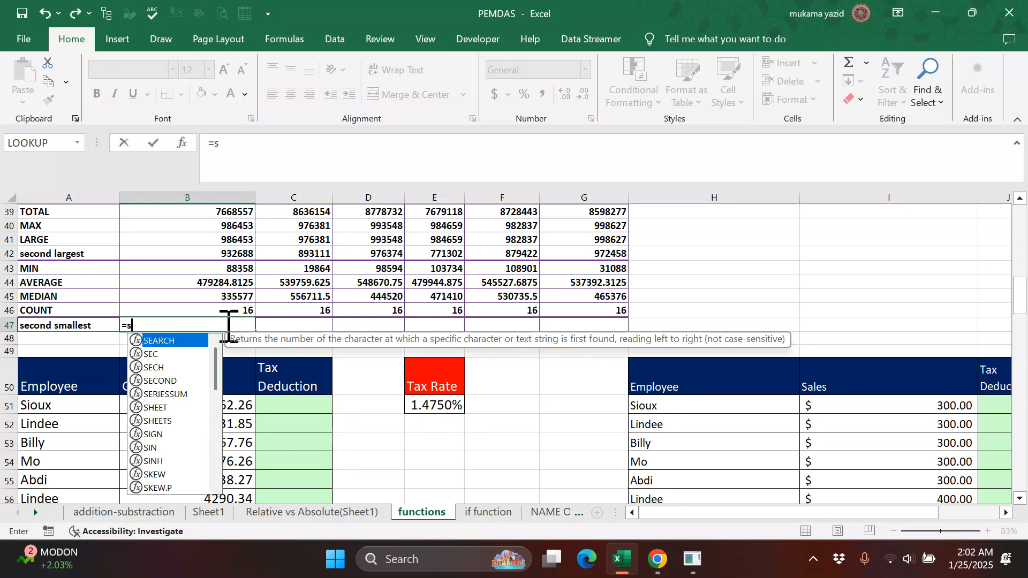
pyautogui.write('m')
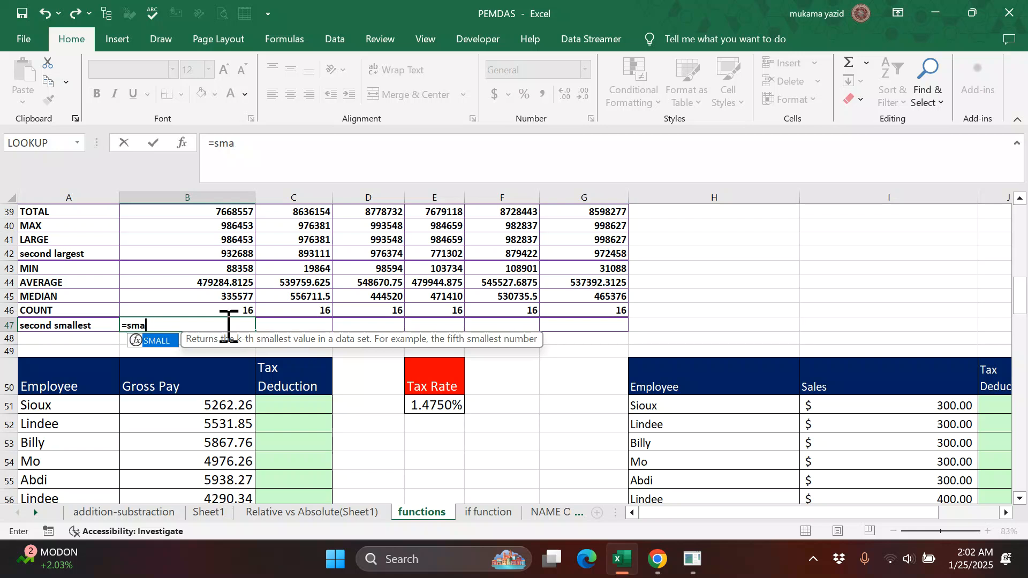
pyautogui.write('a')
pyautogui.press('Tab')
pyautogui.scroll(7, 219, 309)
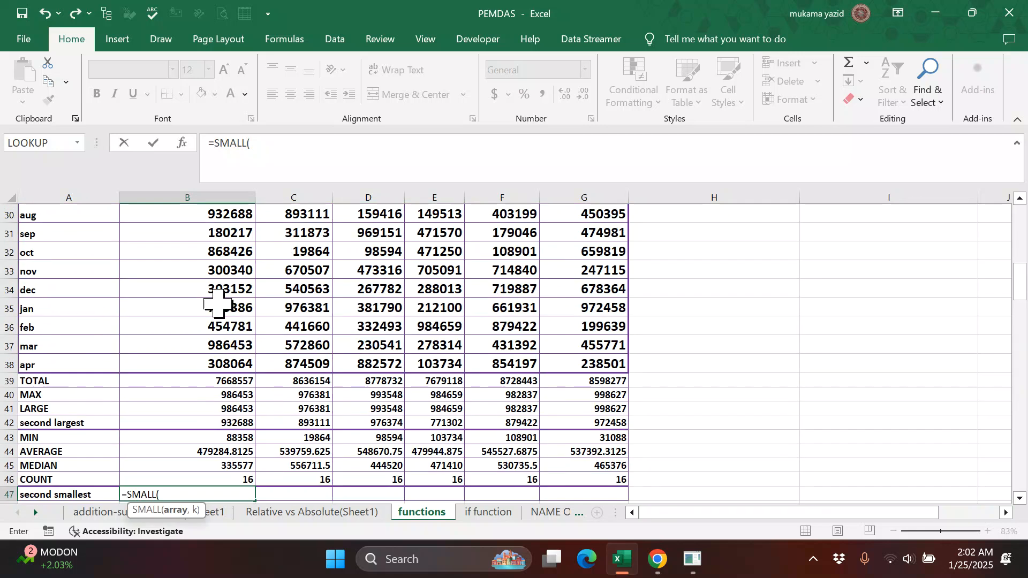
pyautogui.moveTo(214, 297); pyautogui.dragTo(214, 395)
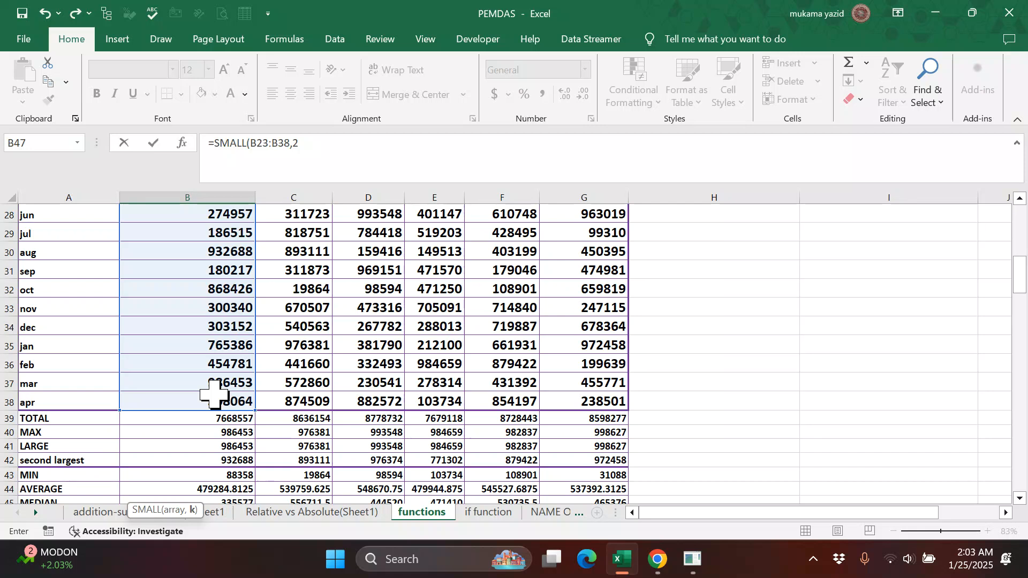
pyautogui.press('Return')
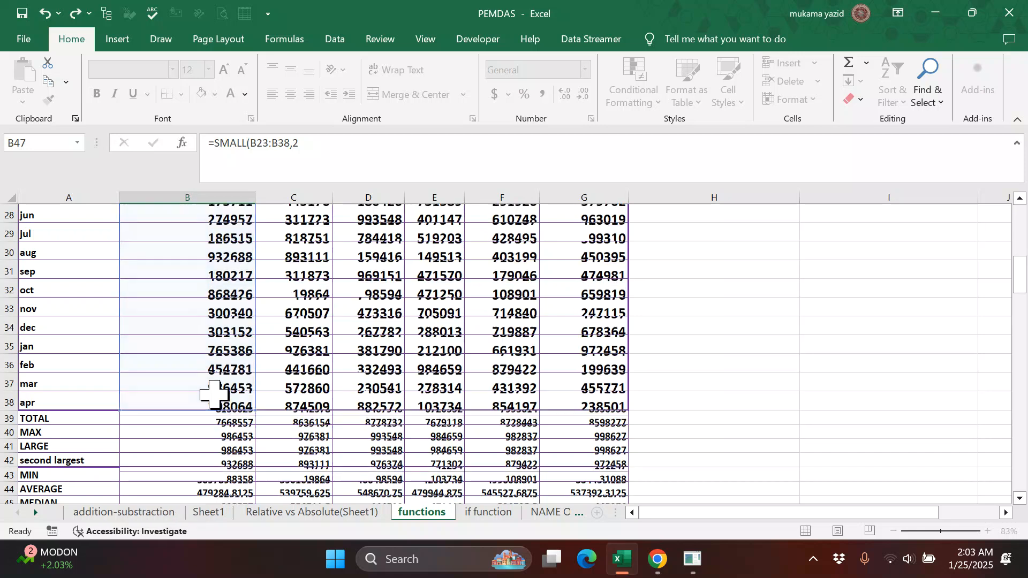
pyautogui.scroll(-1, 214, 394)
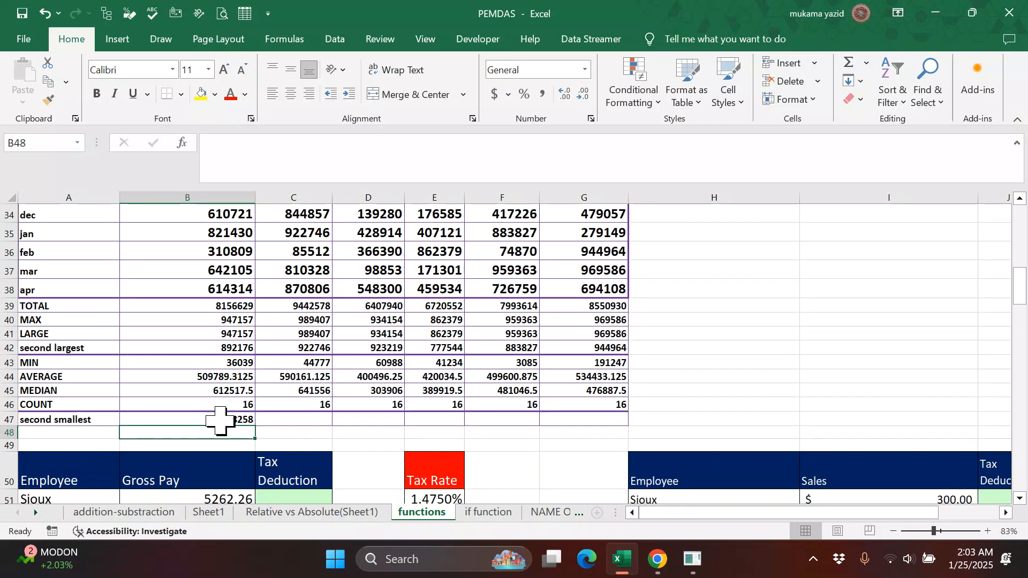
pyautogui.click(241, 420)
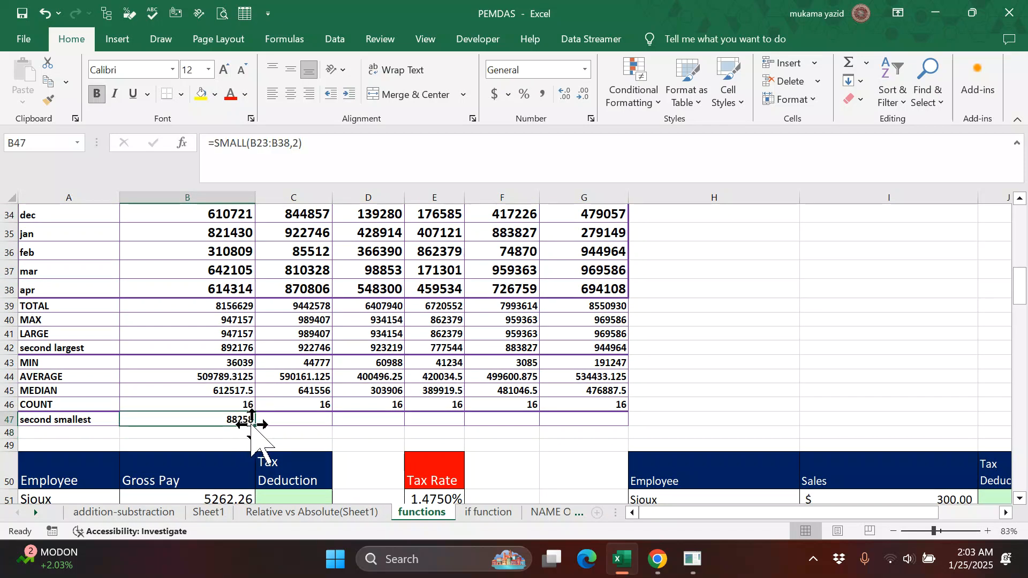
pyautogui.moveTo(254, 427); pyautogui.dragTo(621, 428)
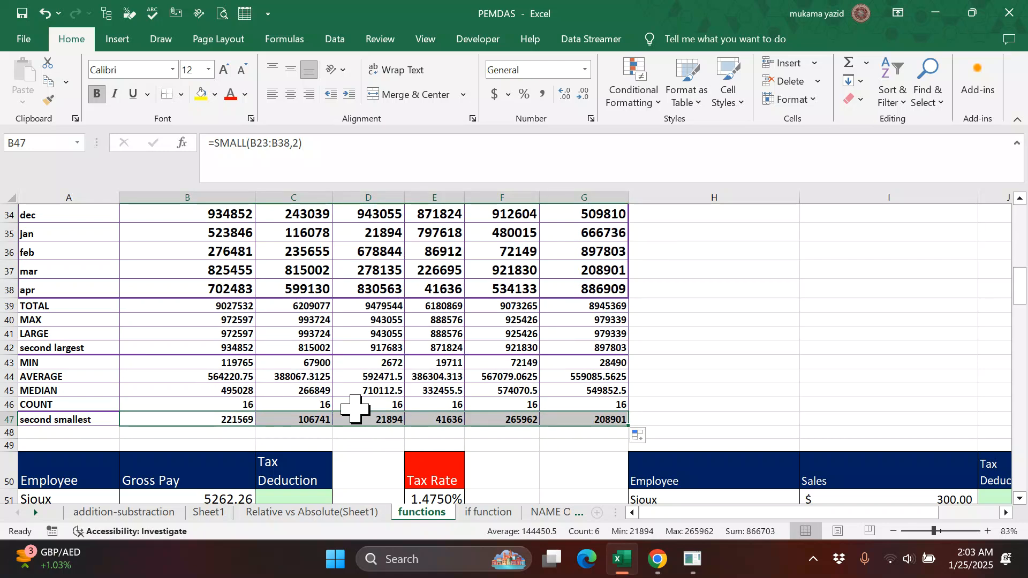
# Step: Apply the dollar Accounting number format to the Gross Pay and Tax Deduction cells B51:C64
pyautogui.scroll(-4, 200, 341)
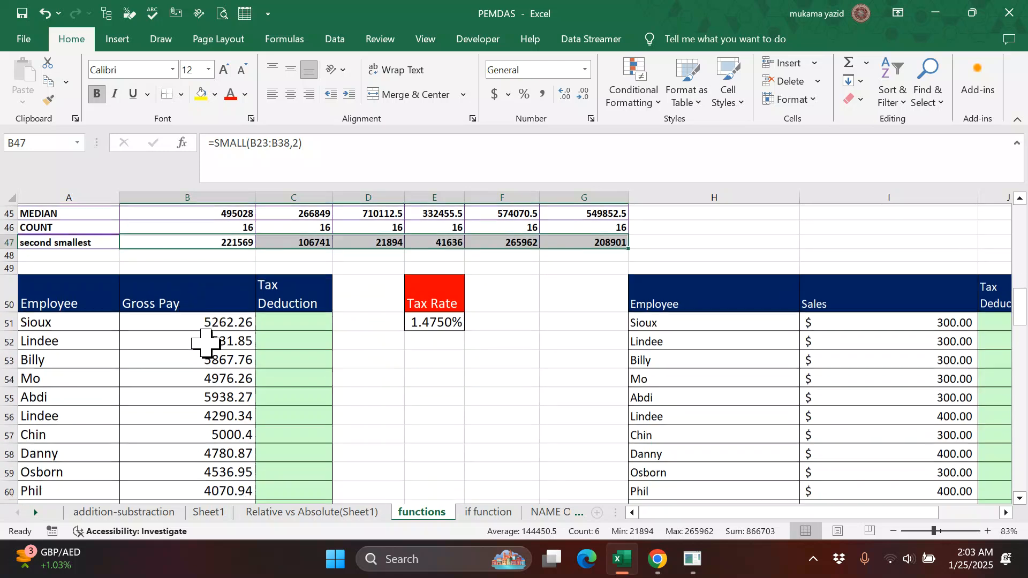
pyautogui.scroll(-1, 205, 342)
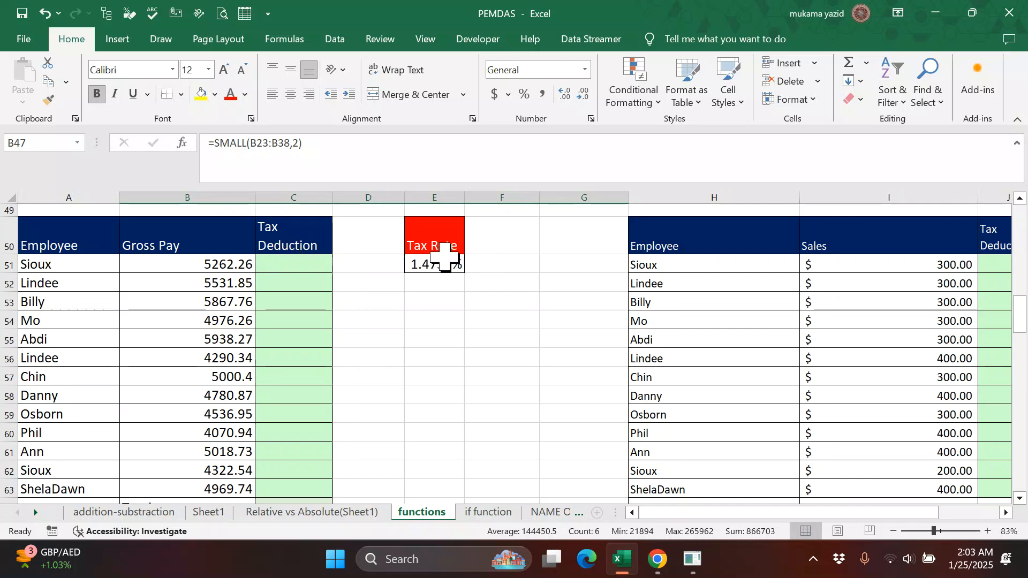
pyautogui.click(297, 264)
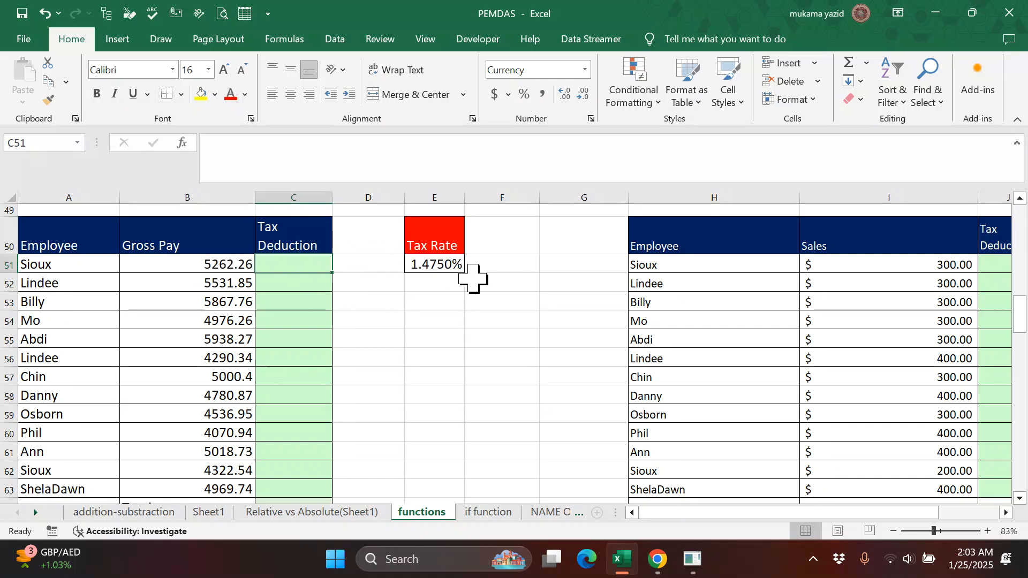
pyautogui.moveTo(207, 264); pyautogui.dragTo(280, 448)
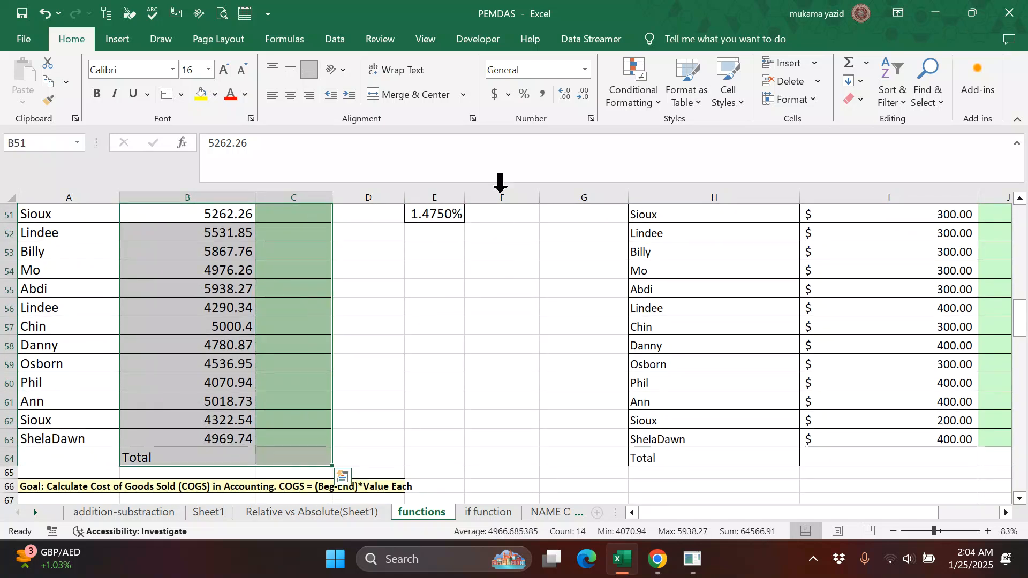
pyautogui.click(493, 94)
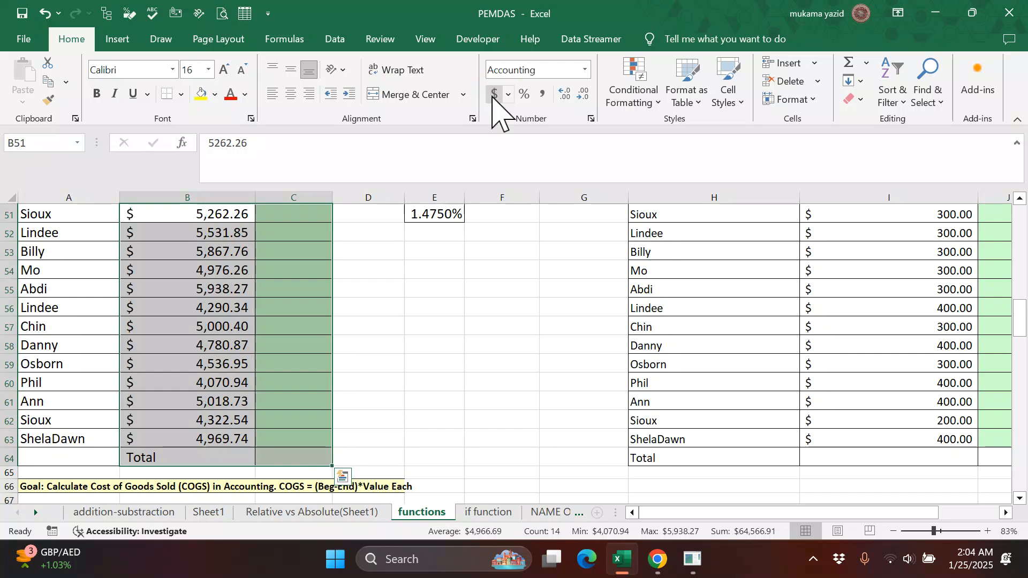
pyautogui.click(383, 328)
# Step: Calculate the first employee's tax deduction in C51 as =$E$51*B51 with an absolute tax rate reference, and fill it down to C64
pyautogui.scroll(2, 203, 257)
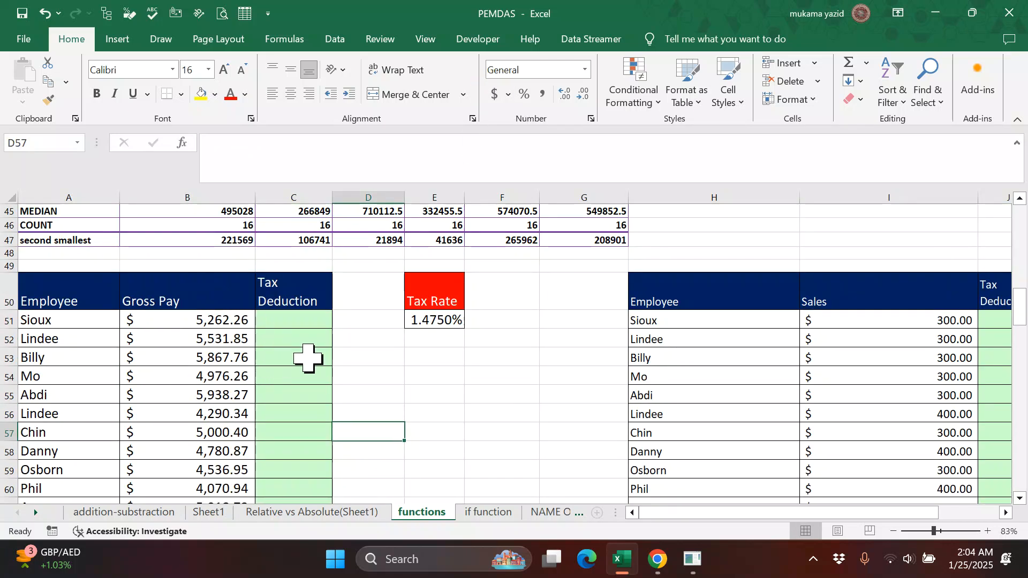
pyautogui.click(304, 320)
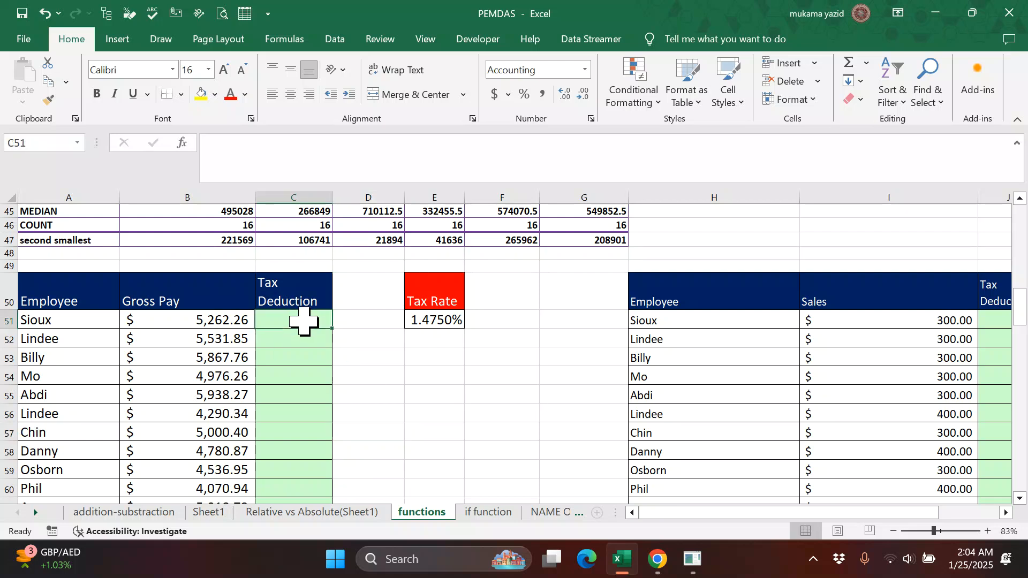
pyautogui.write('=')
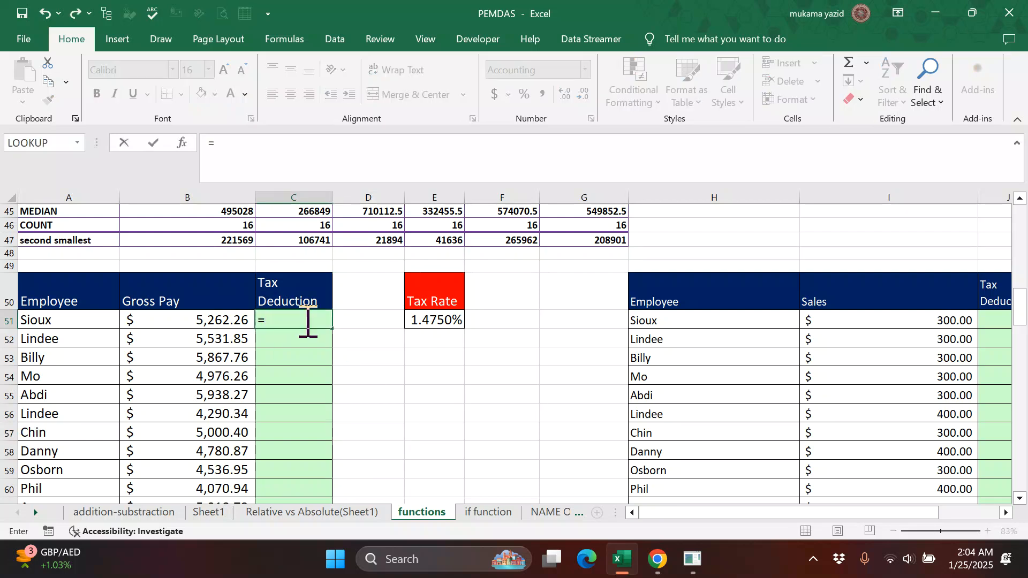
pyautogui.click(423, 320)
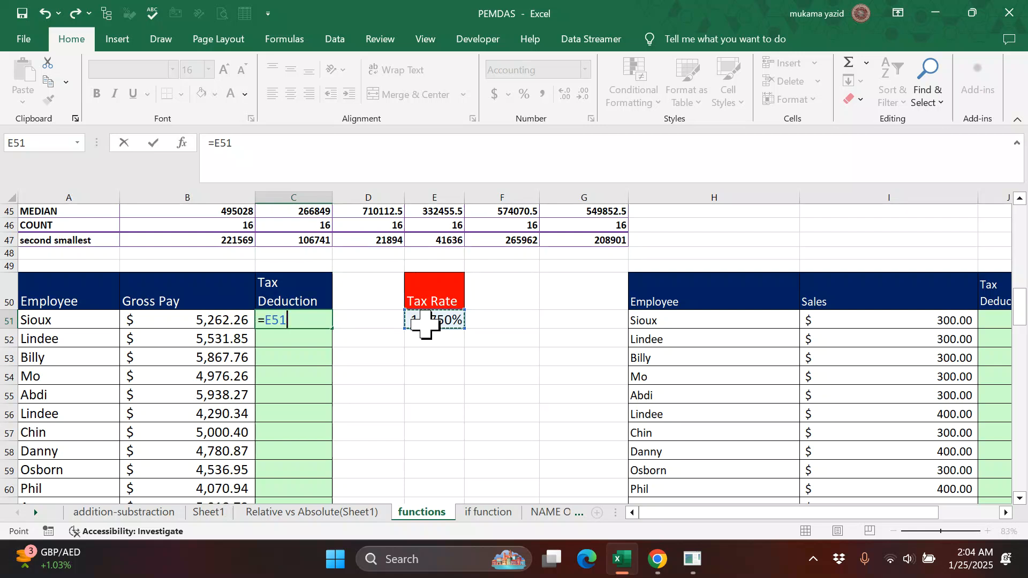
pyautogui.press('F4')
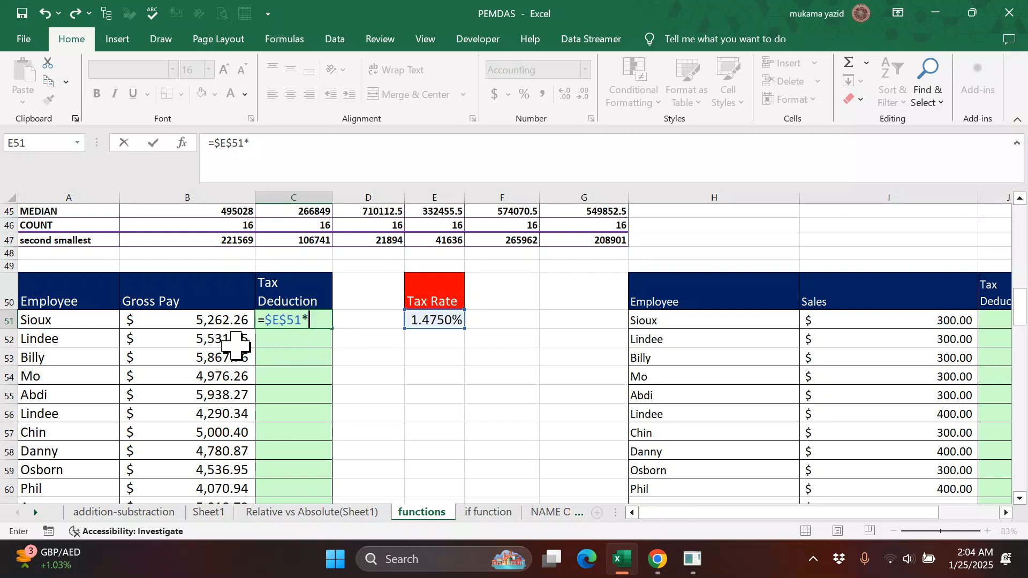
pyautogui.click(186, 322)
pyautogui.press('Return')
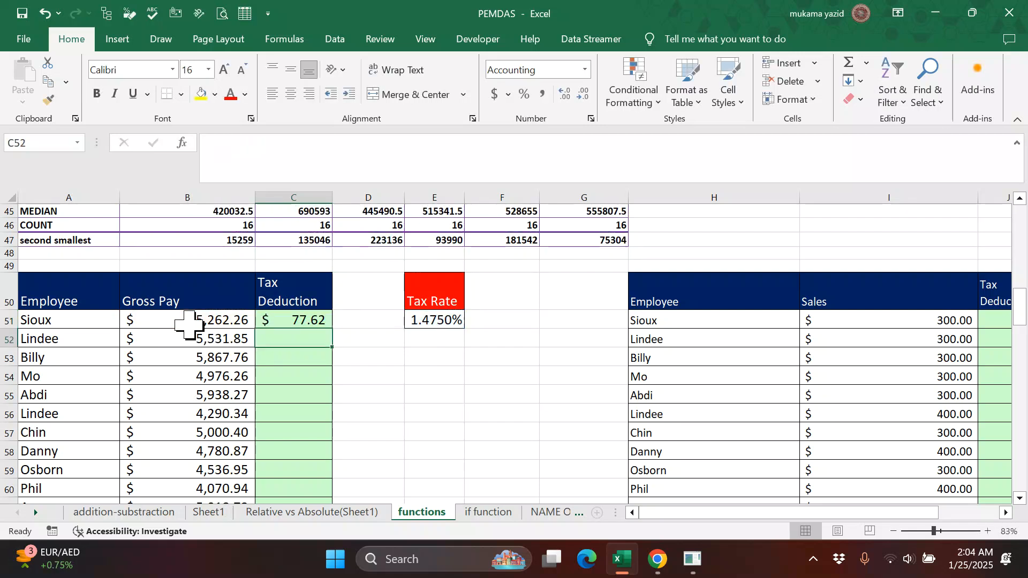
pyautogui.click(292, 321)
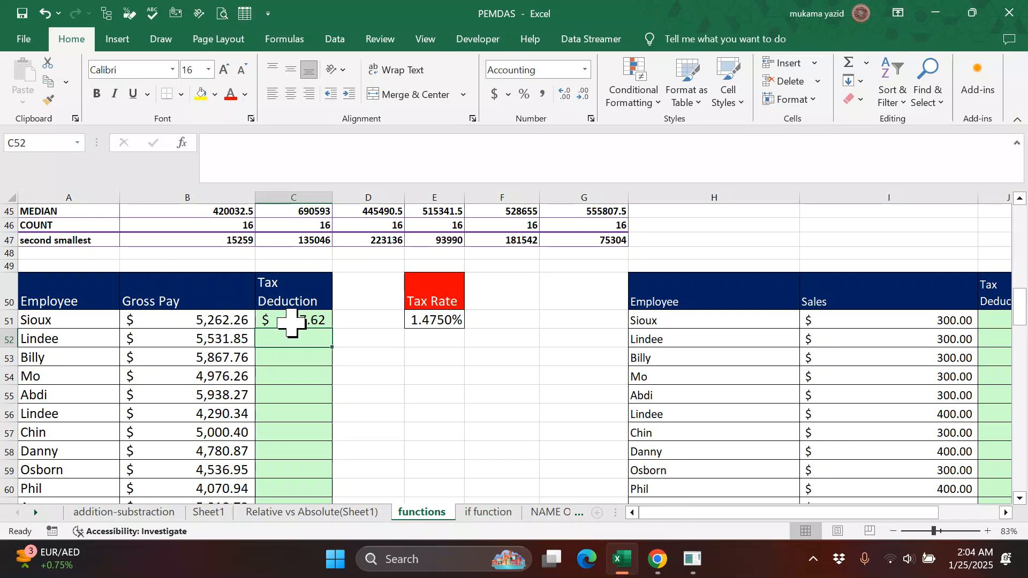
pyautogui.doubleClick(332, 328)
pyautogui.scroll(-4, 337, 327)
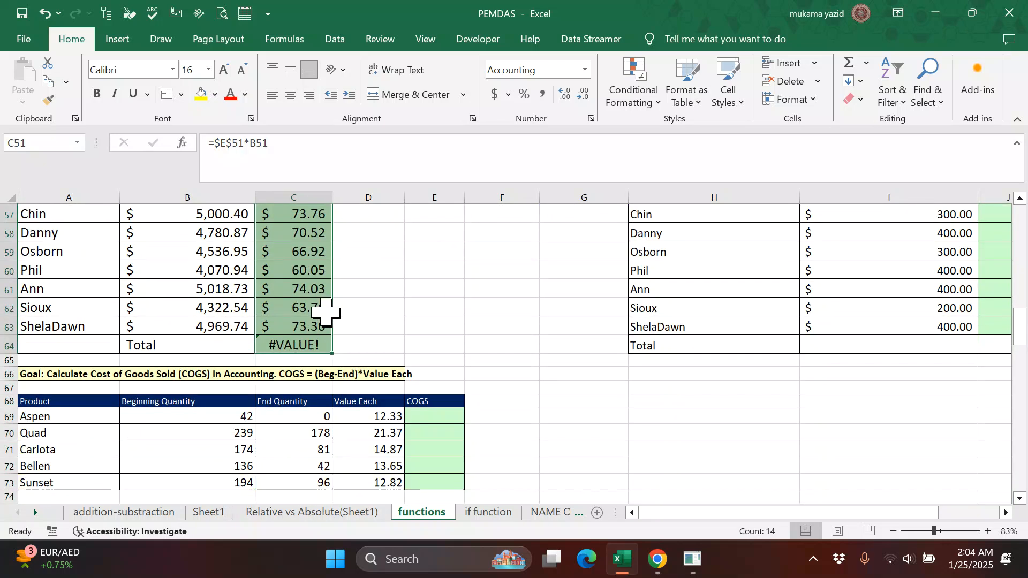
# Step: Total the tax deductions in C64 with the SUM function over C51:C63, replacing the formula filled into that cell
pyautogui.click(284, 343)
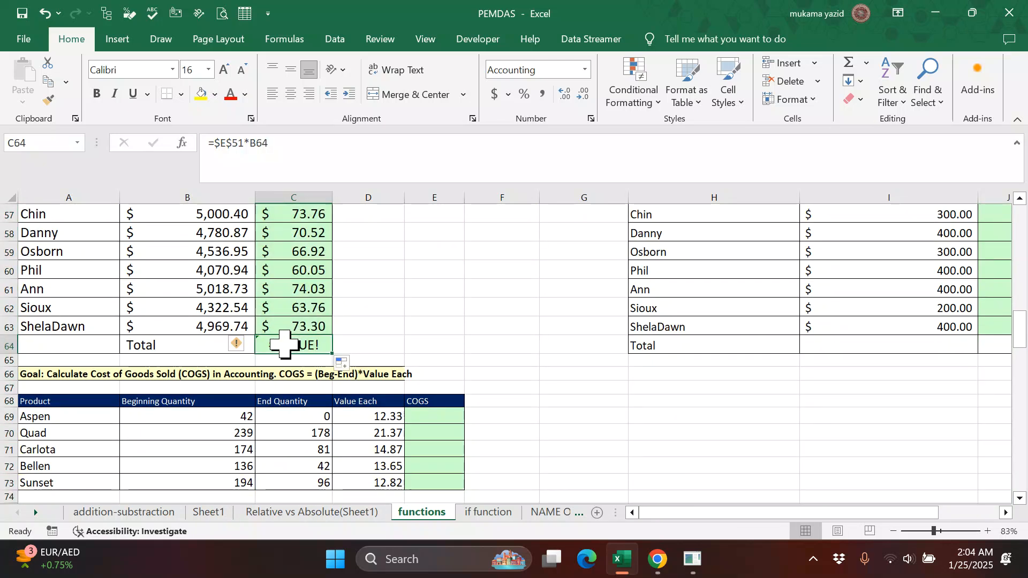
pyautogui.write('=')
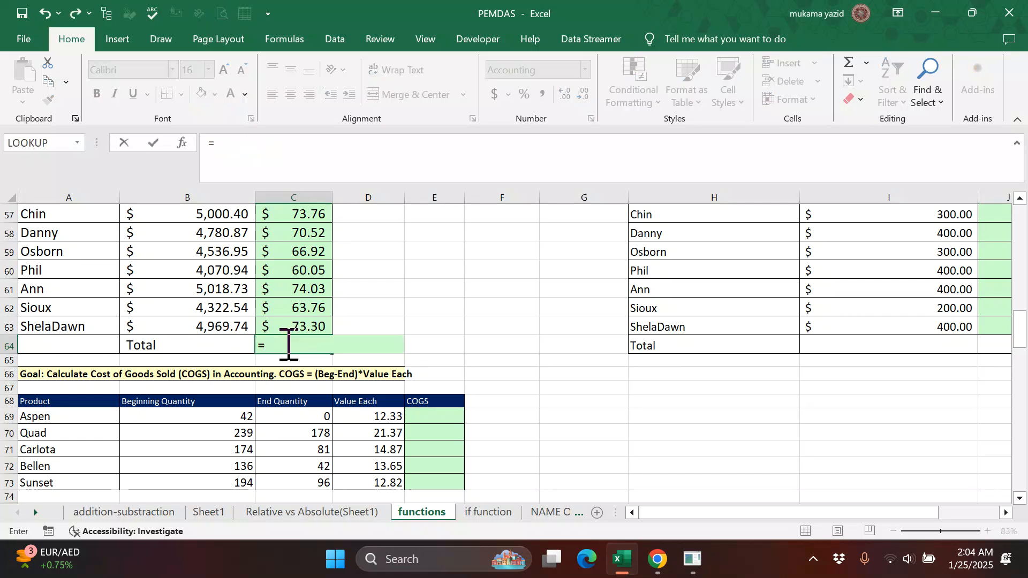
pyautogui.scroll(1, 289, 344)
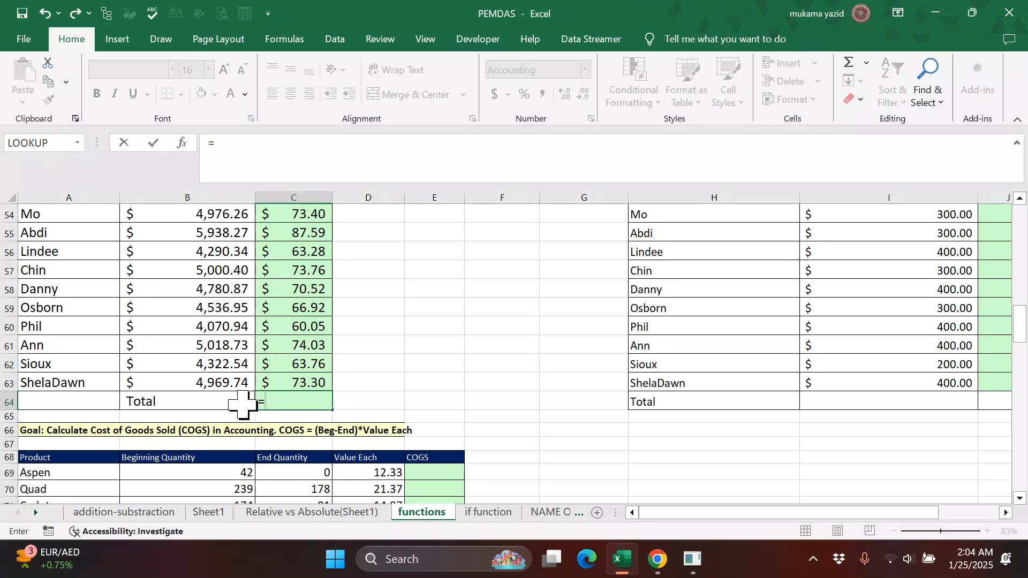
pyautogui.write('su')
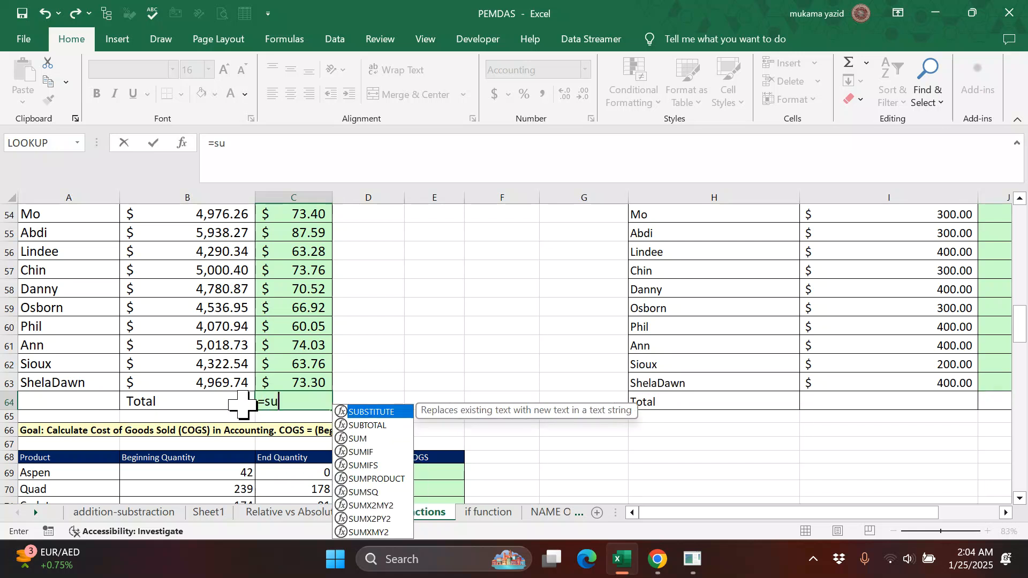
pyautogui.doubleClick(363, 438)
pyautogui.scroll(2, 305, 368)
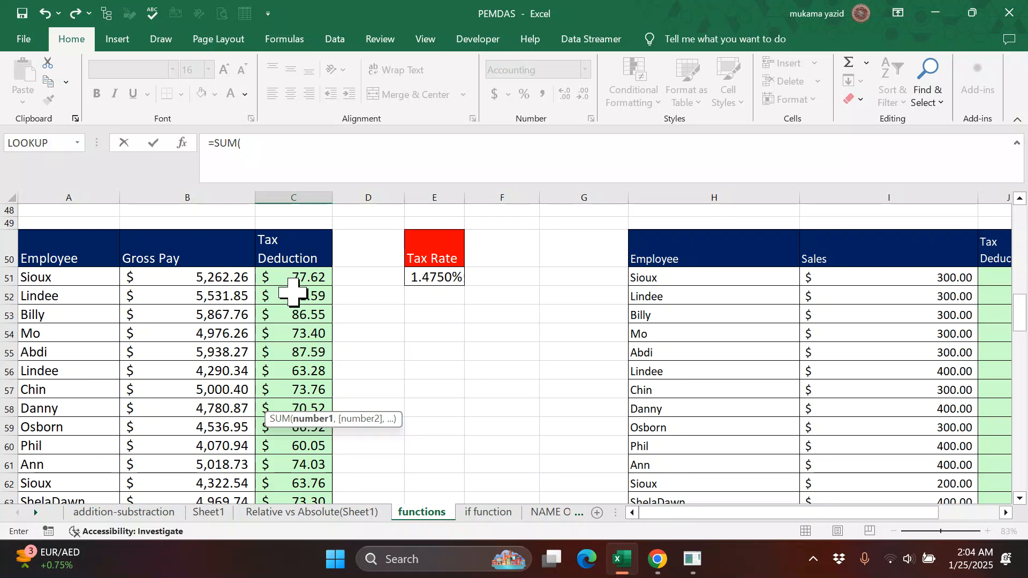
pyautogui.moveTo(294, 279); pyautogui.dragTo(279, 438)
pyautogui.press('Return')
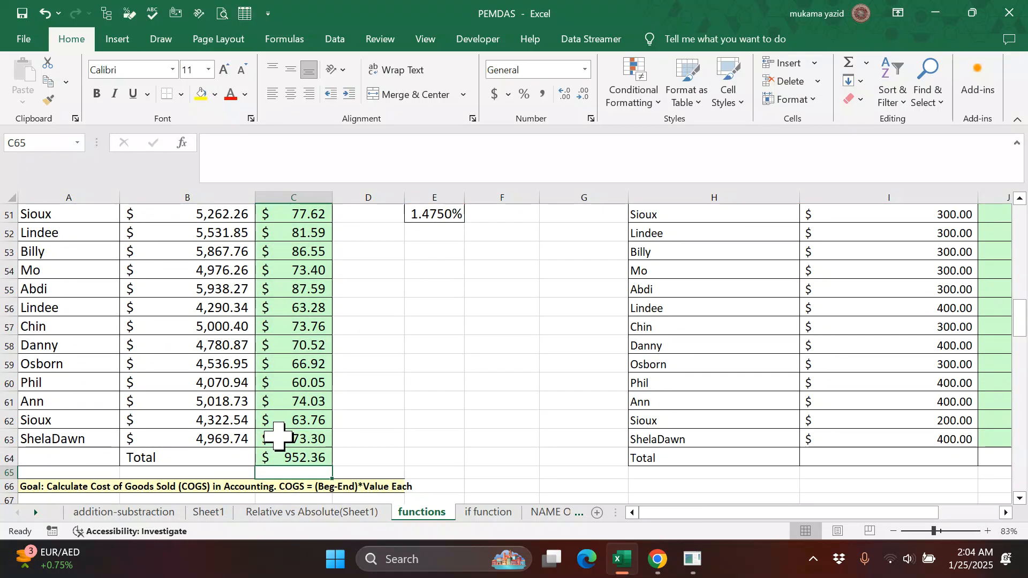
# Step: Calculate Aspen's cost of goods sold in E69 as =(B69-C69)*D69 and fill the formula down to E73
pyautogui.scroll(-2, 278, 438)
pyautogui.scroll(-1, 139, 432)
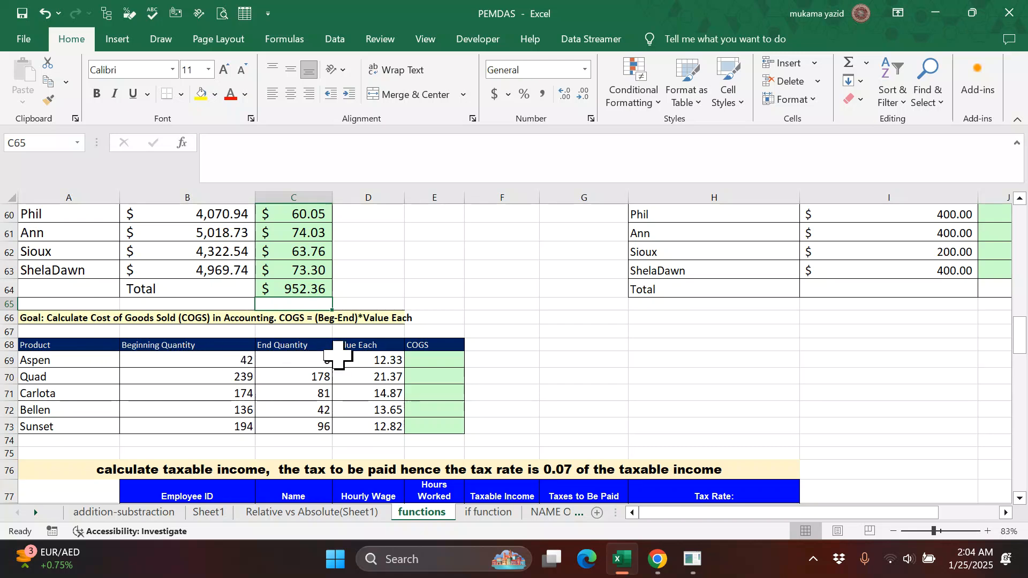
pyautogui.click(430, 363)
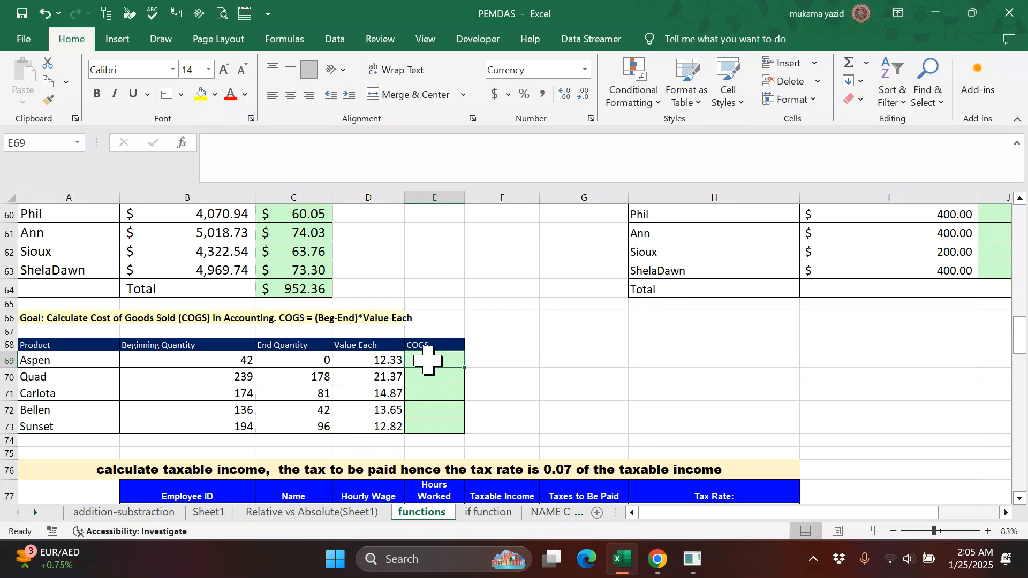
pyautogui.write('=(')
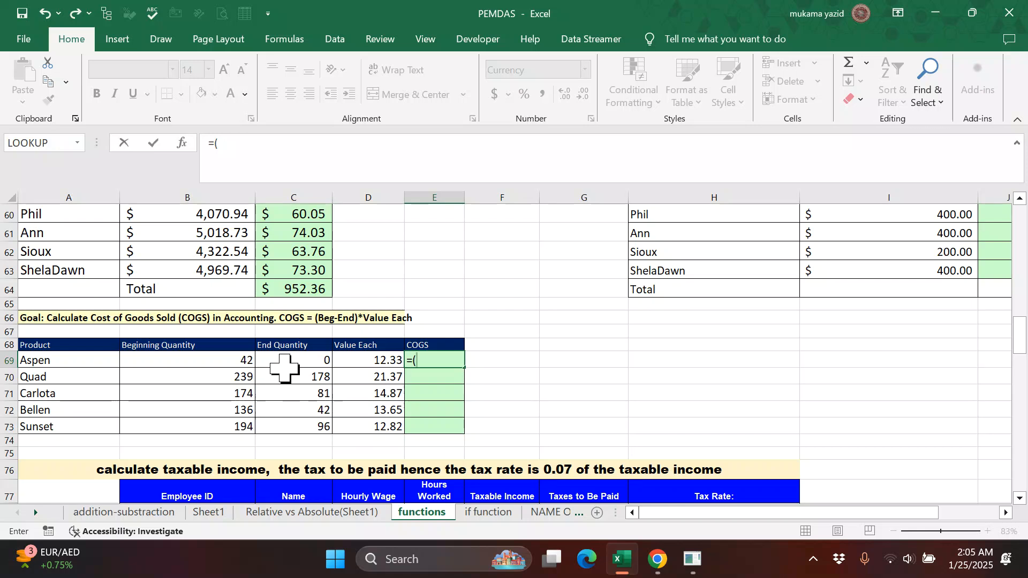
pyautogui.click(238, 363)
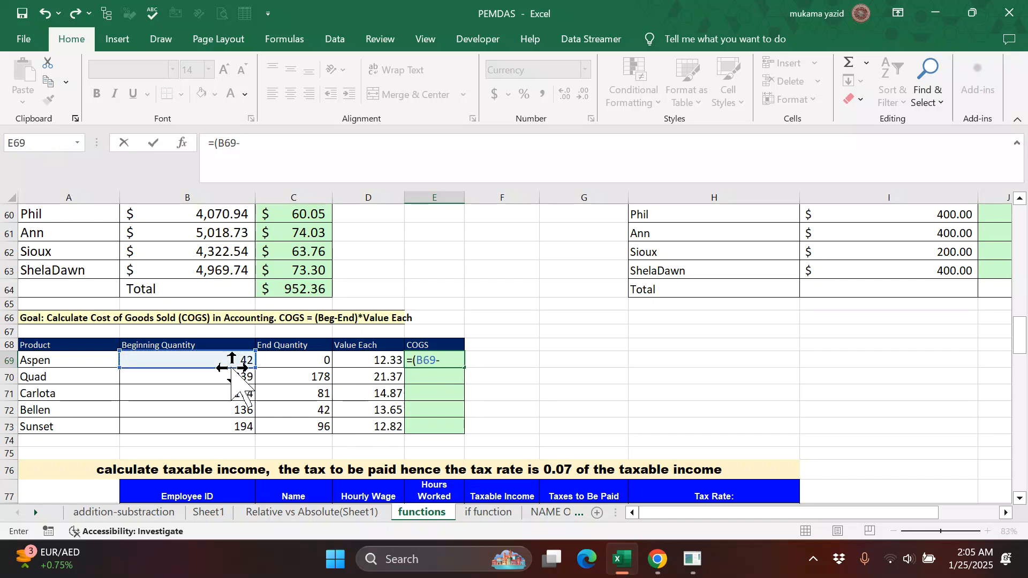
pyautogui.click(298, 364)
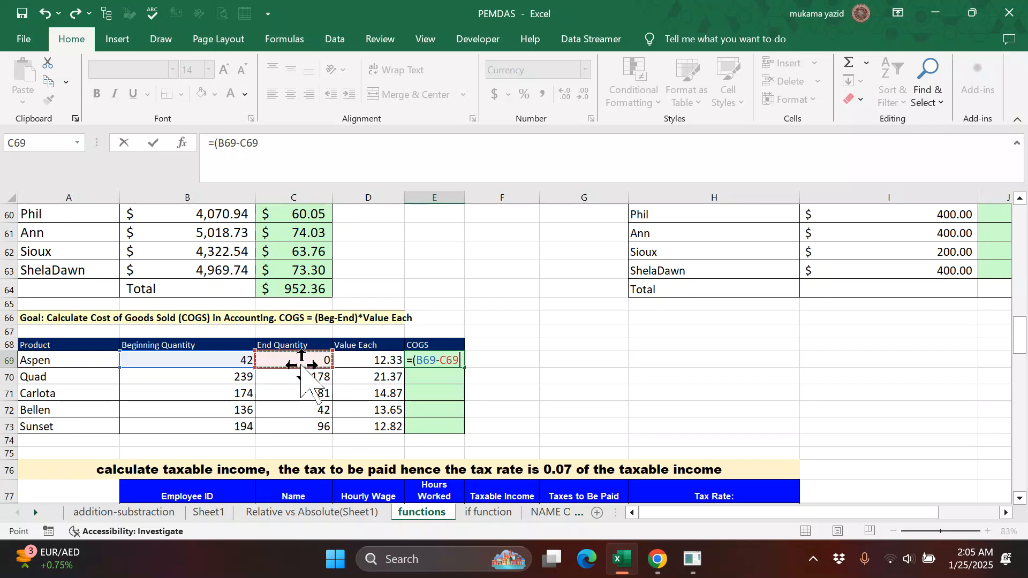
pyautogui.write(')')
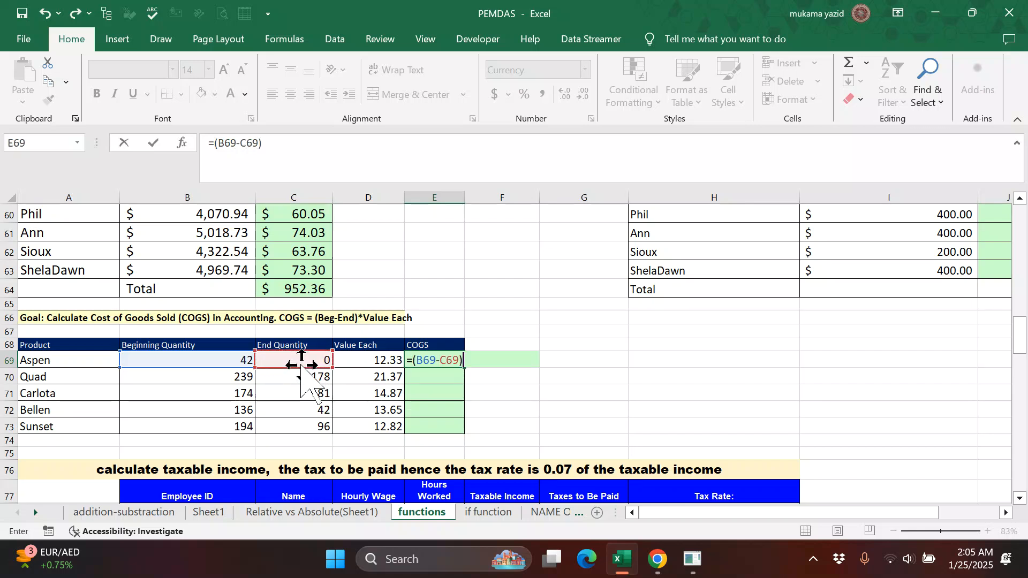
pyautogui.write('*')
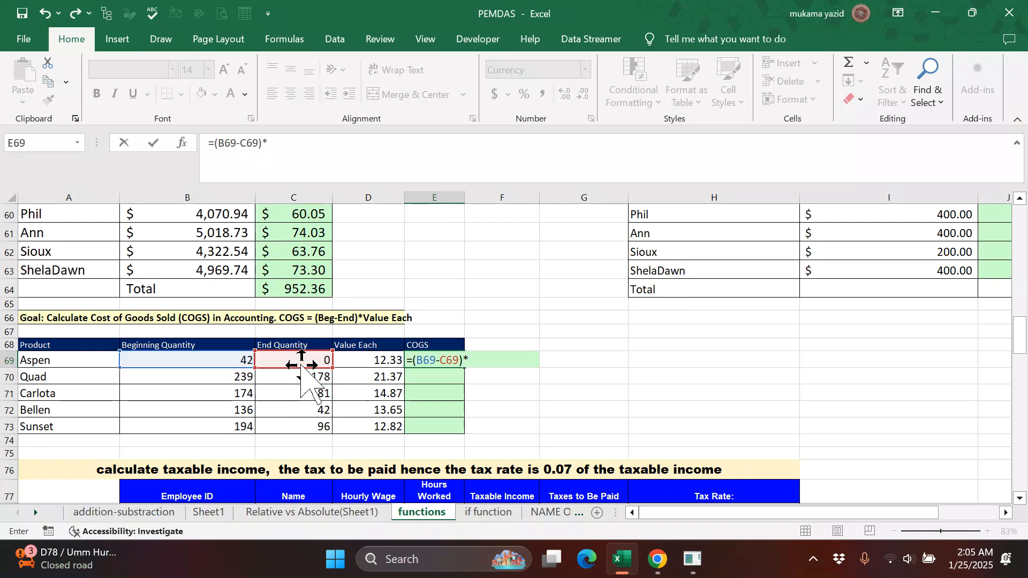
pyautogui.click(373, 361)
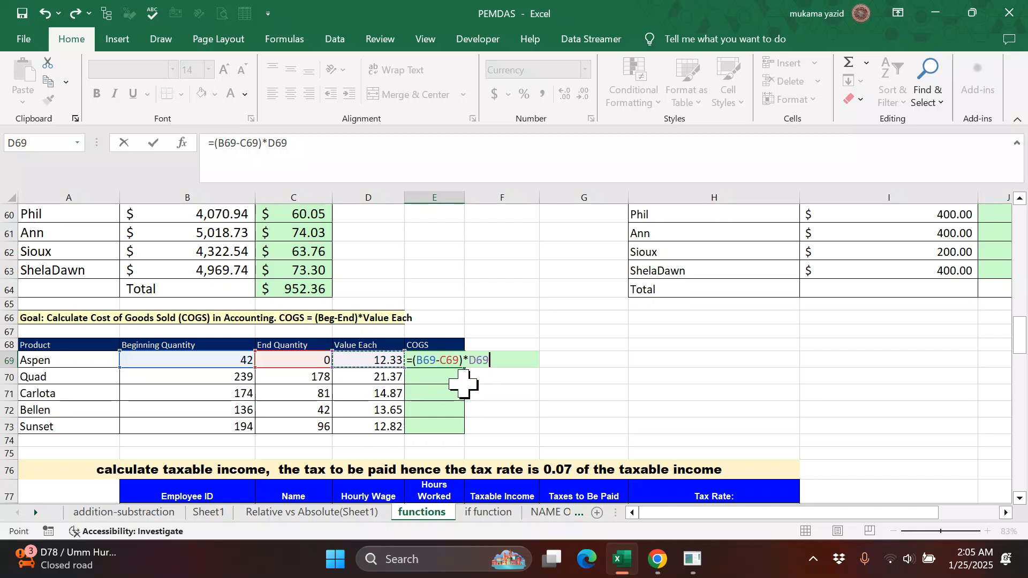
pyautogui.press('Return')
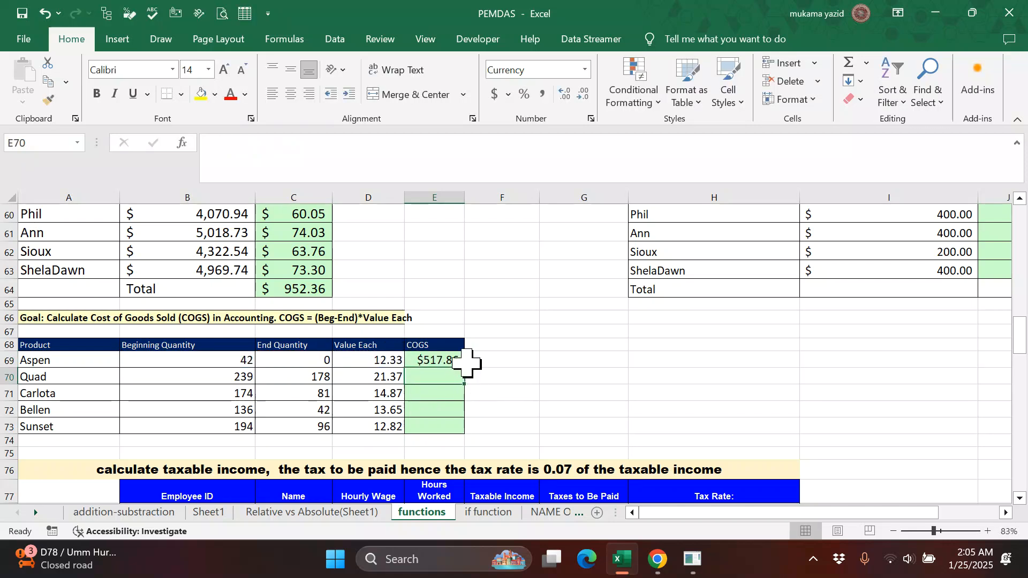
pyautogui.click(450, 358)
pyautogui.moveTo(463, 368); pyautogui.dragTo(464, 428)
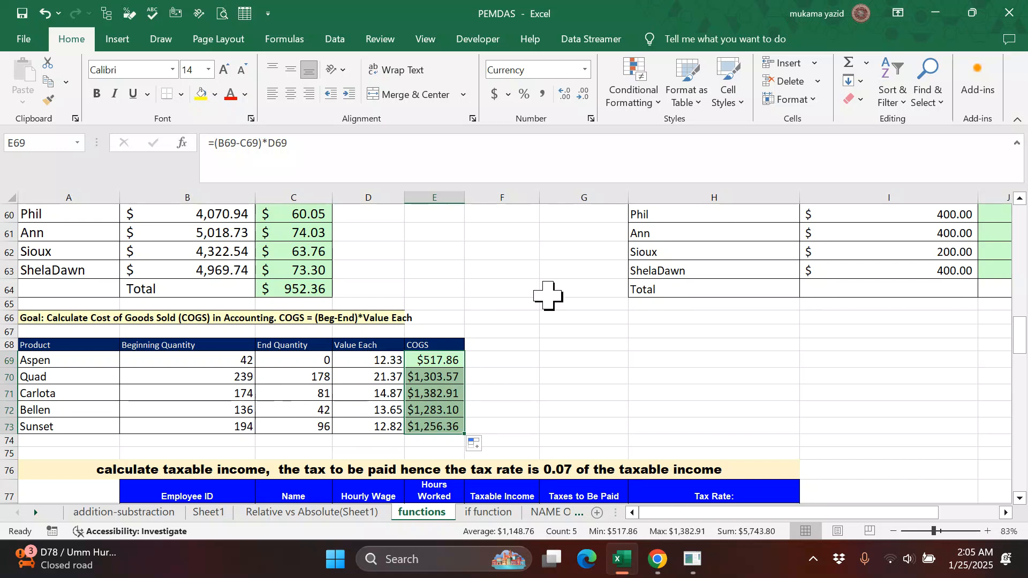
# Step: Look over the summary rows and tax deduction table, and examine the taxable income exercise starting at row 76
pyautogui.scroll(2, 596, 357)
pyautogui.scroll(3, 594, 355)
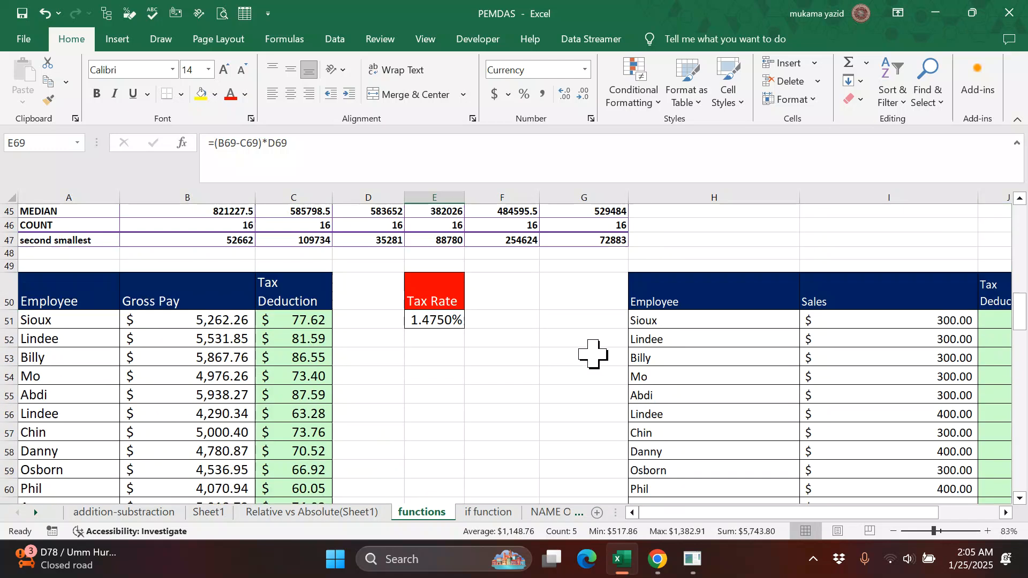
pyautogui.scroll(-2, 593, 354)
pyautogui.scroll(5, 594, 364)
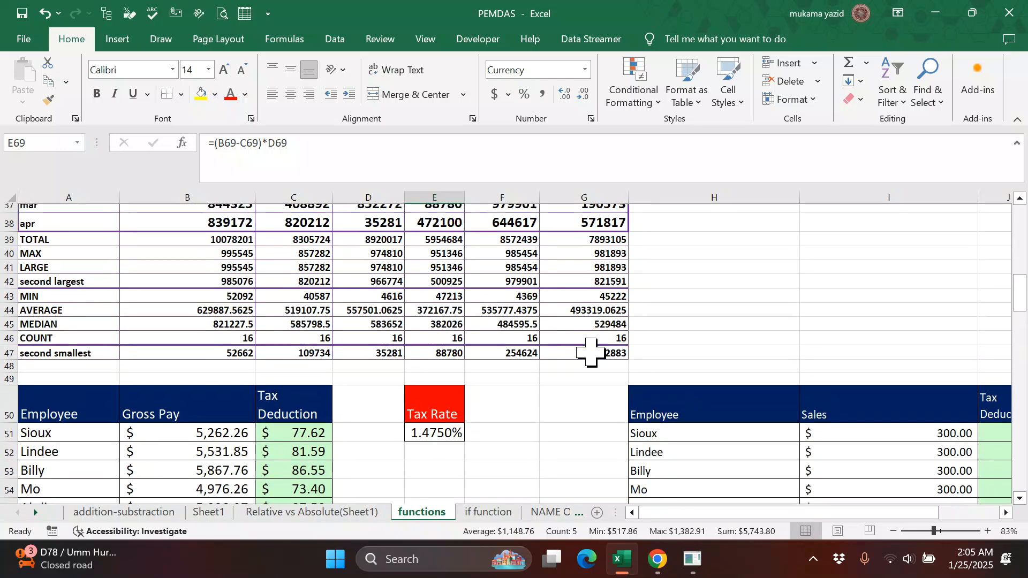
pyautogui.scroll(-3, 599, 396)
pyautogui.scroll(-12, 599, 399)
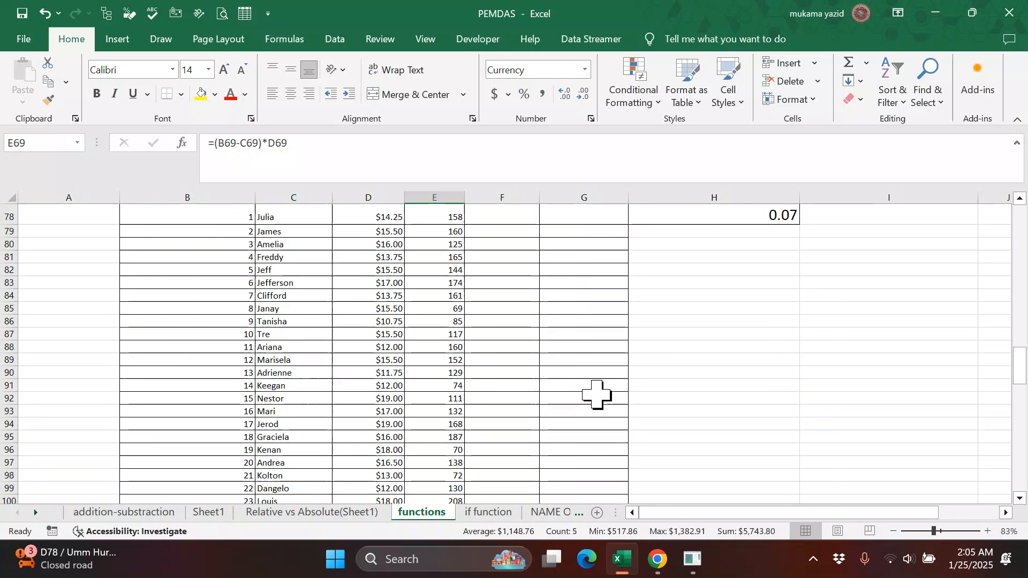
pyautogui.scroll(3, 596, 395)
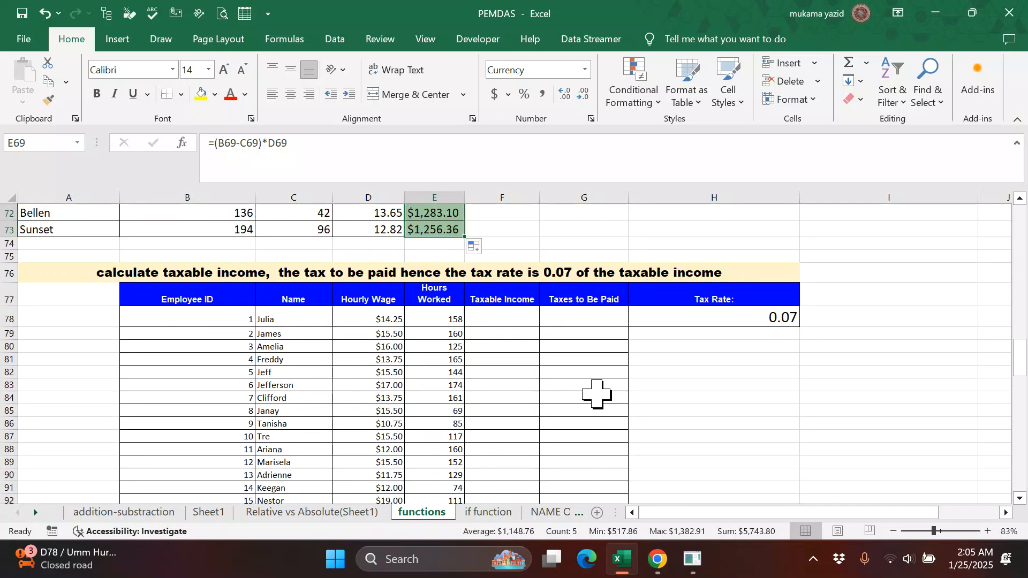
pyautogui.scroll(-3, 597, 394)
pyautogui.scroll(3, 592, 391)
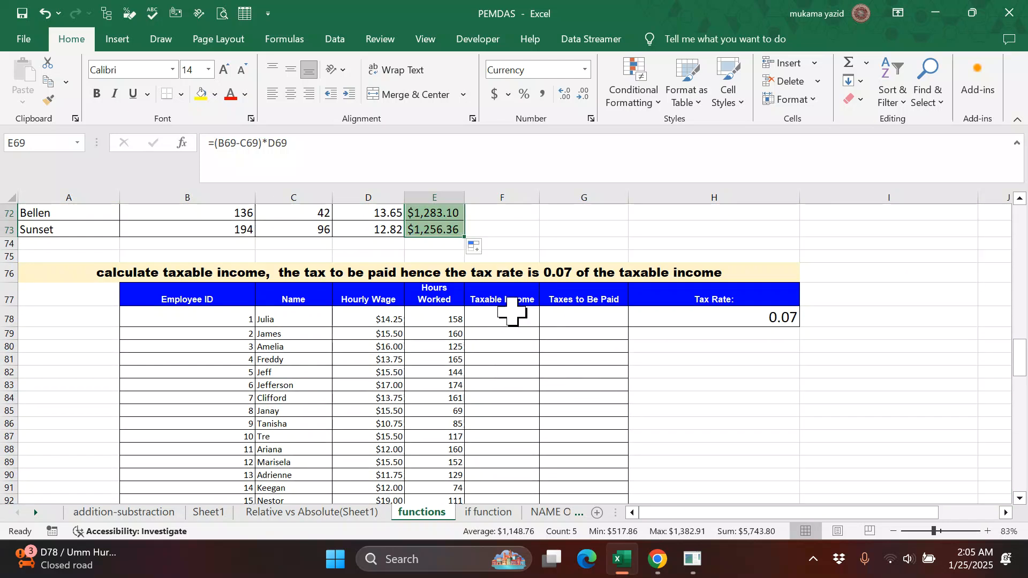
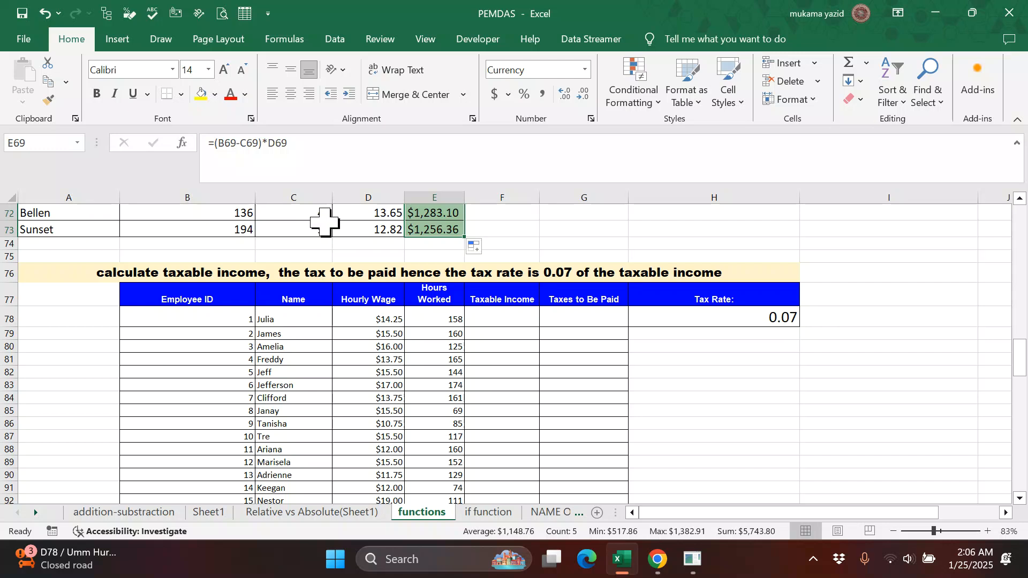
# Step: Calculate the first employee's taxable income in F78 as =E78*D78 and fill the formula down the table to F152
pyautogui.click(498, 318)
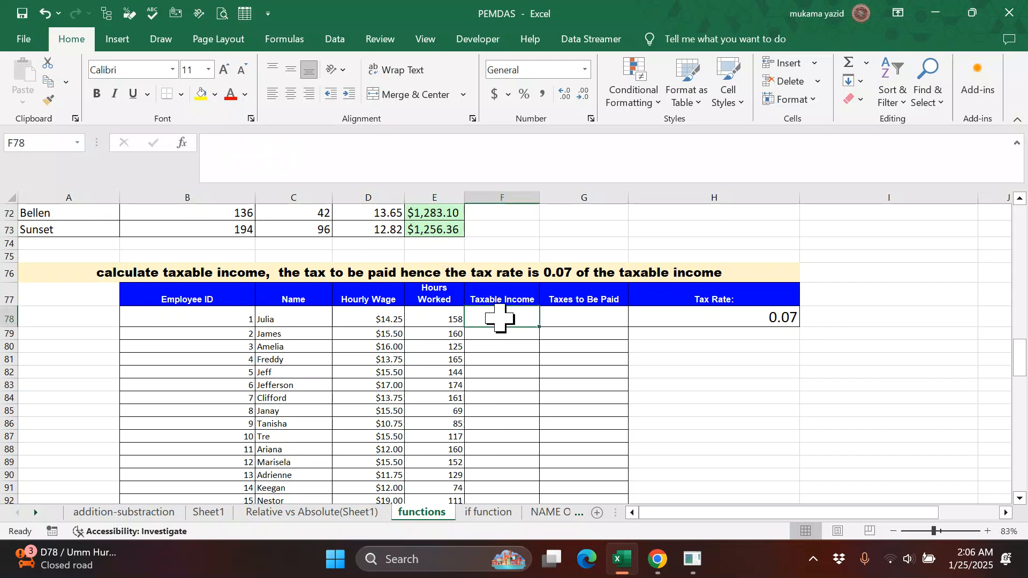
pyautogui.write('=')
pyautogui.click(435, 318)
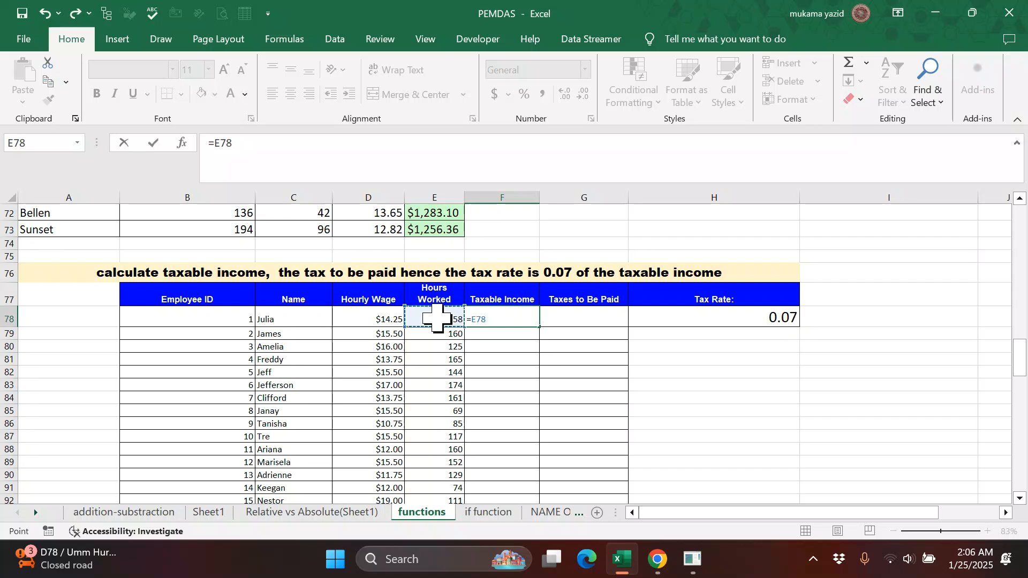
pyautogui.write('*')
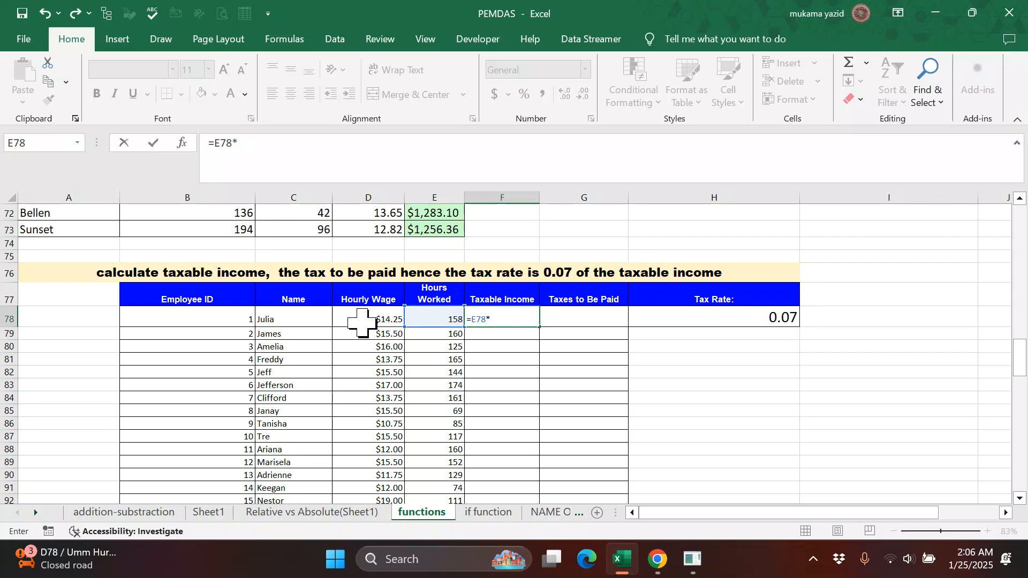
pyautogui.click(357, 317)
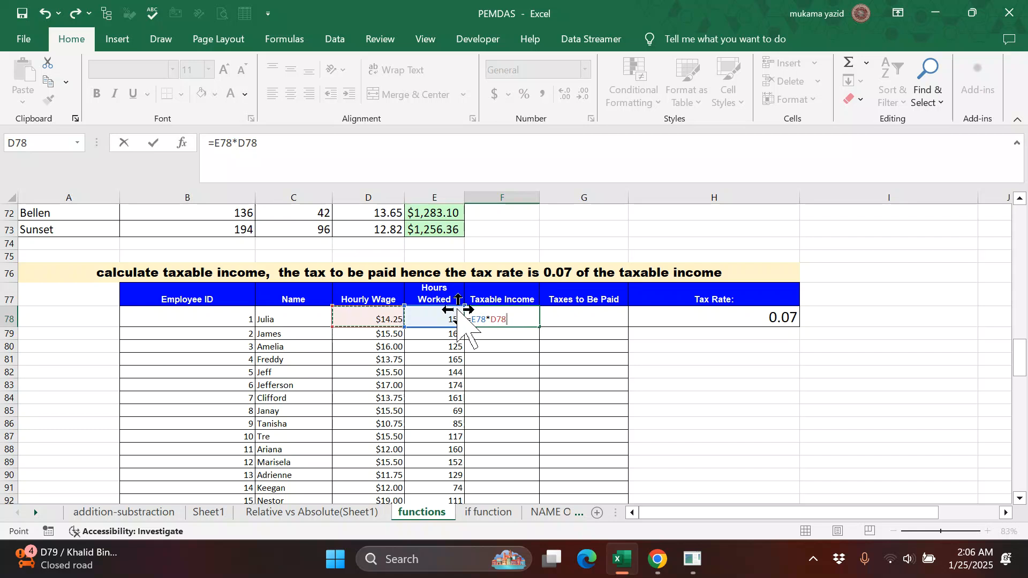
pyautogui.press('Return')
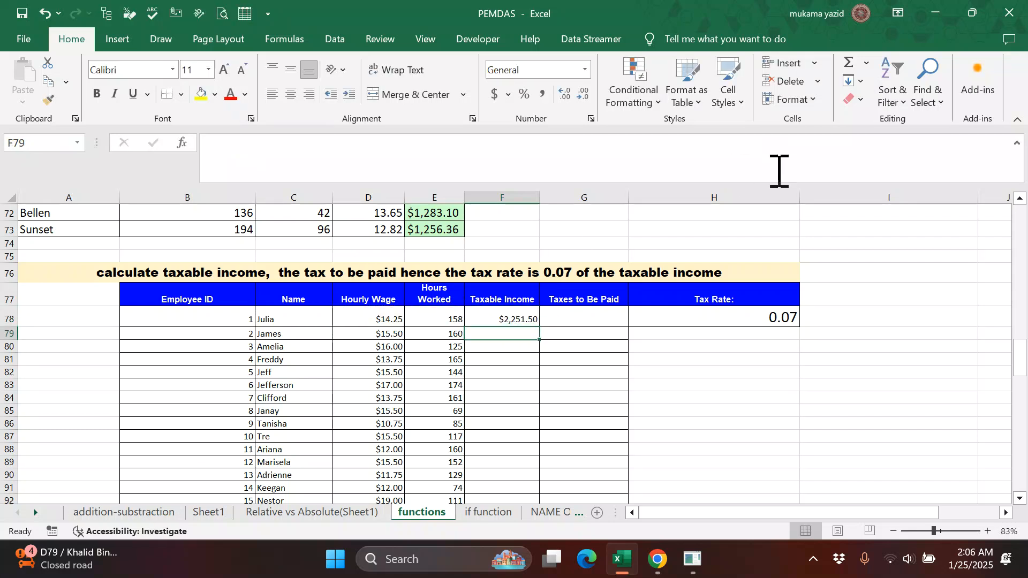
pyautogui.click(529, 319)
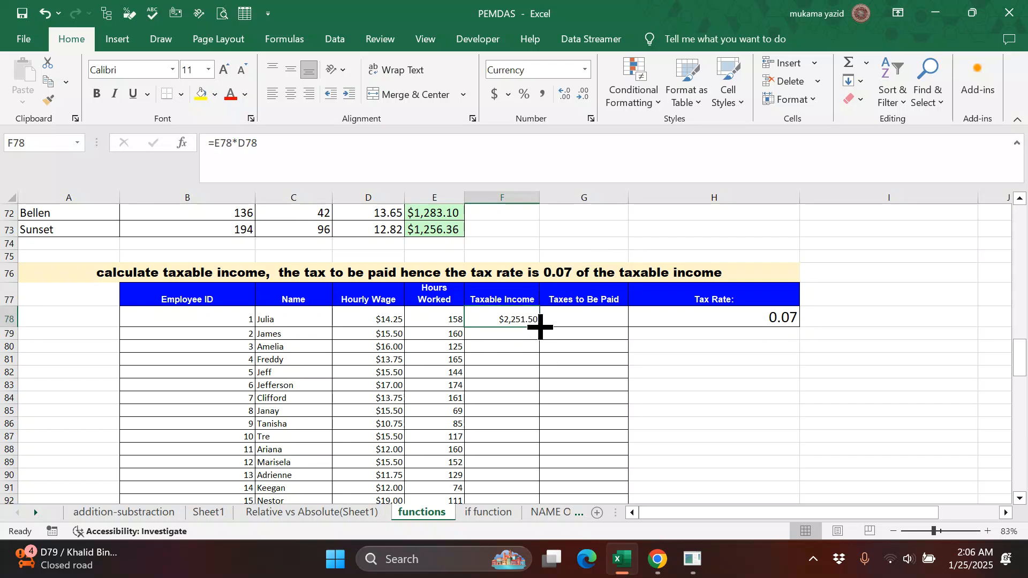
pyautogui.doubleClick(539, 326)
# Step: Clear the formulas filled into the Taxable Income summary cells F148:F152, from Totals to Number of Employees
pyautogui.scroll(-10, 539, 326)
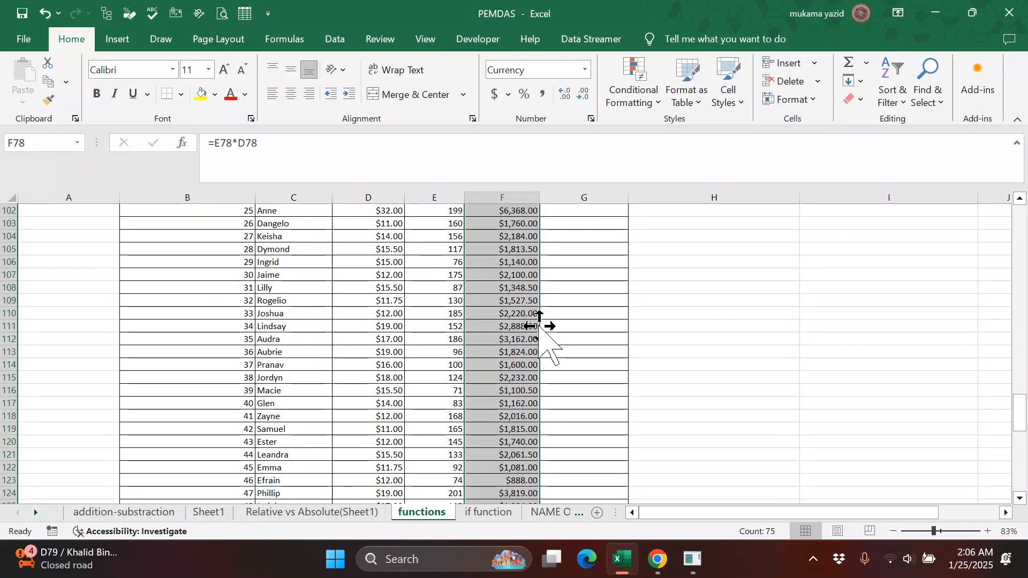
pyautogui.scroll(-11, 539, 326)
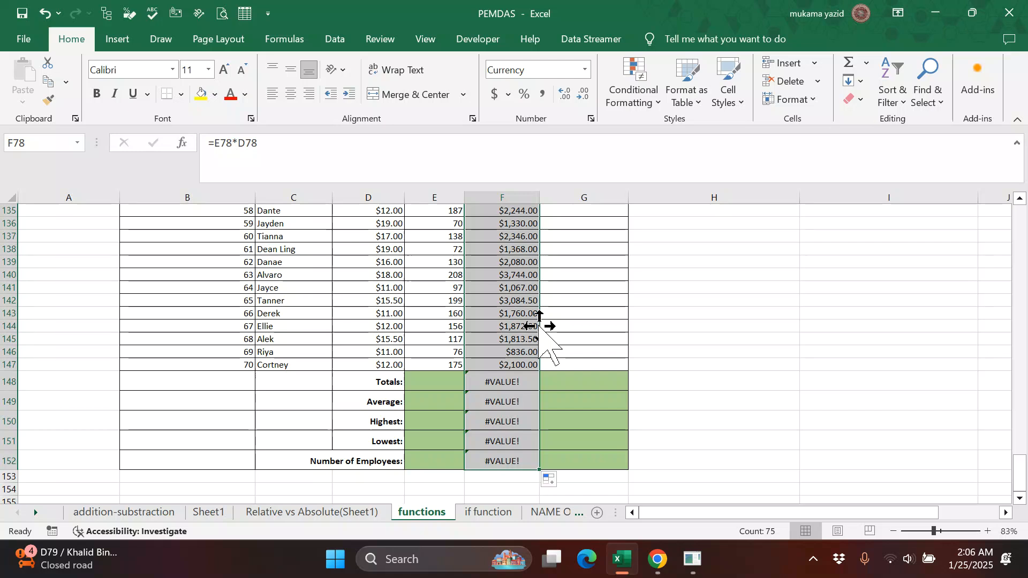
pyautogui.moveTo(500, 382); pyautogui.dragTo(500, 457)
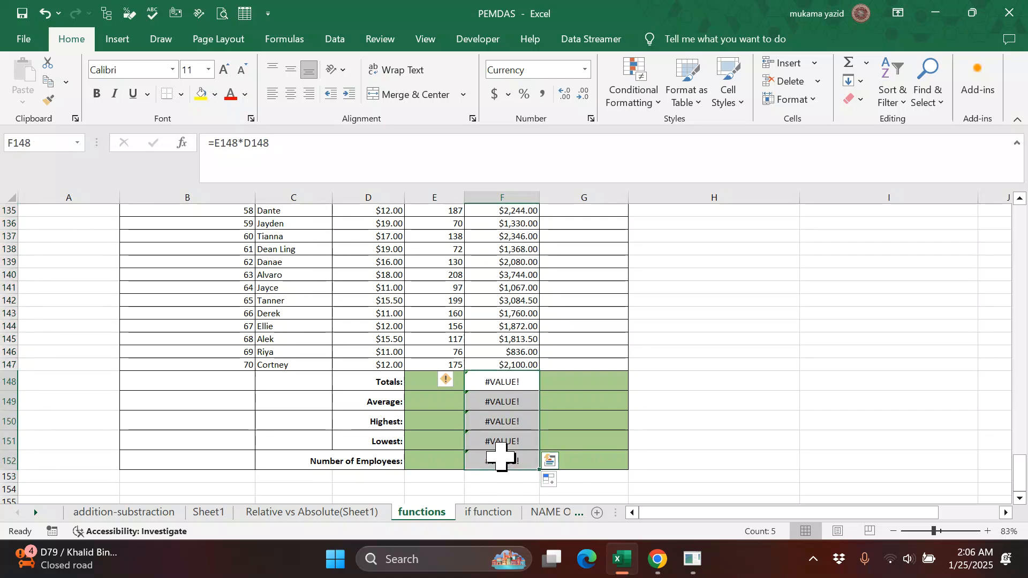
pyautogui.press('Delete')
# Step: Calculate the first employee's taxes to be paid in G78 as =$H$78*F78 and fill the formula down to G147
pyautogui.scroll(4, 610, 385)
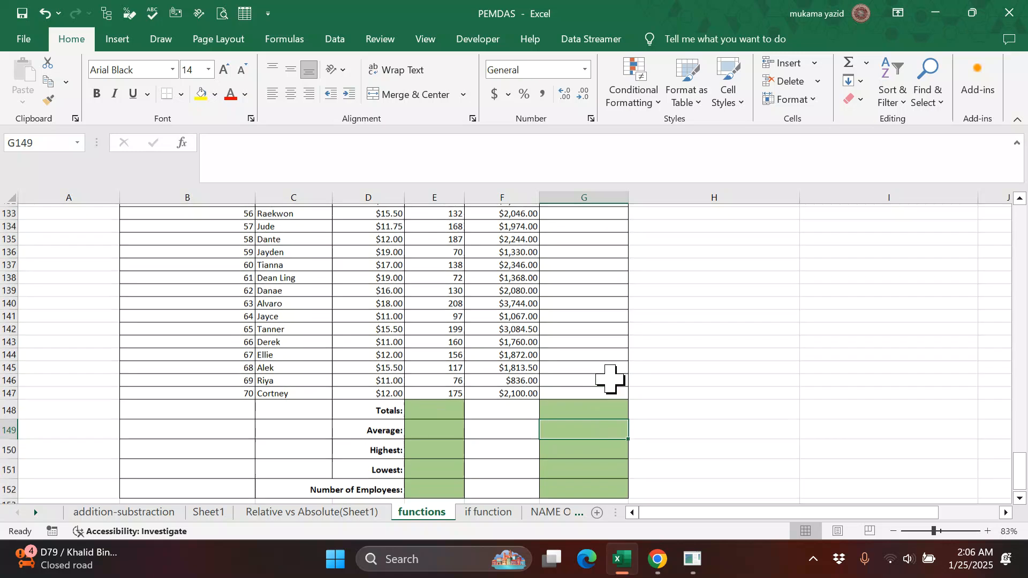
pyautogui.scroll(15, 586, 345)
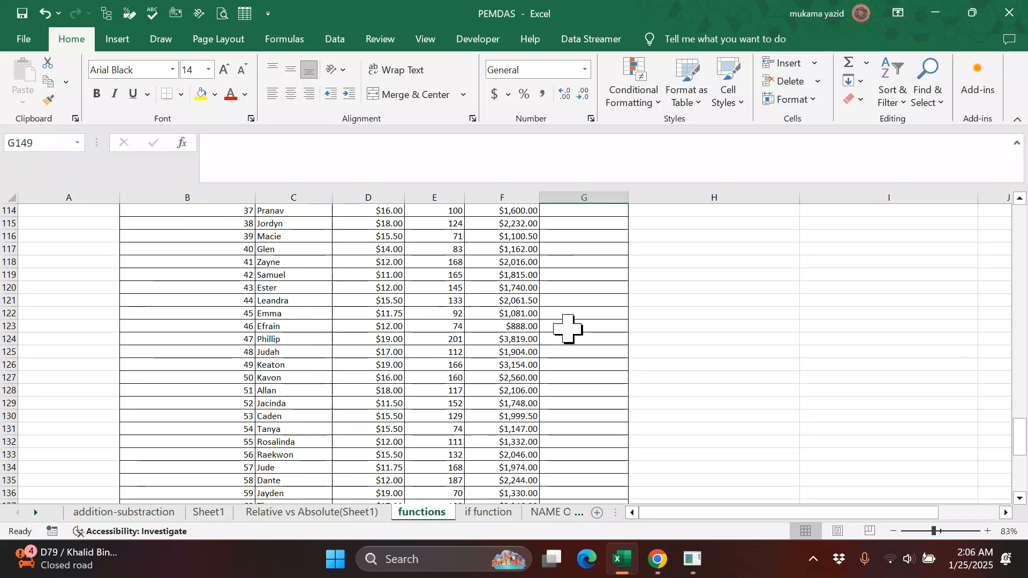
pyautogui.scroll(3, 568, 328)
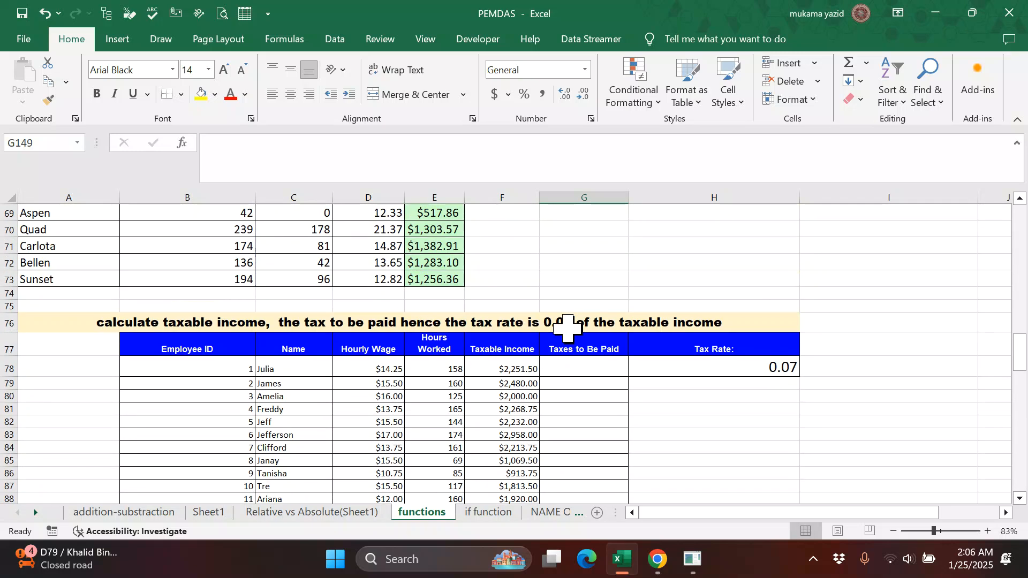
pyautogui.click(572, 367)
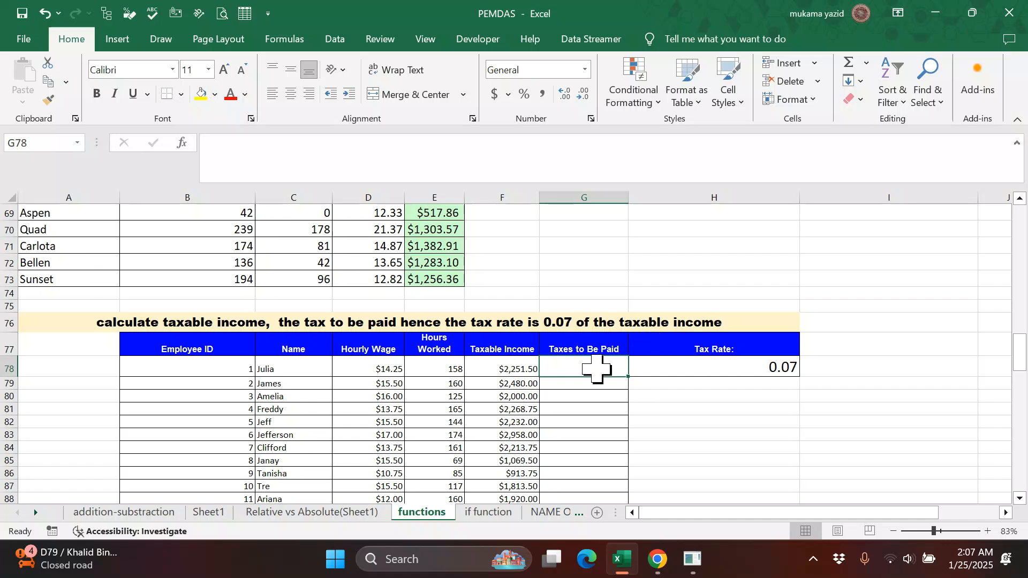
pyautogui.write('=')
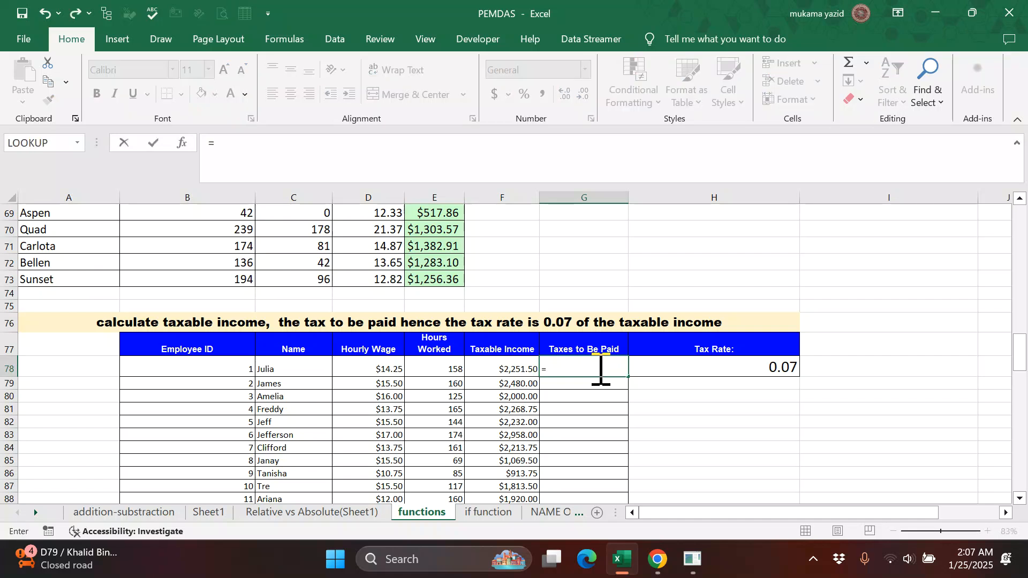
pyautogui.click(727, 372)
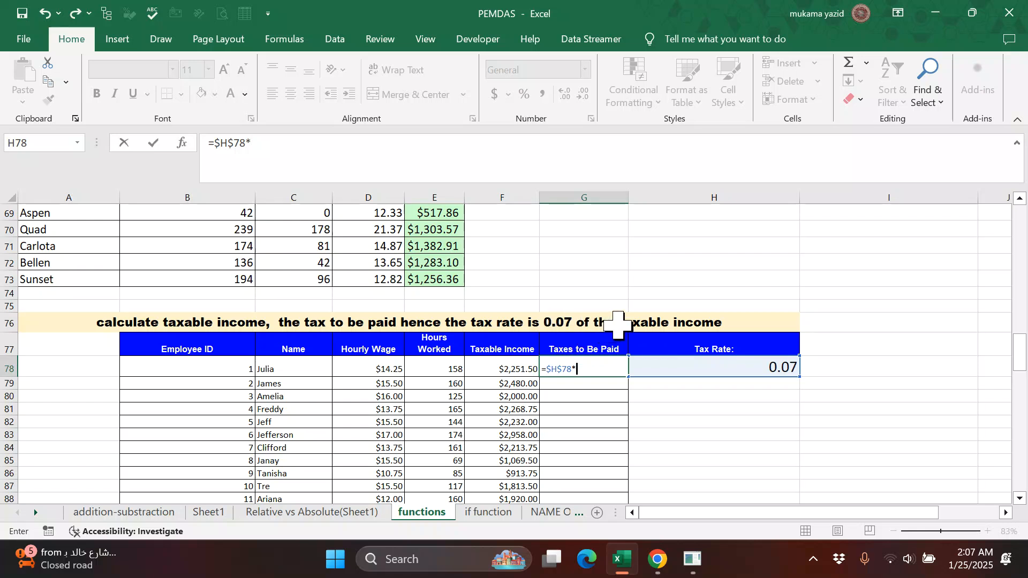
pyautogui.click(520, 368)
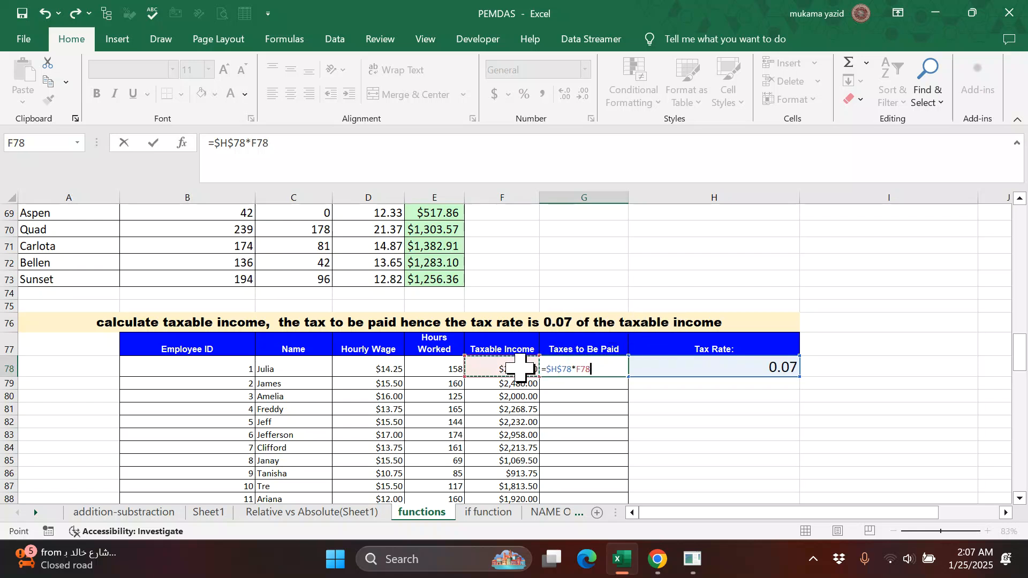
pyautogui.press('Return')
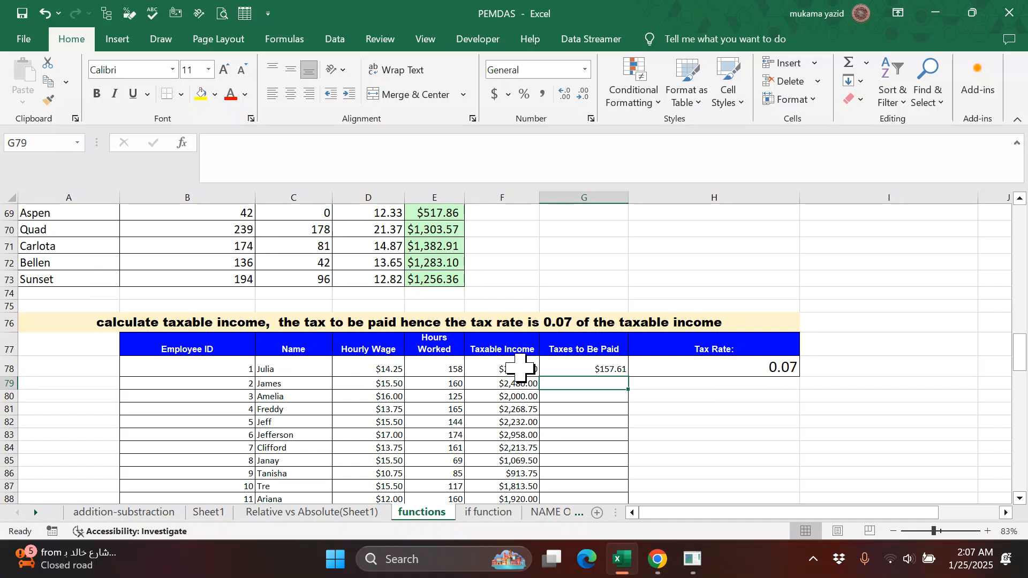
pyautogui.click(617, 369)
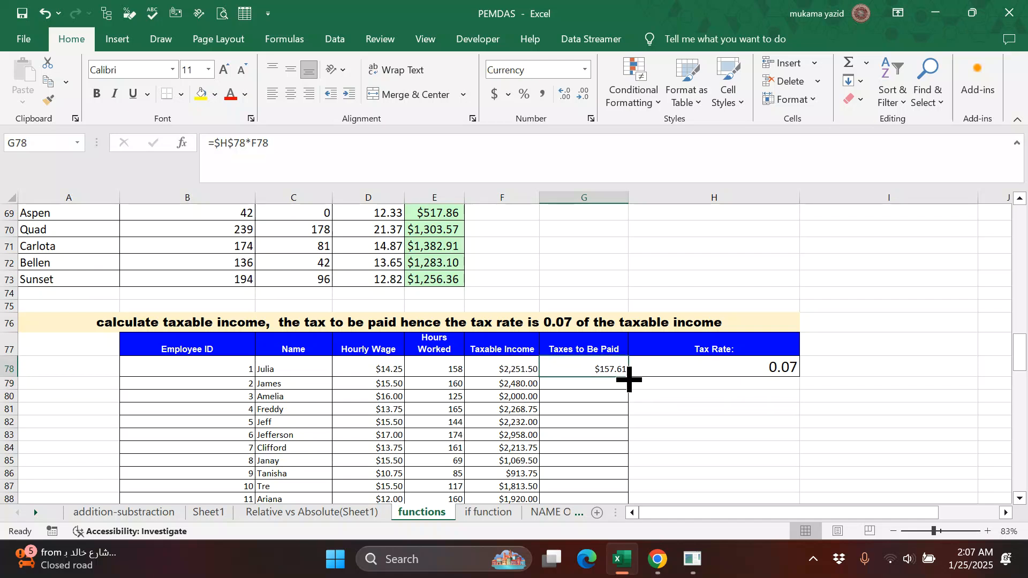
pyautogui.moveTo(629, 379); pyautogui.dragTo(589, 381)
pyautogui.click(720, 365)
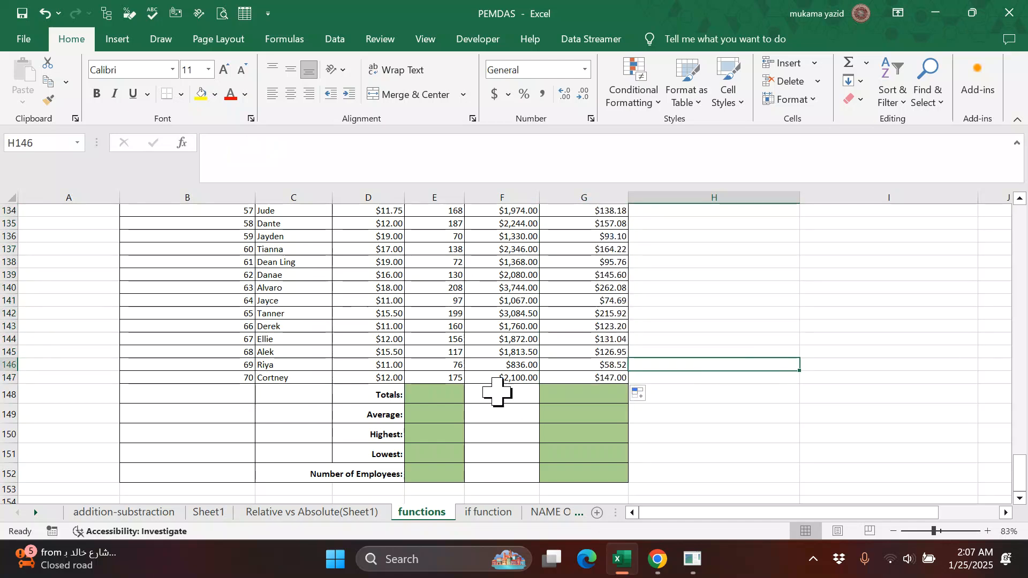
# Step: Look over the filled employee tax table and examine the summary rows from Totals to Number of Employees
pyautogui.scroll(17, 497, 391)
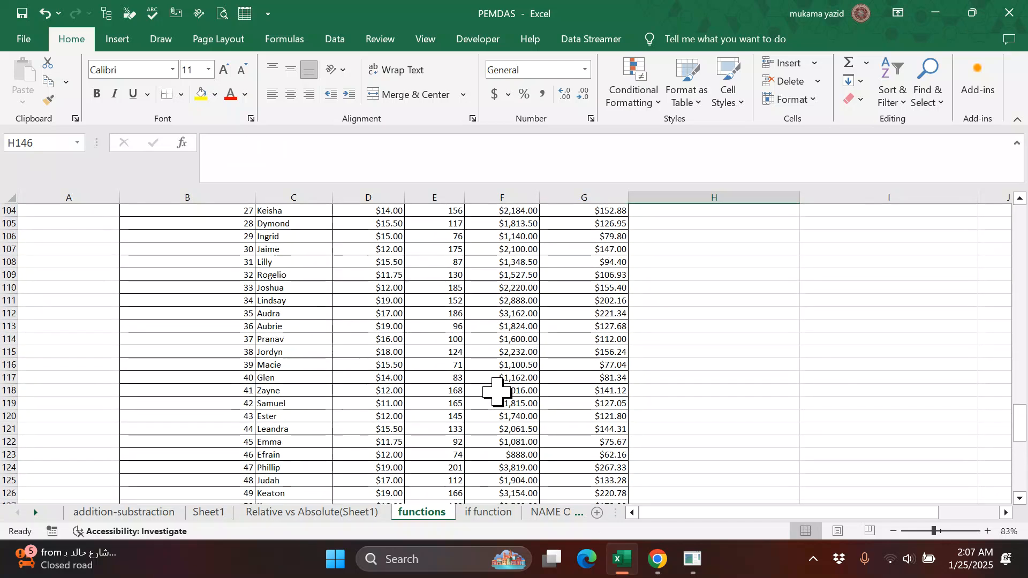
pyautogui.scroll(3, 497, 391)
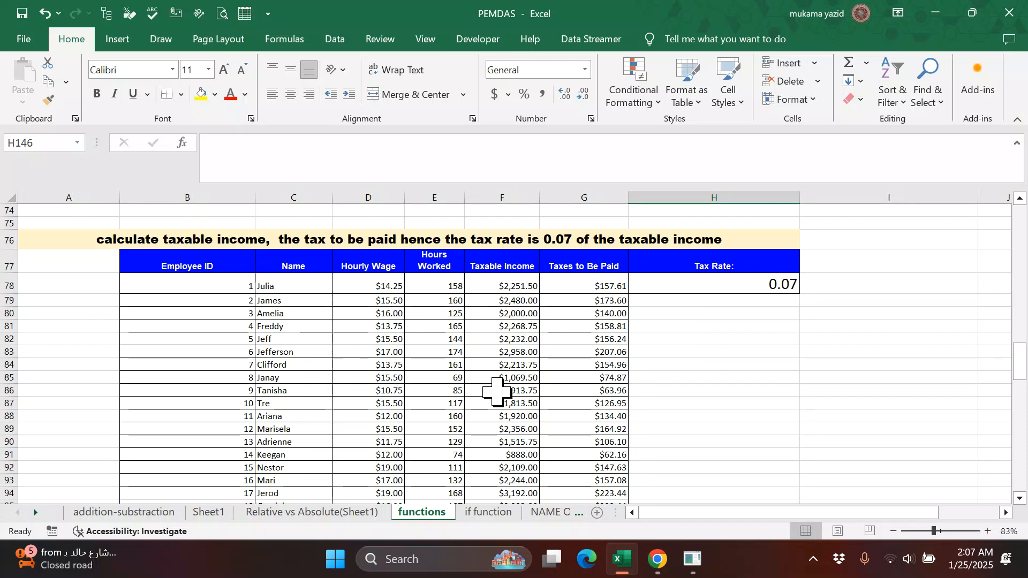
pyautogui.scroll(3, 497, 391)
pyautogui.scroll(-12, 497, 391)
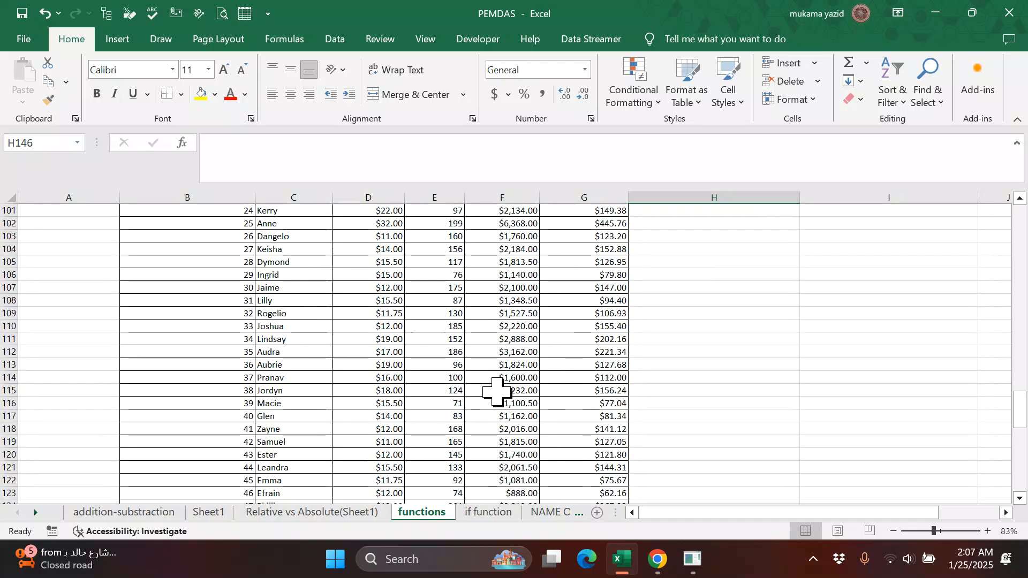
pyautogui.scroll(-14, 497, 391)
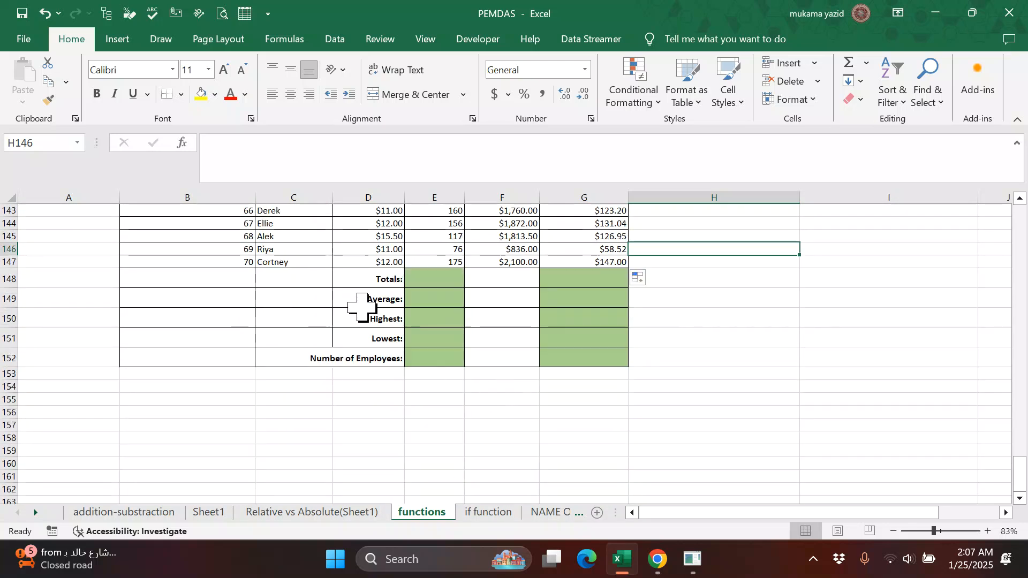
pyautogui.click(436, 277)
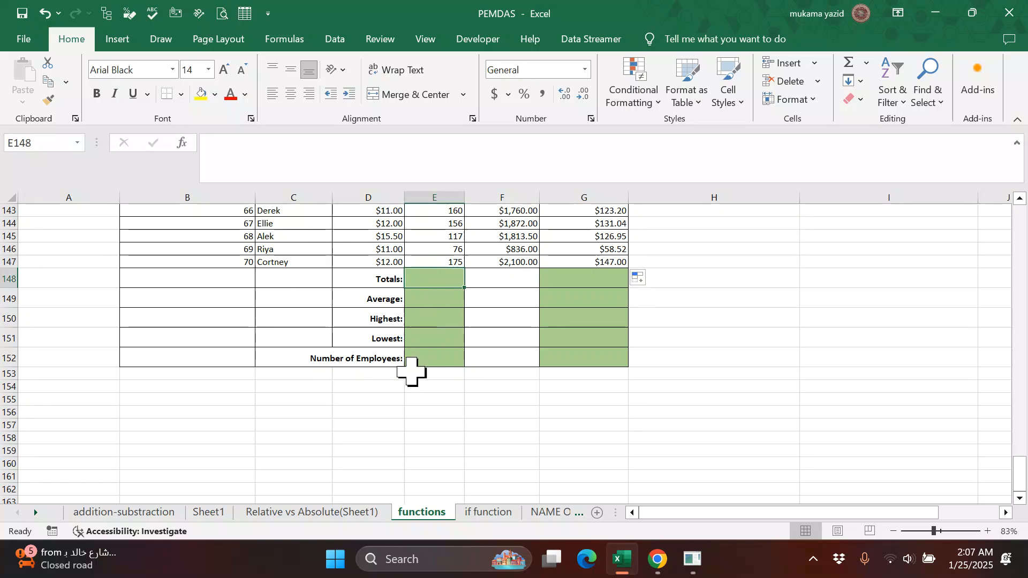
pyautogui.scroll(9, 448, 360)
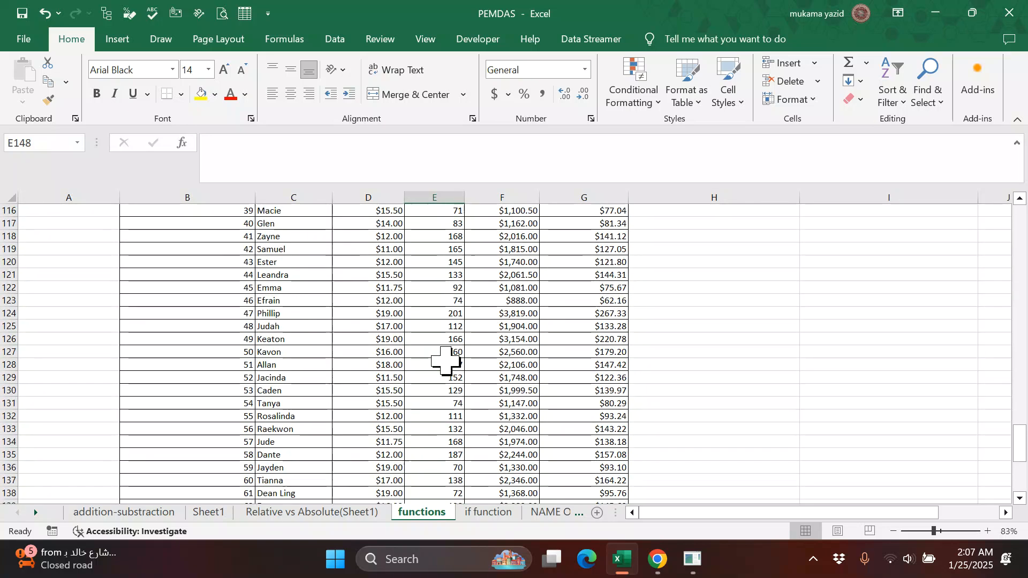
pyautogui.scroll(11, 448, 360)
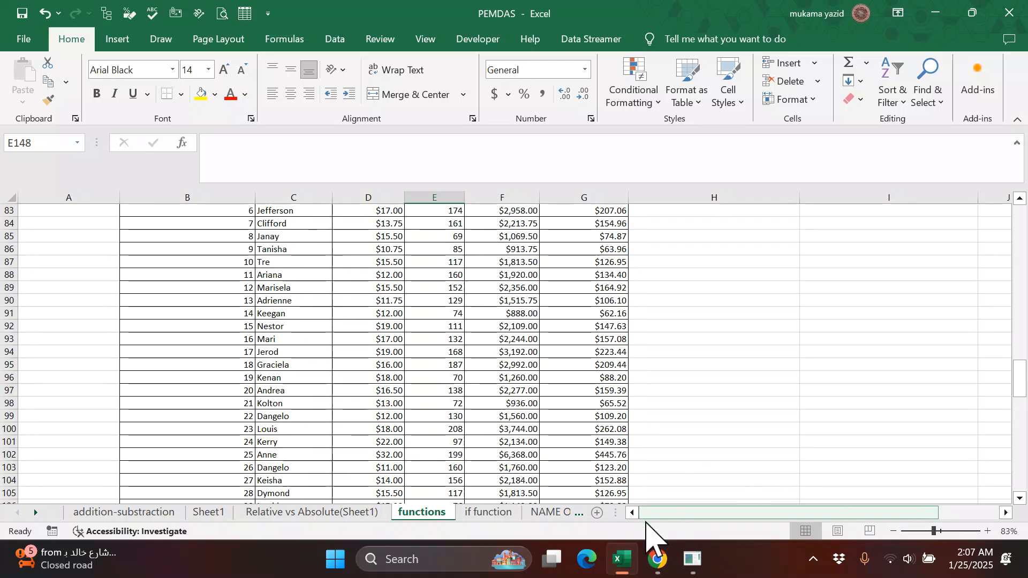
pyautogui.scroll(-20, 473, 438)
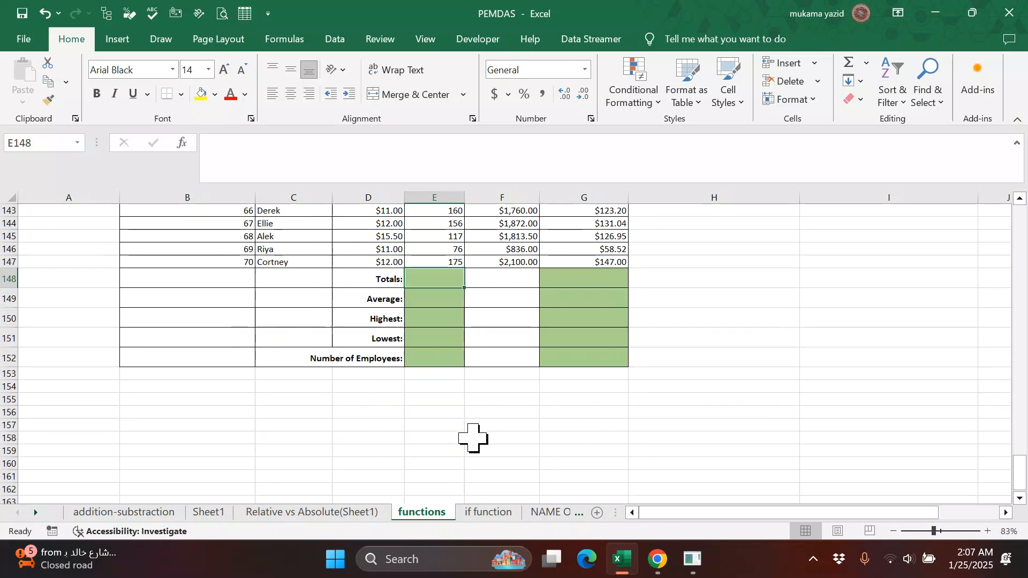
pyautogui.scroll(1, 474, 438)
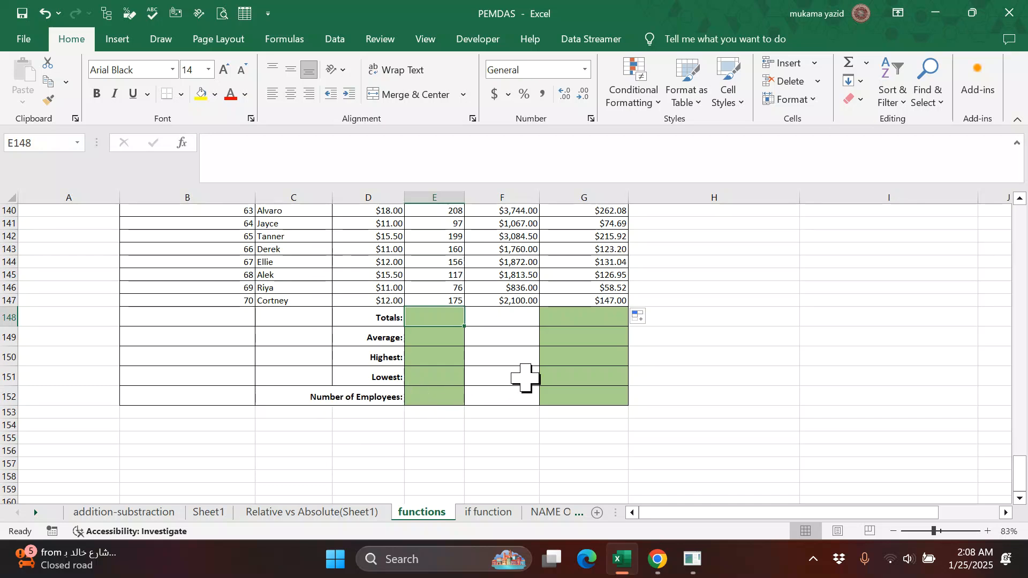
pyautogui.scroll(2, 467, 353)
pyautogui.scroll(-3, 466, 348)
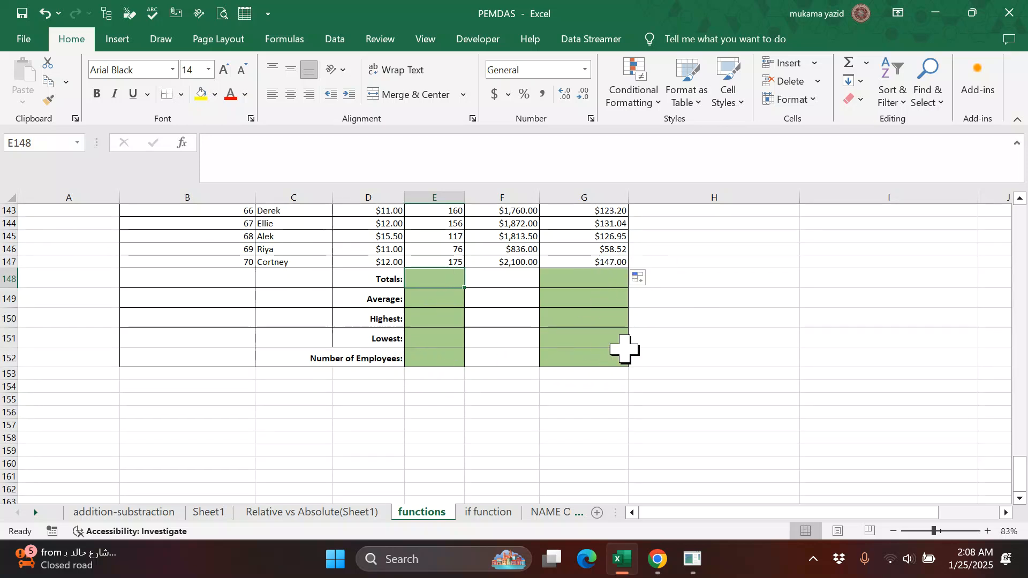
# Step: Calculate the tax deduction for the first Sales row in J51 as =$L$51*I51 and fill the formula down to J64
pyautogui.click(1006, 513)
pyautogui.scroll(12, 744, 443)
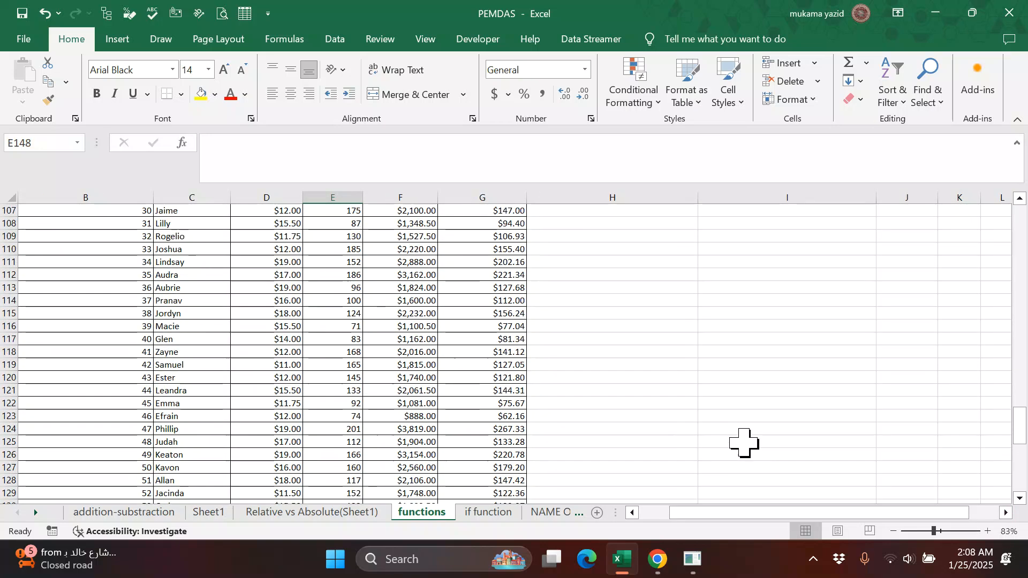
pyautogui.scroll(20, 744, 443)
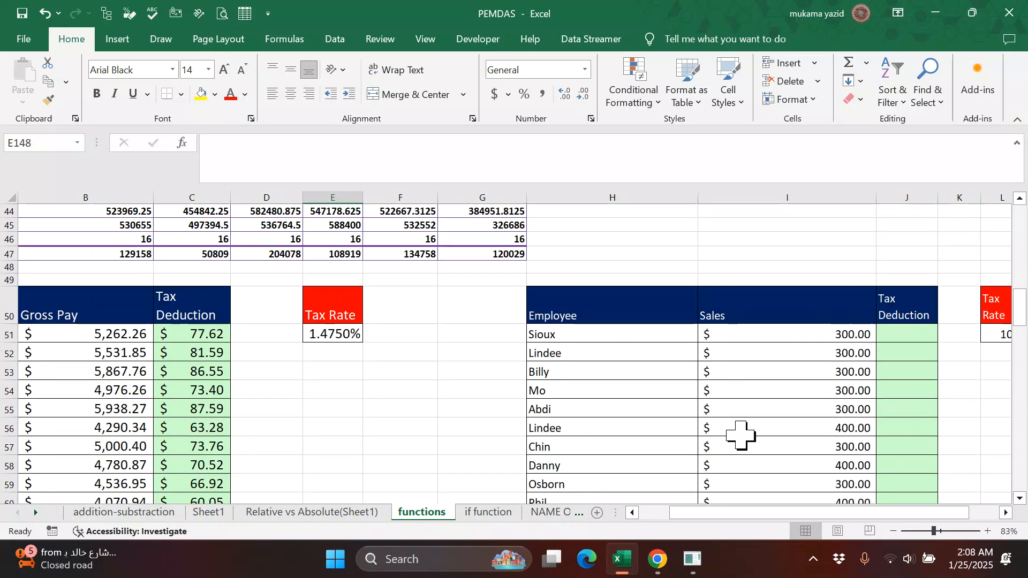
pyautogui.scroll(1, 741, 434)
pyautogui.scroll(-3, 741, 434)
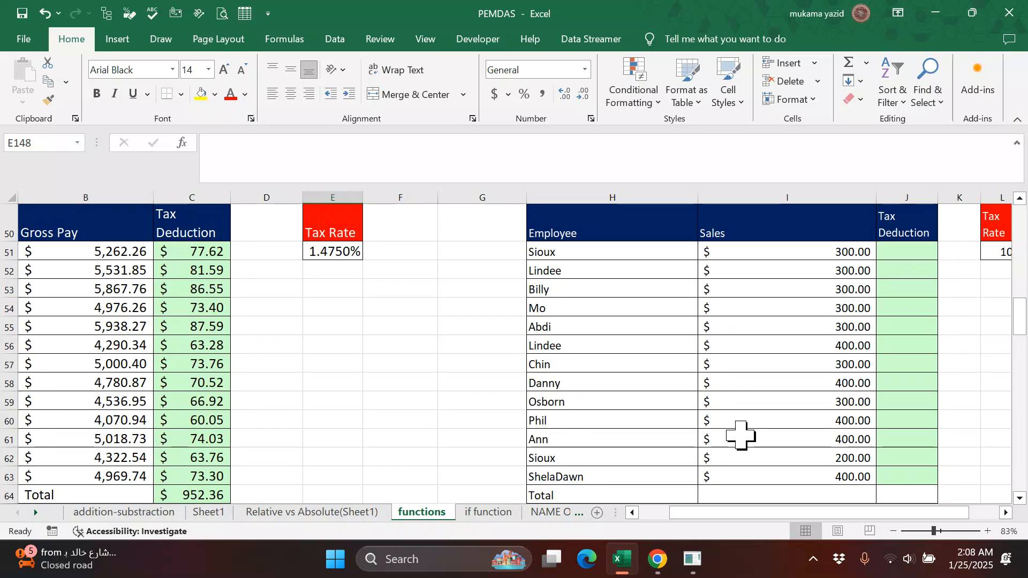
pyautogui.scroll(-2, 741, 435)
pyautogui.click(1006, 512)
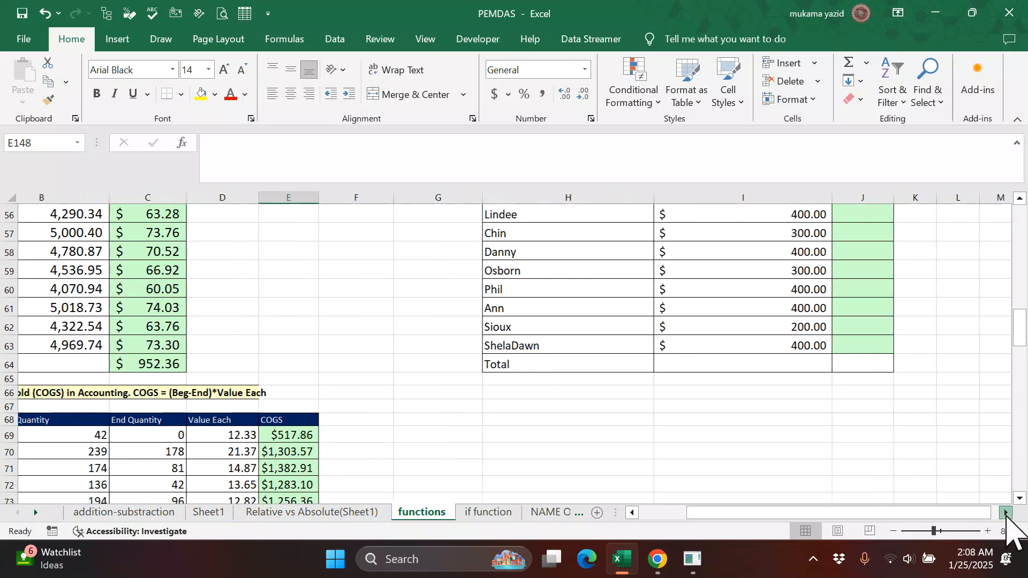
pyautogui.scroll(2, 744, 455)
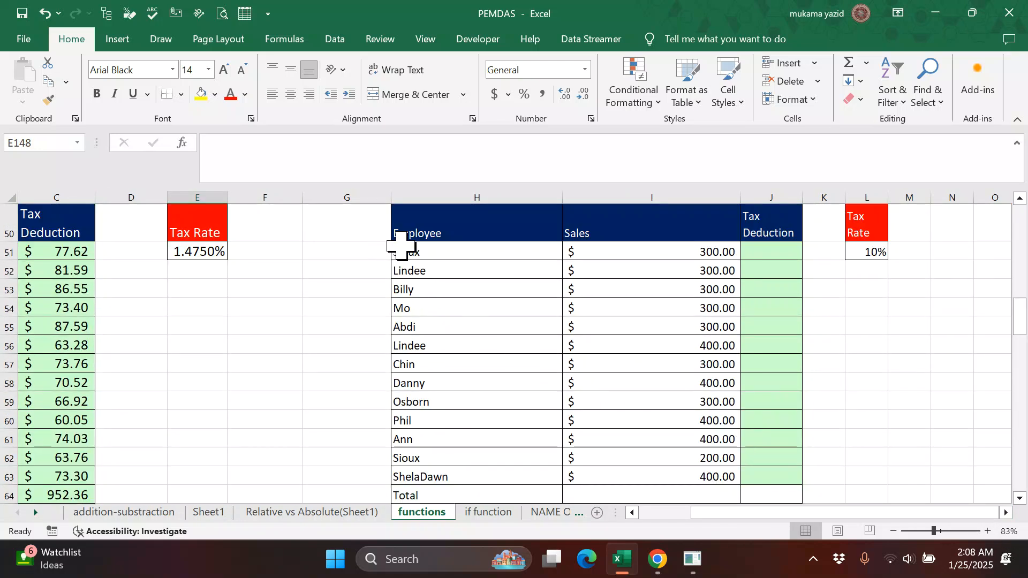
pyautogui.click(780, 257)
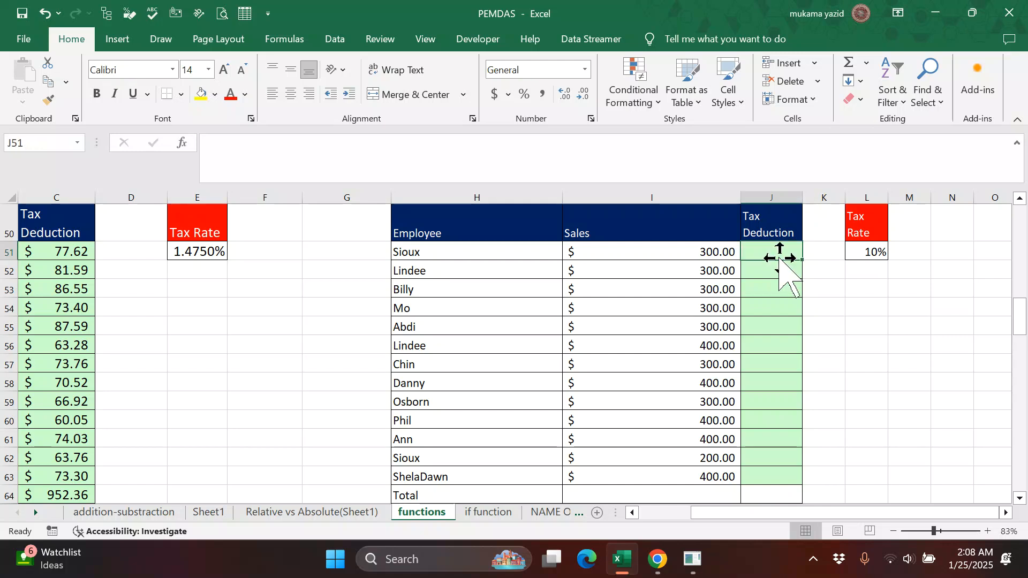
pyautogui.write('=')
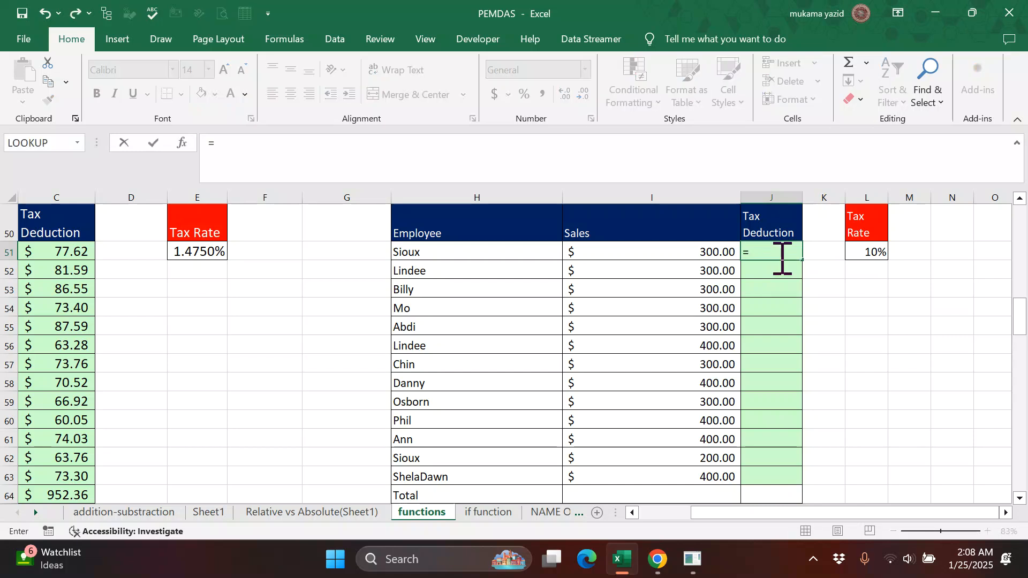
pyautogui.click(857, 252)
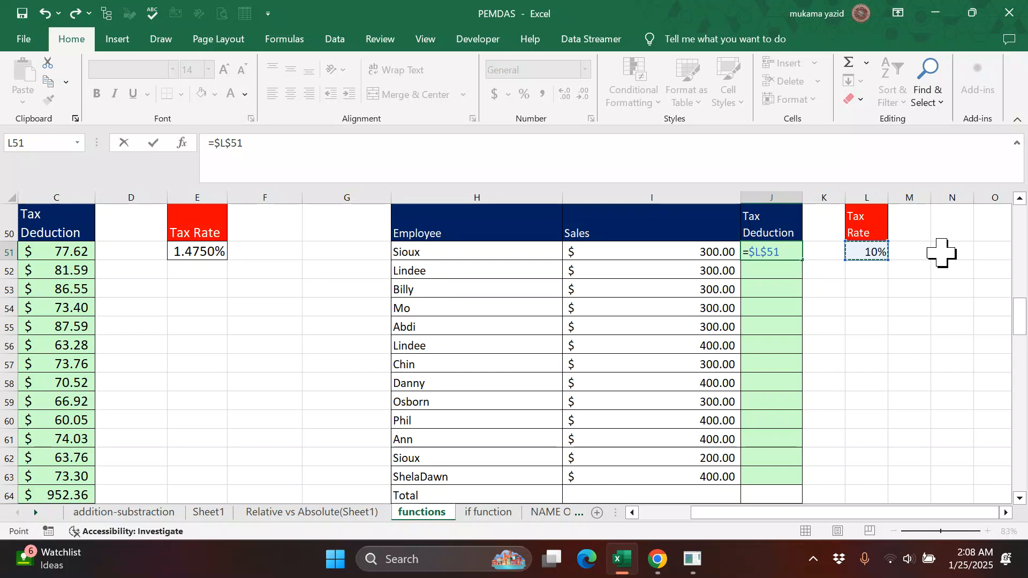
pyautogui.write('*')
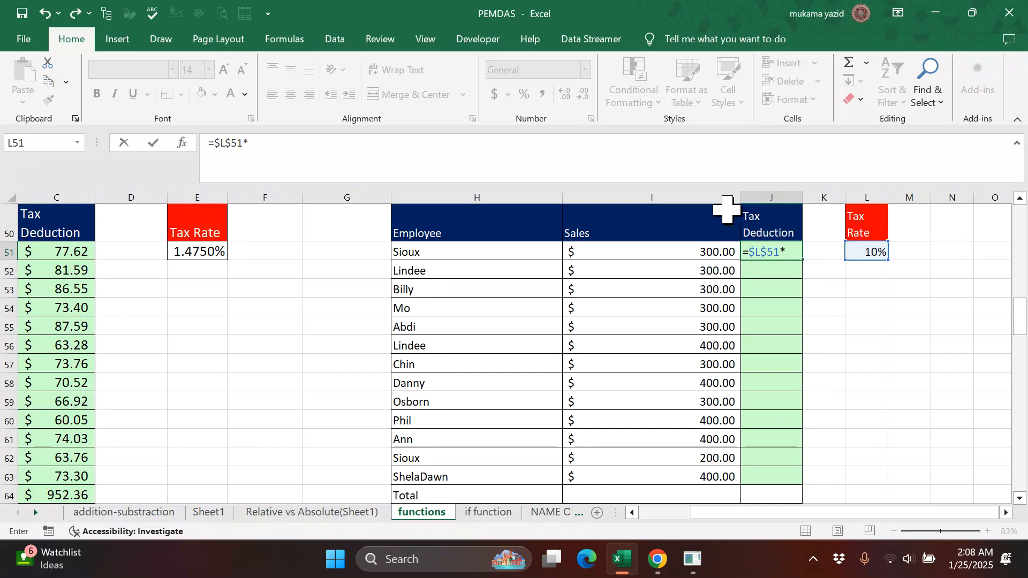
pyautogui.click(714, 252)
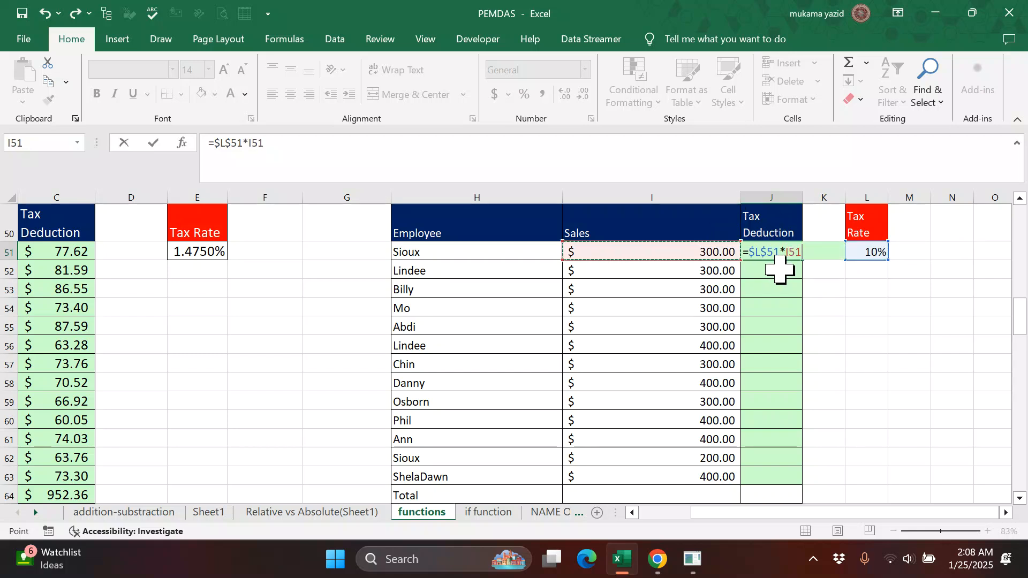
pyautogui.press('Return')
pyautogui.click(764, 251)
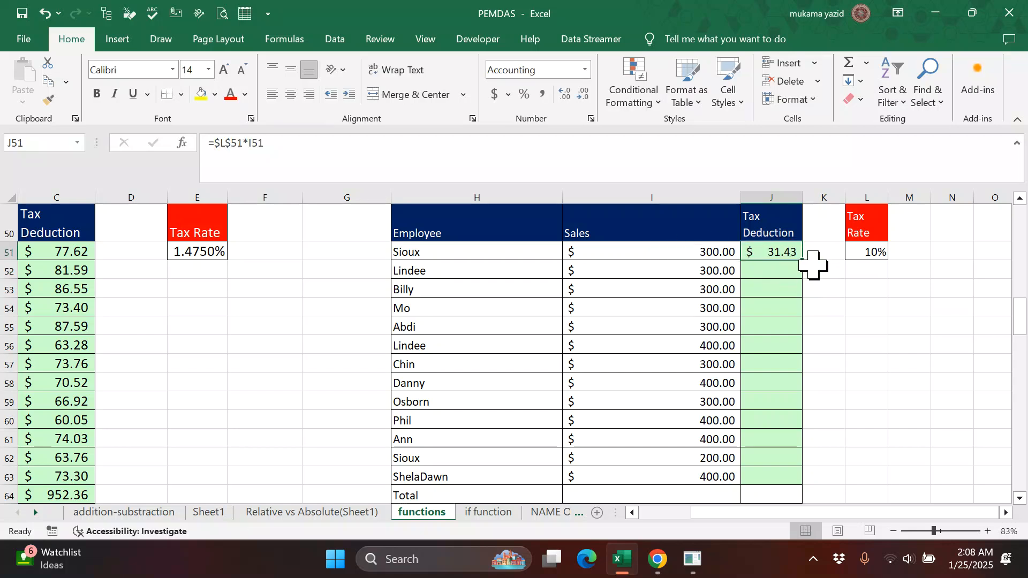
pyautogui.doubleClick(802, 260)
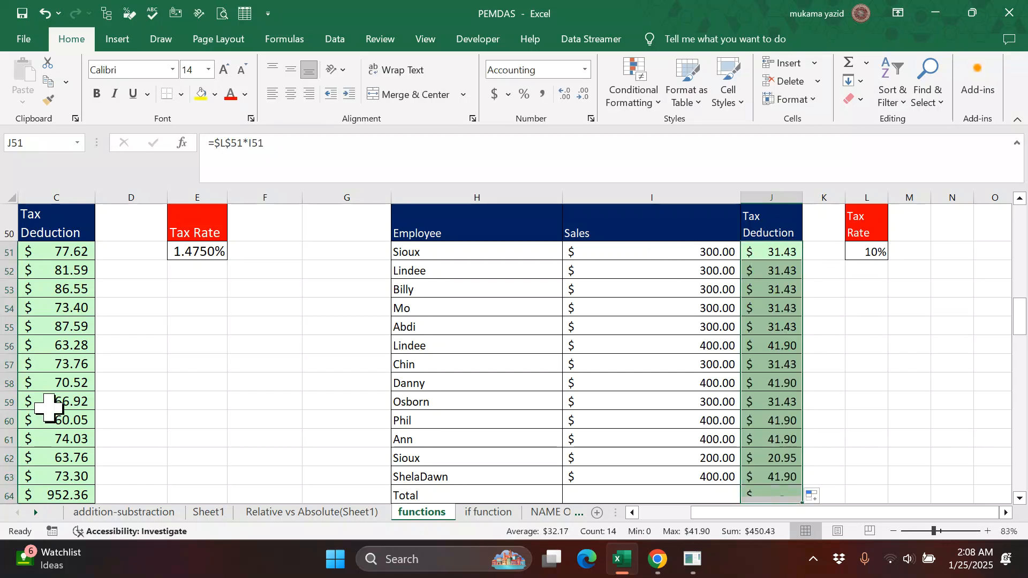
# Step: Total the Sales column in I64 with =SUM(I51:I63)
pyautogui.scroll(-3, 561, 444)
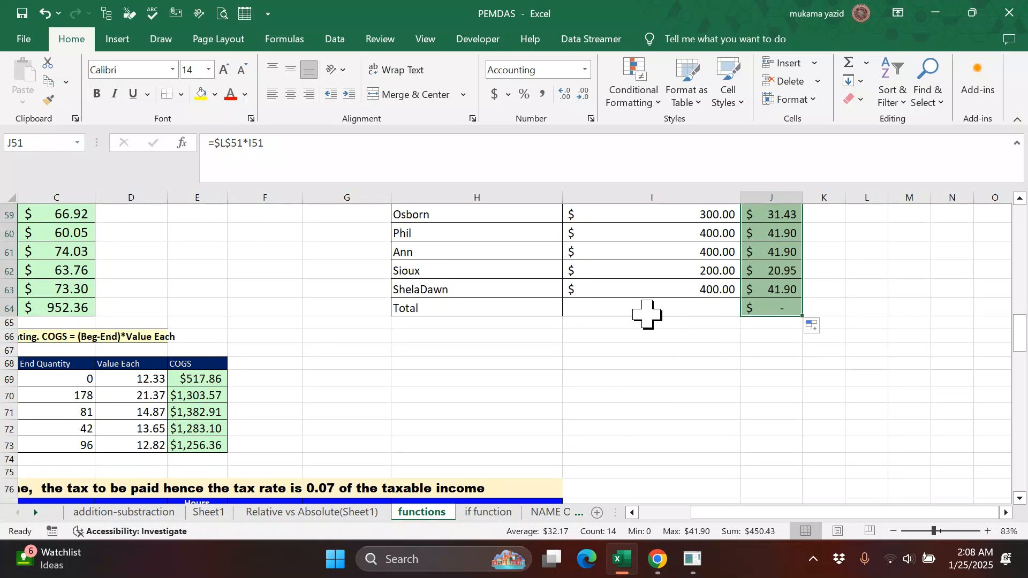
pyautogui.click(631, 309)
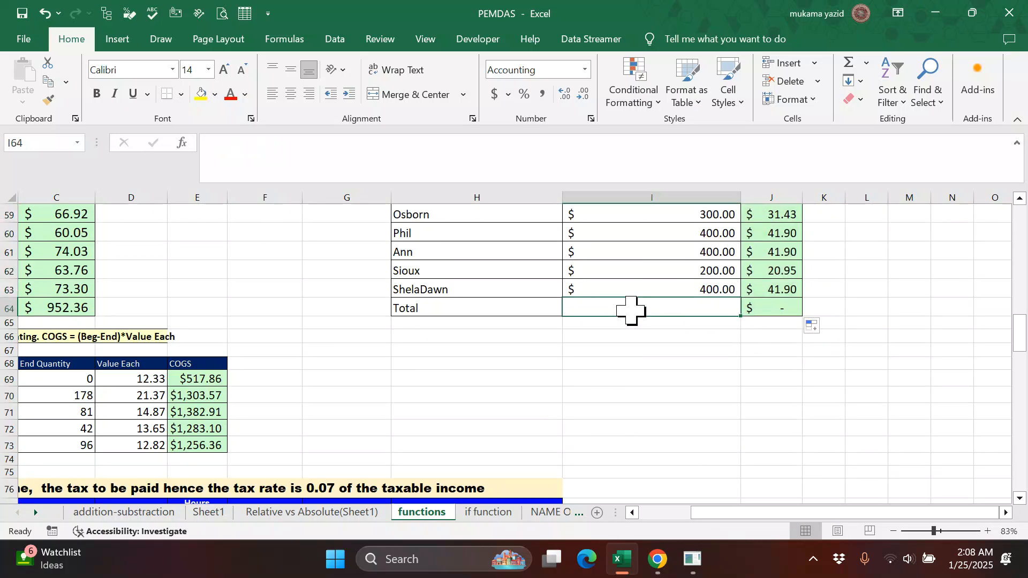
pyautogui.write('-')
pyautogui.press('BackSpace')
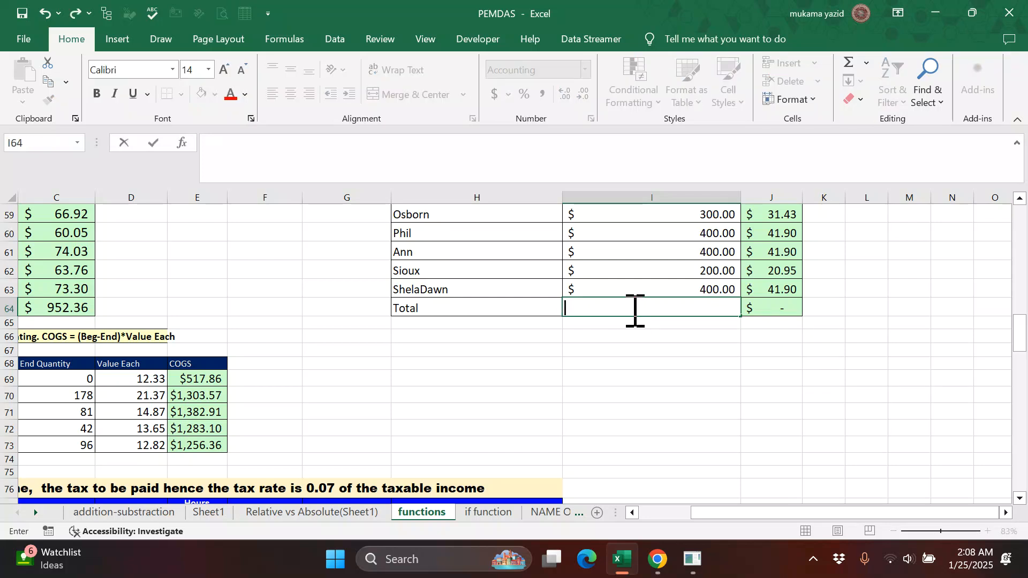
pyautogui.write('=')
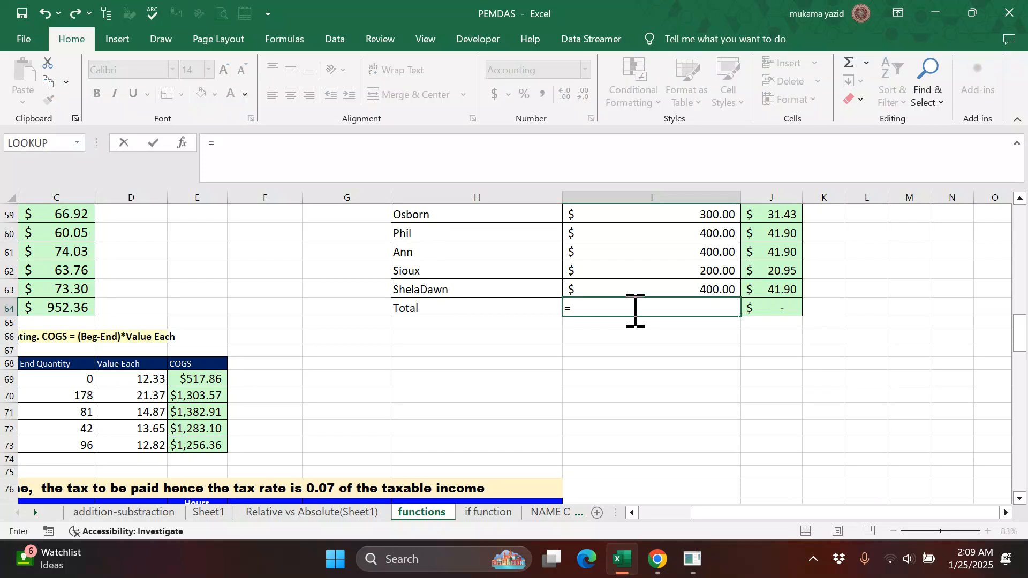
pyautogui.write('su')
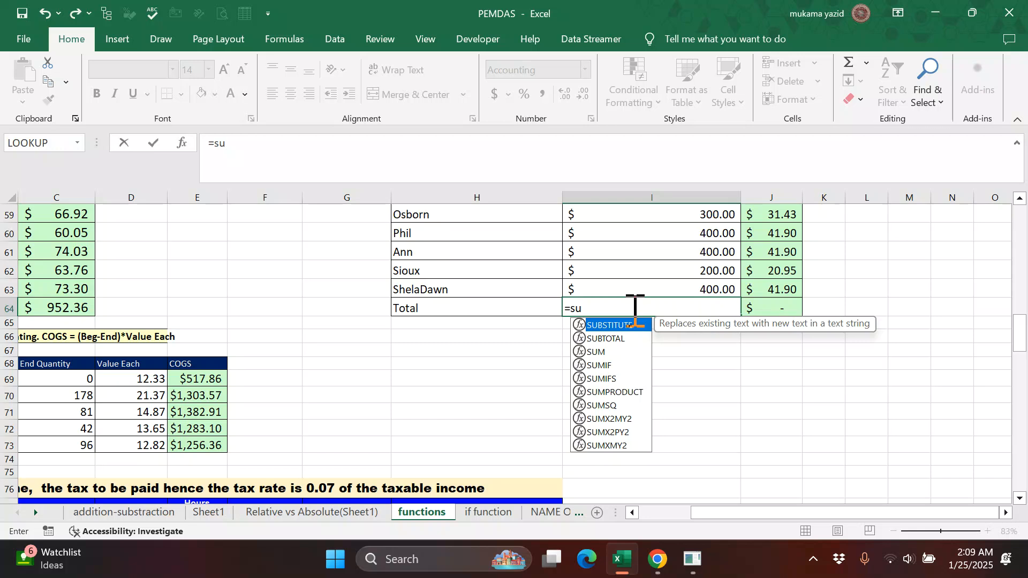
pyautogui.doubleClick(601, 352)
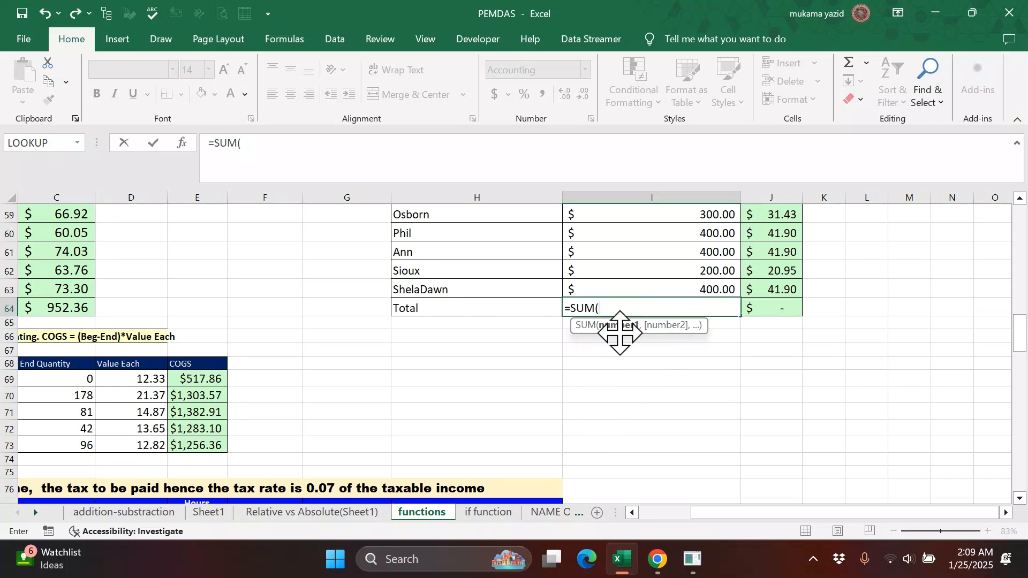
pyautogui.scroll(3, 672, 265)
pyautogui.scroll(1, 672, 264)
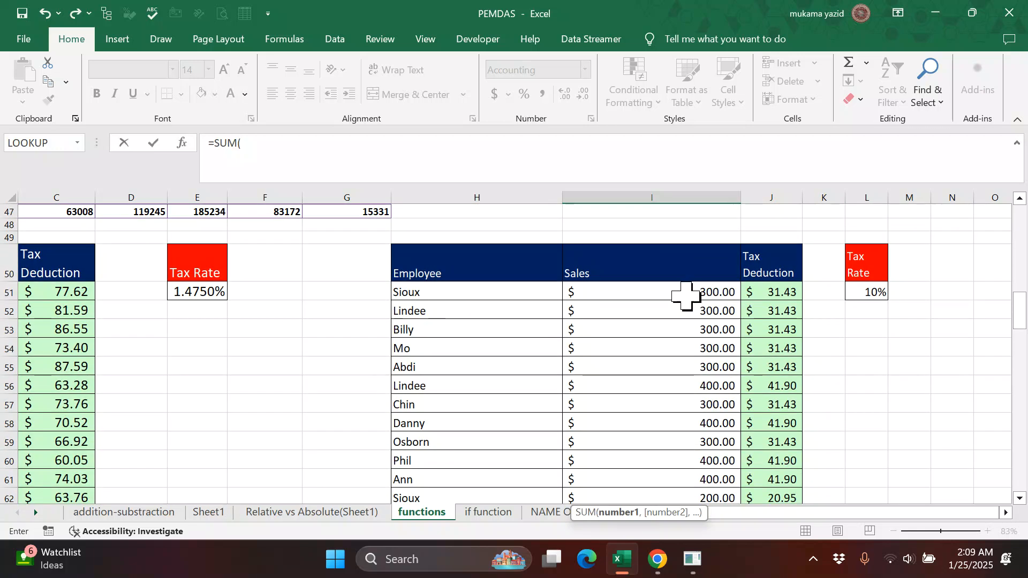
pyautogui.moveTo(684, 294); pyautogui.dragTo(696, 469)
pyautogui.press('Return')
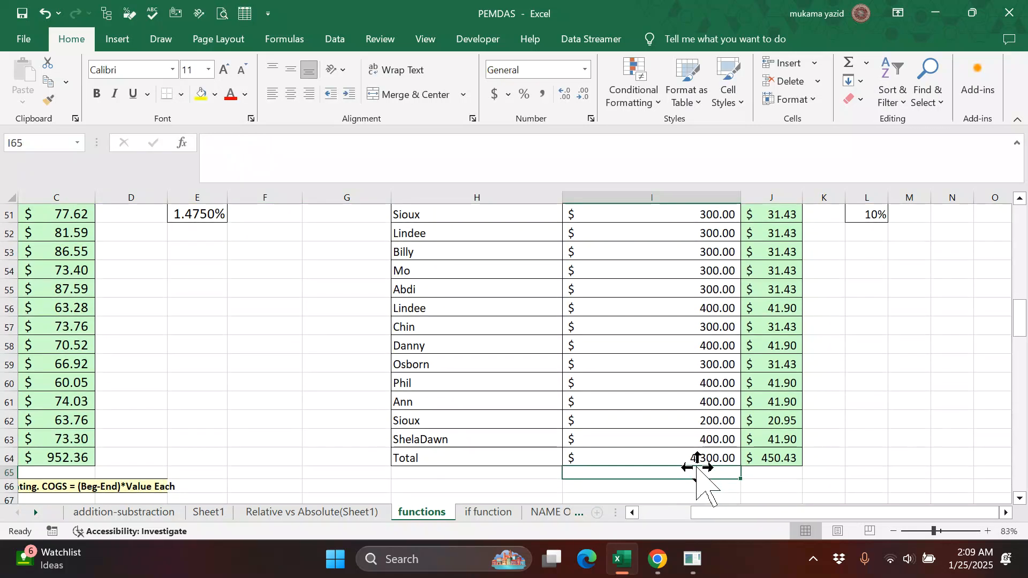
# Step: Fill the Sales total formula from I64 across to the Tax Deduction total in J64
pyautogui.click(705, 457)
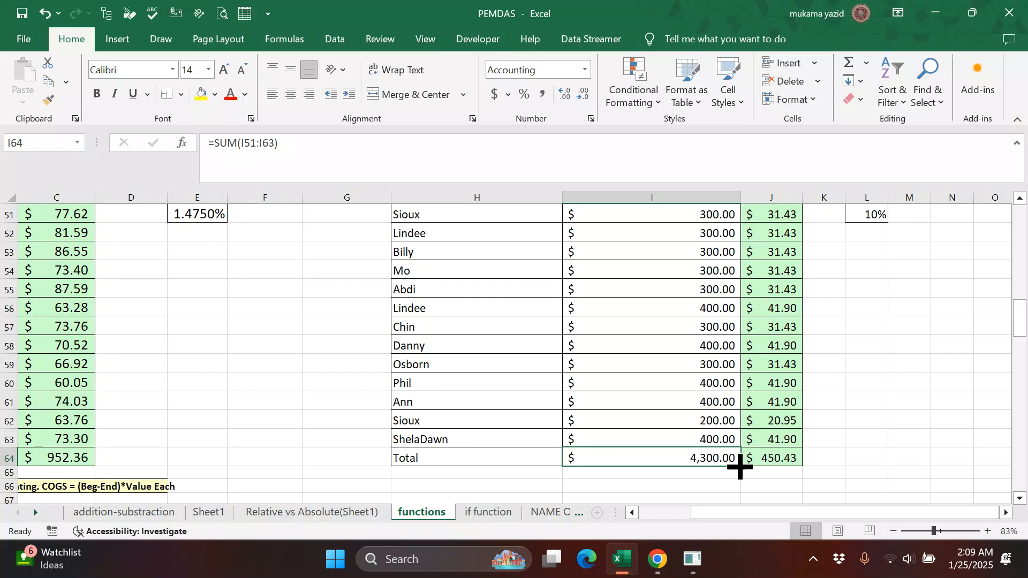
pyautogui.moveTo(739, 467); pyautogui.dragTo(787, 464)
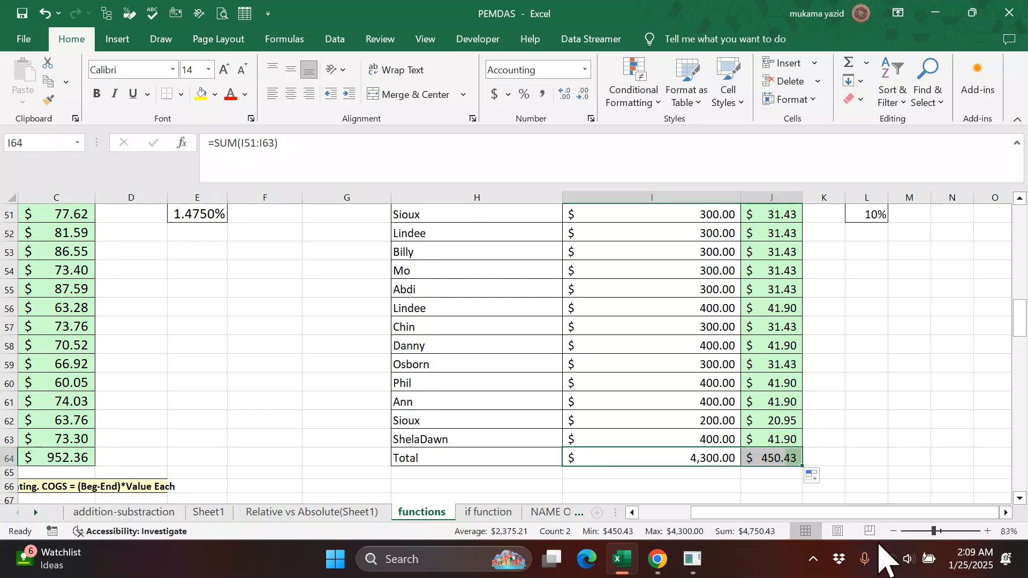
pyautogui.click(878, 440)
# Step: Look over the employee tax table down to its summary rows from Totals to Number of Employees
pyautogui.scroll(-6, 658, 433)
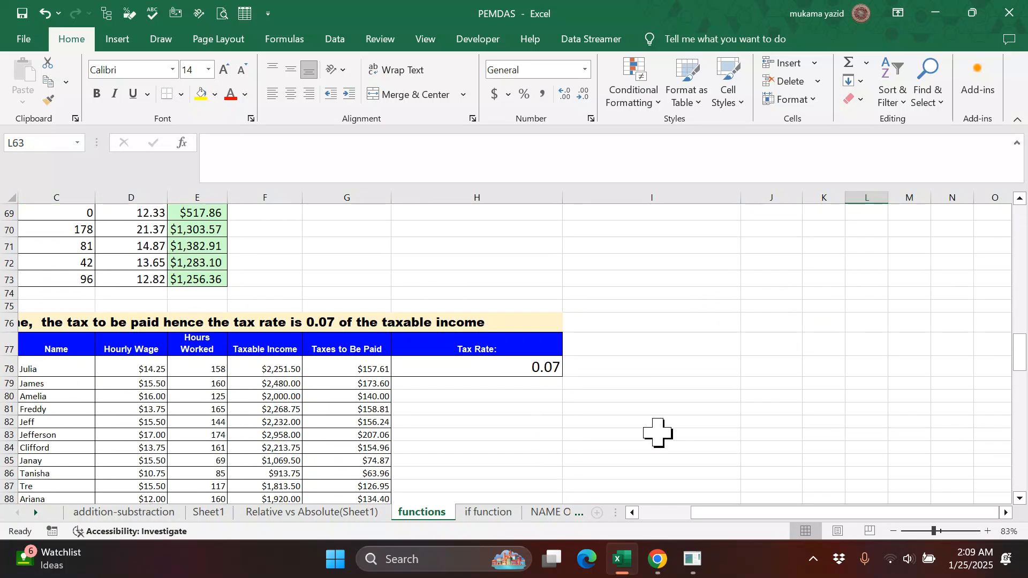
pyautogui.scroll(1, 657, 432)
pyautogui.scroll(-20, 658, 433)
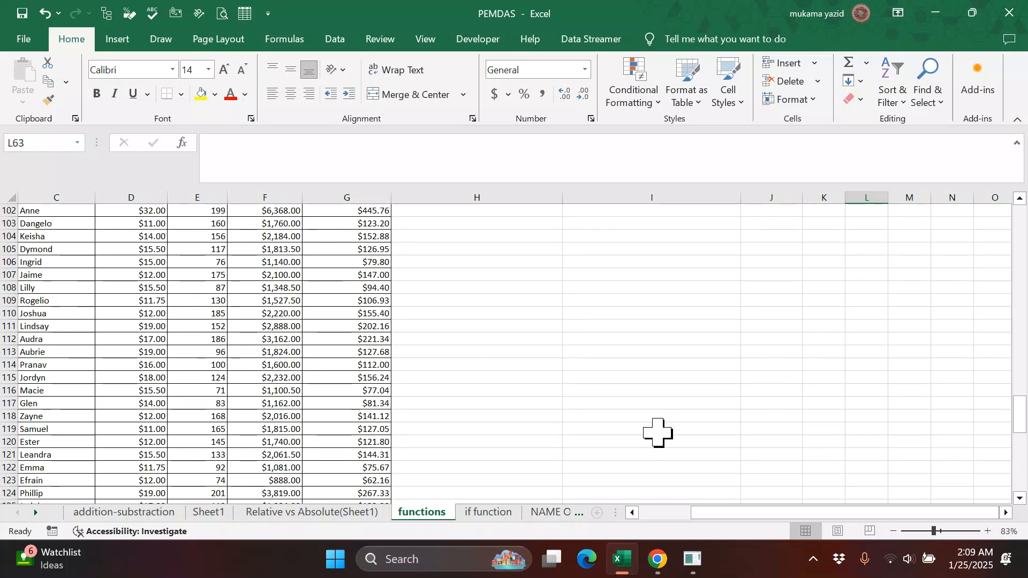
pyautogui.scroll(-8, 657, 432)
pyautogui.scroll(6, 658, 433)
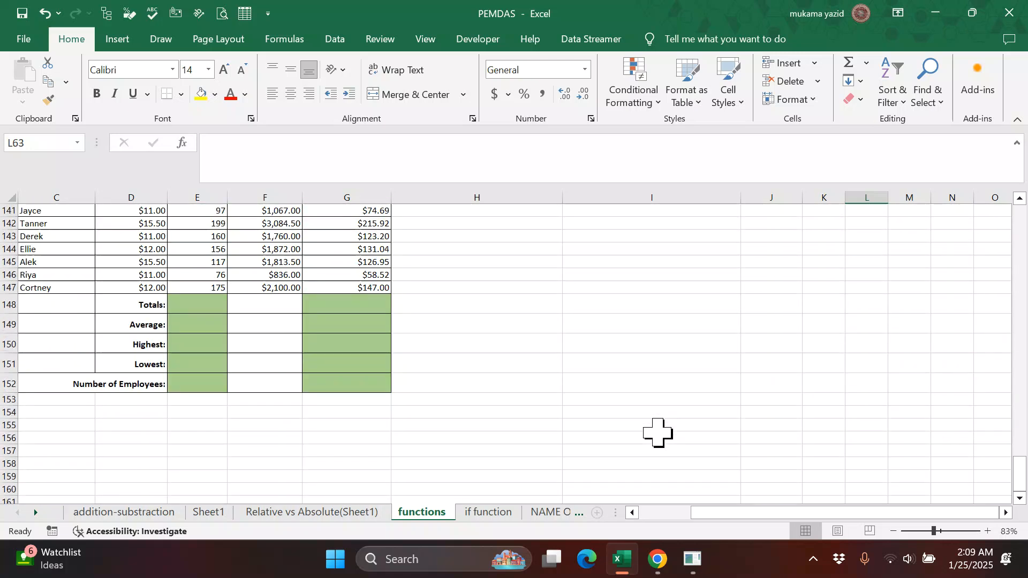
# Step: View the if function sheet, then examine the logical, date, text and statistical function lists on the NAME OF FUNCTIONS sheet
pyautogui.click(488, 512)
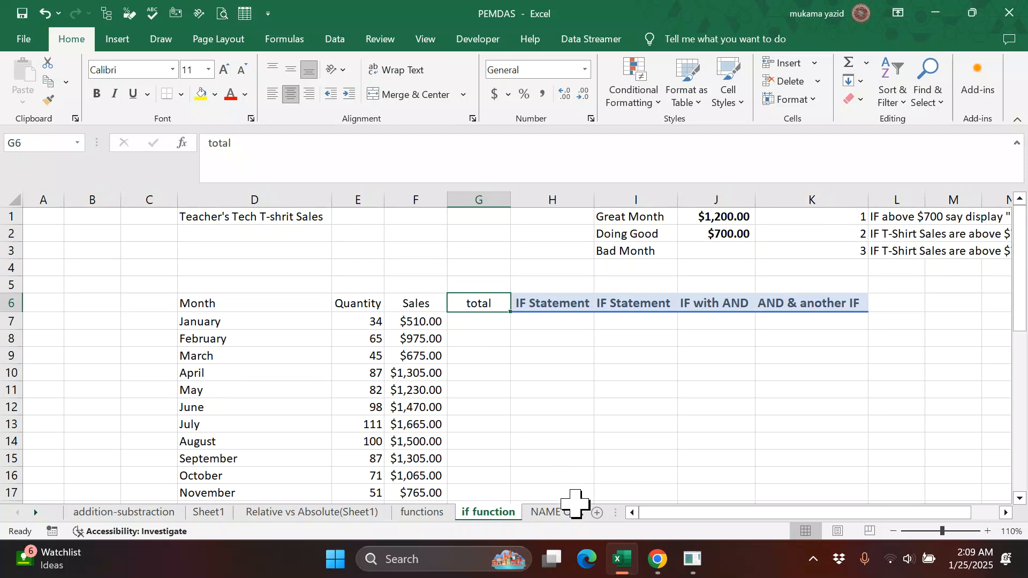
pyautogui.click(556, 513)
pyautogui.scroll(-1, 524, 393)
pyautogui.scroll(-2, 525, 392)
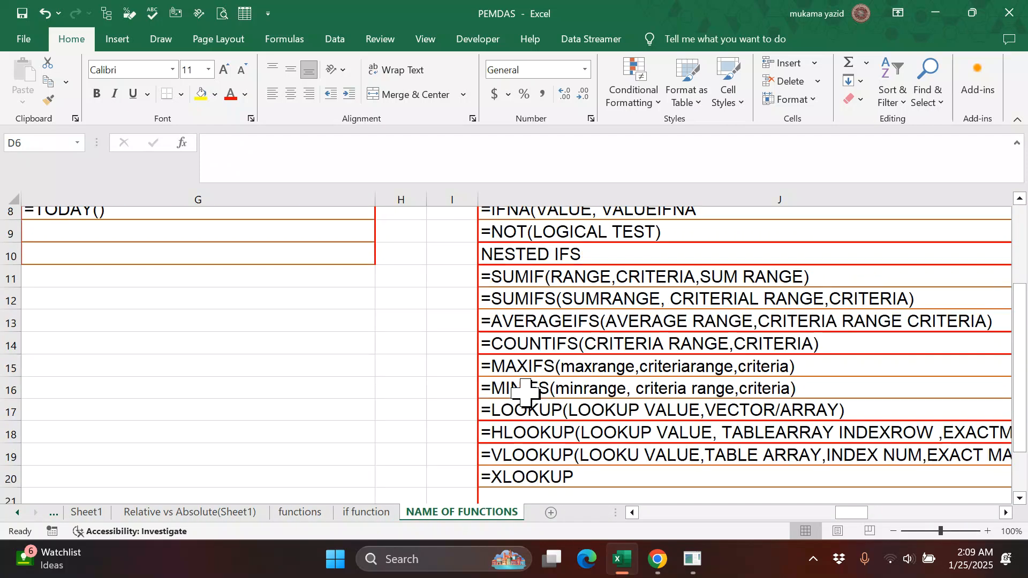
pyautogui.scroll(3, 524, 392)
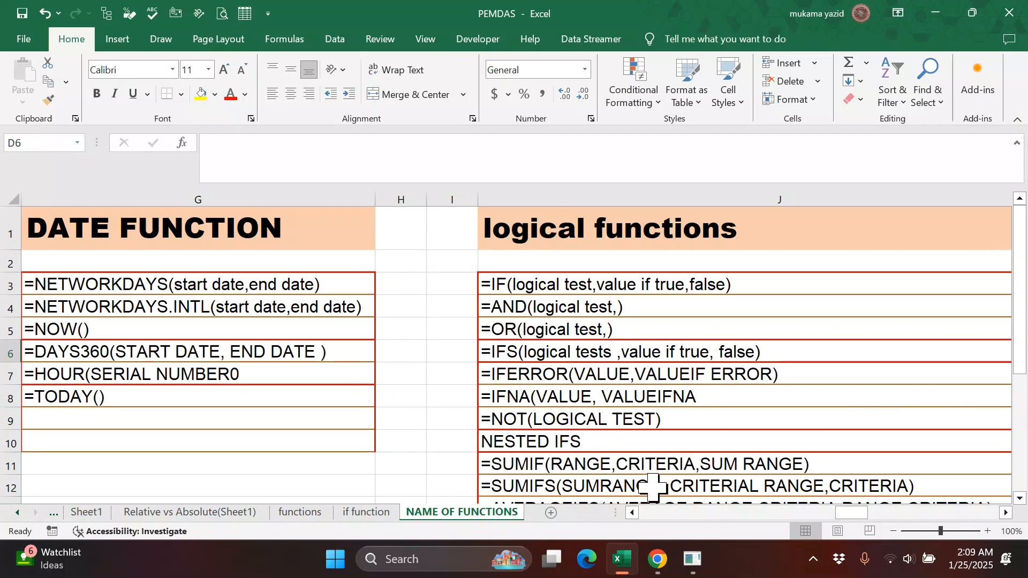
pyautogui.scroll(-4, 650, 480)
pyautogui.scroll(4, 650, 481)
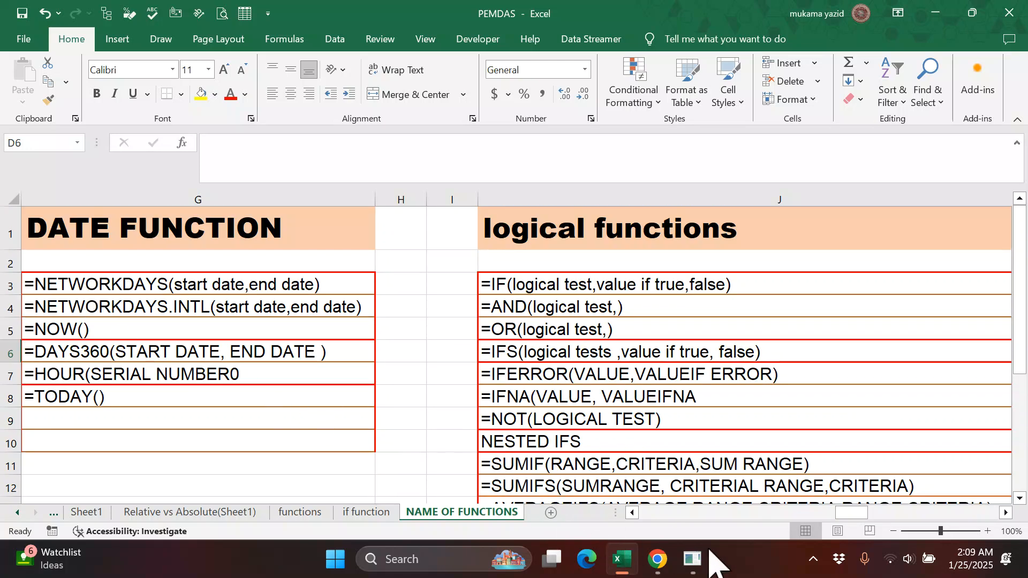
pyautogui.click(632, 513)
pyautogui.click(632, 513)
pyautogui.click(632, 513)
pyautogui.click(632, 513)
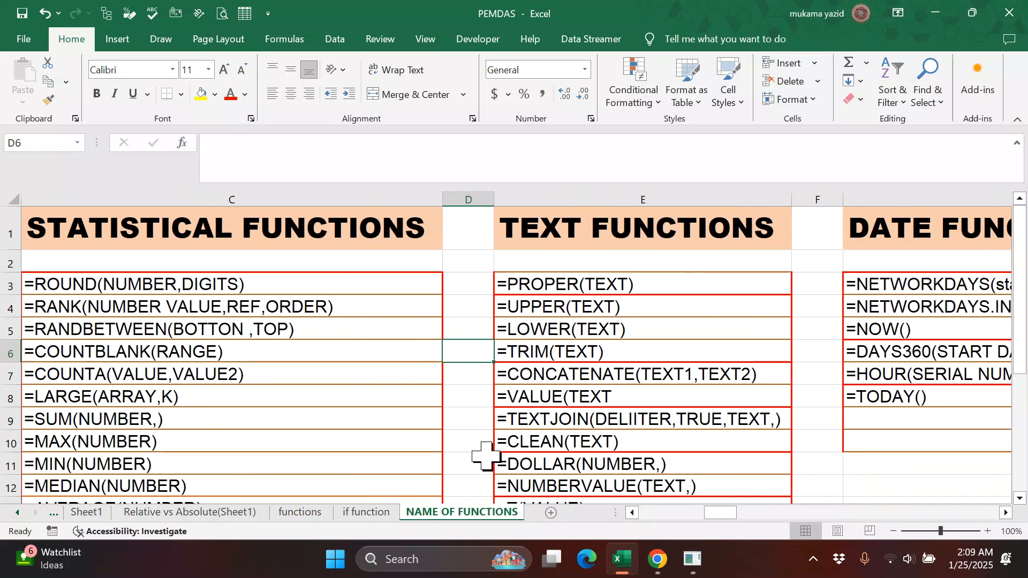
pyautogui.scroll(-1, 586, 417)
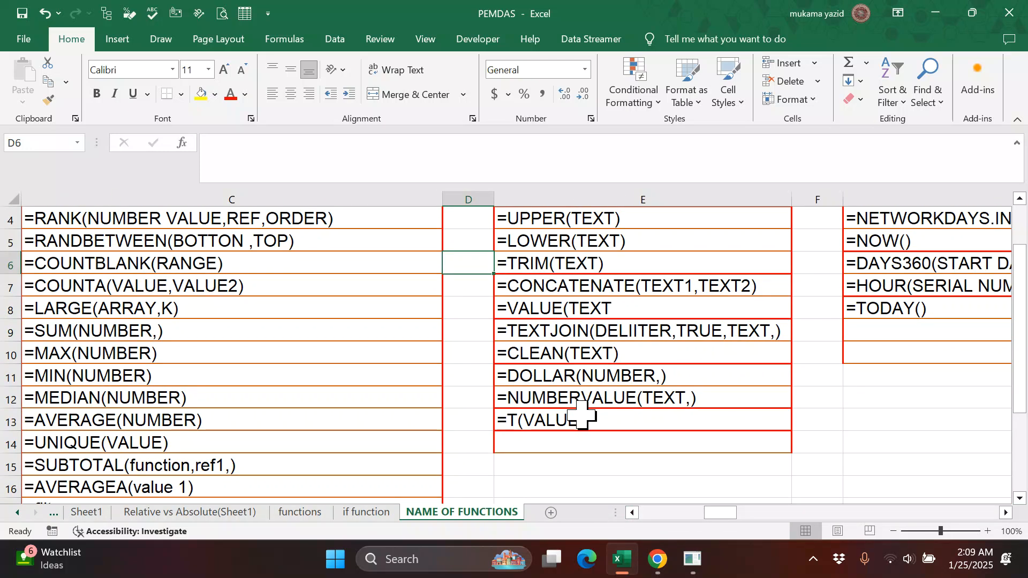